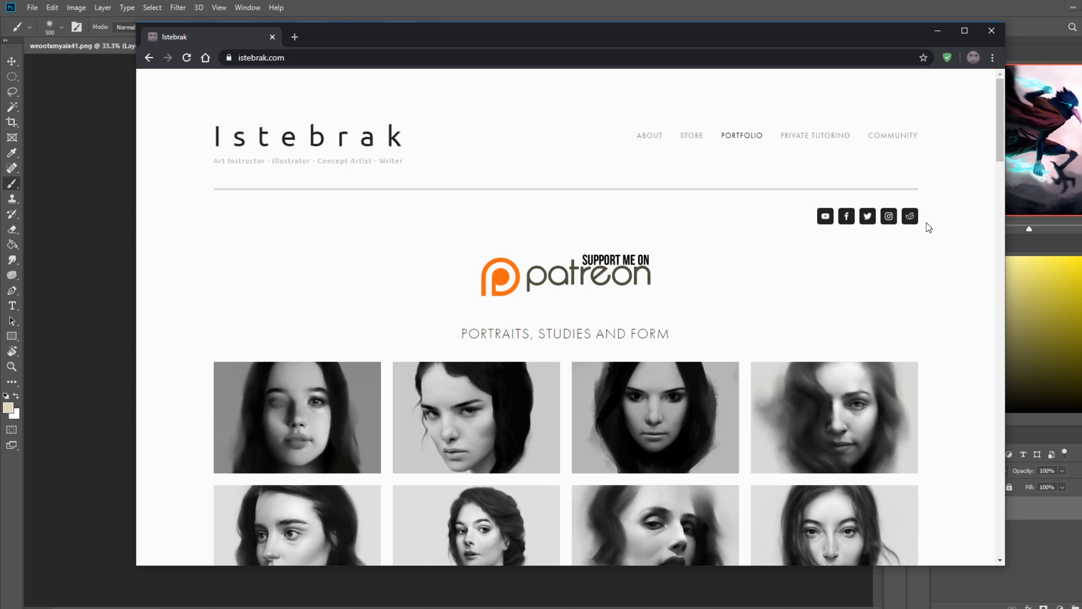
# Step: Open the Reddit community linked on the artist's website, examine the studies and artwork posted there, and close both browser tabs
pyautogui.click(910, 216)
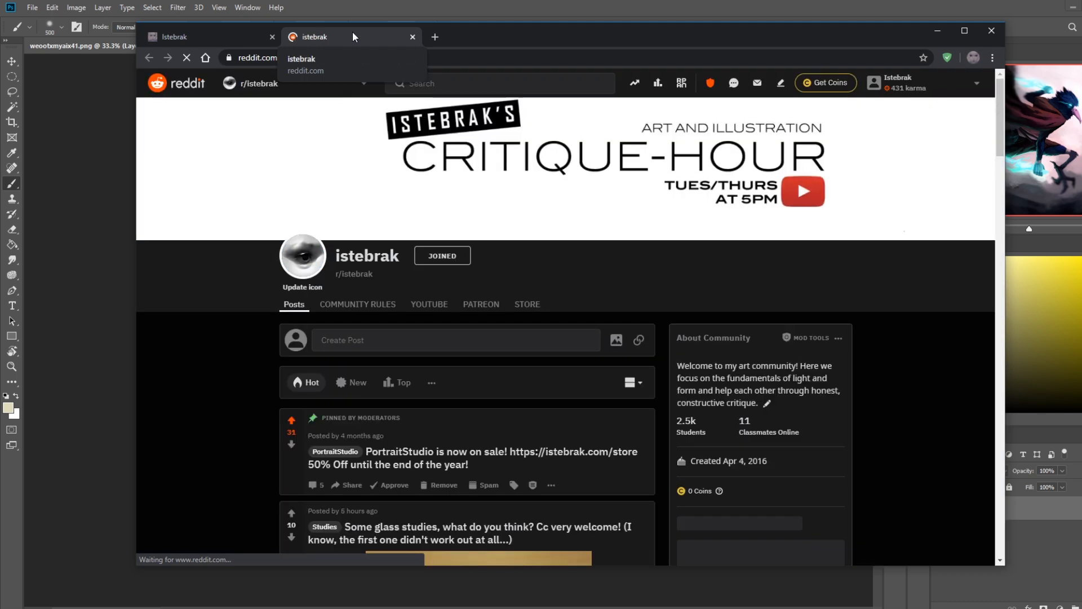
pyautogui.scroll(-6, 918, 370)
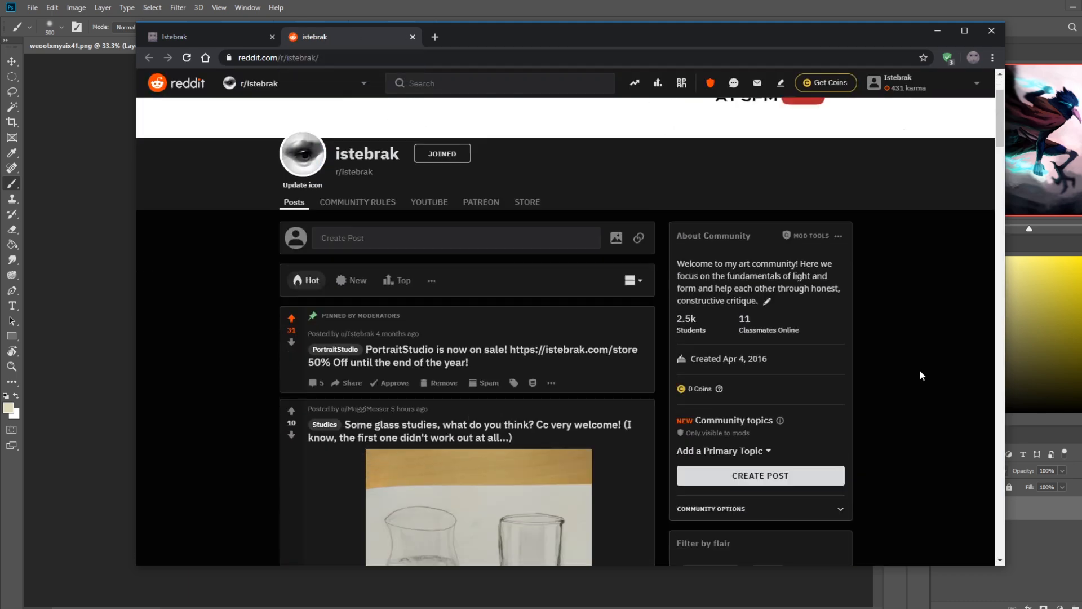
pyautogui.scroll(-10, 918, 370)
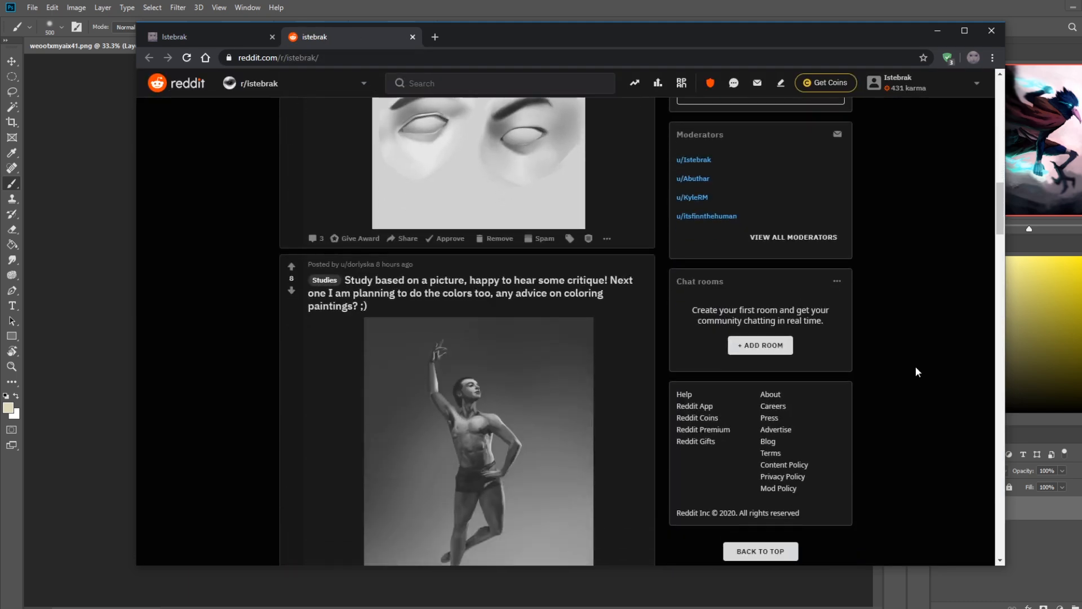
pyautogui.scroll(4, 916, 366)
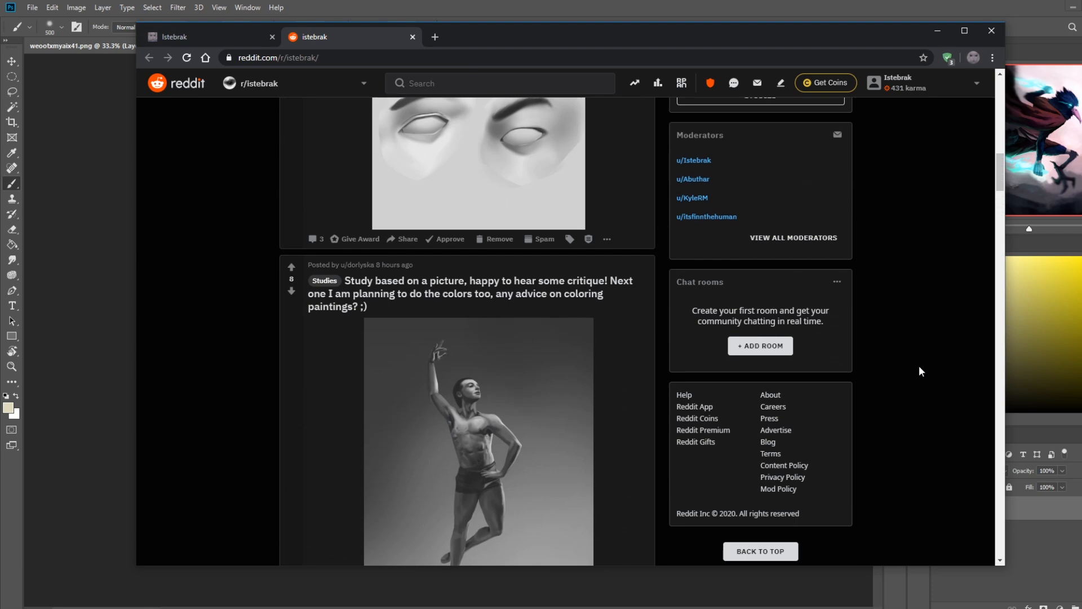
pyautogui.scroll(13, 919, 368)
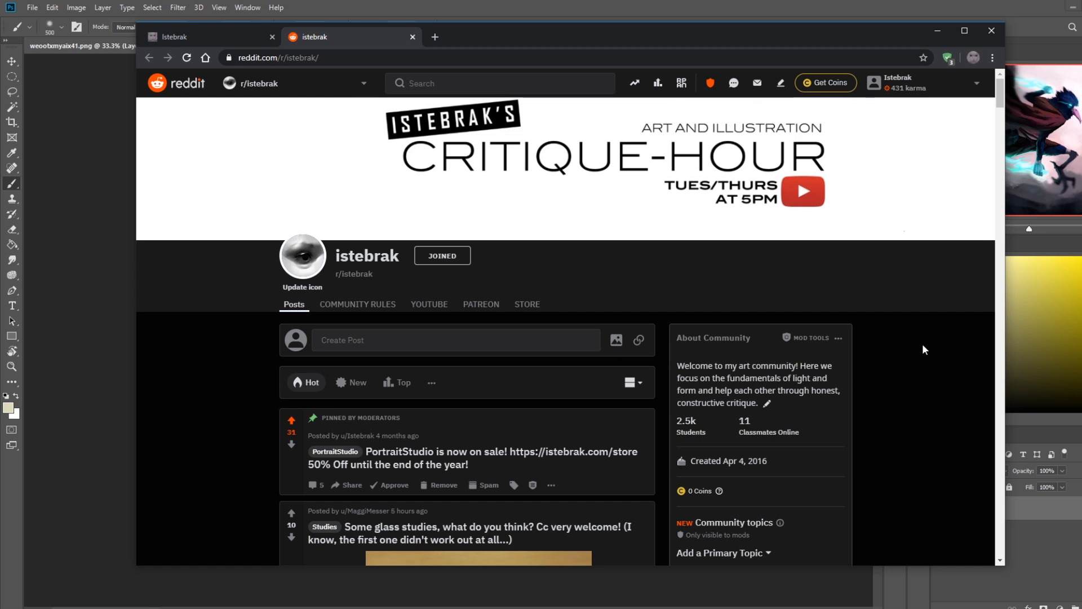
pyautogui.scroll(-8, 924, 350)
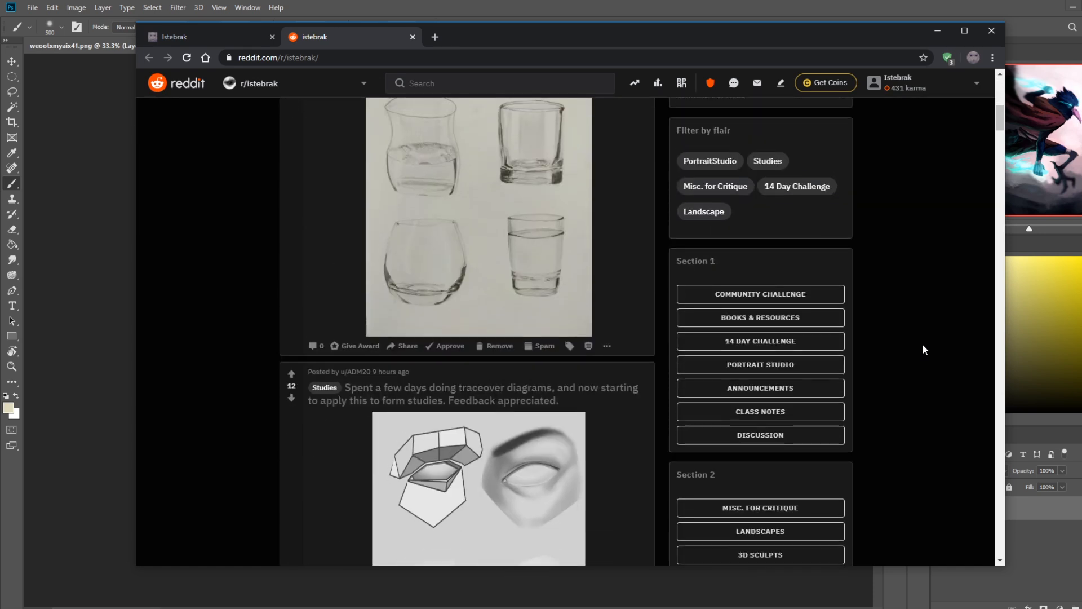
pyautogui.scroll(8, 922, 345)
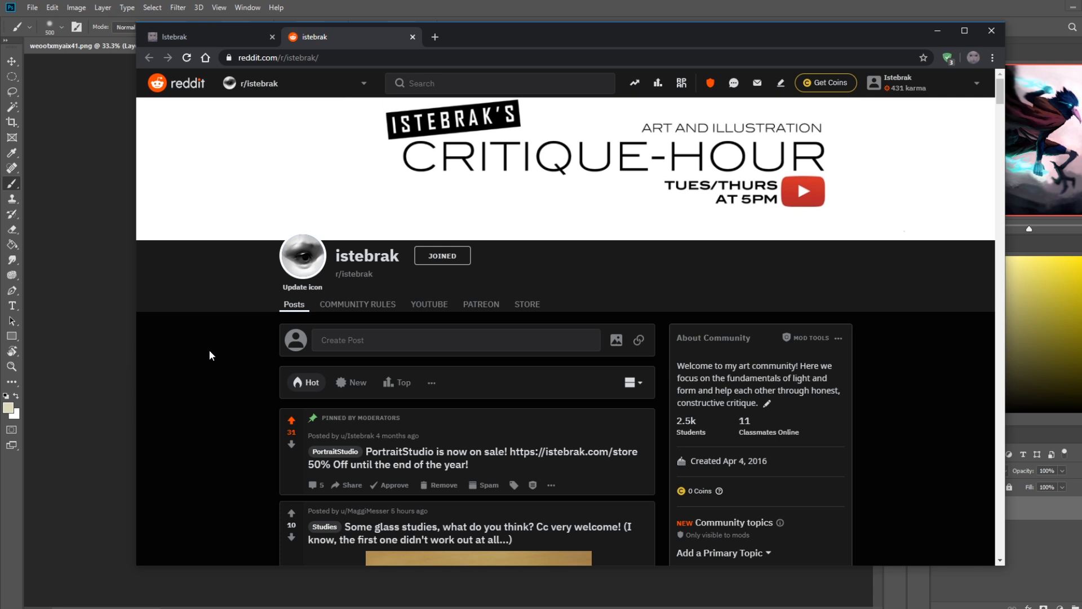
pyautogui.scroll(-3, 209, 351)
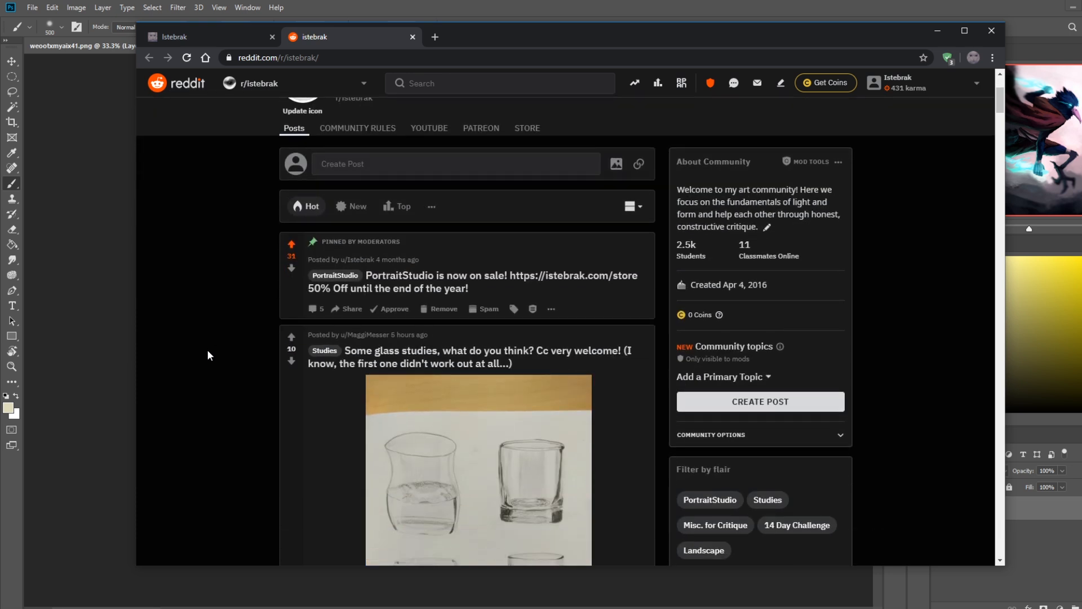
pyautogui.scroll(-3, 207, 350)
pyautogui.scroll(-2, 208, 354)
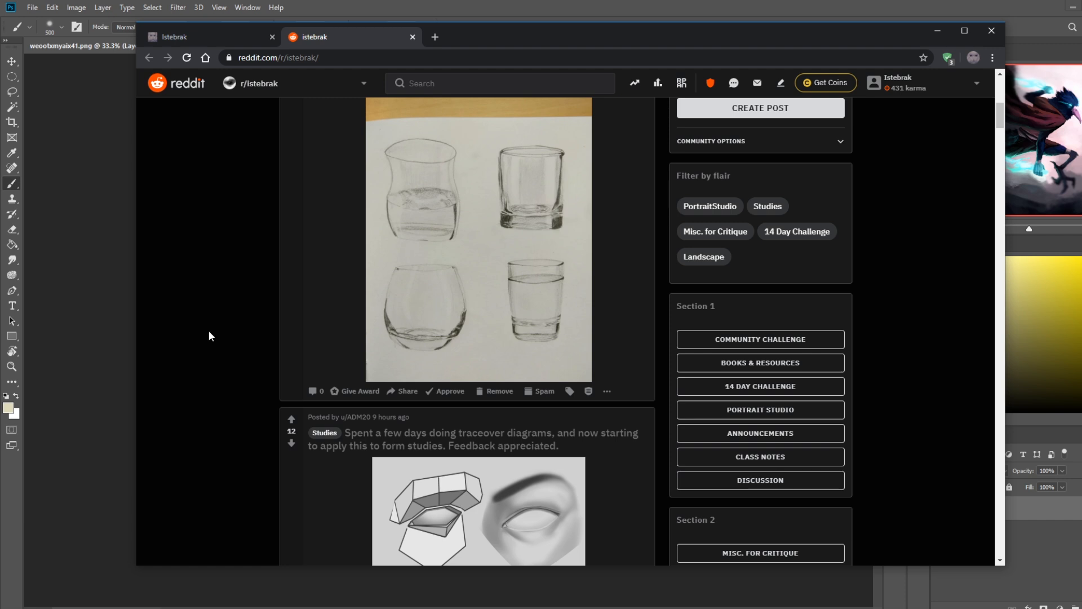
pyautogui.scroll(-8, 208, 332)
pyautogui.scroll(-18, 209, 336)
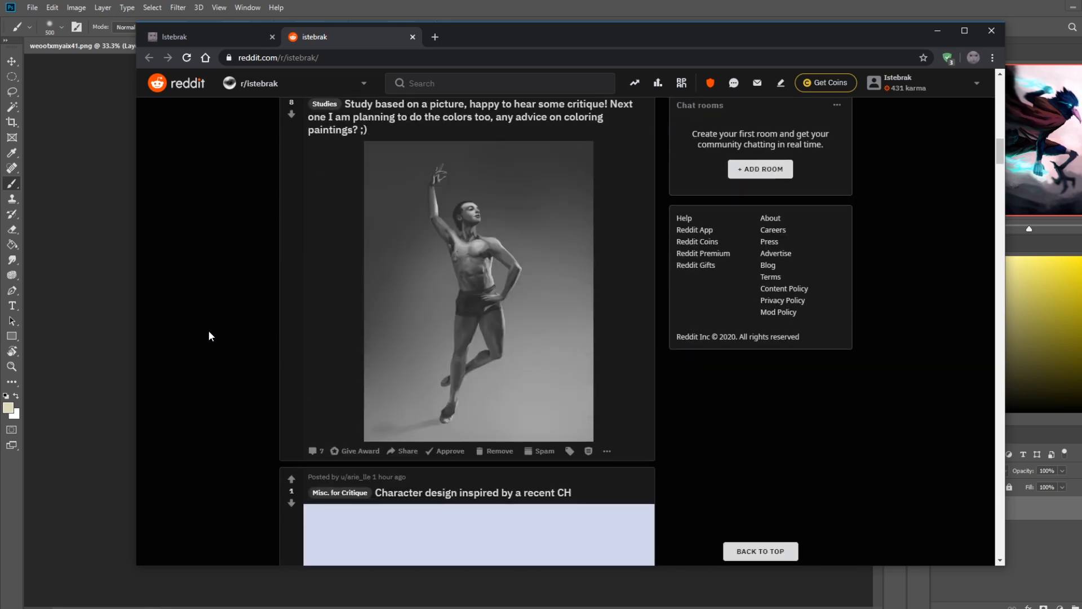
pyautogui.scroll(-5, 209, 336)
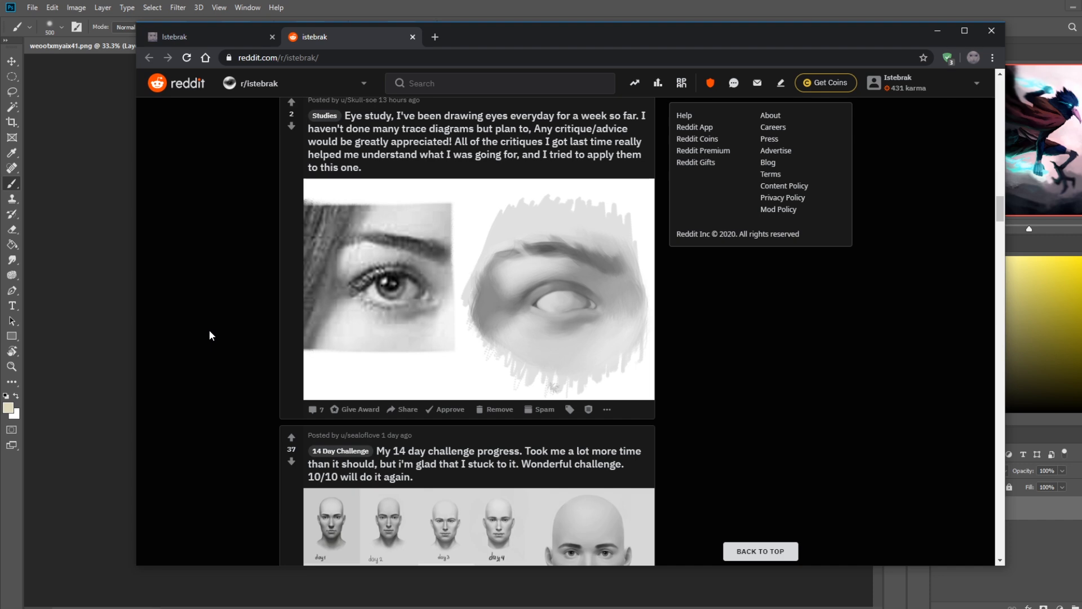
pyautogui.scroll(-11, 209, 335)
pyautogui.scroll(-10, 209, 335)
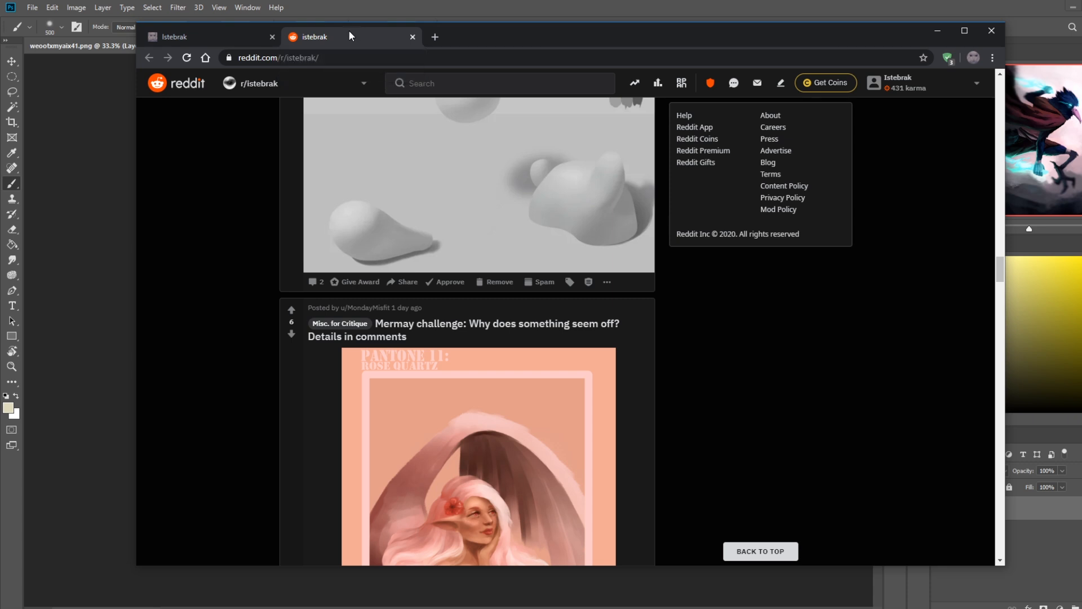
pyautogui.click(412, 37)
pyautogui.click(272, 36)
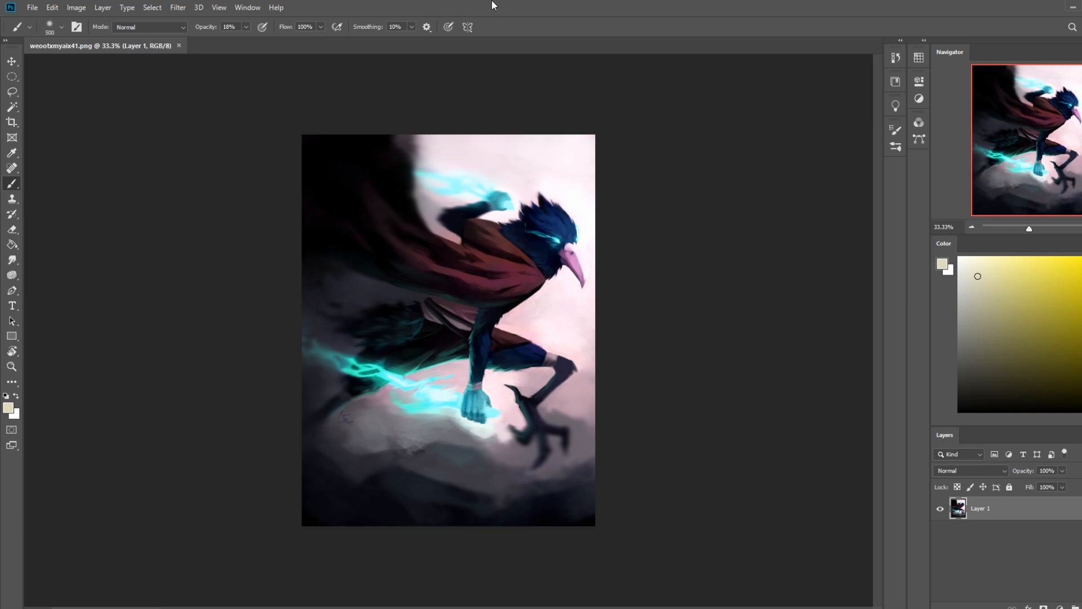
pyautogui.moveTo(557, 4); pyautogui.dragTo(396, 18)
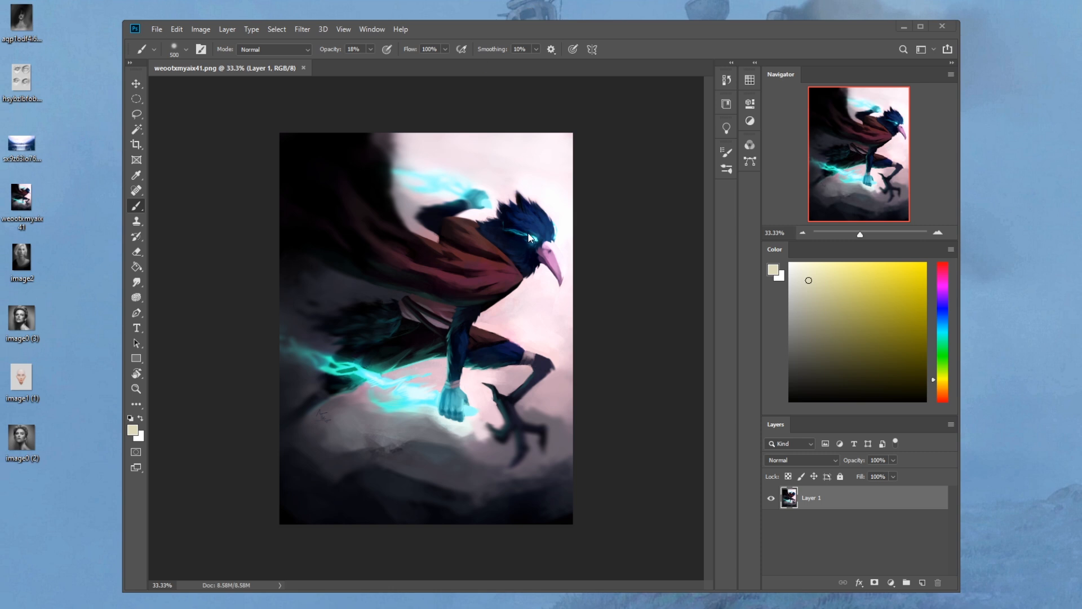
pyautogui.doubleClick(618, 32)
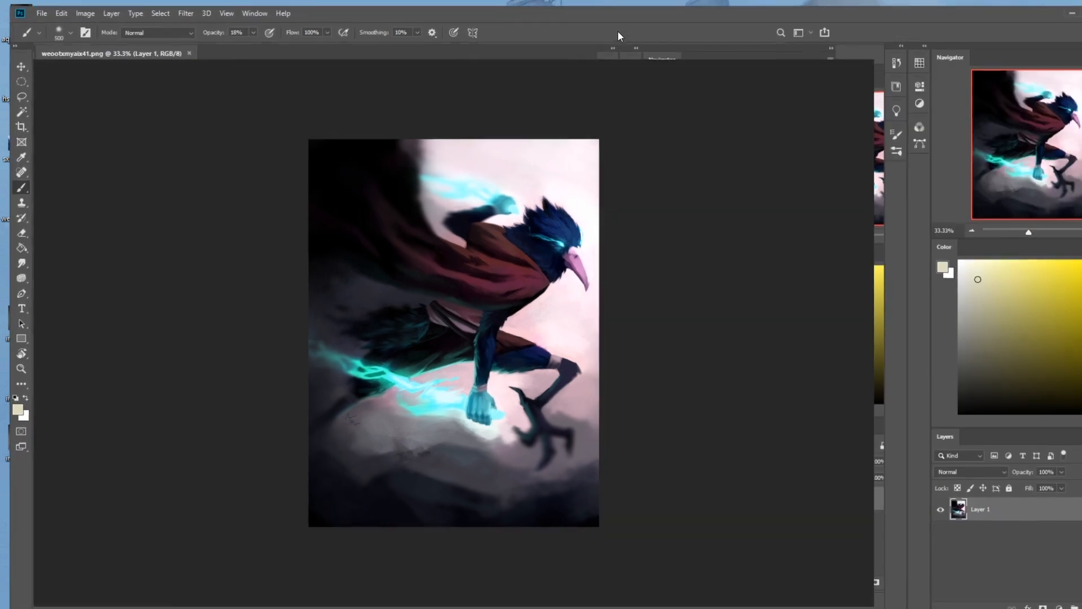
# Step: View the membership levels on the artist's Patreon page and close the page
pyautogui.moveTo(84, 603)
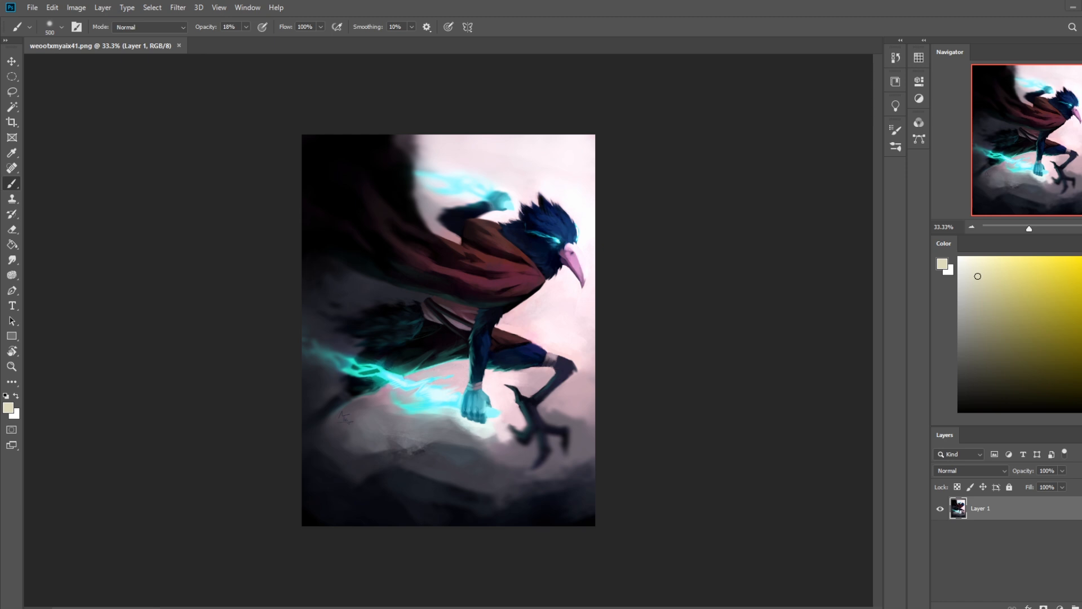
pyautogui.moveTo(1081, 107); pyautogui.dragTo(782, 45)
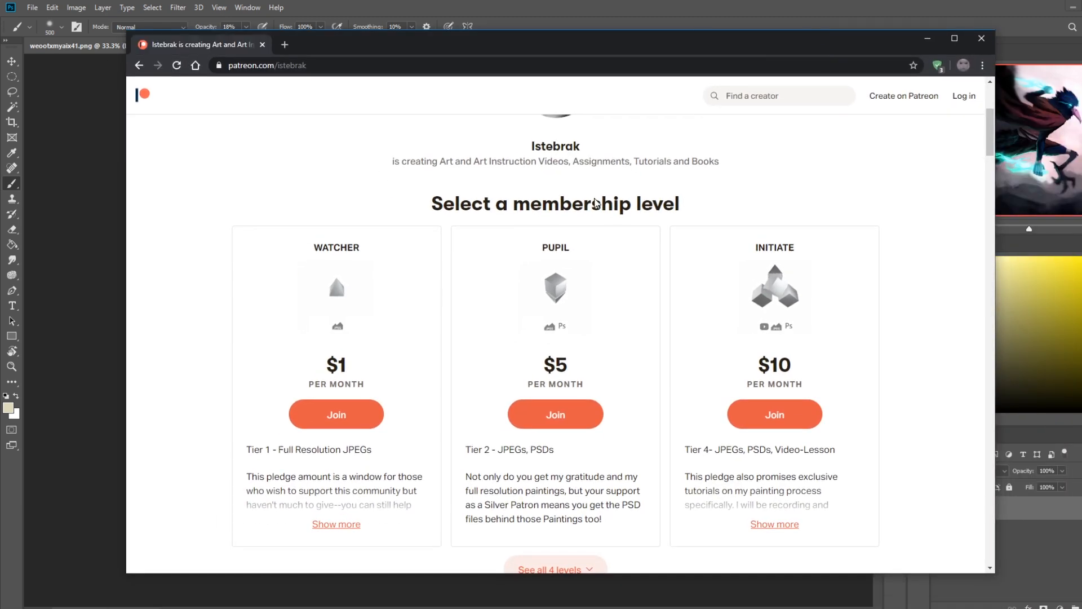
pyautogui.click(262, 45)
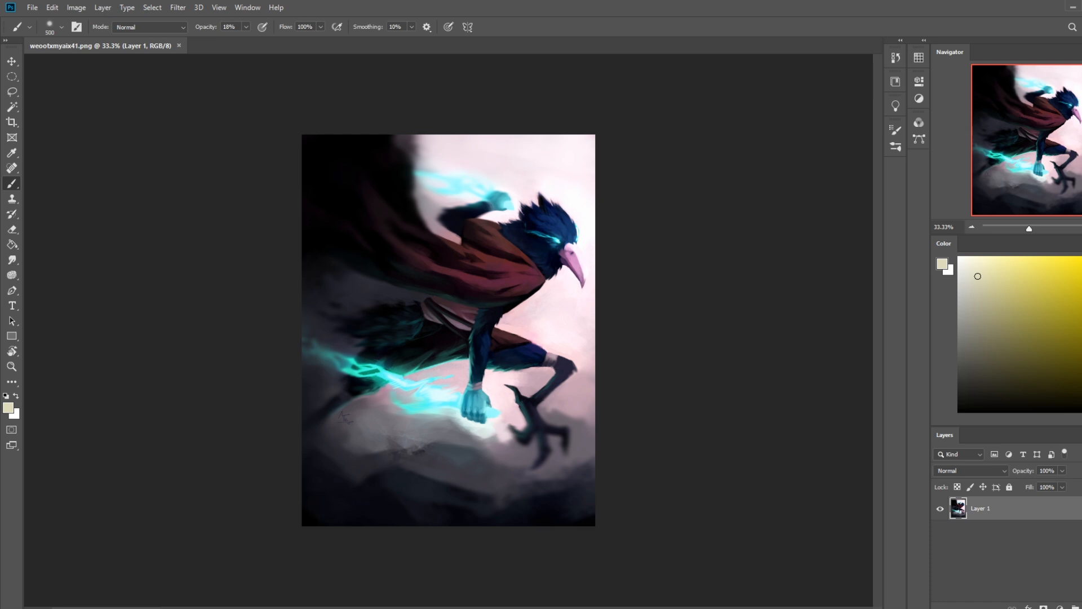
# Step: Choose a light pink paint colour and the 80 px brush from the Dry-Oil Brushes set
pyautogui.moveTo(1081, 391); pyautogui.dragTo(1081, 260)
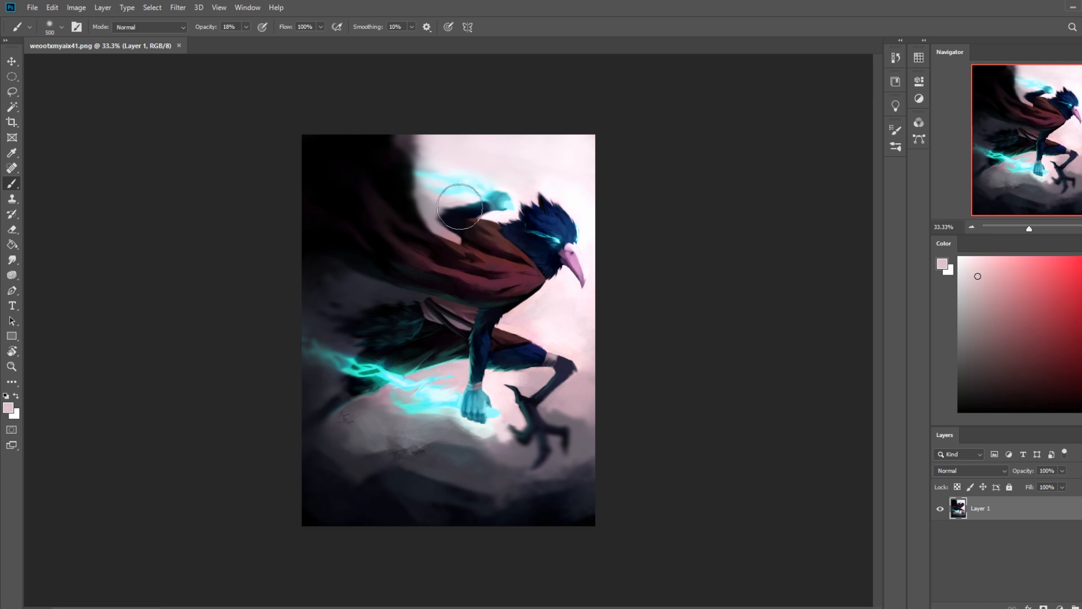
pyautogui.rightClick(511, 223)
pyautogui.click(579, 400)
pyautogui.click(689, 146)
# Step: Make a test stroke across the top of the painting, undo it, and set the brush opacity to 100%
pyautogui.moveTo(350, 161); pyautogui.dragTo(413, 164)
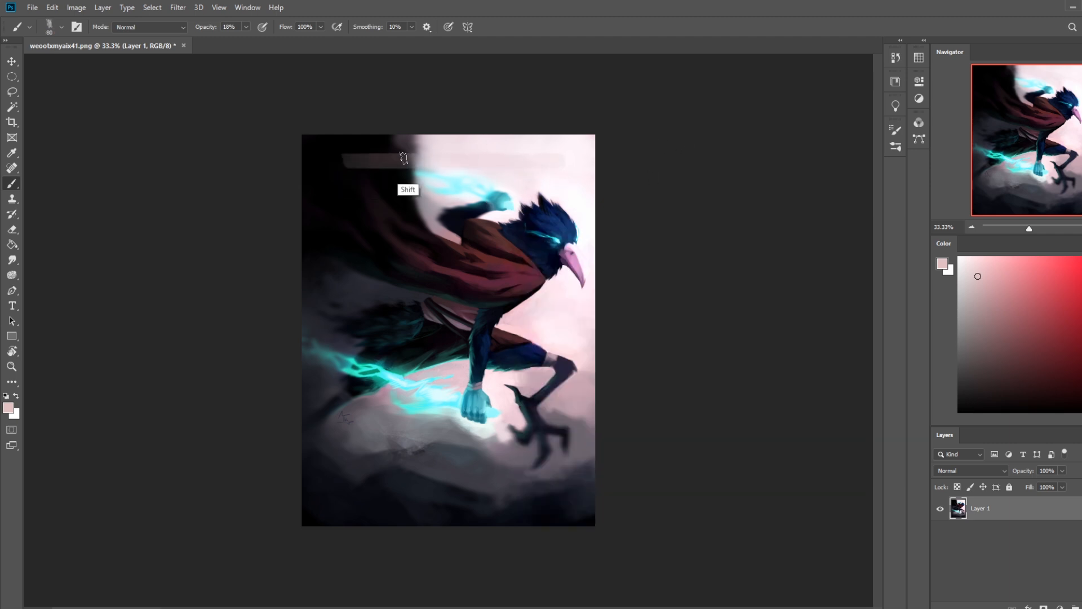
pyautogui.hotkey('ctrl', 'z')
pyautogui.moveTo(246, 27)
pyautogui.mouseDown()
pyautogui.moveTo(248, 42)
pyautogui.moveTo(294, 43)
pyautogui.mouseUp()
# Step: Paint a straight opaque pink strip across the upper part of the painting, undoing the first tries
pyautogui.moveTo(339, 171); pyautogui.dragTo(388, 172)
pyautogui.moveTo(548, 171); pyautogui.dragTo(502, 172)
pyautogui.hotkey('ctrl', 'z')
pyautogui.hotkey('ctrl', 'z')
pyautogui.keyDown('shift'); pyautogui.click(347, 174); pyautogui.keyUp('shift')
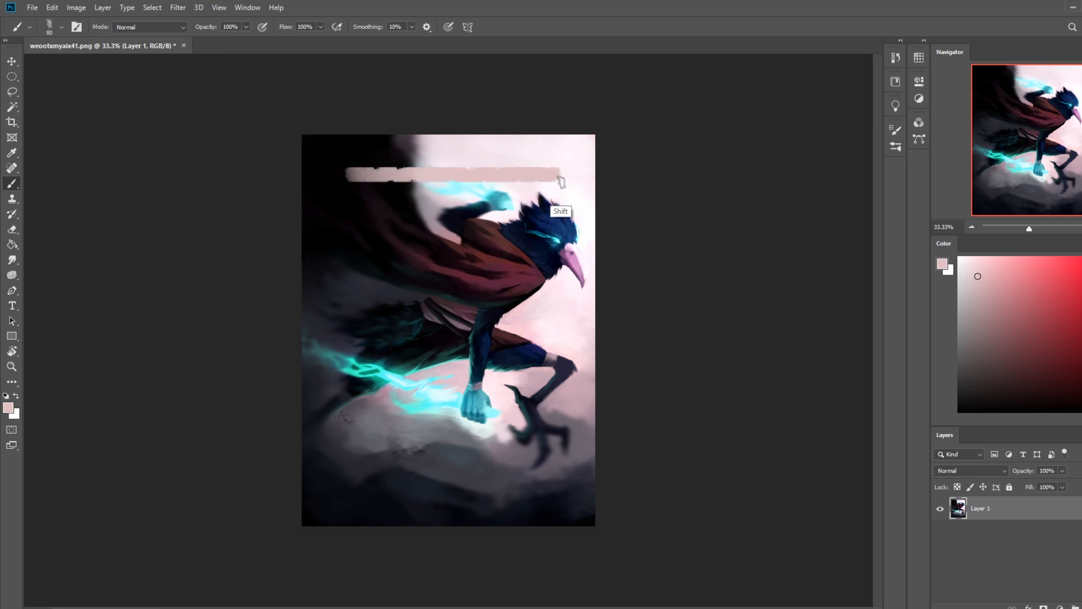
pyautogui.moveTo(345, 185)
pyautogui.mouseDown()
pyautogui.moveTo(563, 181)
pyautogui.moveTo(391, 187)
pyautogui.mouseUp()
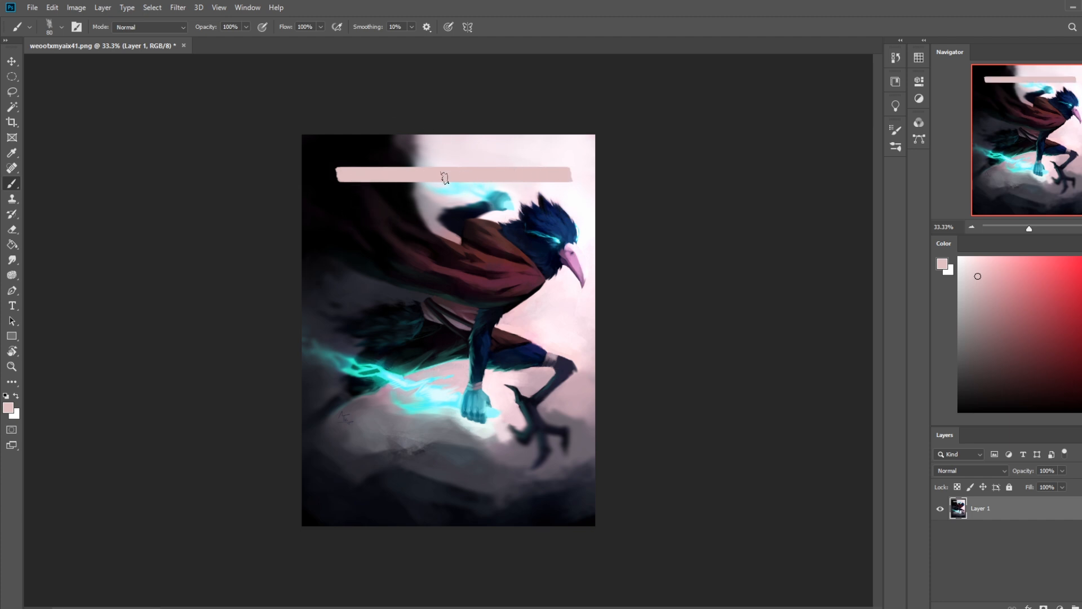
# Step: Paint a large pink block across the lower part of the painting with a 400 px brush, and undo both pink shapes
pyautogui.moveTo(447, 431)
pyautogui.mouseDown()
pyautogui.moveTo(461, 491)
pyautogui.moveTo(512, 512)
pyautogui.moveTo(559, 515)
pyautogui.mouseUp()
pyautogui.hotkey('ctrl', 'z')
pyautogui.press(']')
pyautogui.press(']')
pyautogui.press(']')
pyautogui.press(']')
pyautogui.press(']')
pyautogui.press(']')
pyautogui.press(']')
pyautogui.press(']')
pyautogui.press(']')
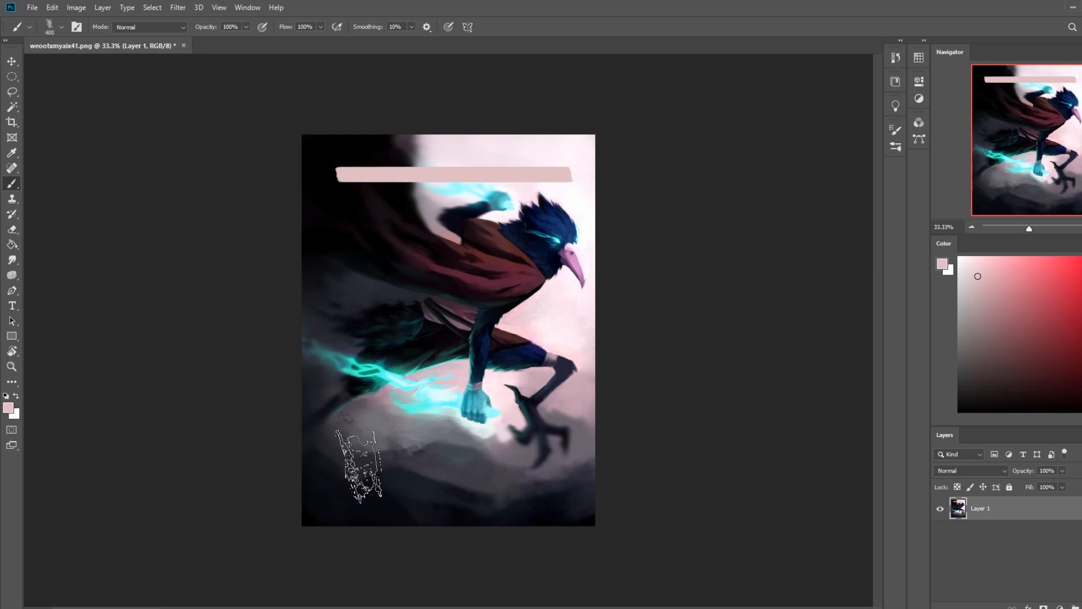
pyautogui.moveTo(360, 502)
pyautogui.mouseDown()
pyautogui.moveTo(522, 512)
pyautogui.moveTo(352, 513)
pyautogui.moveTo(568, 507)
pyautogui.moveTo(546, 507)
pyautogui.mouseUp()
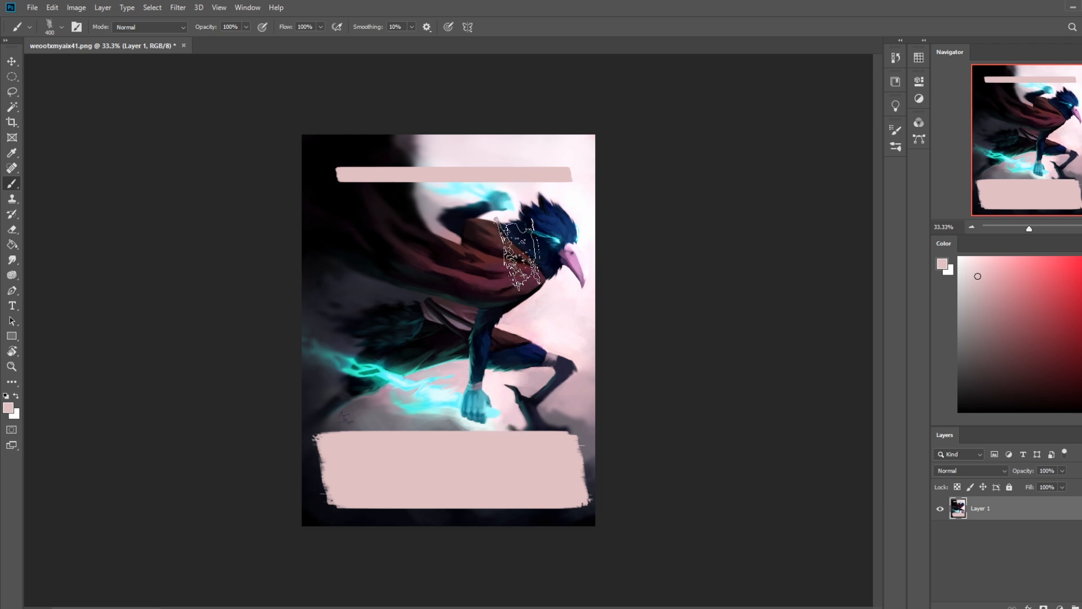
pyautogui.hotkey('ctrl', 'z')
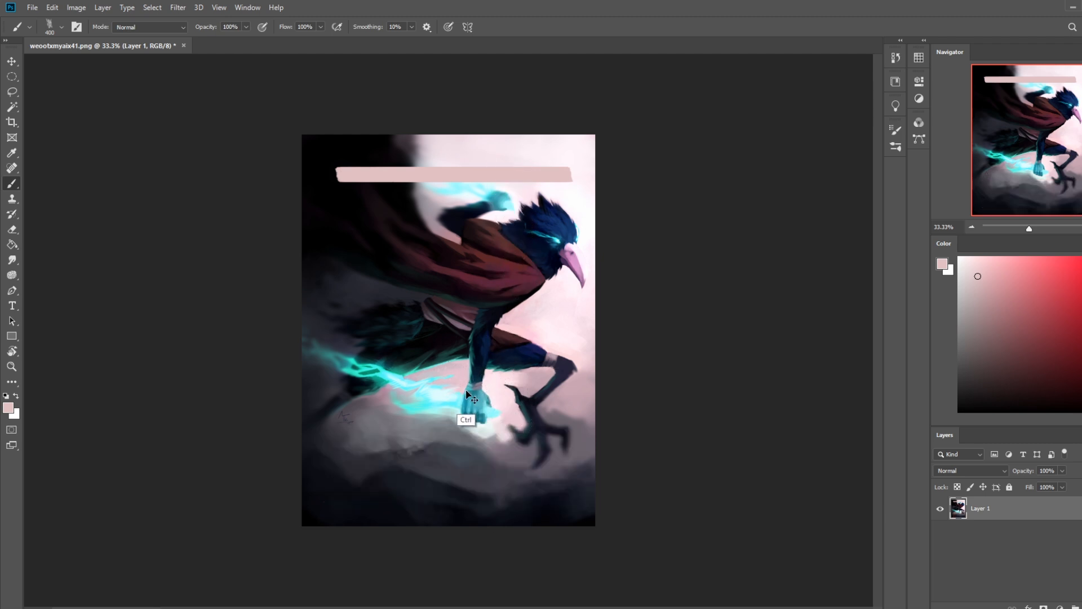
pyautogui.hotkey('ctrl', 'z')
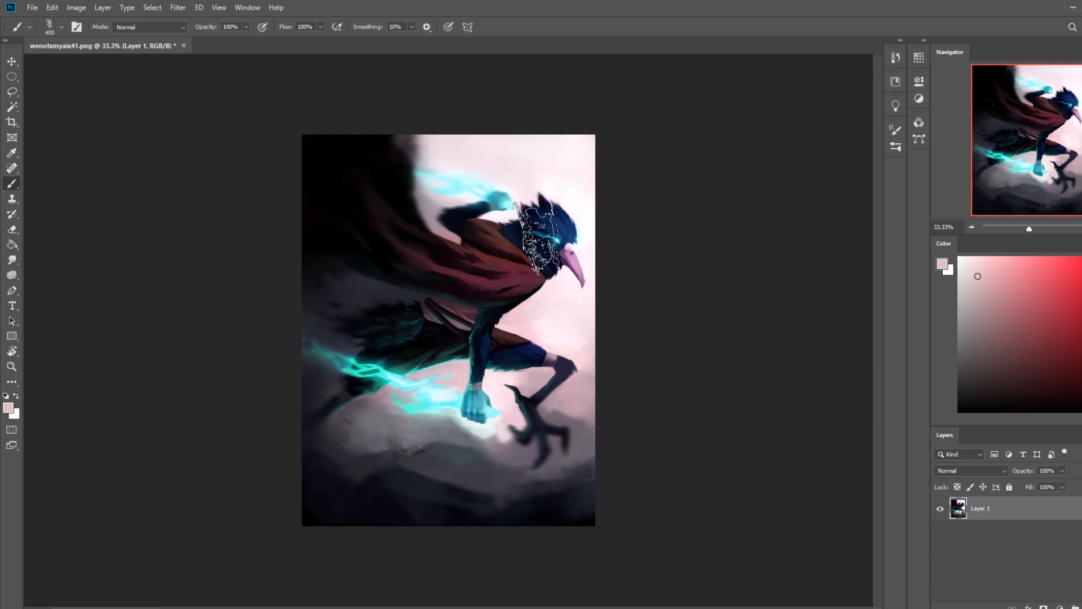
# Step: Switch back to the soft 500 px brush and enlarge it to 3300 px
pyautogui.rightClick(536, 241)
pyautogui.click(547, 323)
pyautogui.click(686, 177)
pyautogui.press(']')
pyautogui.press(']')
pyautogui.press(']')
pyautogui.press(']')
pyautogui.press(']')
pyautogui.press(']')
pyautogui.press(']')
pyautogui.press(']')
pyautogui.press(']')
pyautogui.press(']')
pyautogui.press(']')
pyautogui.press(']')
pyautogui.press(']')
pyautogui.press(']')
pyautogui.press(']')
pyautogui.press(']')
pyautogui.press(']')
pyautogui.press(']')
pyautogui.press(']')
pyautogui.press(']')
pyautogui.press('[')
pyautogui.press('[')
pyautogui.press('[')
pyautogui.press('[')
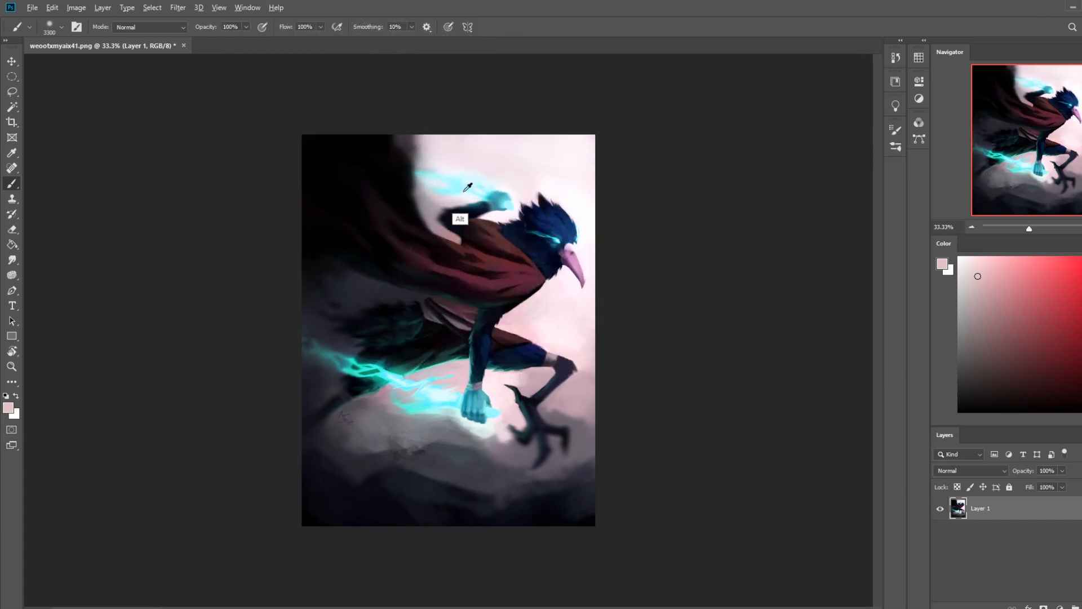
# Step: Sample dark navy blue from the bird's head and fill a new layer above the painting with dark navy
pyautogui.keyDown('alt'); pyautogui.click(524, 225); pyautogui.keyUp('alt')
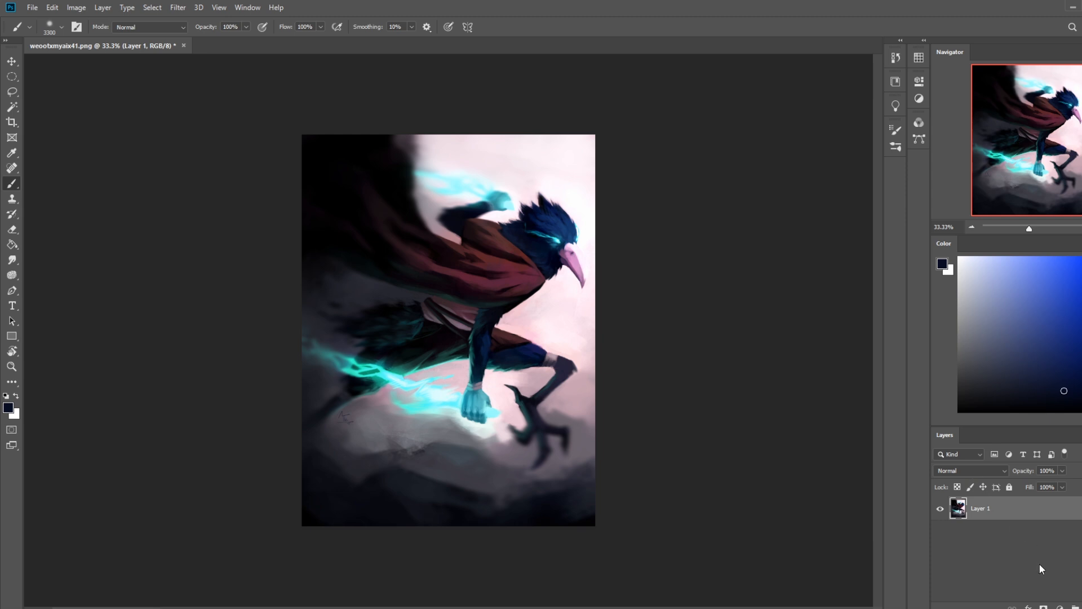
pyautogui.click(983, 474)
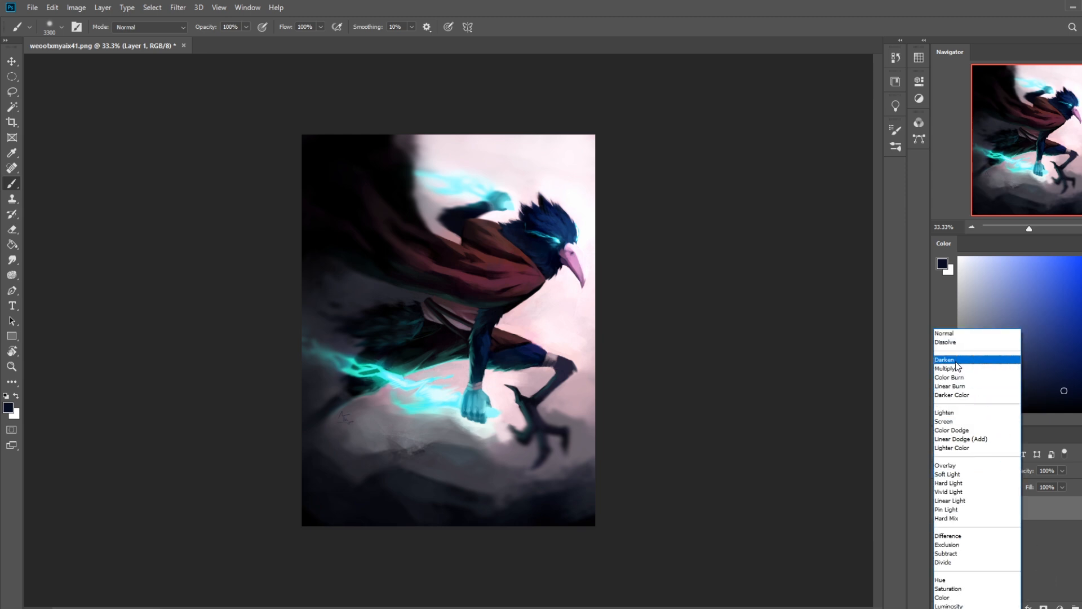
pyautogui.click(1067, 563)
pyautogui.hotkey('ctrl', 'shift', 'alt', 'n')
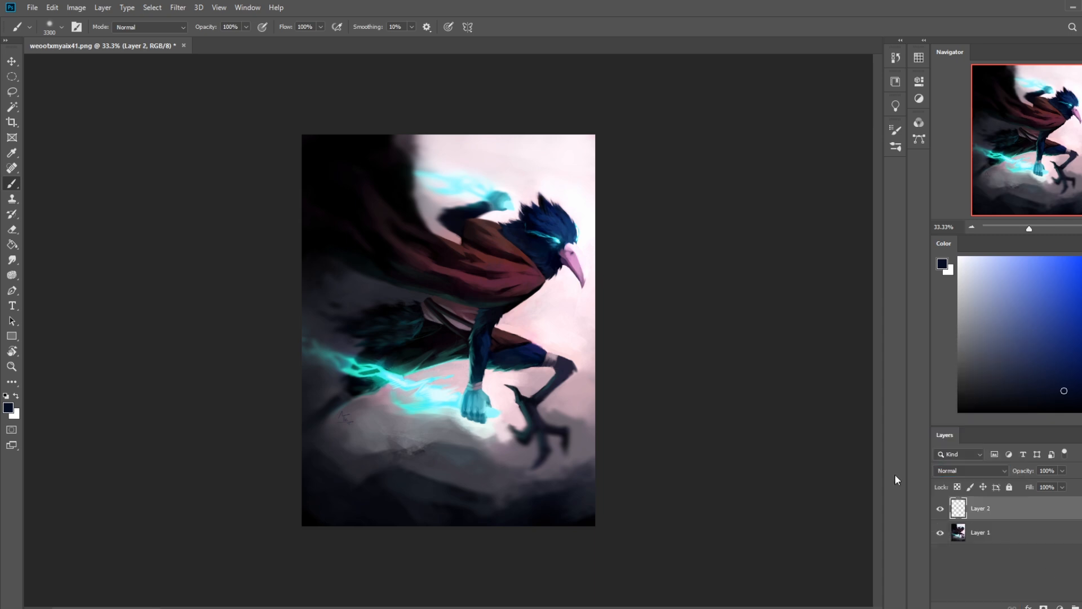
pyautogui.press('g')
pyautogui.click(563, 194)
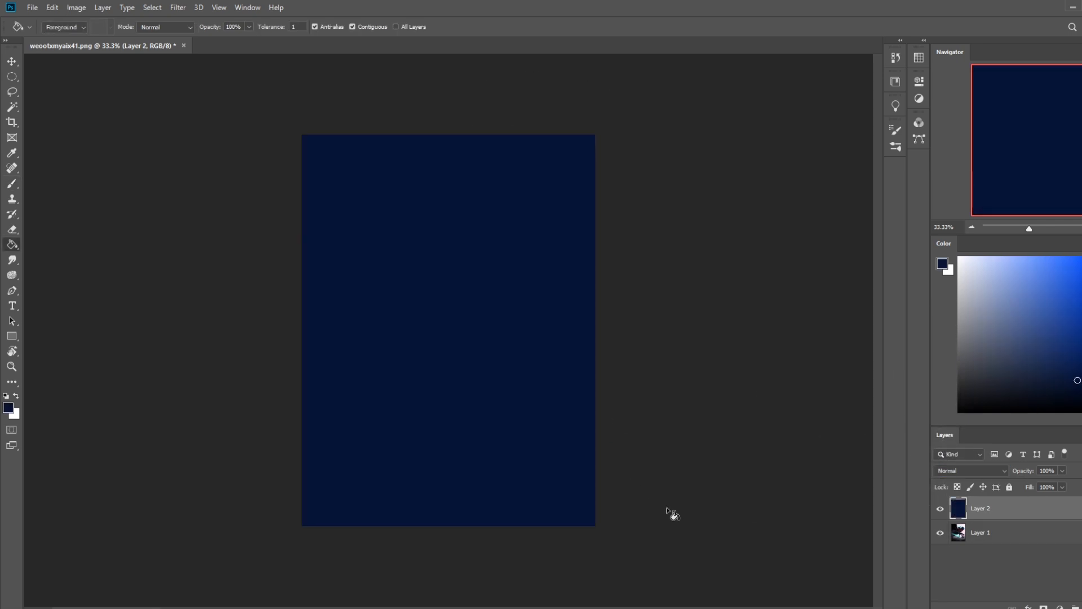
# Step: Set the navy layer to Darken blending with a 77% fill and erase it over the bird's glowing eye
pyautogui.click(971, 470)
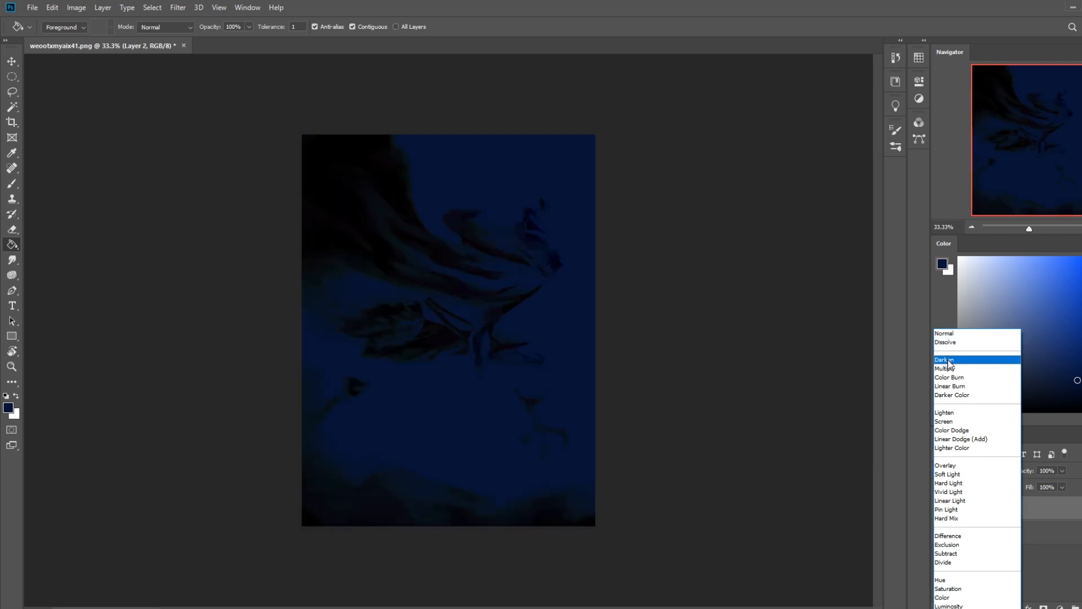
pyautogui.click(958, 365)
pyautogui.click(1063, 487)
pyautogui.moveTo(1047, 498); pyautogui.dragTo(1041, 499)
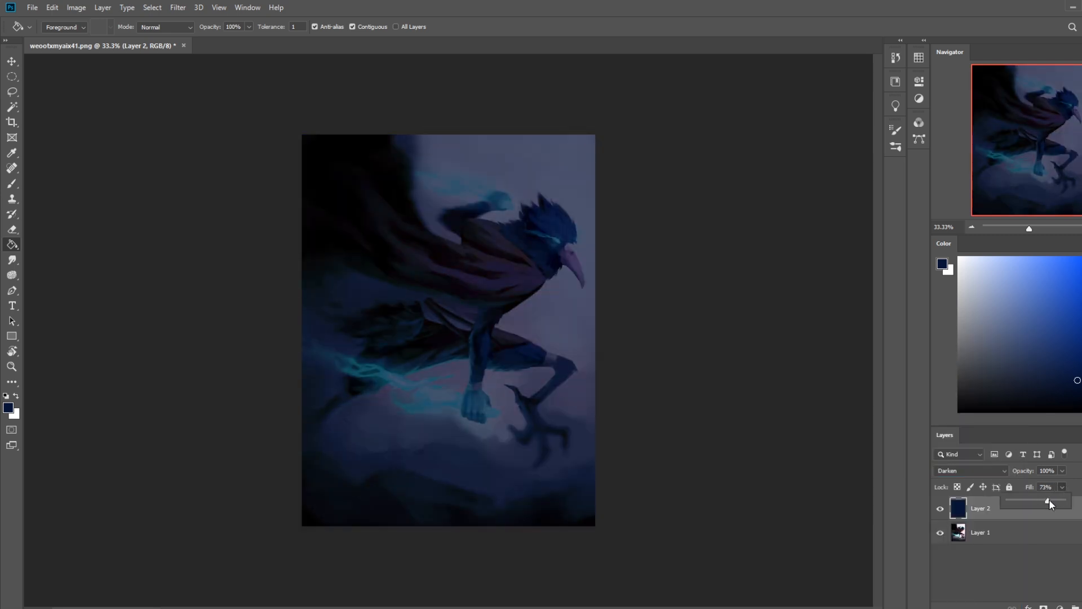
pyautogui.moveTo(1053, 501); pyautogui.dragTo(1047, 499)
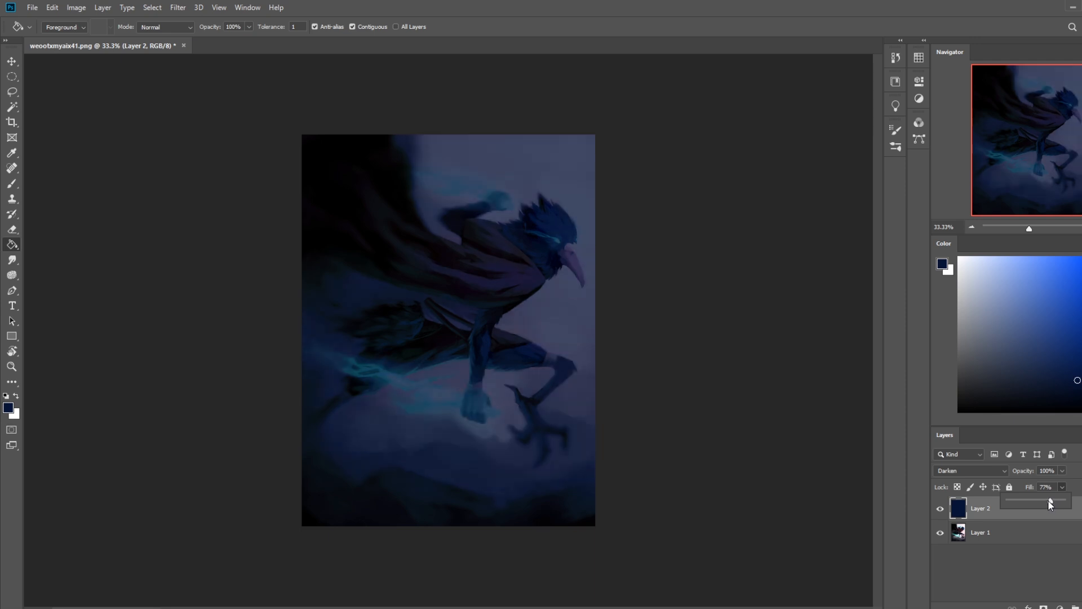
pyautogui.press('e')
pyautogui.moveTo(554, 240); pyautogui.dragTo(542, 229)
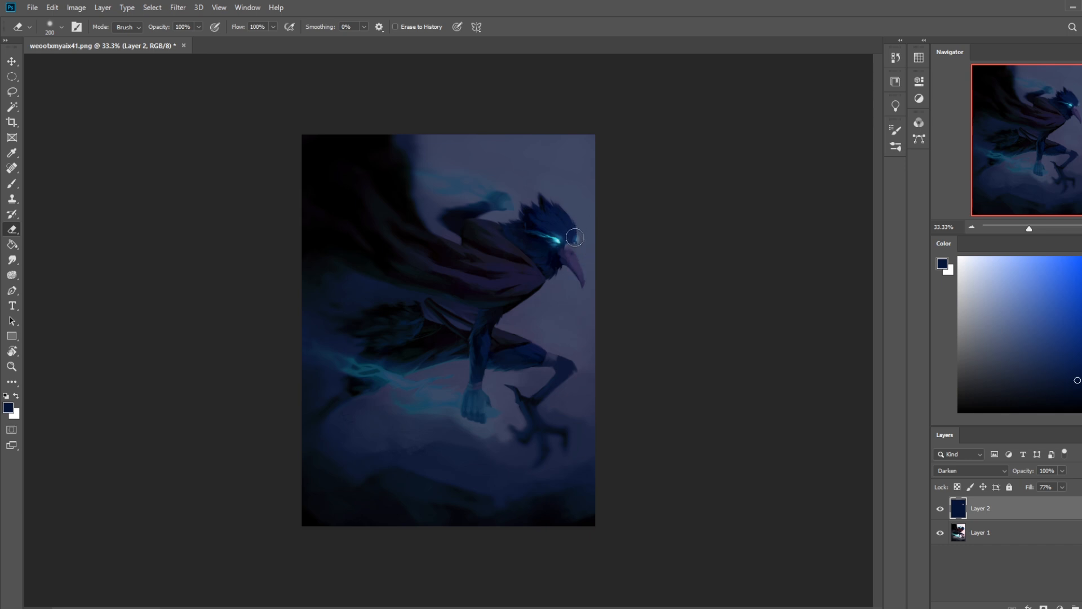
# Step: Lower the eraser's opacity to 35%, enlarge it, and erase the navy layer around the raised fist
pyautogui.press(']')
pyautogui.click(196, 29)
pyautogui.click(163, 42)
pyautogui.press(']')
pyautogui.press(']')
pyautogui.press(']')
pyautogui.press(']')
pyautogui.press(']')
pyautogui.moveTo(511, 207); pyautogui.dragTo(410, 181)
# Step: Try narrower eraser strokes along the energy trail behind the raised fist, and undo them
pyautogui.press('[')
pyautogui.press('[')
pyautogui.press('[')
pyautogui.press('[')
pyautogui.press('[')
pyautogui.press('[')
pyautogui.moveTo(512, 201); pyautogui.dragTo(340, 176)
pyautogui.moveTo(511, 204)
pyautogui.mouseDown()
pyautogui.moveTo(338, 189)
pyautogui.moveTo(343, 181)
pyautogui.mouseUp()
pyautogui.press(']')
pyautogui.press(']')
pyautogui.press(']')
pyautogui.press(']')
pyautogui.press(']')
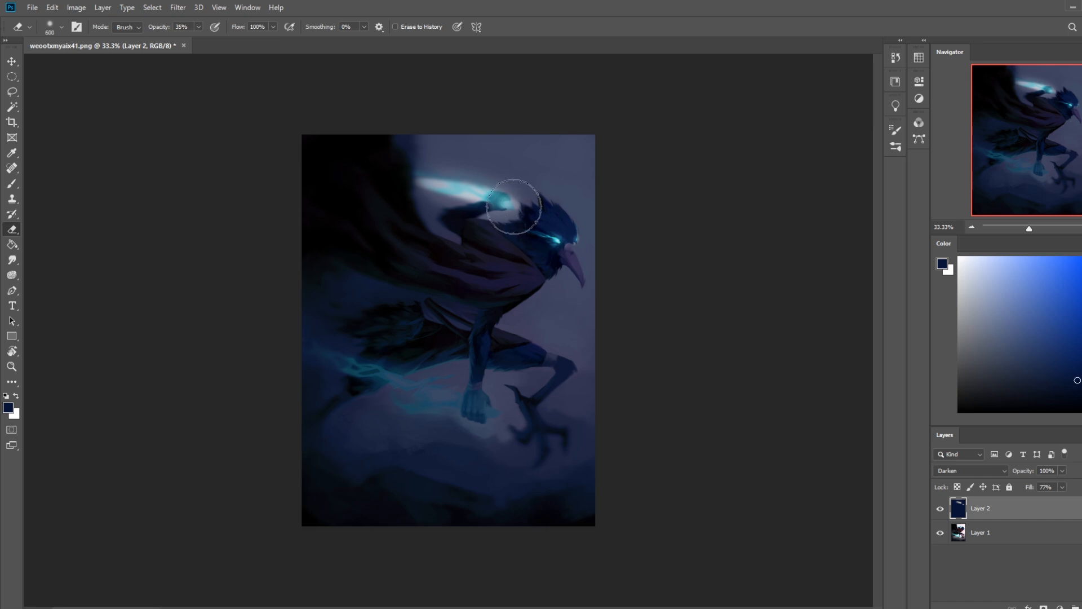
pyautogui.hotkey('ctrl', 'z')
pyautogui.hotkey('ctrl', 'z')
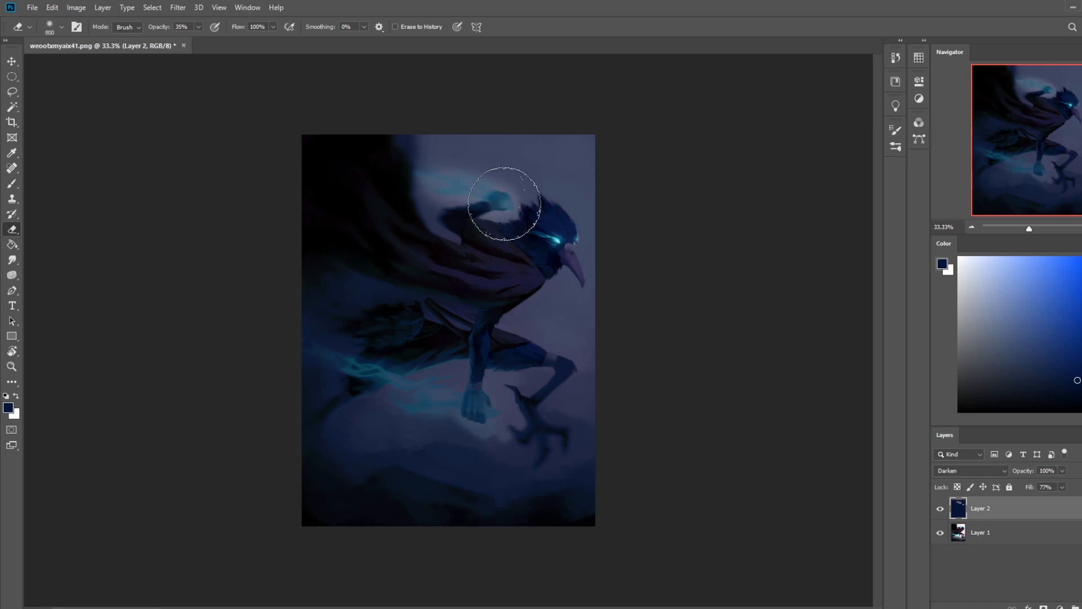
# Step: Erase a soft glow around the raised fist with an 800 px eraser and compare the painting without the navy layer
pyautogui.click(502, 193)
pyautogui.click(940, 508)
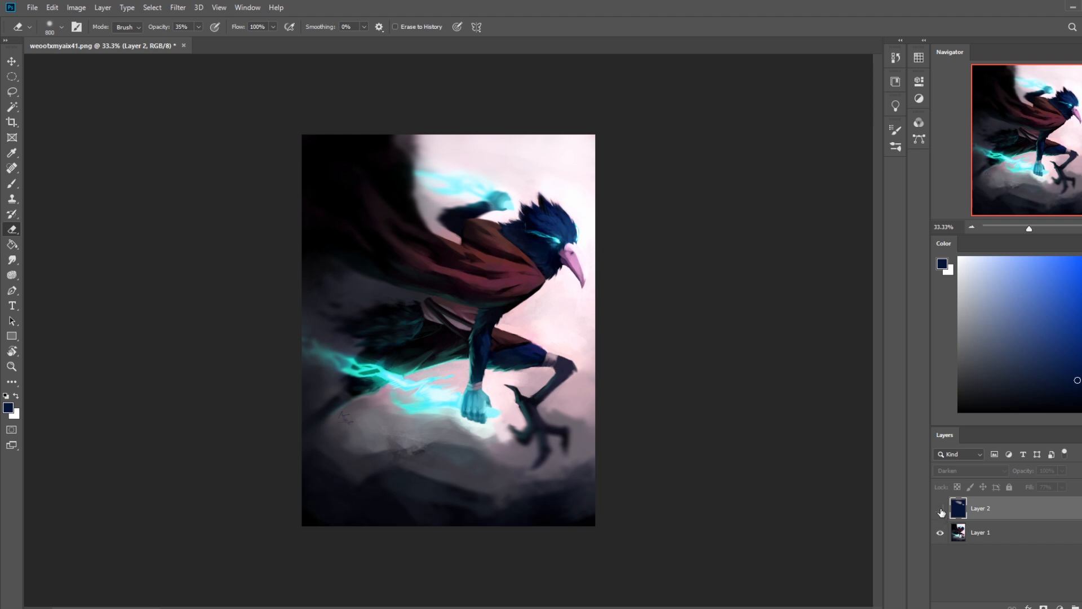
pyautogui.click(939, 509)
# Step: Erase the navy layer over the lower fist's lightning trail, touch up the raised fist's glow, and compare with the layer hidden
pyautogui.moveTo(482, 414)
pyautogui.mouseDown()
pyautogui.moveTo(270, 298)
pyautogui.moveTo(273, 264)
pyautogui.mouseUp()
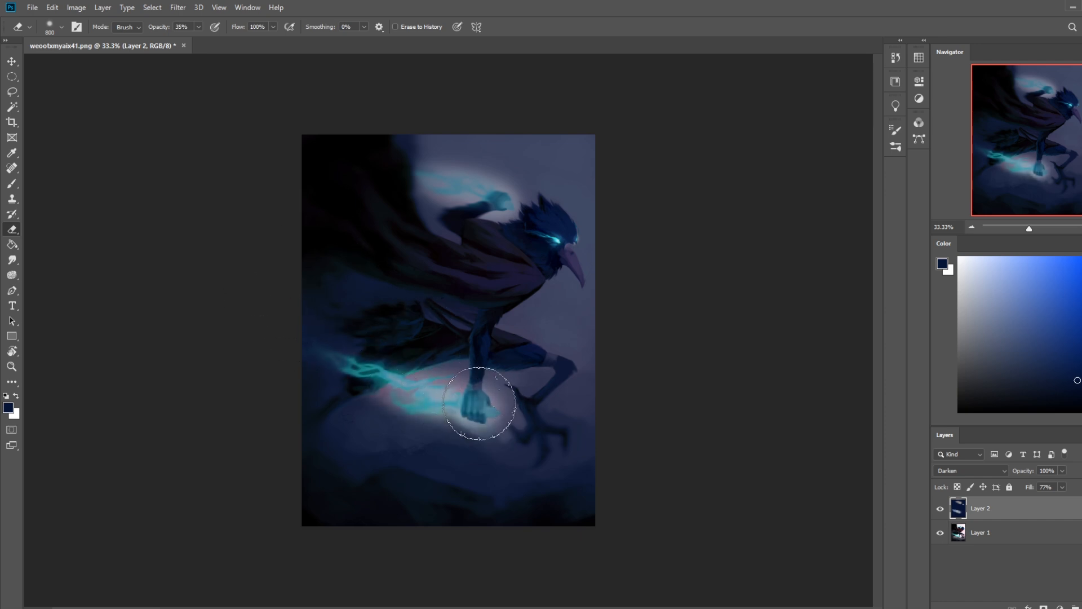
pyautogui.moveTo(478, 402); pyautogui.dragTo(276, 271)
pyautogui.moveTo(493, 414); pyautogui.dragTo(230, 246)
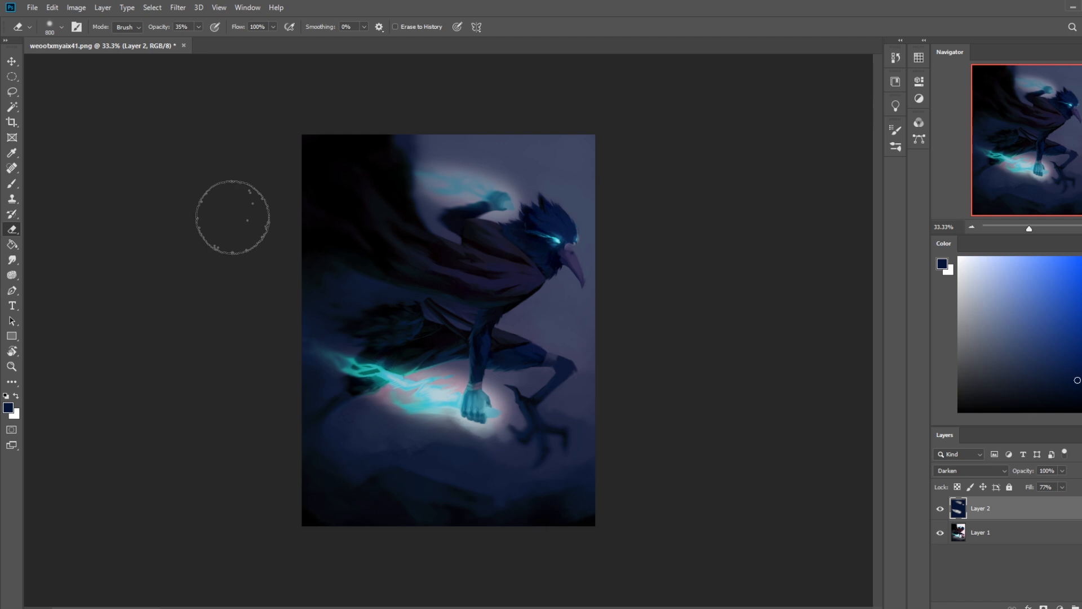
pyautogui.moveTo(495, 193); pyautogui.dragTo(358, 161)
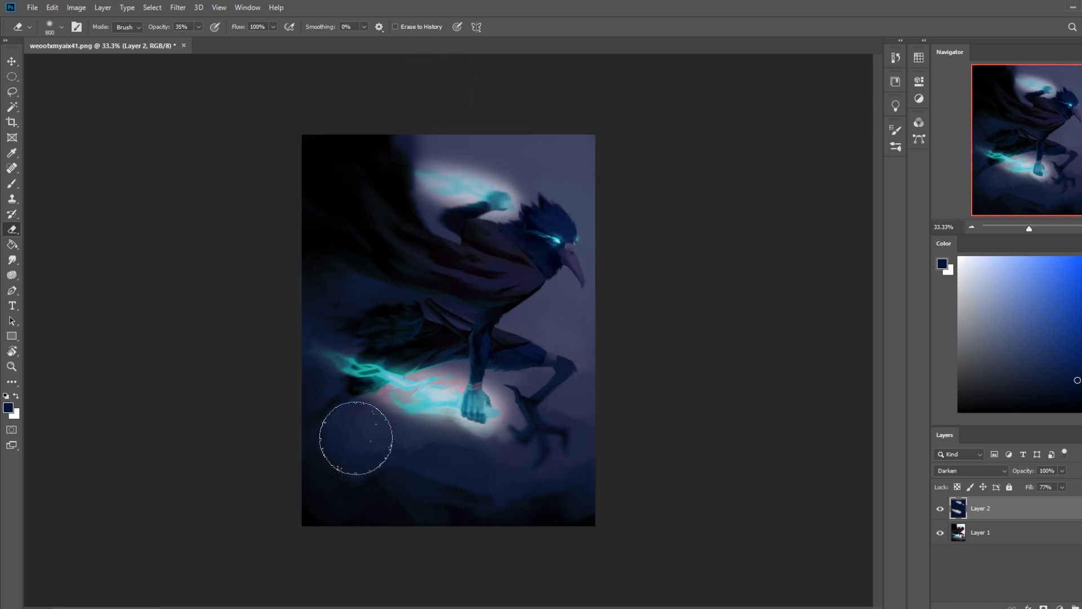
pyautogui.click(940, 508)
pyautogui.click(940, 508)
# Step: Roll the history back to the state with only the eye area erased, and compare the painting with the navy layer hidden
pyautogui.click(895, 57)
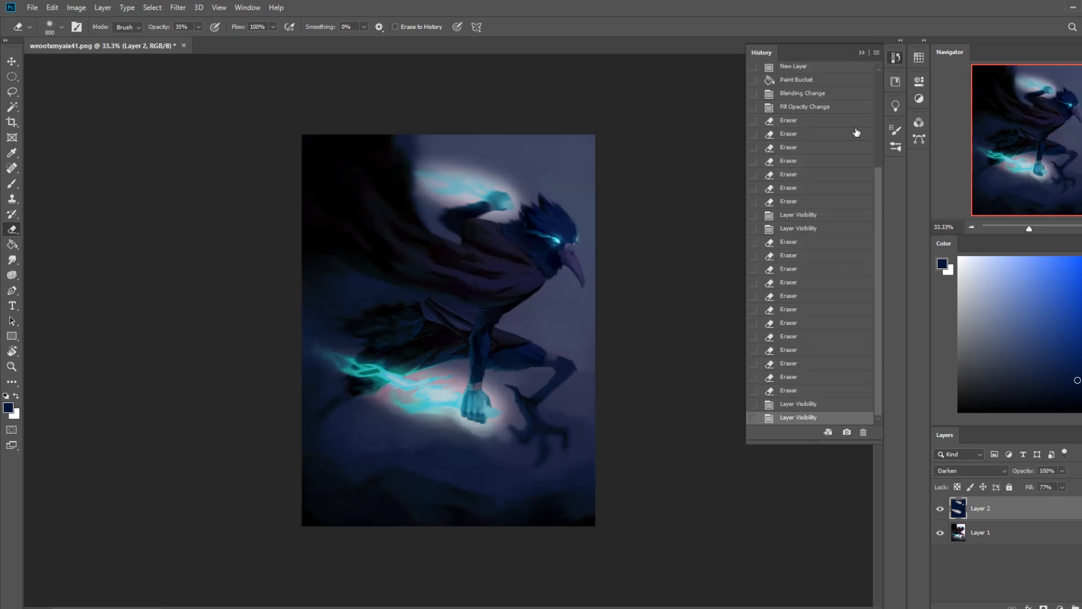
pyautogui.moveTo(880, 182); pyautogui.dragTo(889, 70)
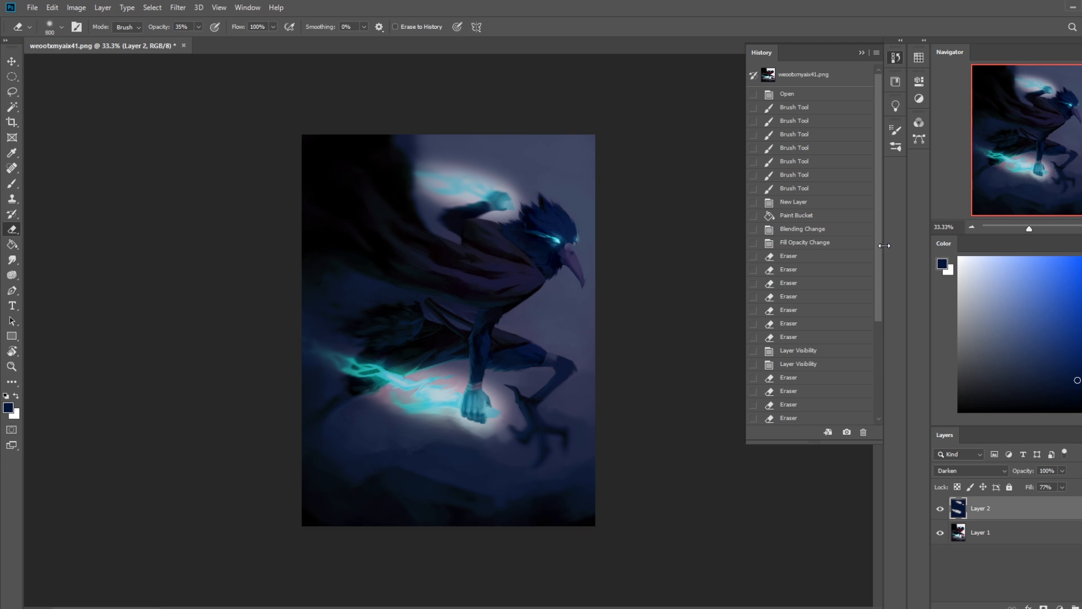
pyautogui.moveTo(879, 251); pyautogui.dragTo(880, 366)
pyautogui.click(803, 228)
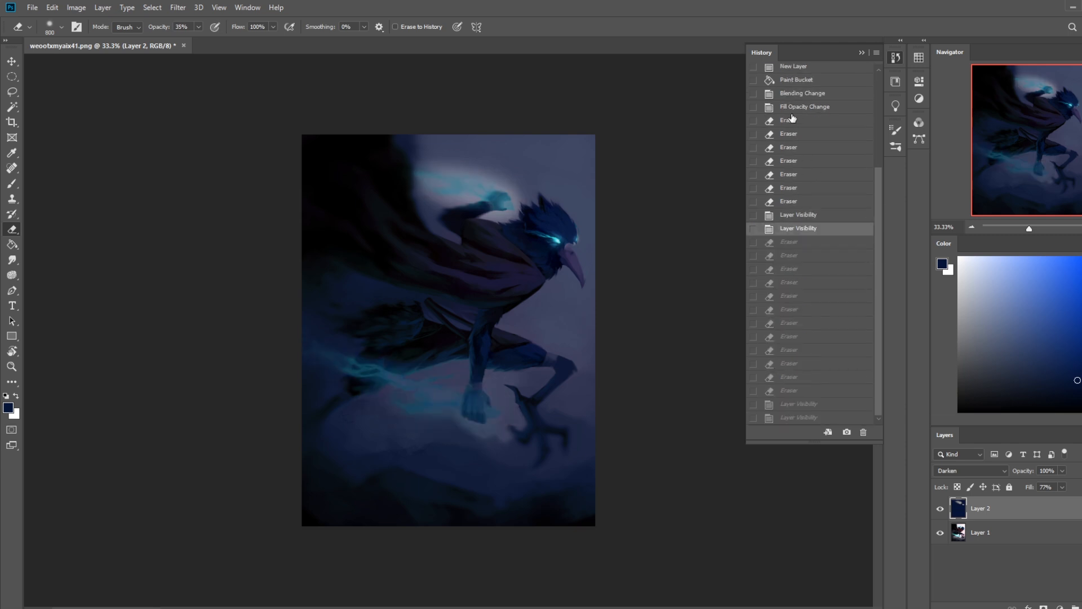
pyautogui.click(800, 107)
pyautogui.click(790, 175)
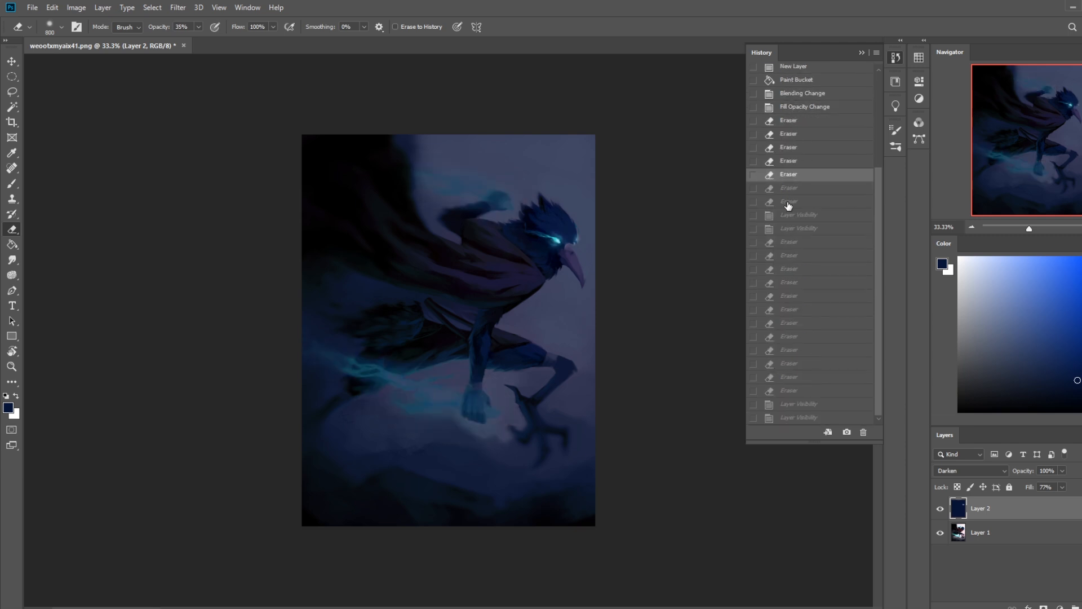
pyautogui.click(791, 202)
pyautogui.click(798, 190)
pyautogui.click(798, 176)
pyautogui.click(870, 47)
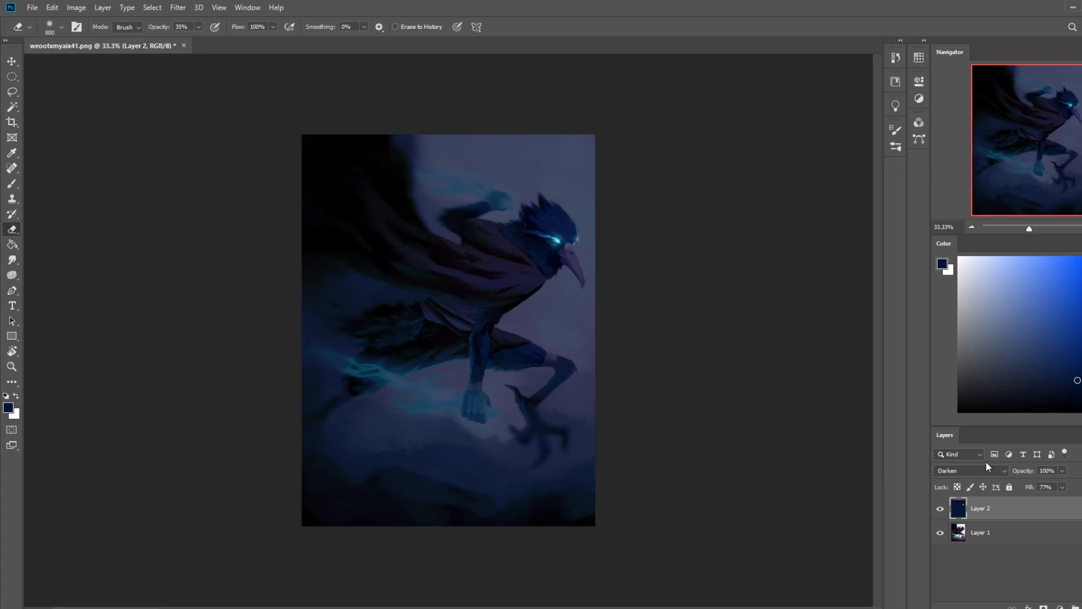
pyautogui.click(940, 509)
pyautogui.click(940, 509)
# Step: Try the navy layer in Normal mode with fills of 100% and 78%, and restore Darken blending at 77%
pyautogui.click(972, 471)
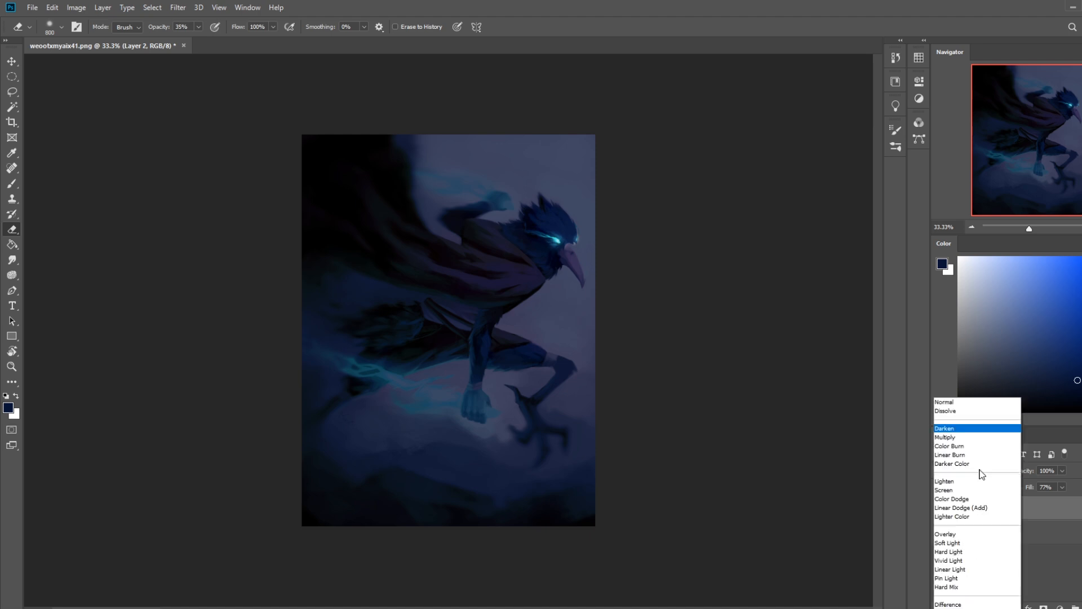
pyautogui.click(955, 336)
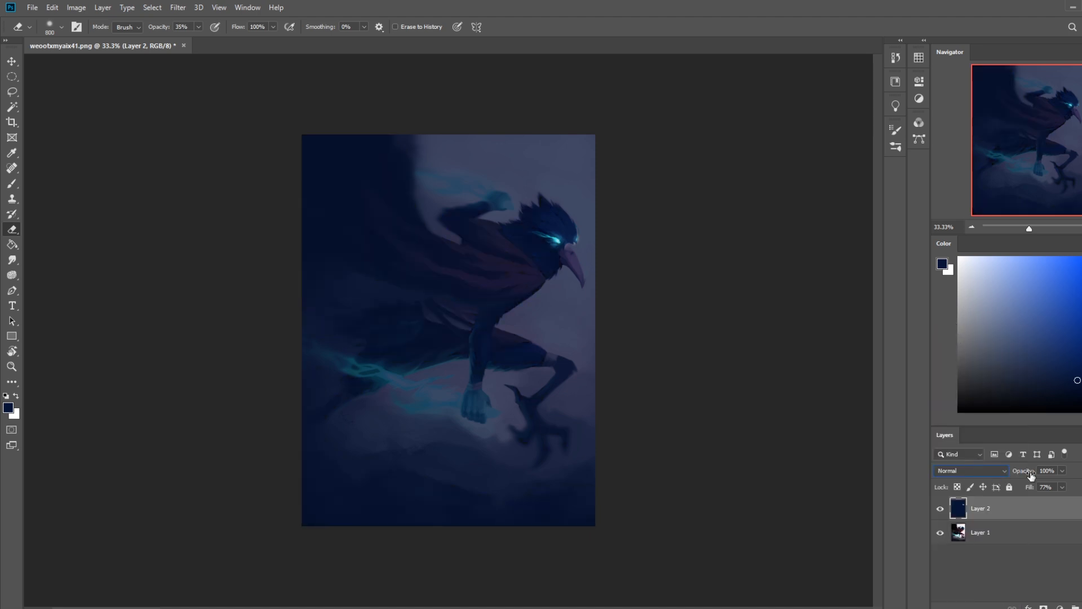
pyautogui.click(1062, 487)
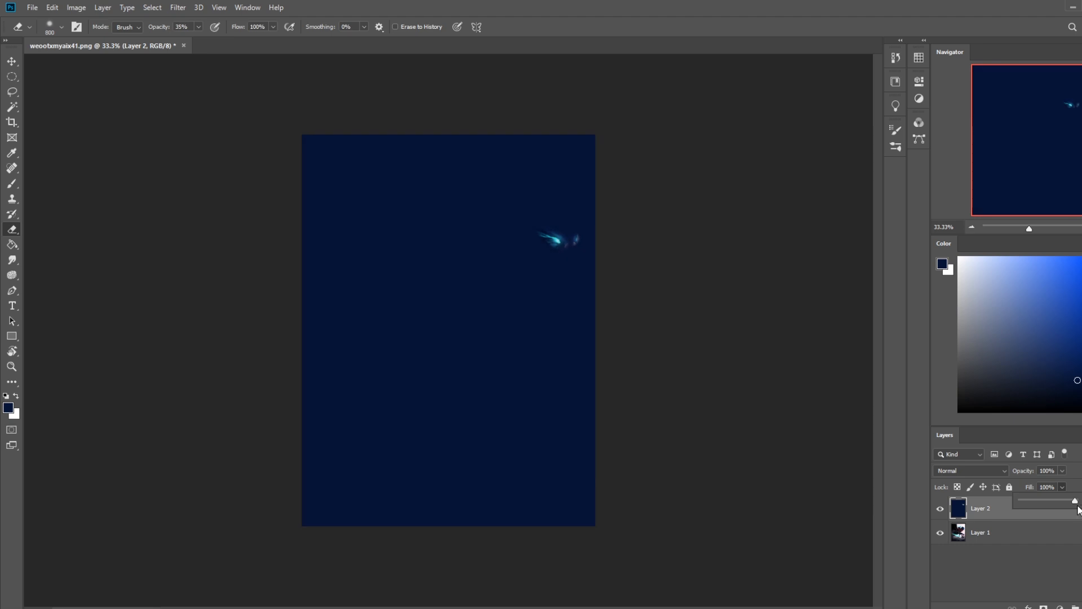
pyautogui.moveTo(1068, 504); pyautogui.dragTo(1065, 504)
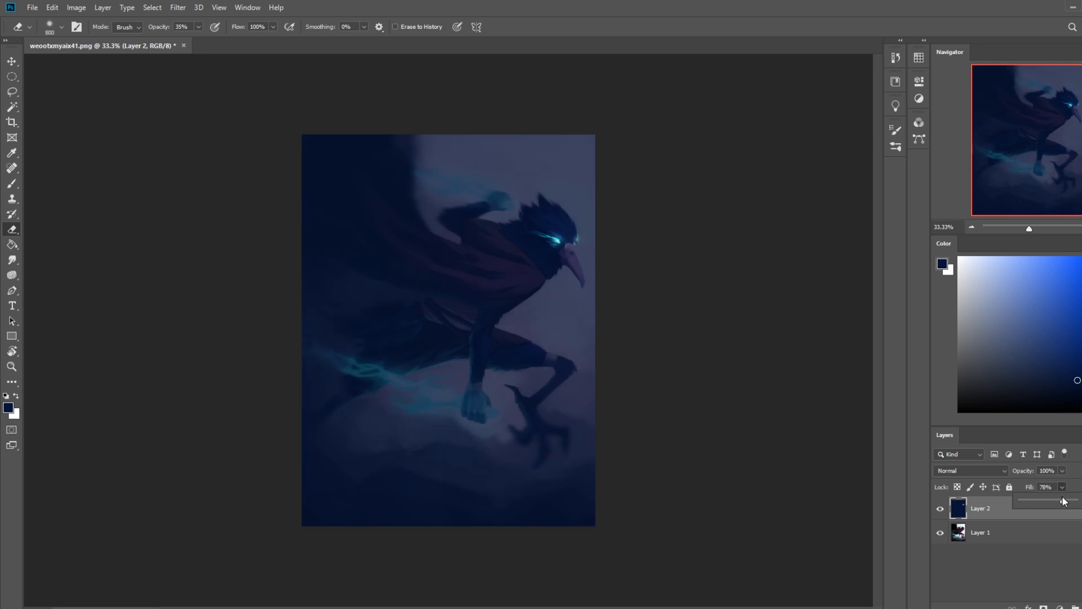
pyautogui.click(1049, 488)
pyautogui.click(978, 473)
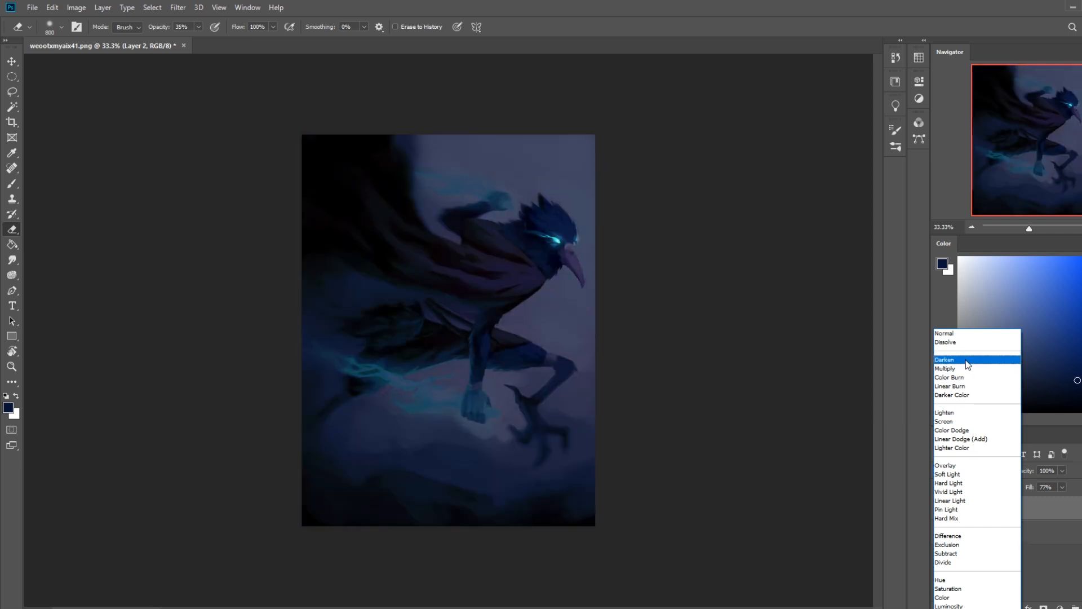
pyautogui.click(966, 359)
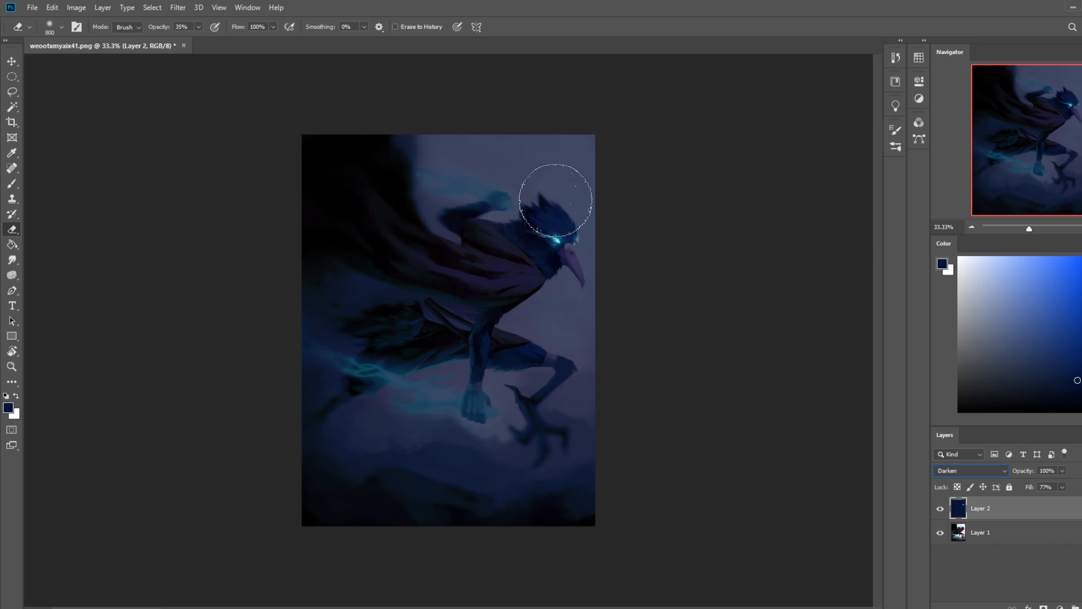
# Step: Merge the navy Darken layer down into the painting
pyautogui.rightClick(1000, 513)
pyautogui.click(1006, 361)
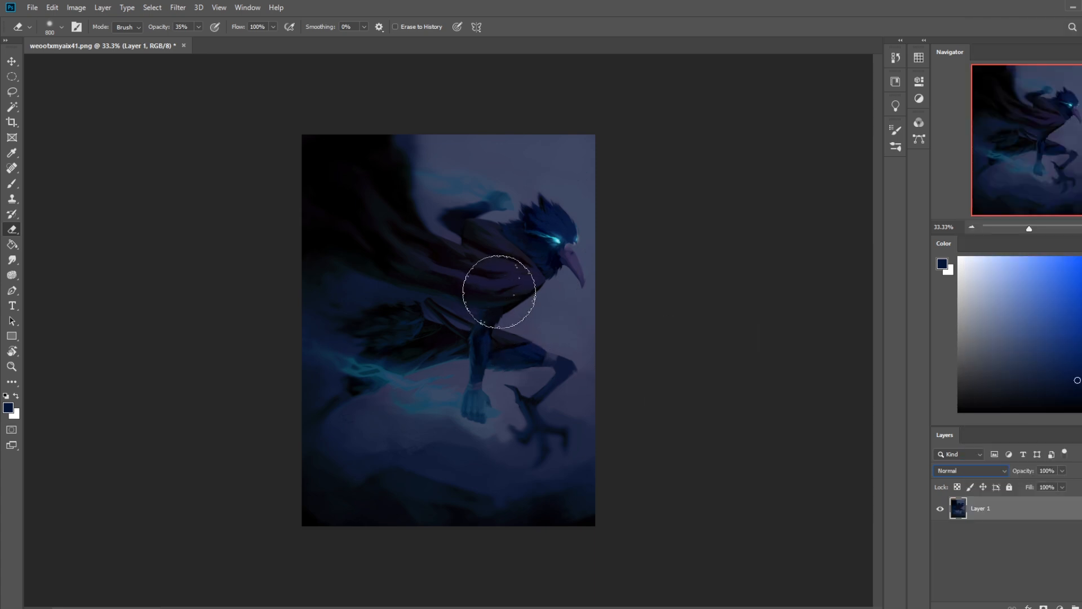
# Step: Duplicate the whole painting onto a new layer shifted down by about a fifth of the canvas height
pyautogui.hotkey('ctrl', 'a')
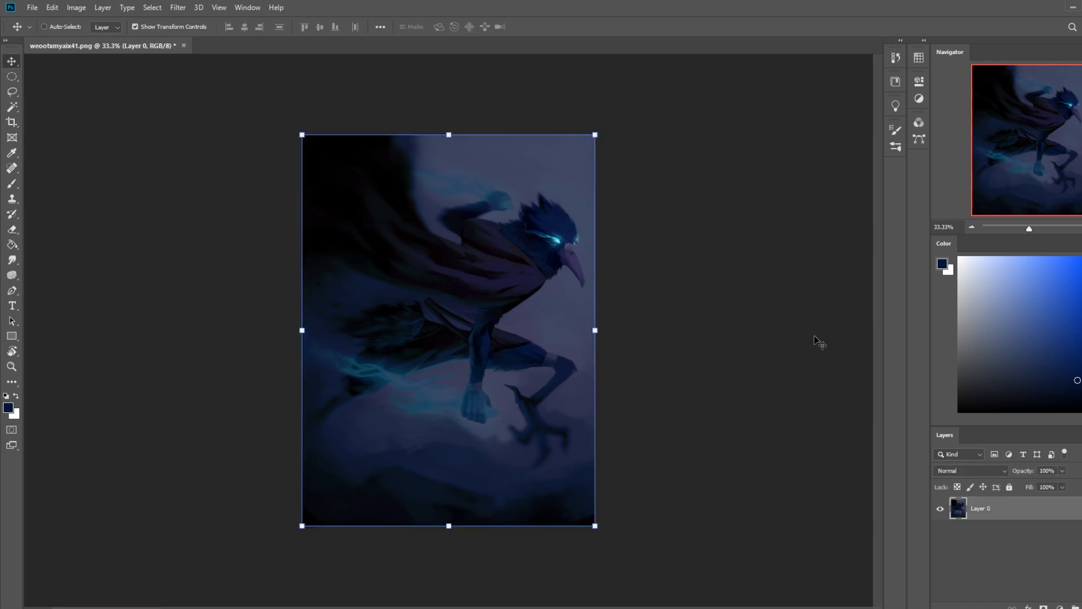
pyautogui.moveTo(523, 258)
pyautogui.mouseDown()
pyautogui.moveTo(524, 375)
pyautogui.moveTo(528, 333)
pyautogui.mouseUp()
# Step: Sample the blue-grey sky and paint over the leftover fist and head above the seam with a 500 px soft brush
pyautogui.press('e')
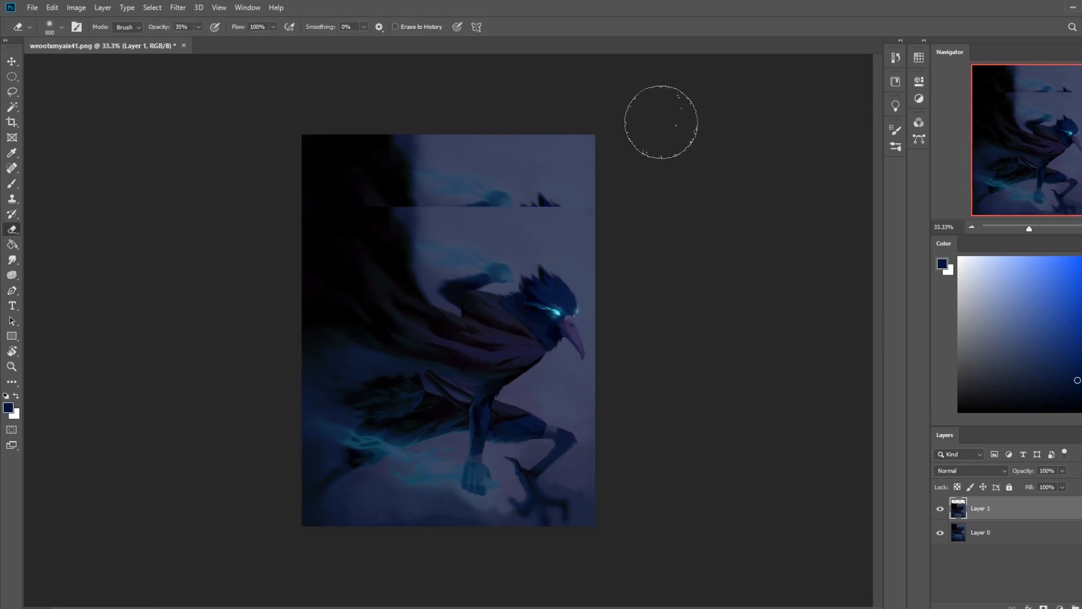
pyautogui.press('b')
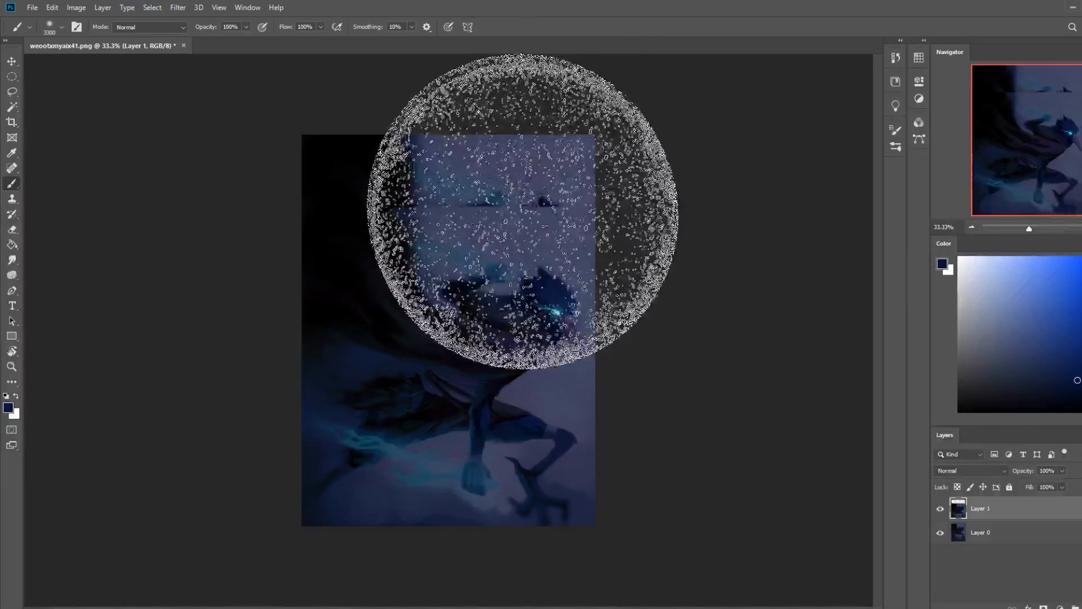
pyautogui.press('[')
pyautogui.press('[')
pyautogui.press('[')
pyautogui.press('[')
pyautogui.press('[')
pyautogui.press('[')
pyautogui.press('[')
pyautogui.press('[')
pyautogui.press('[')
pyautogui.press('[')
pyautogui.press('[')
pyautogui.press('[')
pyautogui.press('[')
pyautogui.press('[')
pyautogui.press('[')
pyautogui.press('[')
pyautogui.press('[')
pyautogui.press('[')
pyautogui.press('[')
pyautogui.press('[')
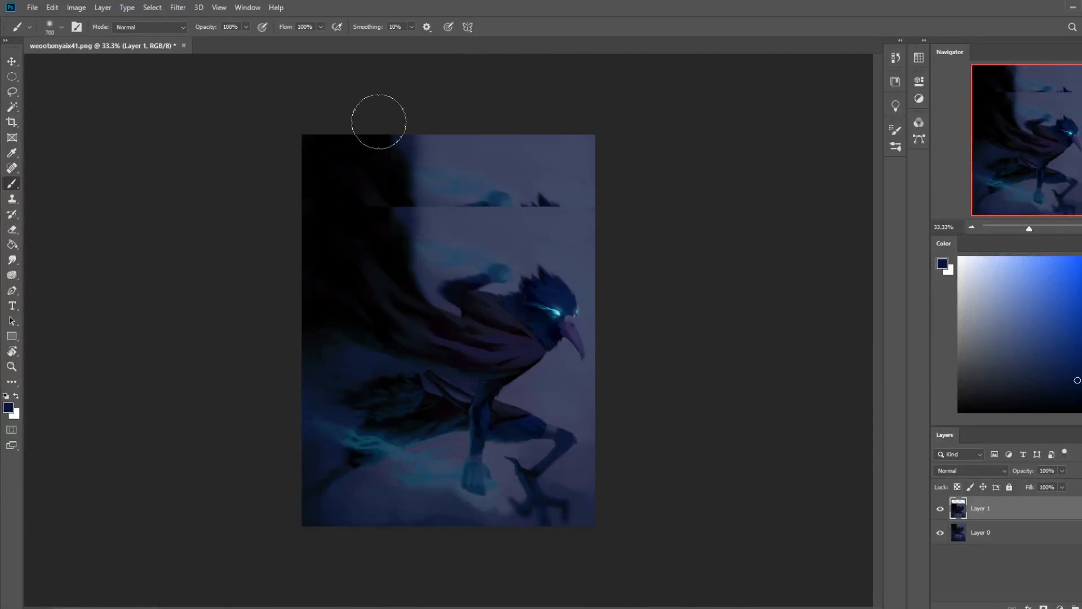
pyautogui.keyDown('alt'); pyautogui.click(526, 156); pyautogui.keyUp('alt')
pyautogui.moveTo(575, 205)
pyautogui.mouseDown()
pyautogui.moveTo(547, 204)
pyautogui.moveTo(462, 151)
pyautogui.moveTo(451, 175)
pyautogui.moveTo(428, 69)
pyautogui.mouseUp()
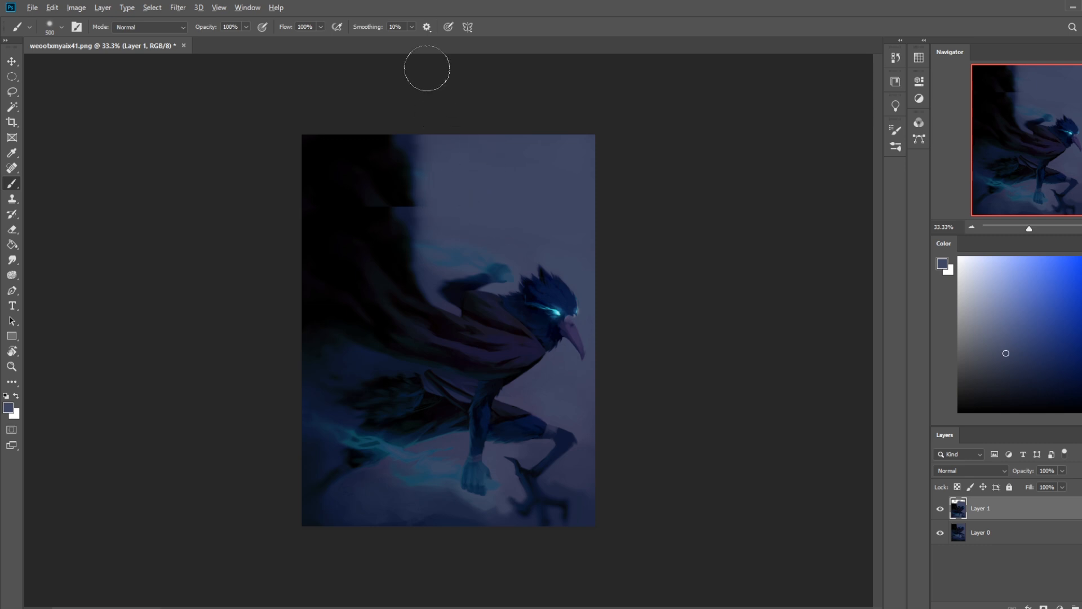
# Step: Paint out the horizontal seam across the dark cape and its edge using sampled dark navy tones and black
pyautogui.keyDown('alt'); pyautogui.click(415, 151); pyautogui.keyUp('alt')
pyautogui.moveTo(413, 160)
pyautogui.mouseDown()
pyautogui.moveTo(411, 198)
pyautogui.moveTo(417, 140)
pyautogui.mouseUp()
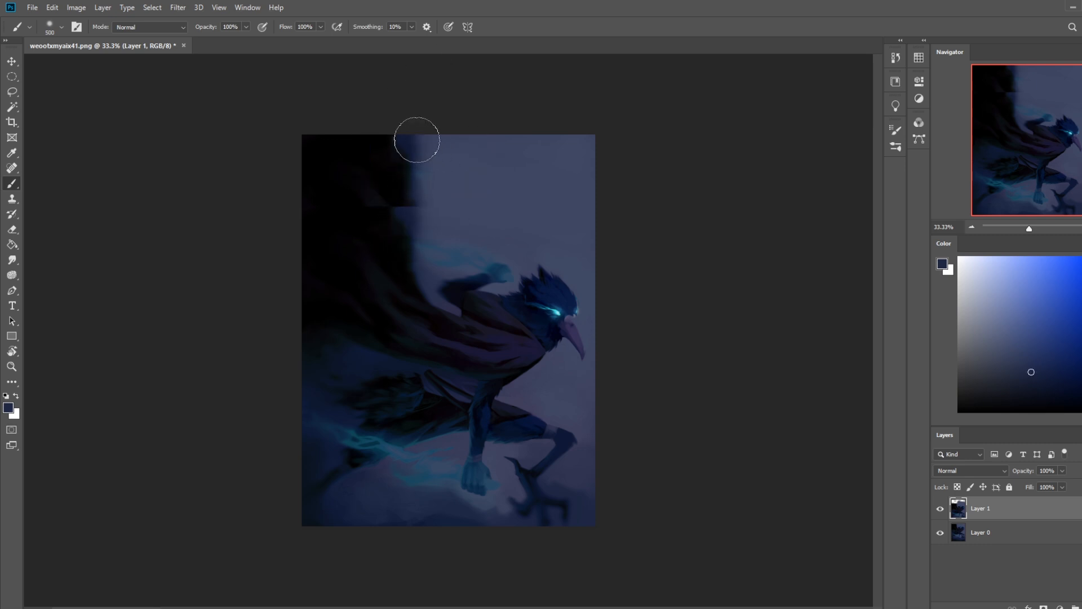
pyautogui.press('d')
pyautogui.moveTo(374, 193)
pyautogui.mouseDown()
pyautogui.moveTo(378, 260)
pyautogui.moveTo(370, 179)
pyautogui.mouseUp()
pyautogui.keyDown('alt'); pyautogui.click(420, 192); pyautogui.keyUp('alt')
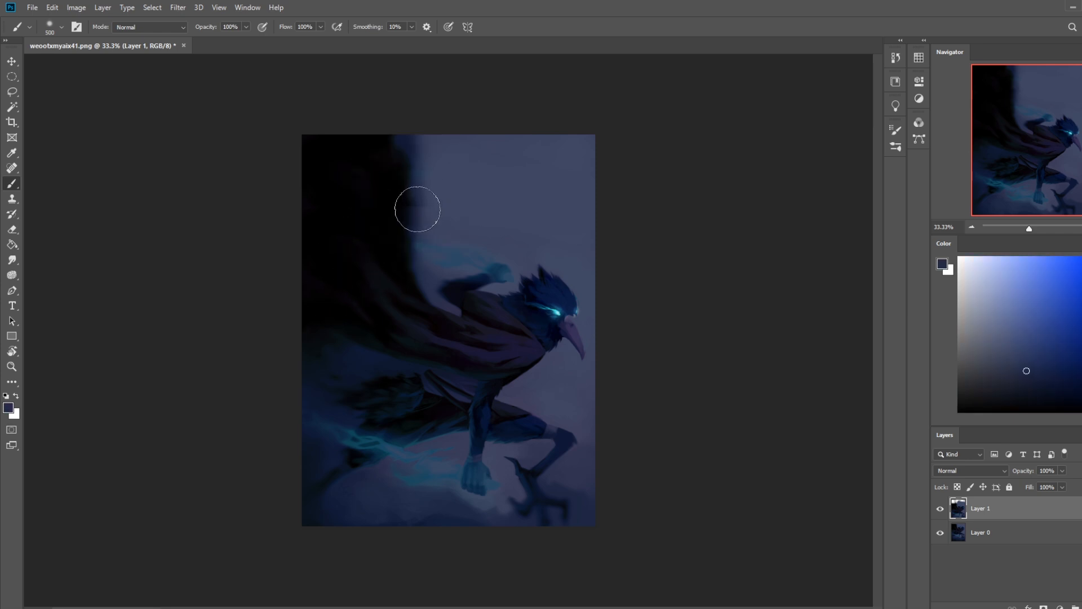
pyautogui.press('d')
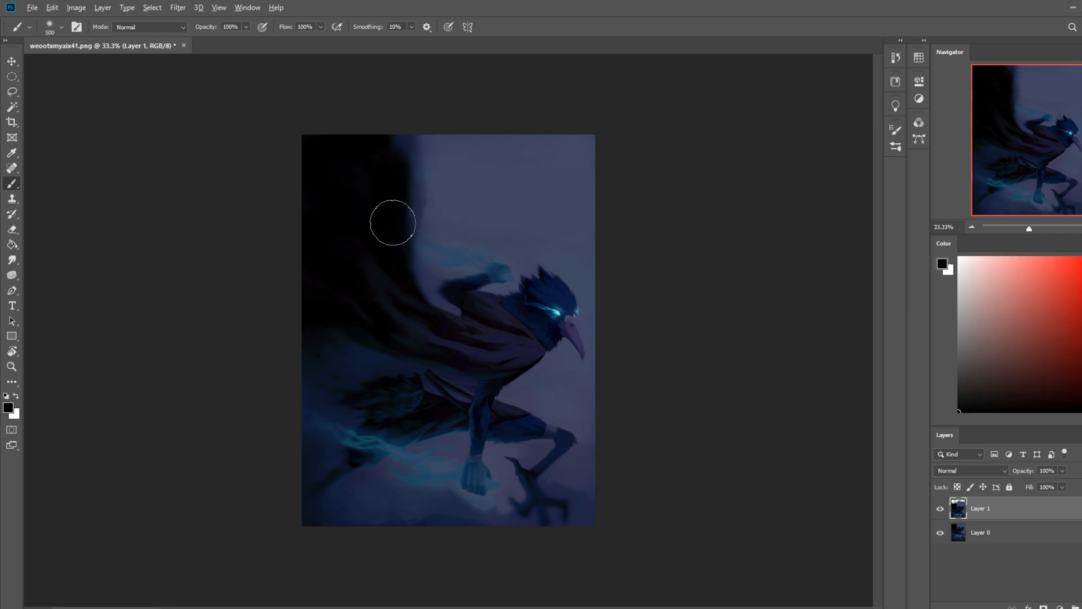
# Step: Resample the blue-grey sky colour and enlarge the brush to 800 px
pyautogui.keyDown('alt'); pyautogui.click(449, 193); pyautogui.keyUp('alt')
pyautogui.press(']')
pyautogui.press(']')
pyautogui.press(']')
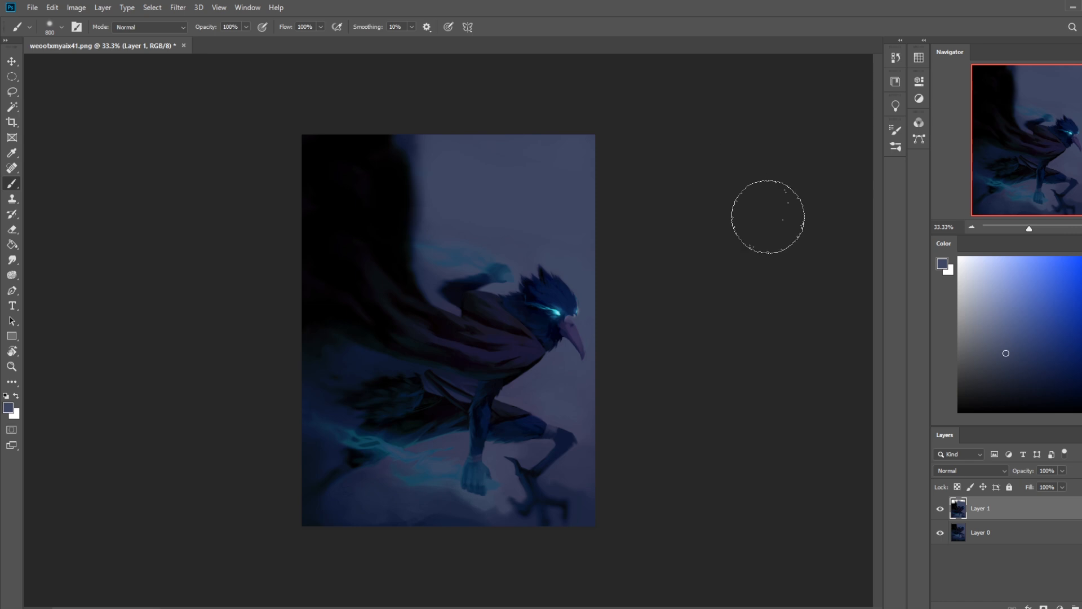
# Step: Merge the retouched, shifted painting down into the layer beneath it and return to the Brush tool
pyautogui.press('v')
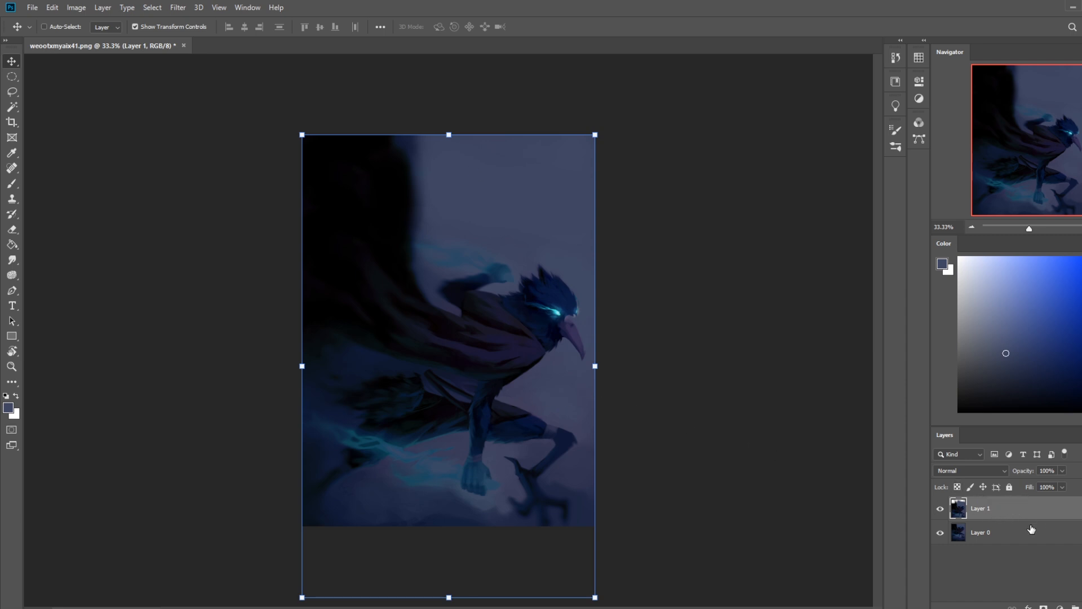
pyautogui.rightClick(1008, 513)
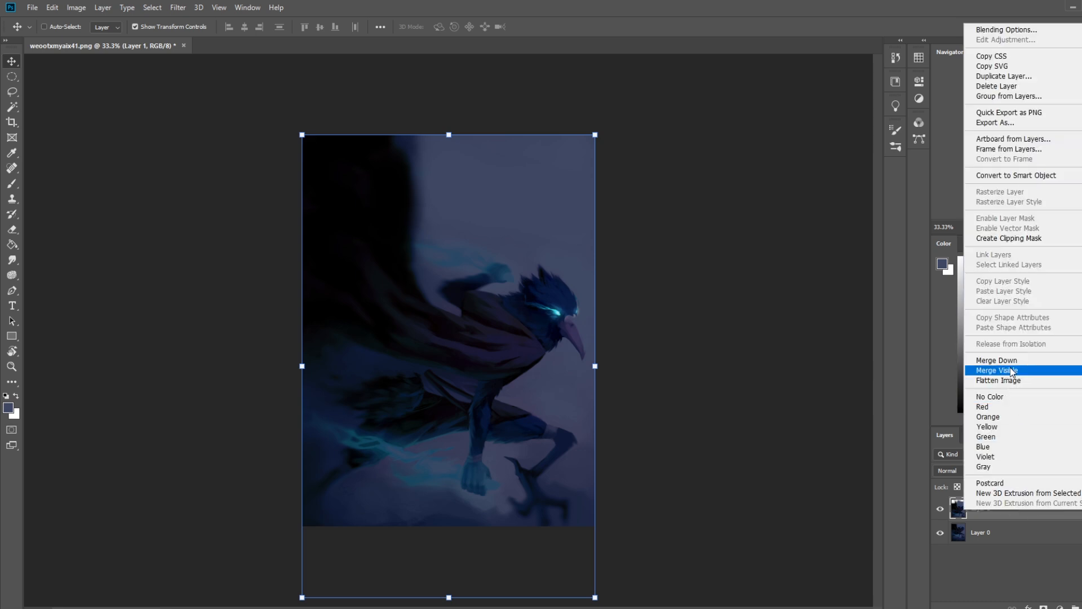
pyautogui.click(952, 364)
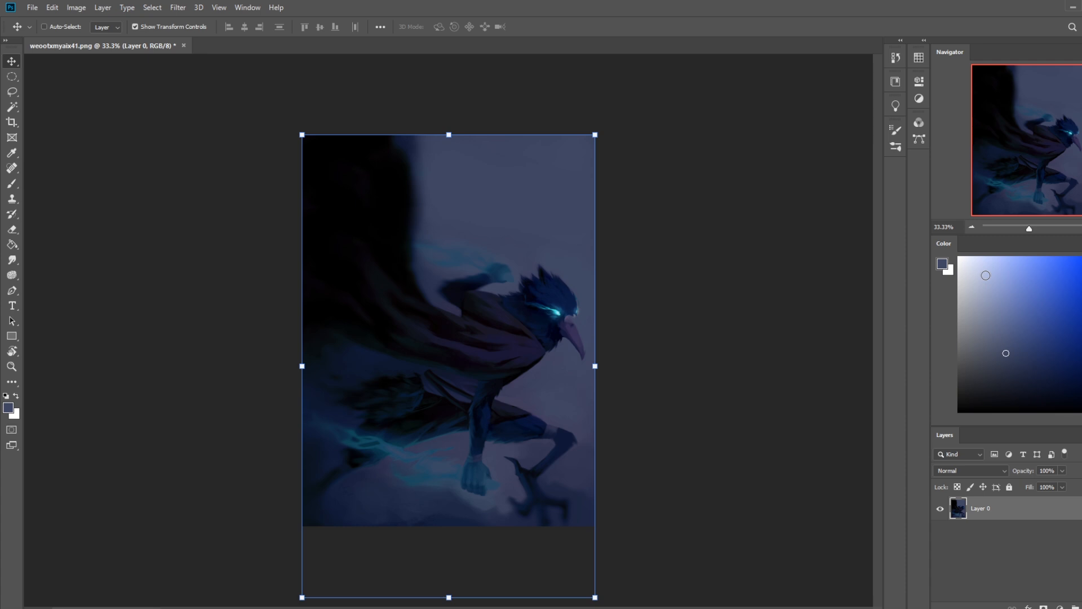
pyautogui.press('b')
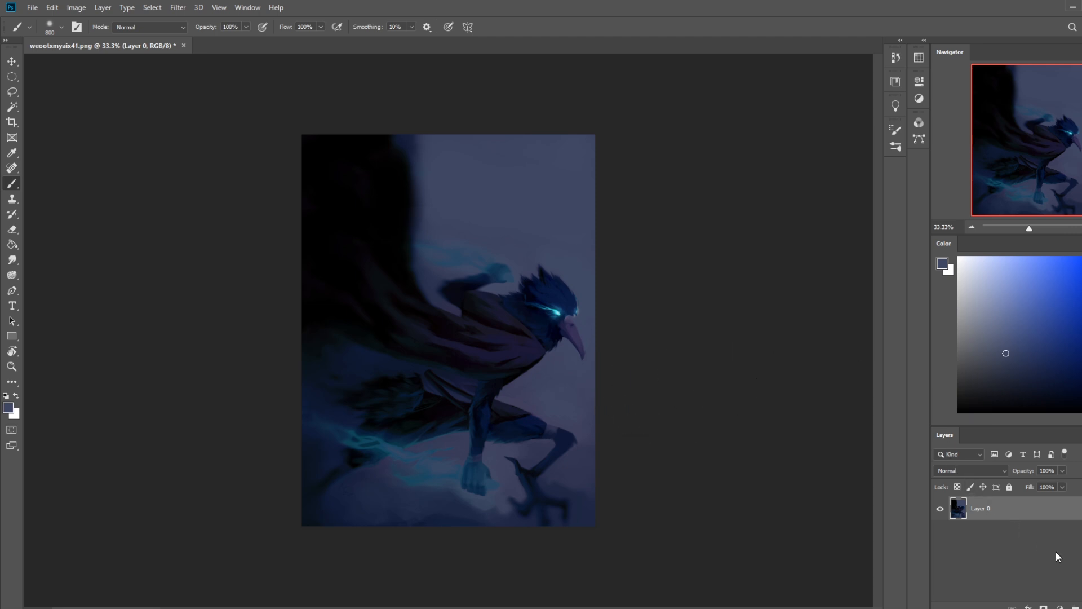
# Step: Sketch white guide lines along the bird figure's back and chest with a 40 px brush
pyautogui.press('l')
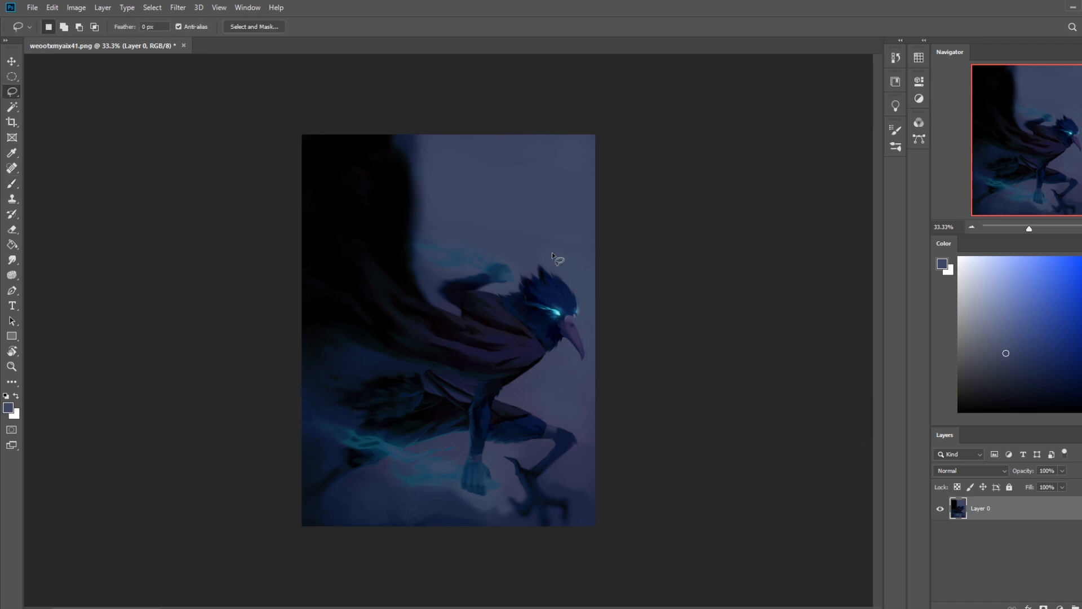
pyautogui.moveTo(518, 273)
pyautogui.mouseDown()
pyautogui.moveTo(488, 293)
pyautogui.moveTo(534, 359)
pyautogui.mouseUp()
pyautogui.press('b')
pyautogui.moveTo(1001, 294); pyautogui.dragTo(958, 256)
pyautogui.press('[')
pyautogui.press('[')
pyautogui.press('[')
pyautogui.press('[')
pyautogui.press('[')
pyautogui.press('[')
pyautogui.press('[')
pyautogui.press('[')
pyautogui.press('[')
pyautogui.press('[')
pyautogui.press('[')
pyautogui.press('[')
pyautogui.press('[')
pyautogui.press('[')
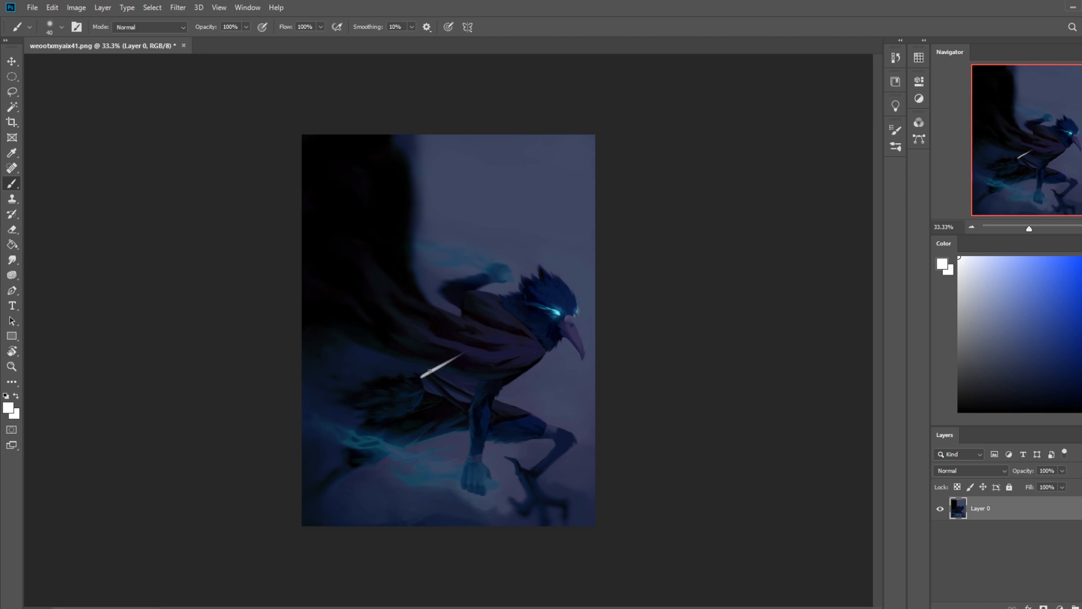
pyautogui.hotkey('ctrl', 'z')
pyautogui.moveTo(422, 376); pyautogui.dragTo(528, 313)
pyautogui.moveTo(537, 356); pyautogui.dragTo(461, 406)
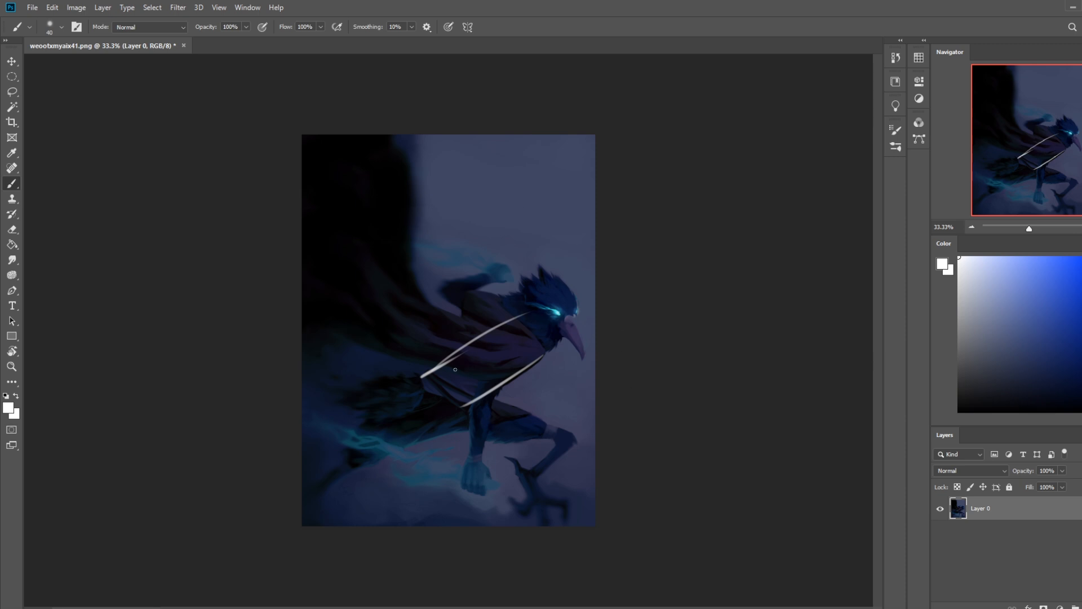
# Step: Mark the figure's hips and shoulders with connected circles and add a curved spine line up to the head
pyautogui.moveTo(418, 399); pyautogui.dragTo(474, 399)
pyautogui.moveTo(524, 345)
pyautogui.mouseDown()
pyautogui.moveTo(503, 304)
pyautogui.moveTo(422, 376)
pyautogui.moveTo(574, 294)
pyautogui.mouseUp()
pyautogui.hotkey('ctrl', 'z')
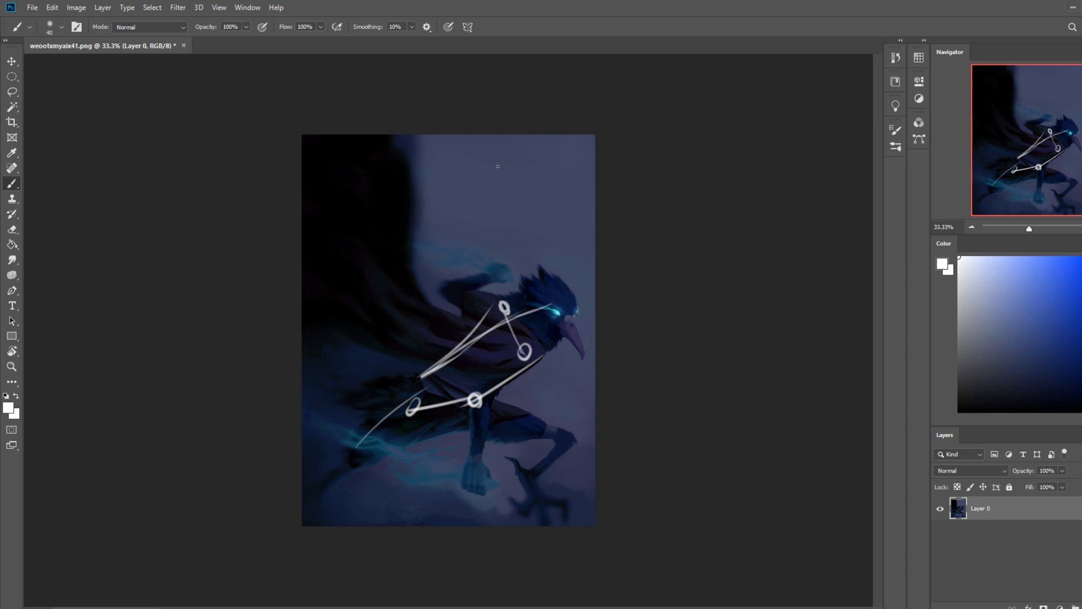
# Step: Try to sketch a curved body line with angular branches at its top in the sky above the bird's head
pyautogui.moveTo(510, 165); pyautogui.dragTo(509, 259)
pyautogui.moveTo(495, 155)
pyautogui.mouseDown()
pyautogui.moveTo(524, 159)
pyautogui.moveTo(510, 169)
pyautogui.moveTo(557, 196)
pyautogui.mouseUp()
pyautogui.moveTo(496, 155); pyautogui.dragTo(477, 120)
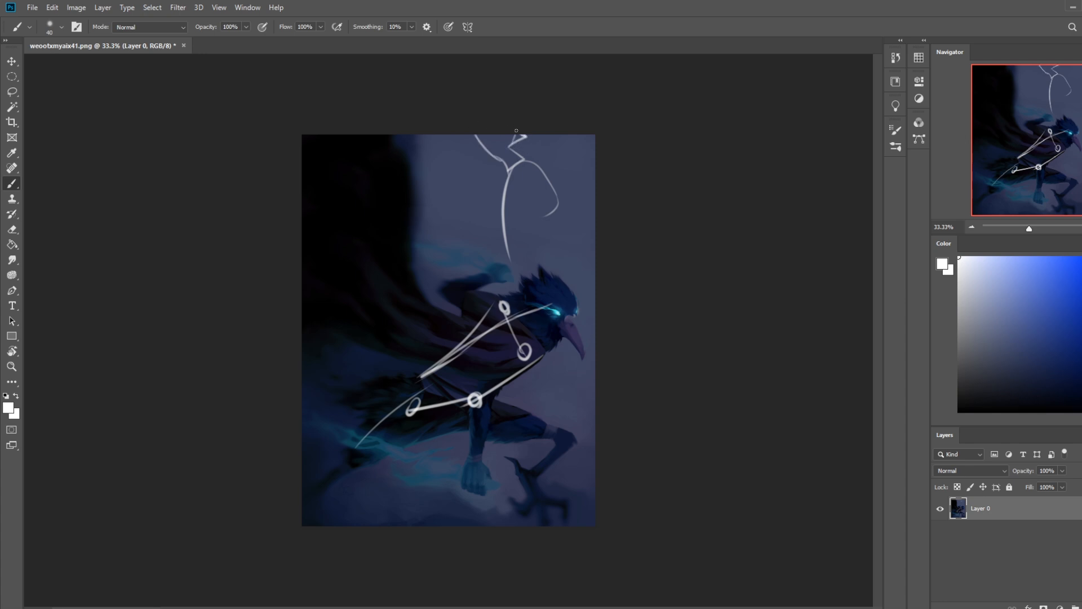
pyautogui.moveTo(551, 181); pyautogui.dragTo(531, 266)
pyautogui.hotkey('ctrl', 'z')
pyautogui.hotkey('ctrl', 'z')
pyautogui.hotkey('ctrl', 'z')
pyautogui.hotkey('ctrl', 'z')
pyautogui.hotkey('ctrl', 'z')
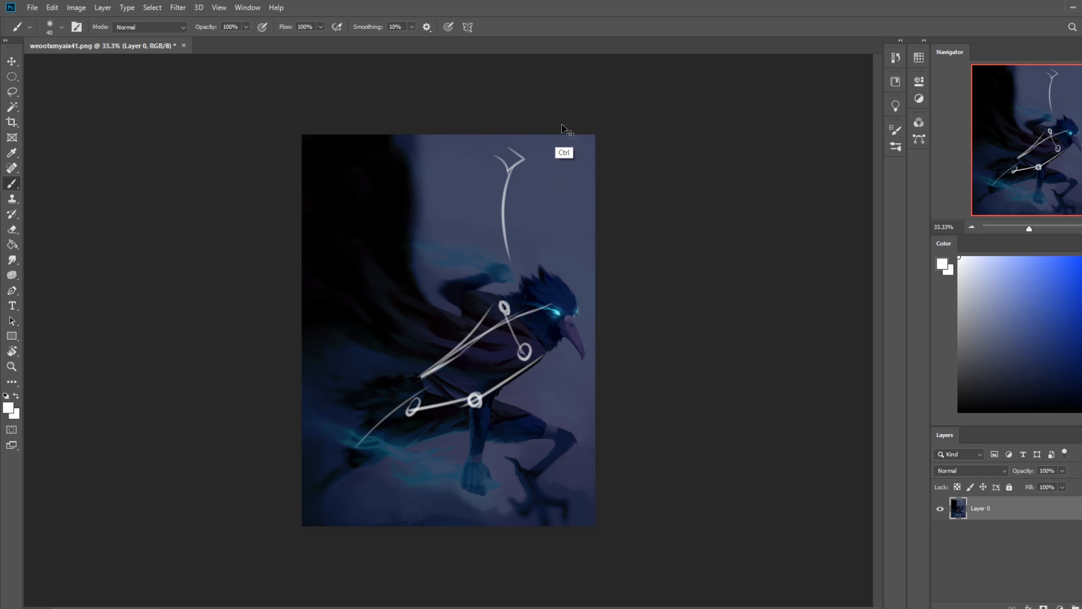
pyautogui.hotkey('ctrl', 'z')
# Step: Sketch an S-shaped line with a small four-sided box at its top, rising from the bird's head
pyautogui.moveTo(527, 156); pyautogui.dragTo(531, 307)
pyautogui.hotkey('ctrl', 'z')
pyautogui.moveTo(534, 164)
pyautogui.mouseDown()
pyautogui.moveTo(524, 207)
pyautogui.moveTo(529, 319)
pyautogui.mouseUp()
pyautogui.hotkey('ctrl', 'z')
pyautogui.moveTo(534, 162); pyautogui.dragTo(549, 310)
pyautogui.moveTo(526, 177)
pyautogui.mouseDown()
pyautogui.moveTo(550, 130)
pyautogui.moveTo(567, 127)
pyautogui.moveTo(560, 165)
pyautogui.moveTo(670, 195)
pyautogui.moveTo(673, 183)
pyautogui.moveTo(569, 155)
pyautogui.mouseUp()
pyautogui.hotkey('ctrl', 'z')
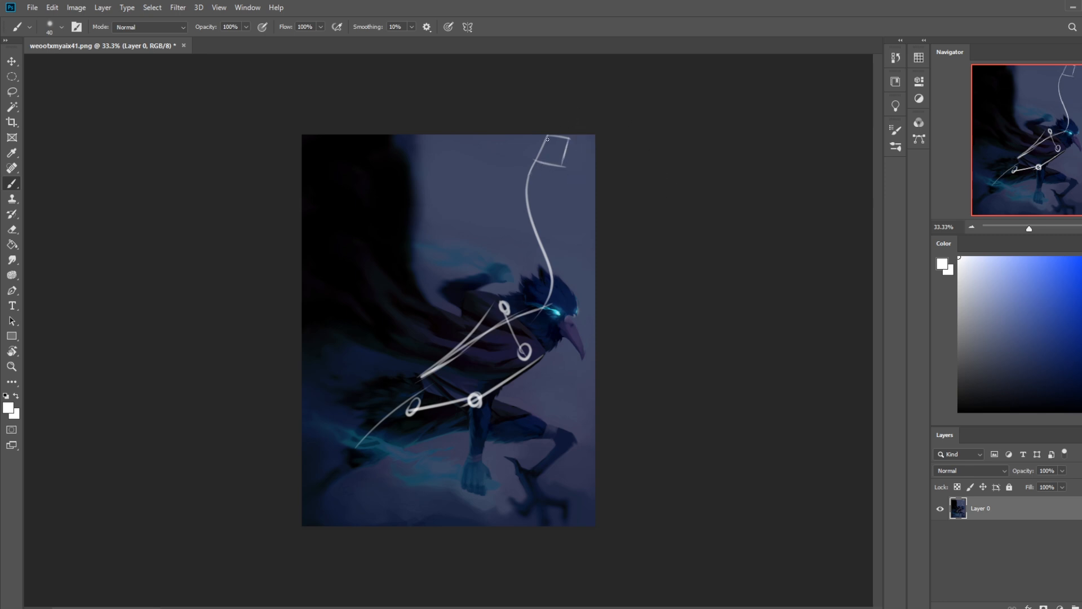
# Step: Sketch a profile figure over the dark cape with a curved back, a boxy head, and neck and chest lines
pyautogui.moveTo(397, 188)
pyautogui.mouseDown()
pyautogui.moveTo(385, 218)
pyautogui.moveTo(425, 373)
pyautogui.mouseUp()
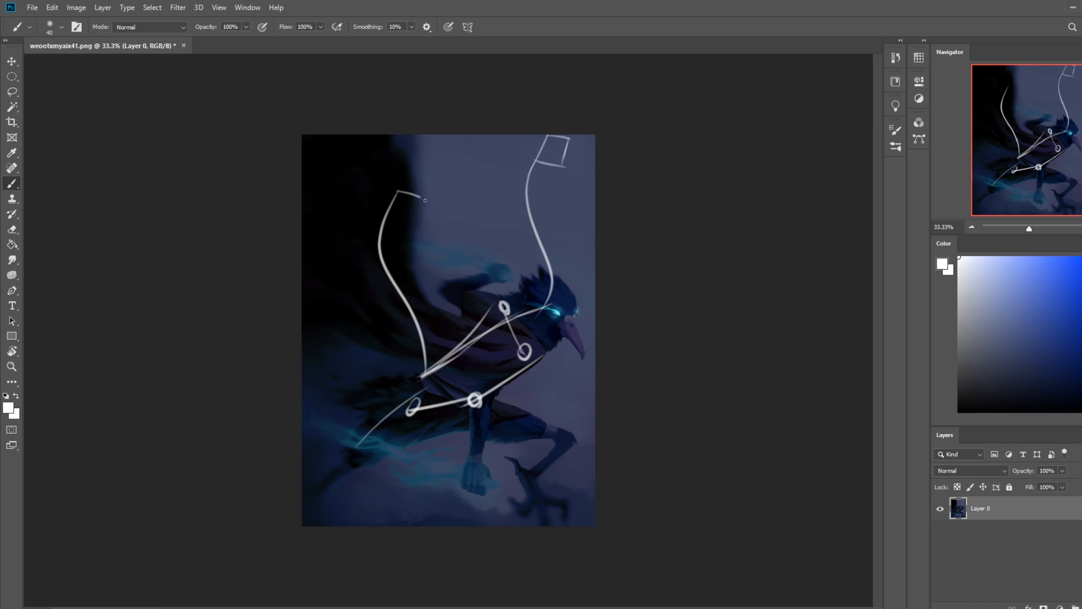
pyautogui.moveTo(418, 200)
pyautogui.mouseDown()
pyautogui.moveTo(410, 224)
pyautogui.moveTo(402, 149)
pyautogui.mouseUp()
pyautogui.hotkey('ctrl', 'z')
pyautogui.hotkey('ctrl', 'z')
pyautogui.moveTo(399, 193)
pyautogui.mouseDown()
pyautogui.moveTo(401, 149)
pyautogui.moveTo(444, 151)
pyautogui.moveTo(455, 293)
pyautogui.mouseUp()
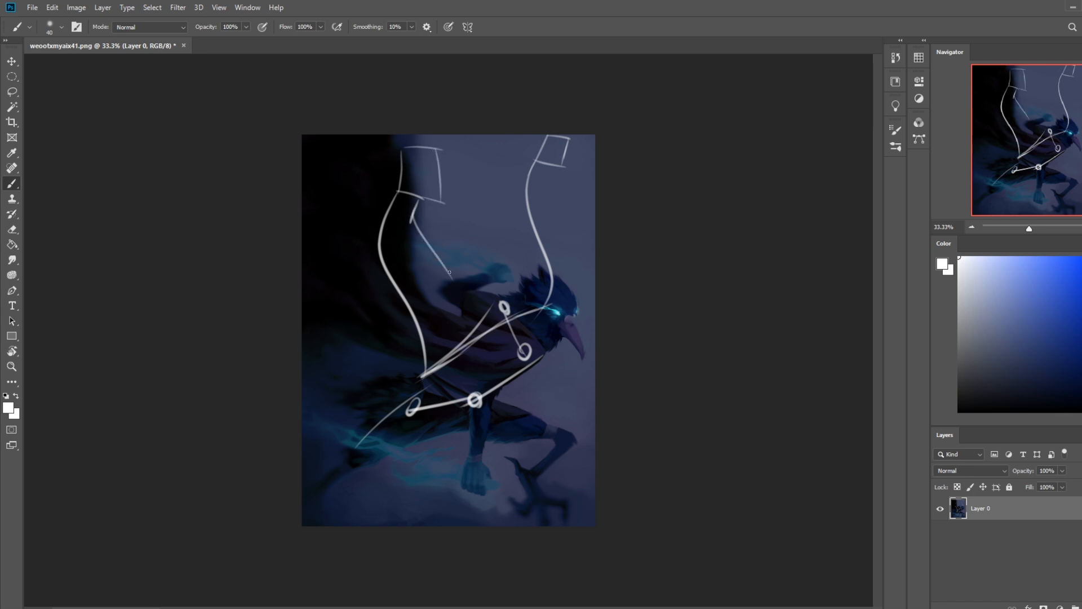
pyautogui.hotkey('ctrl', 'z')
pyautogui.moveTo(409, 221)
pyautogui.mouseDown()
pyautogui.moveTo(440, 252)
pyautogui.moveTo(437, 366)
pyautogui.mouseUp()
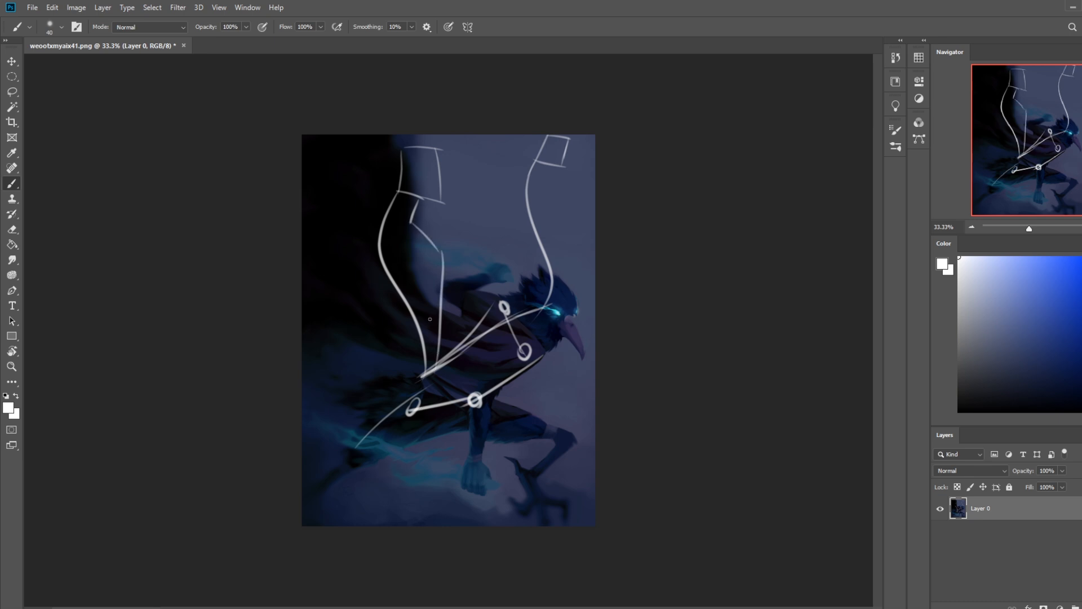
# Step: Extend the profile sketch with hip and tapering leg lines, plus a long arc from the hips over the bird's head
pyautogui.moveTo(411, 308)
pyautogui.mouseDown()
pyautogui.moveTo(396, 377)
pyautogui.moveTo(447, 492)
pyautogui.mouseUp()
pyautogui.moveTo(442, 334); pyautogui.dragTo(453, 518)
pyautogui.hotkey('ctrl', 'z')
pyautogui.moveTo(438, 331); pyautogui.dragTo(444, 525)
pyautogui.hotkey('ctrl', 'z')
pyautogui.moveTo(436, 325); pyautogui.dragTo(426, 526)
pyautogui.moveTo(388, 388); pyautogui.dragTo(425, 526)
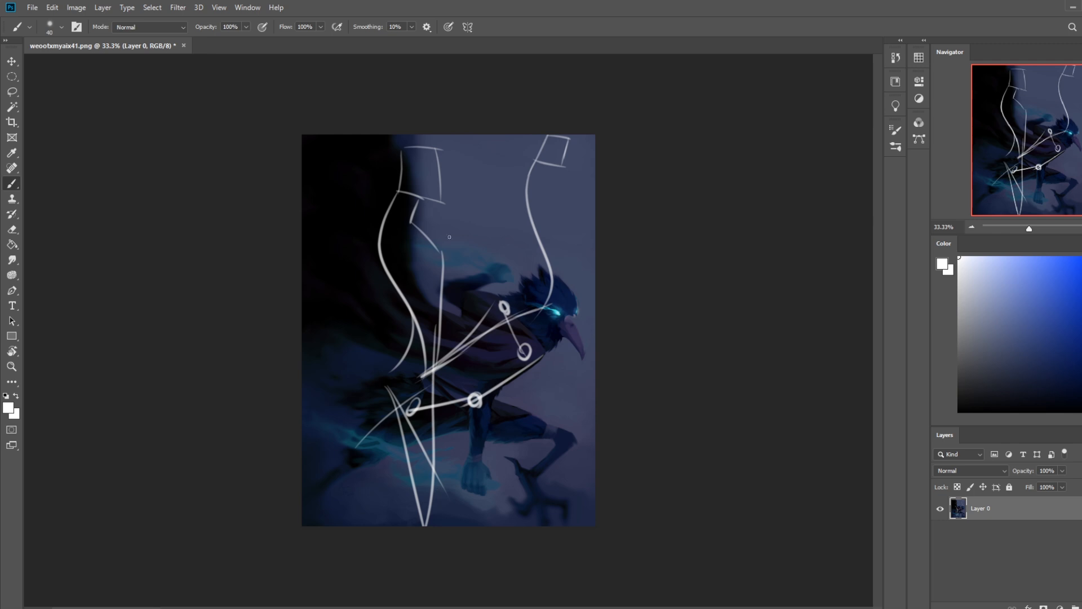
pyautogui.moveTo(390, 376)
pyautogui.mouseDown()
pyautogui.moveTo(417, 340)
pyautogui.moveTo(545, 260)
pyautogui.moveTo(525, 273)
pyautogui.moveTo(537, 245)
pyautogui.moveTo(584, 239)
pyautogui.mouseUp()
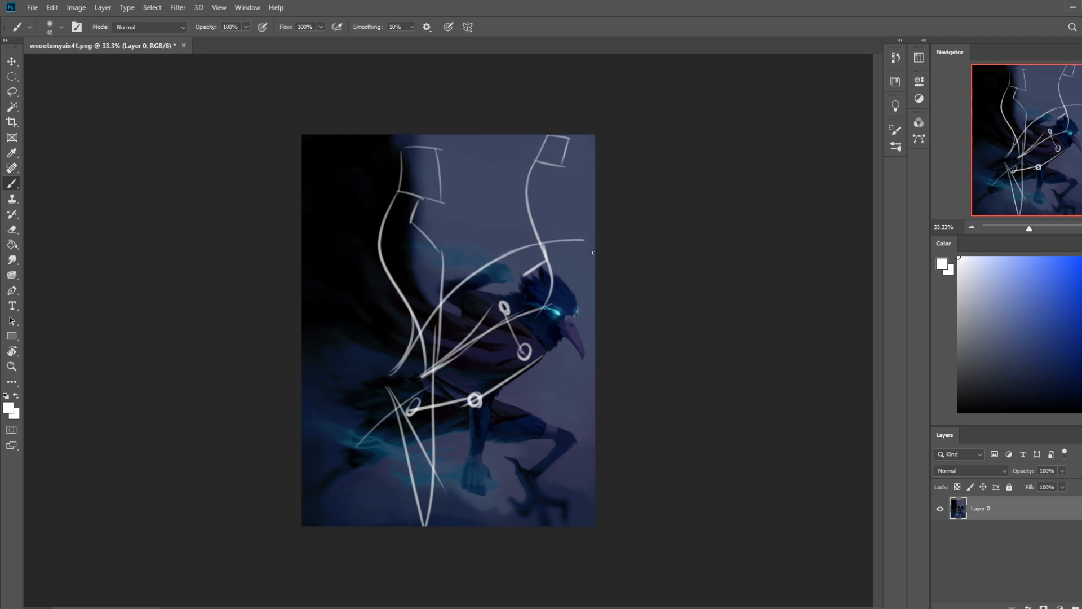
# Step: Undo all the white sketch strokes over the painting
pyautogui.hotkey('ctrl', 'z')
pyautogui.hotkey('ctrl', 'z')
pyautogui.hotkey('ctrl', 'z')
pyautogui.hotkey('ctrl', 'z')
pyautogui.hotkey('ctrl', 'z')
pyautogui.hotkey('ctrl', 'z')
pyautogui.hotkey('ctrl', 'z')
pyautogui.hotkey('ctrl', 'z')
pyautogui.hotkey('ctrl', 'z')
pyautogui.hotkey('ctrl', 'z')
pyautogui.hotkey('ctrl', 'z')
pyautogui.hotkey('ctrl', 'z')
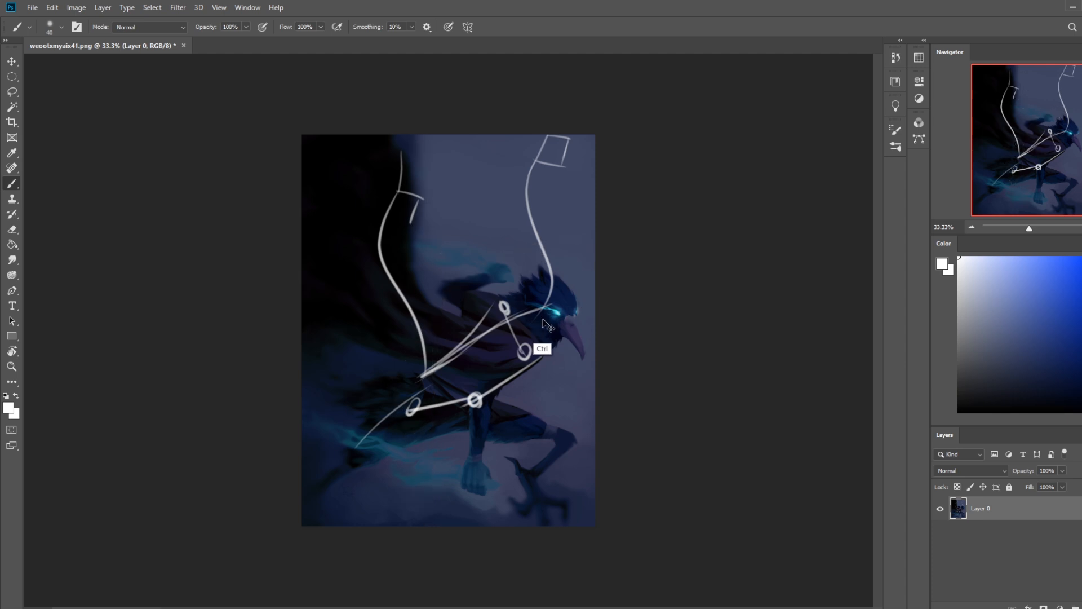
pyautogui.hotkey('ctrl', 'z')
pyautogui.hotkey('ctrl', 'z')
pyautogui.hotkey('ctrl', 'z')
pyautogui.hotkey('ctrl', 'z')
pyautogui.hotkey('ctrl', 'z')
pyautogui.hotkey('ctrl', 'z')
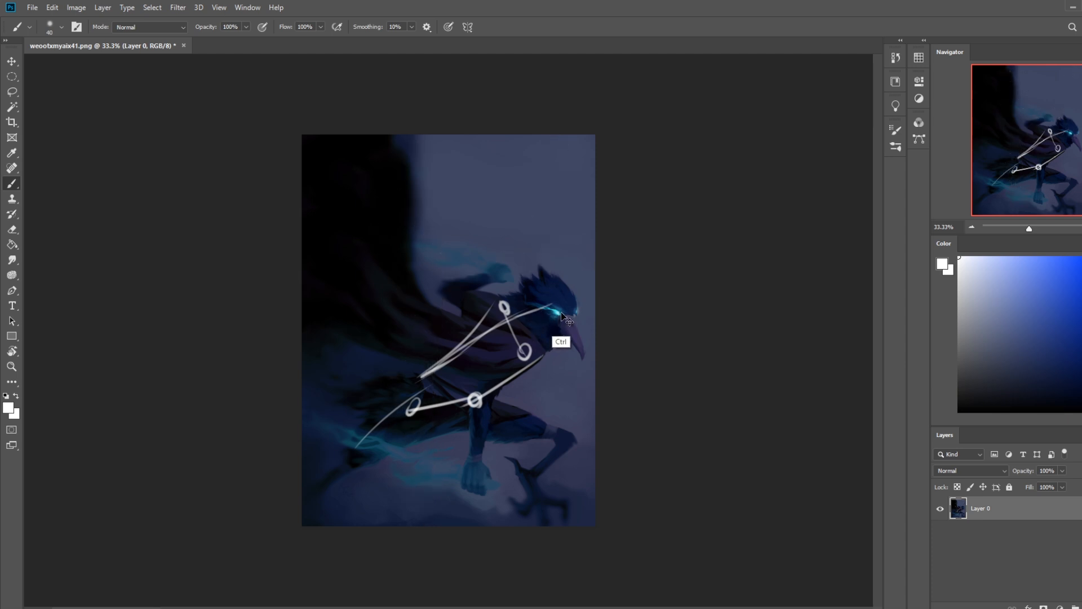
pyautogui.hotkey('ctrl', 'z')
pyautogui.hotkey('ctrl', 'z')
pyautogui.hotkey('ctrl', 'z')
pyautogui.hotkey('ctrl', 'z')
pyautogui.hotkey('ctrl', 'z')
pyautogui.hotkey('ctrl', 'z')
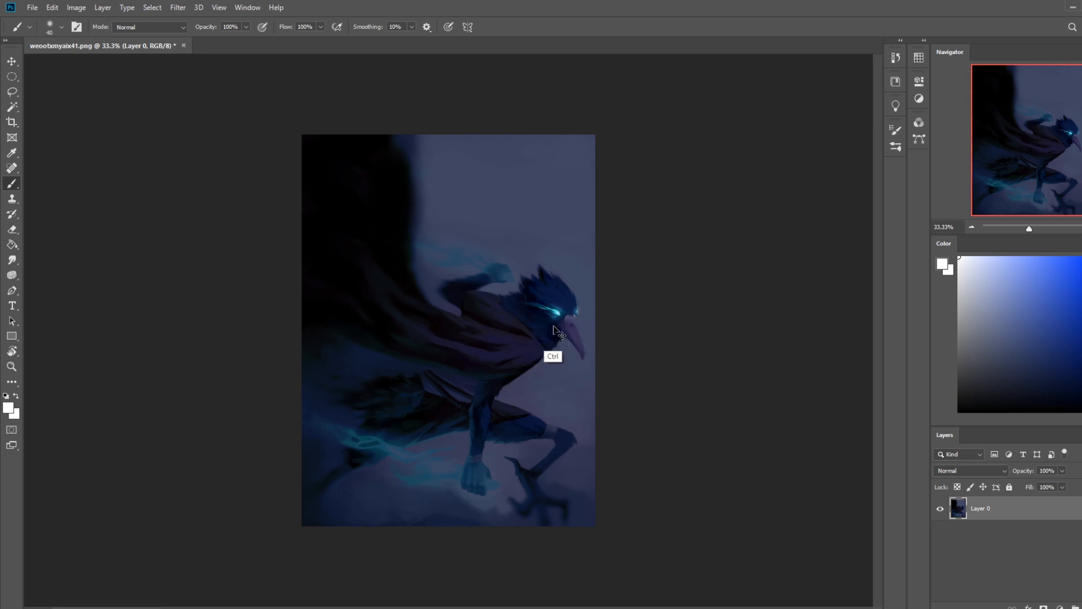
# Step: Lasso the bird's head, copy it to a new layer and shift the copy slightly down and to the right
pyautogui.press('l')
pyautogui.moveTo(586, 266); pyautogui.dragTo(535, 246)
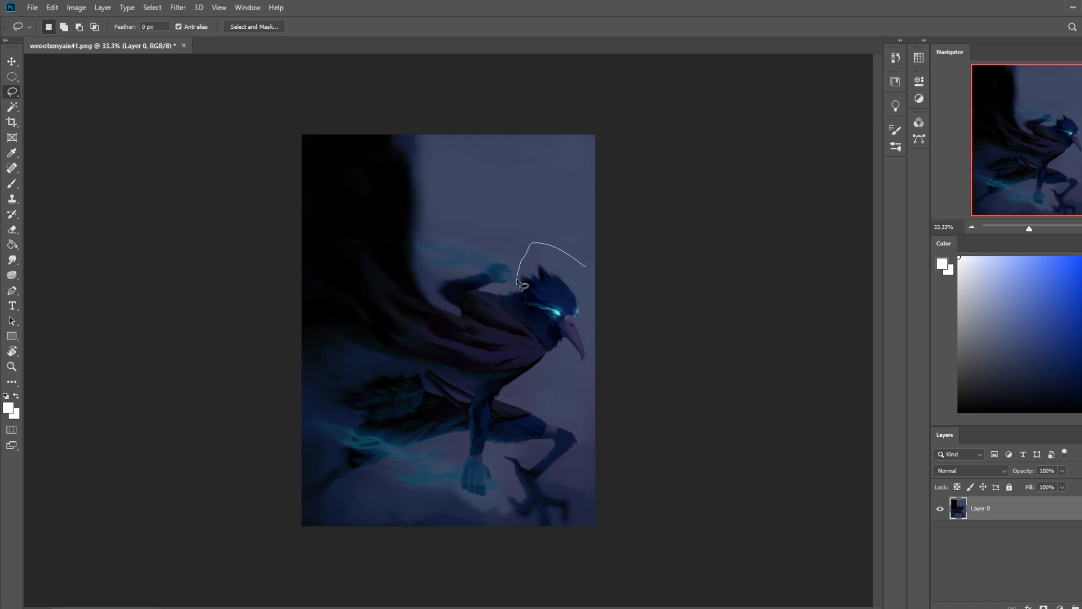
pyautogui.moveTo(492, 293)
pyautogui.mouseDown()
pyautogui.moveTo(545, 370)
pyautogui.moveTo(616, 321)
pyautogui.mouseUp()
pyautogui.hotkey('ctrl', 'j')
pyautogui.moveTo(566, 316); pyautogui.dragTo(576, 320)
# Step: Set the eraser to the 80 px Dry-Oil tip and raise its opacity to 100%
pyautogui.press('e')
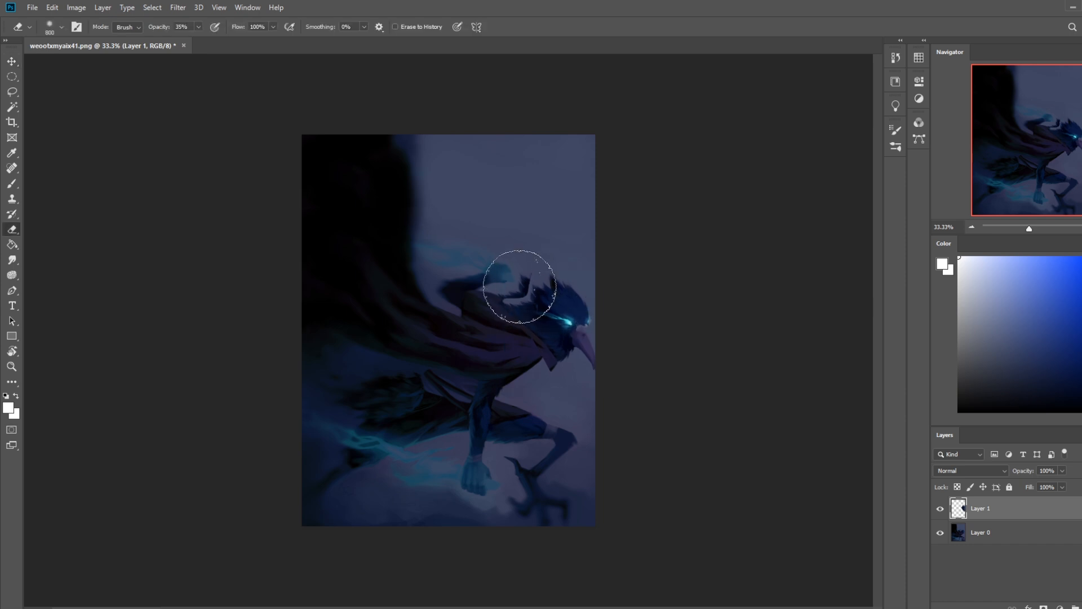
pyautogui.press('[')
pyautogui.press('[')
pyautogui.press('[')
pyautogui.press('[')
pyautogui.press('[')
pyautogui.press('[')
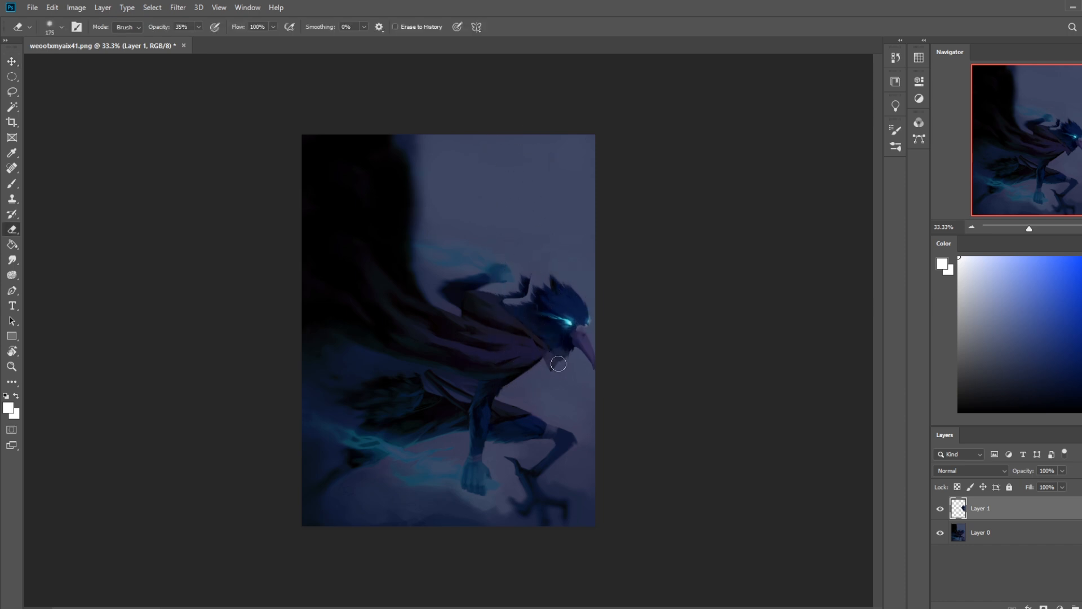
pyautogui.rightClick(526, 302)
pyautogui.click(592, 395)
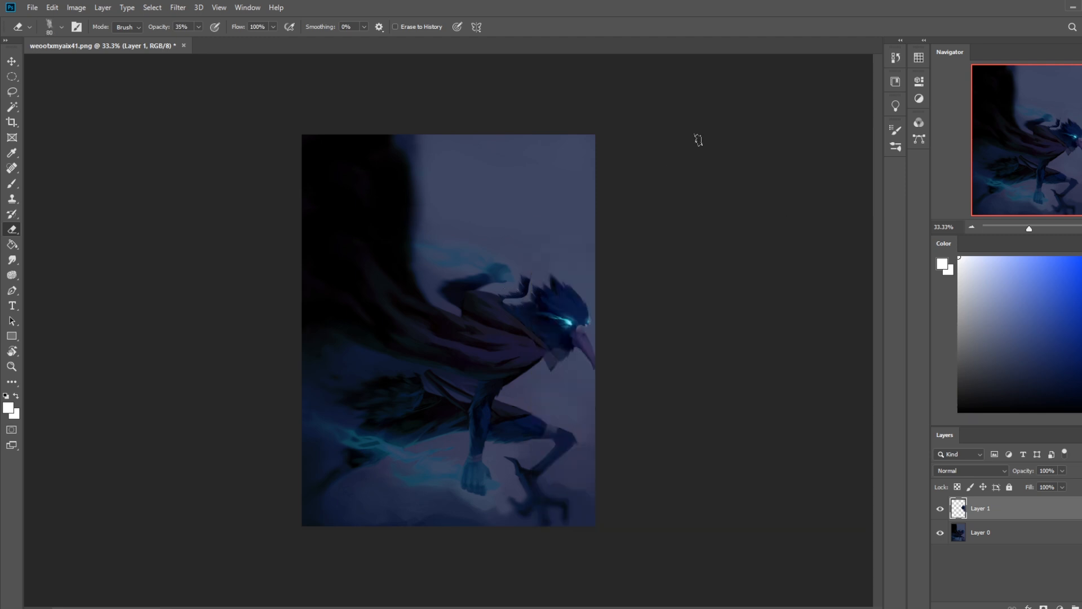
pyautogui.click(199, 27)
pyautogui.moveTo(199, 40); pyautogui.dragTo(237, 41)
pyautogui.click(555, 367)
# Step: Erase the copied head's leftover edges below the chin and behind the neck with a 35 px eraser
pyautogui.press('[')
pyautogui.press('[')
pyautogui.press('[')
pyautogui.press('[')
pyautogui.press('b')
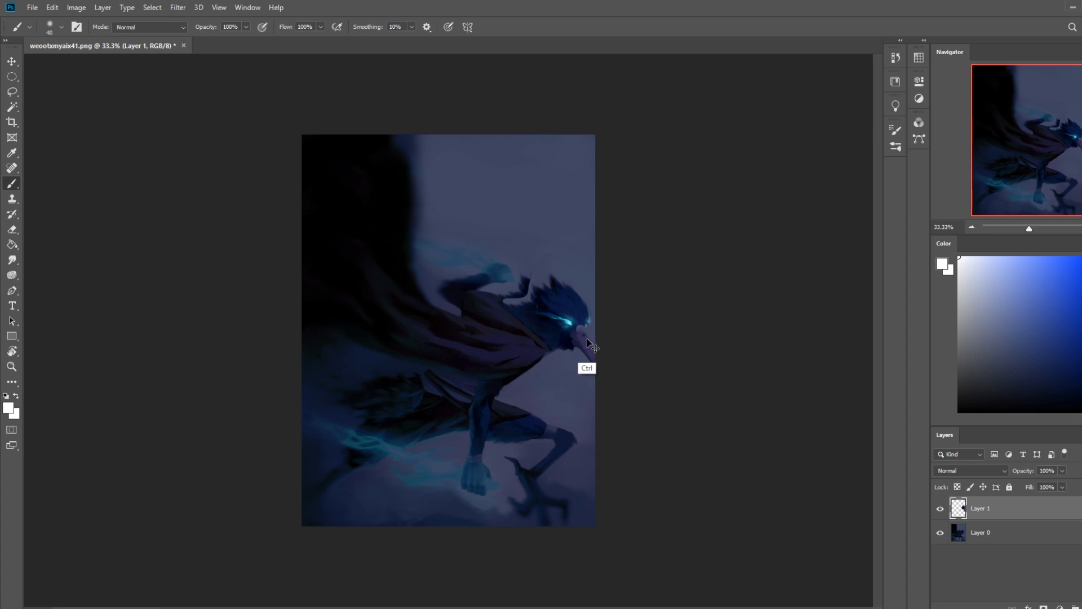
pyautogui.press('e')
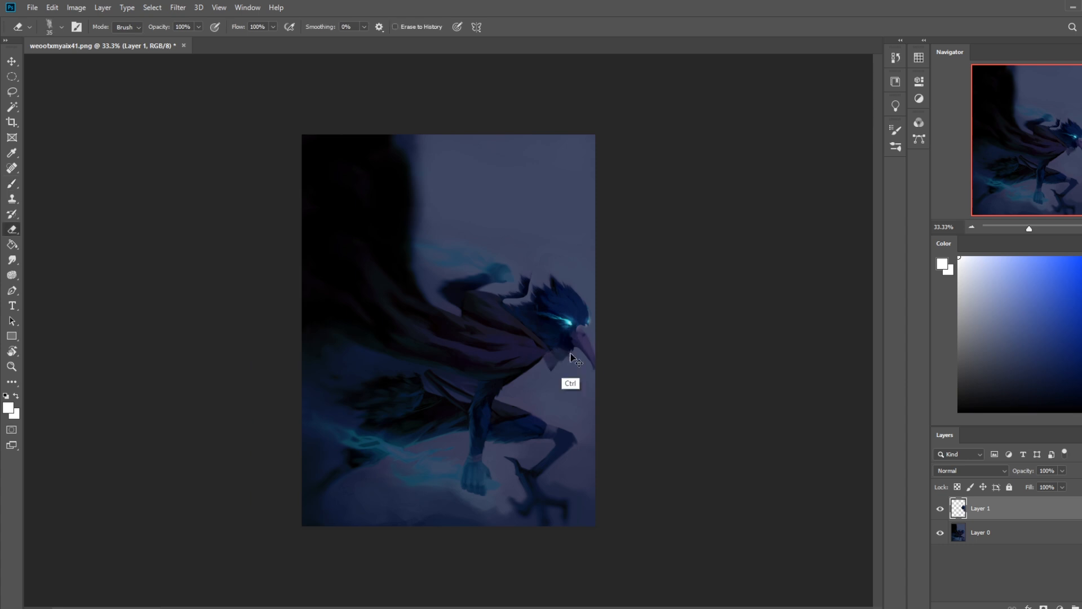
pyautogui.moveTo(564, 362); pyautogui.dragTo(543, 368)
pyautogui.moveTo(501, 301); pyautogui.dragTo(515, 305)
# Step: Paint out the old crest in sampled sky colour and touch up the neck in sampled dark tones with a 35 px Dry-Oil brush
pyautogui.press('b')
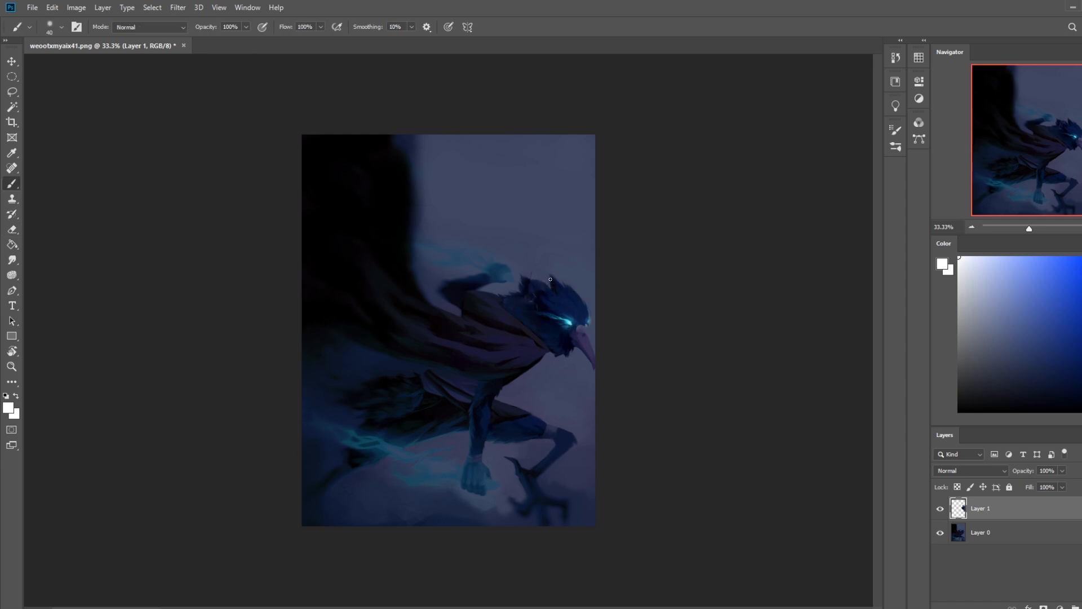
pyautogui.rightClick(569, 290)
pyautogui.click(620, 397)
pyautogui.click(733, 126)
pyautogui.hotkey('ctrl', 'z')
pyautogui.press('[')
pyautogui.press('[')
pyautogui.press('[')
pyautogui.press('[')
pyautogui.keyDown('alt'); pyautogui.click(524, 274); pyautogui.keyUp('alt')
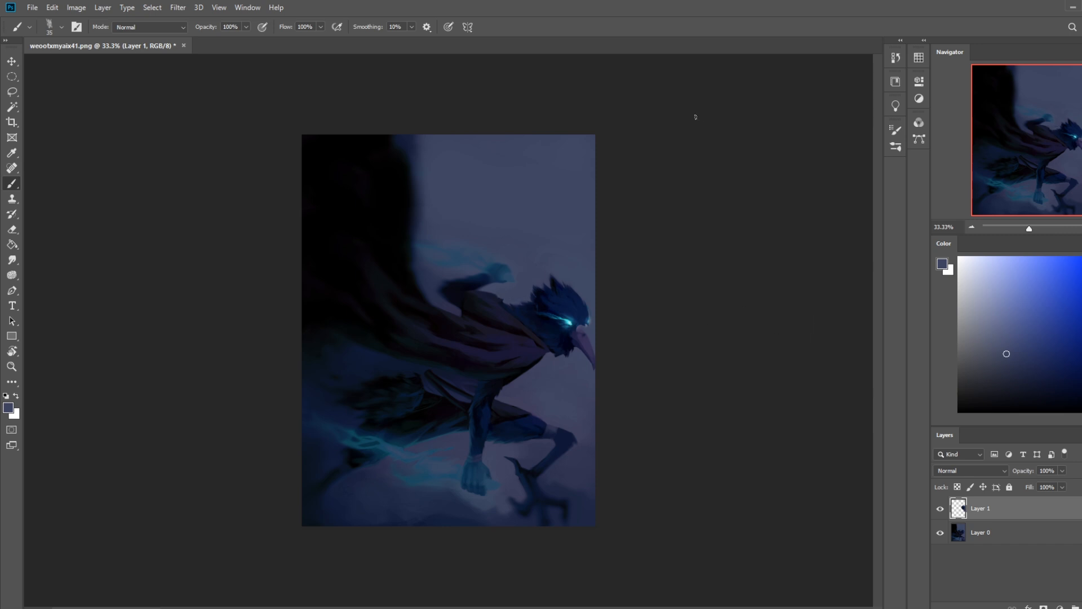
pyautogui.keyDown('alt'); pyautogui.click(512, 305); pyautogui.keyUp('alt')
pyautogui.keyDown('alt'); pyautogui.click(502, 341); pyautogui.keyUp('alt')
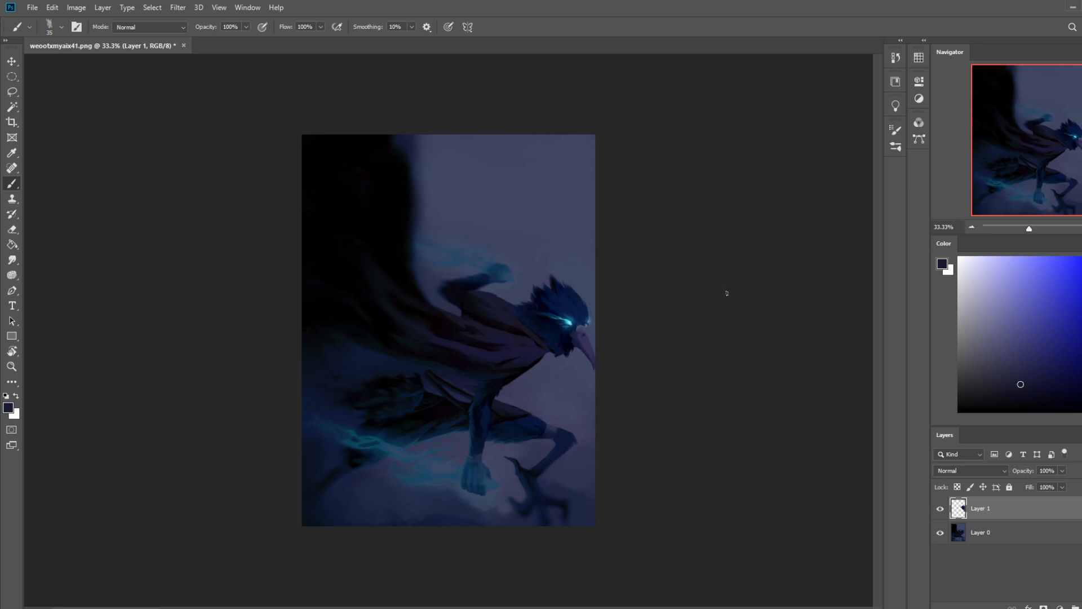
# Step: Select Layer 1 and Layer 0 together and move the whole figure left to leave room beyond the beak
pyautogui.click(996, 533)
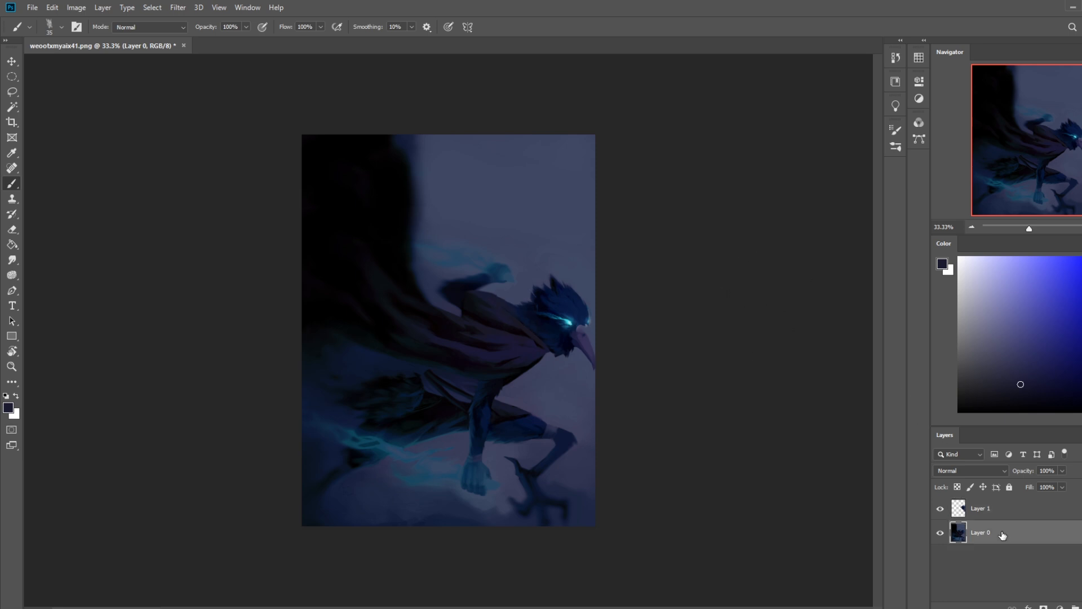
pyautogui.keyDown('shift'); pyautogui.click(981, 508); pyautogui.keyUp('shift')
pyautogui.press('v')
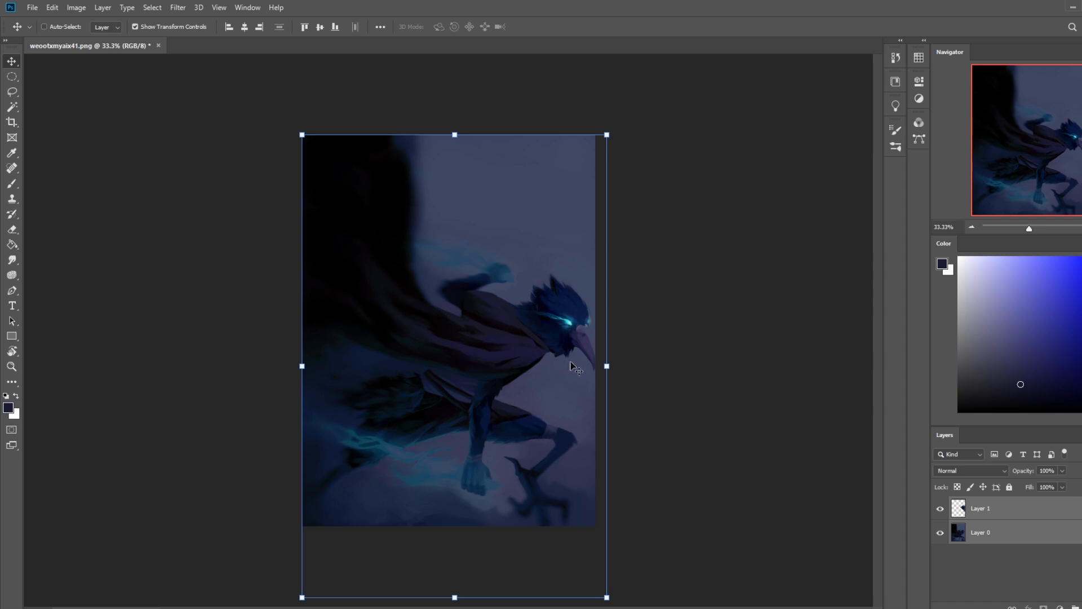
pyautogui.moveTo(563, 371); pyautogui.dragTo(545, 370)
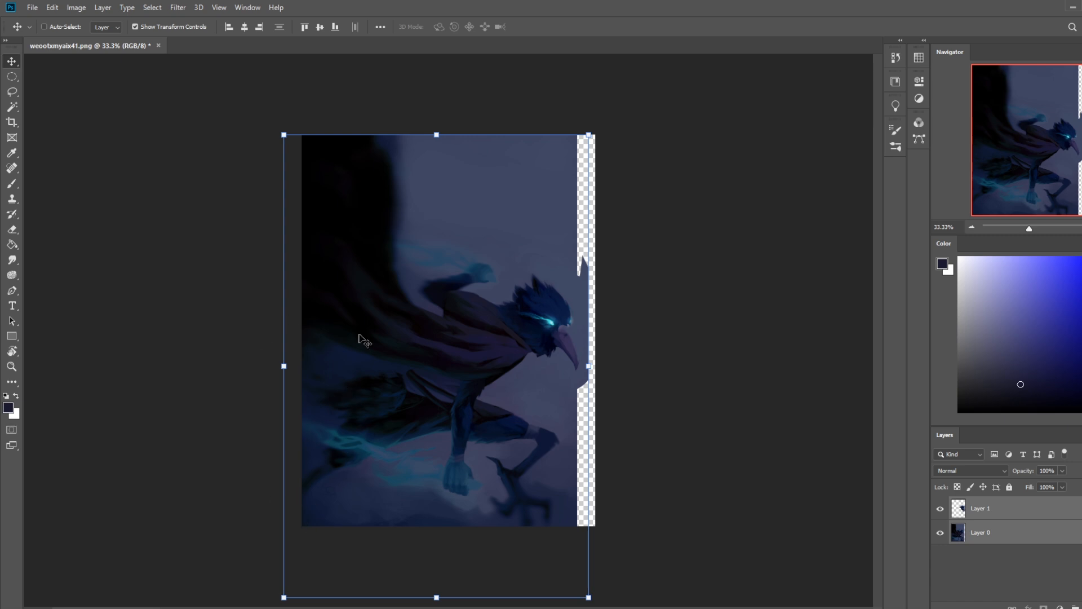
# Step: Add a new layer beneath Layer 0 and fill it with the sampled blue-grey sky colour
pyautogui.click(1041, 542)
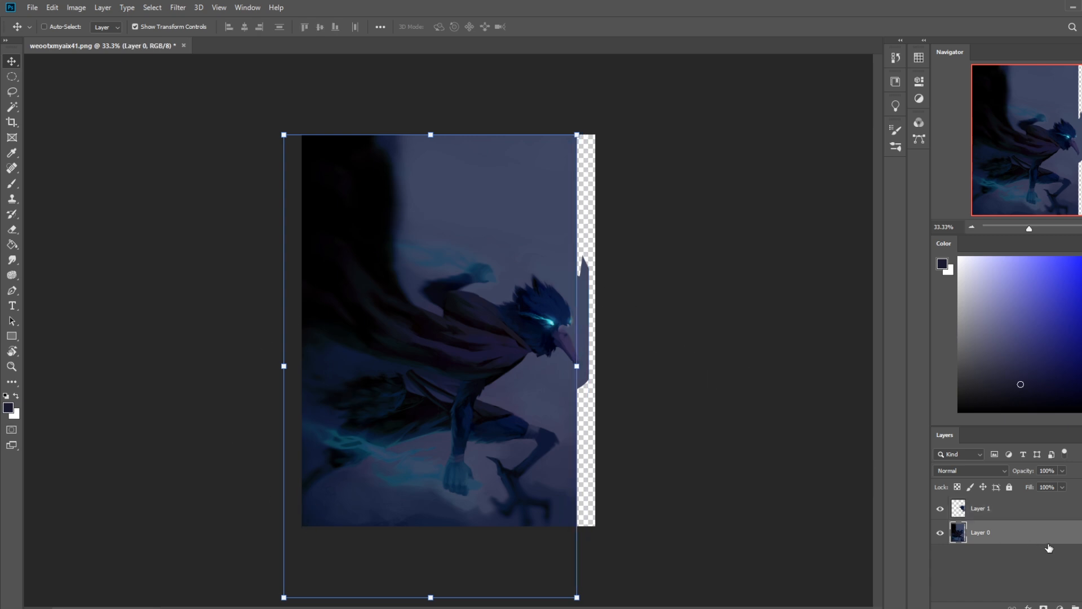
pyautogui.click(1081, 607)
pyautogui.moveTo(1023, 534); pyautogui.dragTo(978, 565)
pyautogui.press('g')
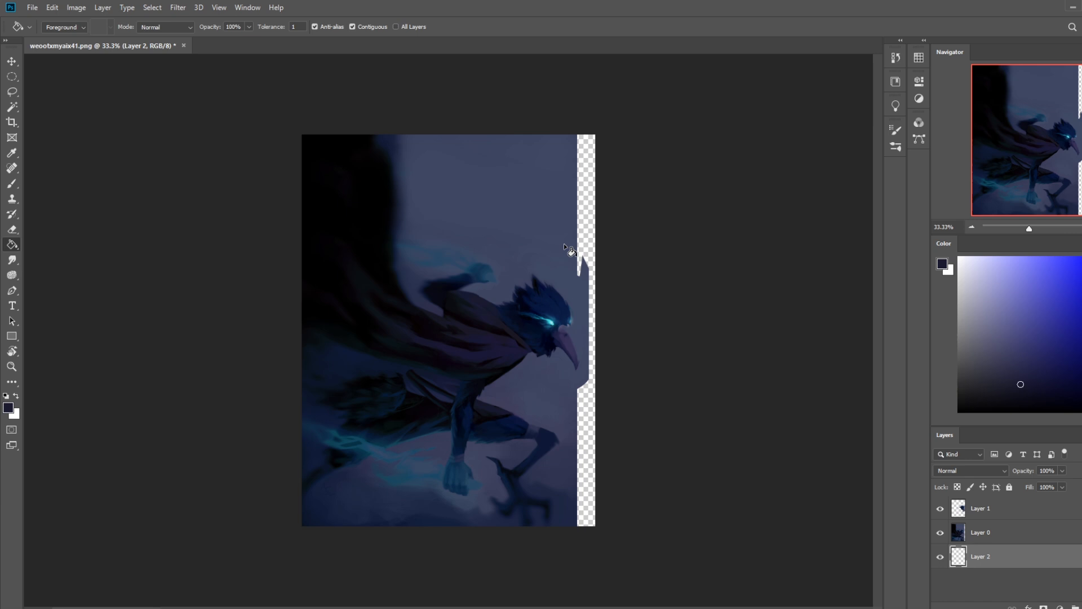
pyautogui.keyDown('alt'); pyautogui.click(563, 269); pyautogui.keyUp('alt')
pyautogui.click(583, 260)
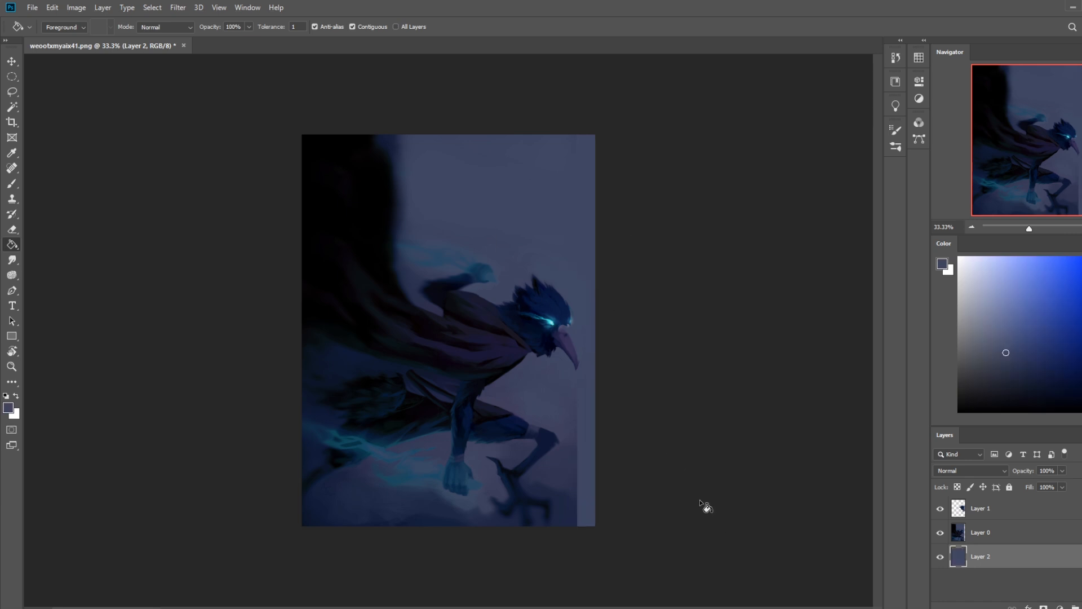
# Step: Select Layer 0 and set the eraser to the 500 px soft tip
pyautogui.click(980, 538)
pyautogui.press('b')
pyautogui.press('e')
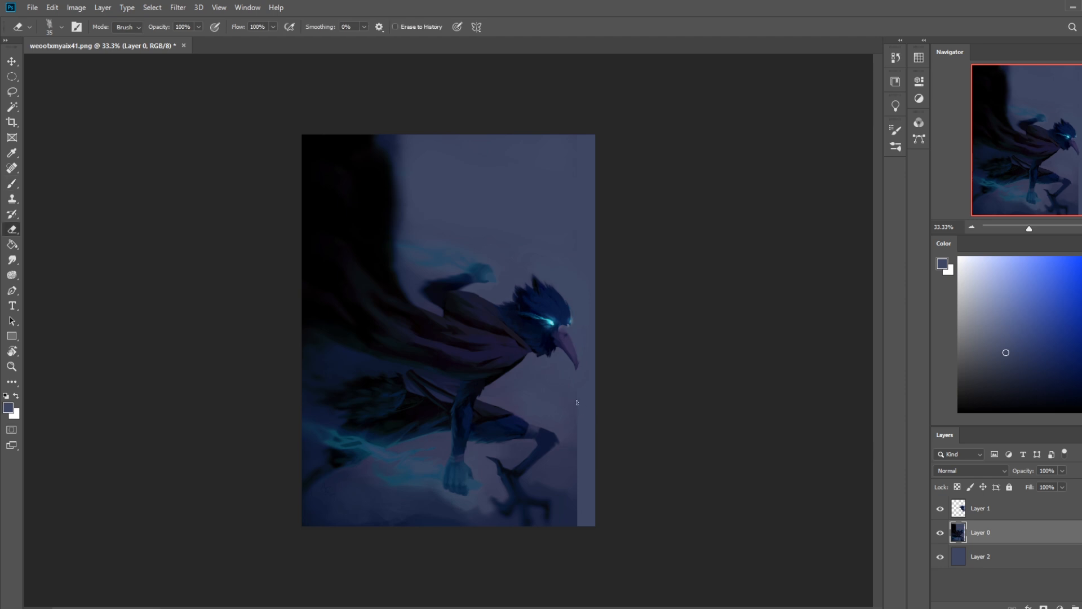
pyautogui.rightClick(587, 432)
pyautogui.click(606, 319)
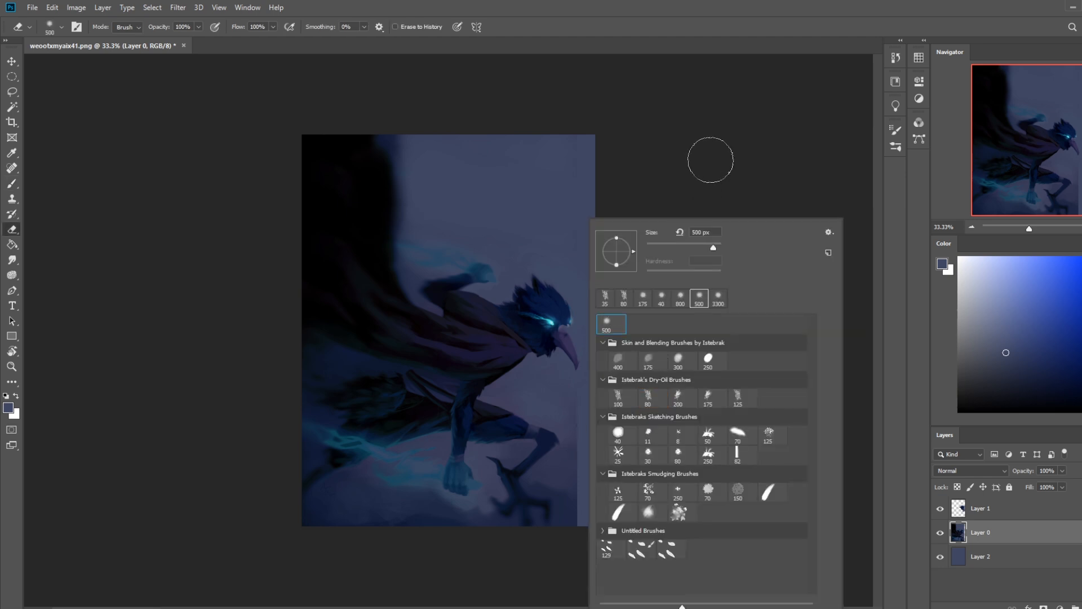
pyautogui.click(714, 160)
# Step: Paint out the vertical seam beside the beak and claws on Layer 0 with the 500 px soft brush in sampled background blues
pyautogui.press('b')
pyautogui.rightClick(540, 324)
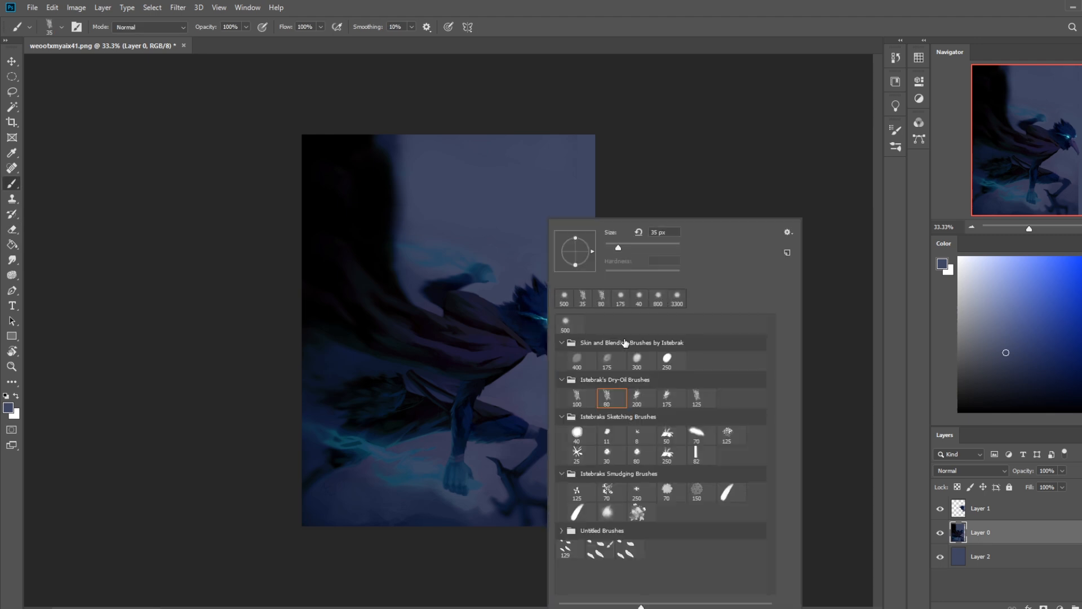
pyautogui.click(571, 323)
pyautogui.click(719, 180)
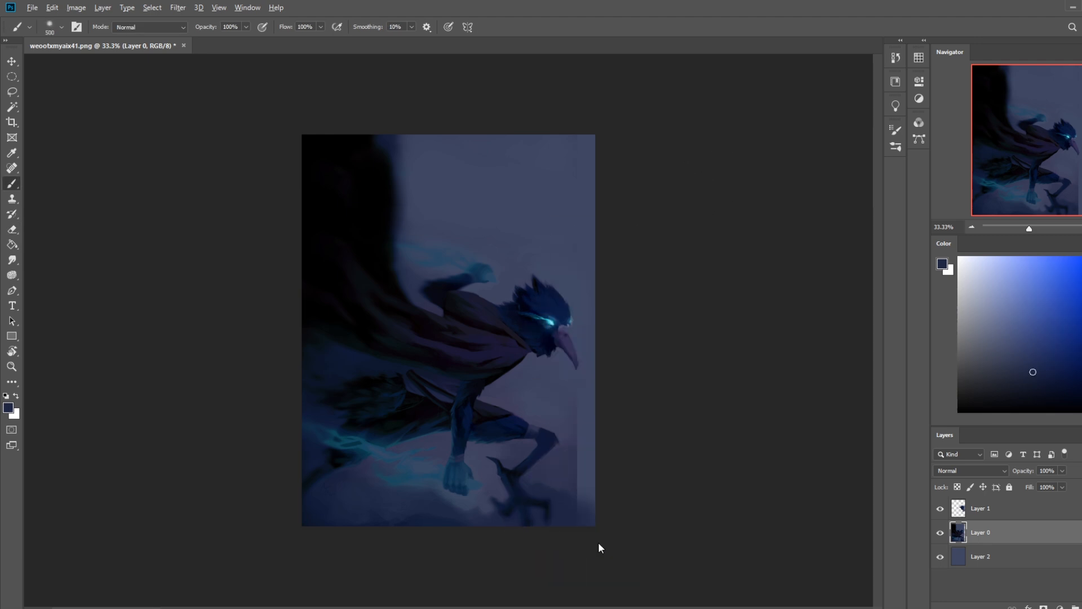
pyautogui.keyDown('alt'); pyautogui.click(563, 491); pyautogui.keyUp('alt')
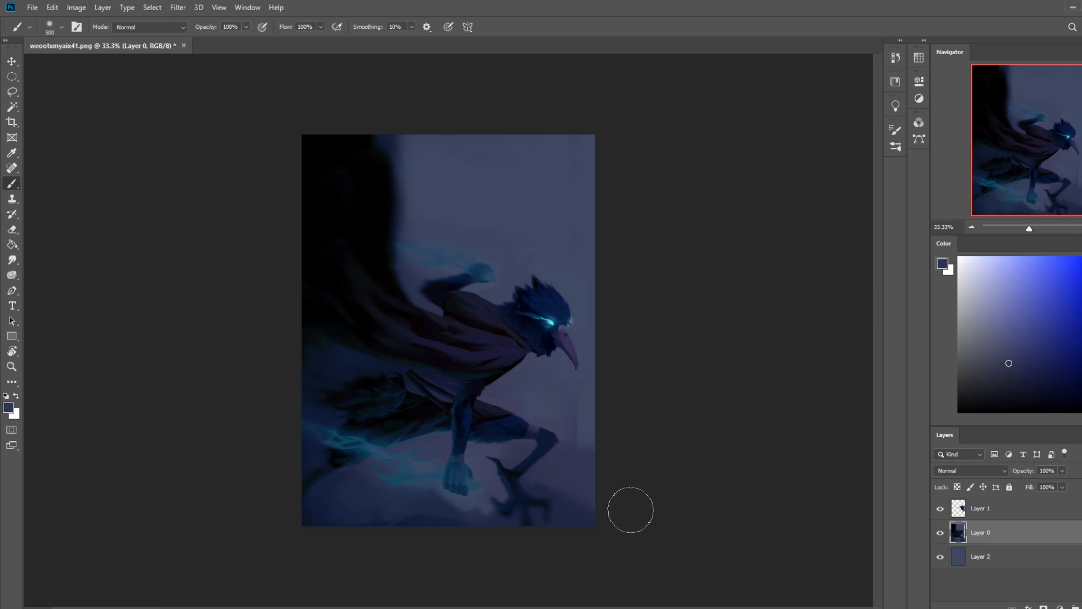
pyautogui.keyDown('alt'); pyautogui.click(583, 417); pyautogui.keyUp('alt')
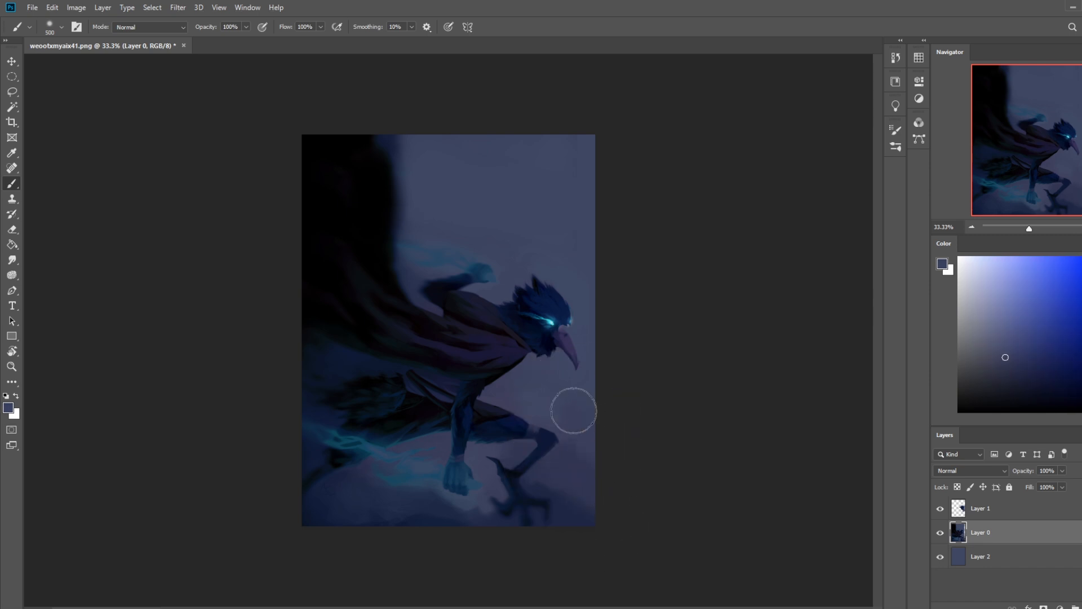
pyautogui.keyDown('alt'); pyautogui.click(586, 436); pyautogui.keyUp('alt')
pyautogui.moveTo(578, 438); pyautogui.dragTo(645, 531)
pyautogui.keyDown('alt'); pyautogui.click(583, 478); pyautogui.keyUp('alt')
pyautogui.moveTo(570, 433); pyautogui.dragTo(644, 526)
pyautogui.keyDown('alt'); pyautogui.click(558, 486); pyautogui.keyUp('alt')
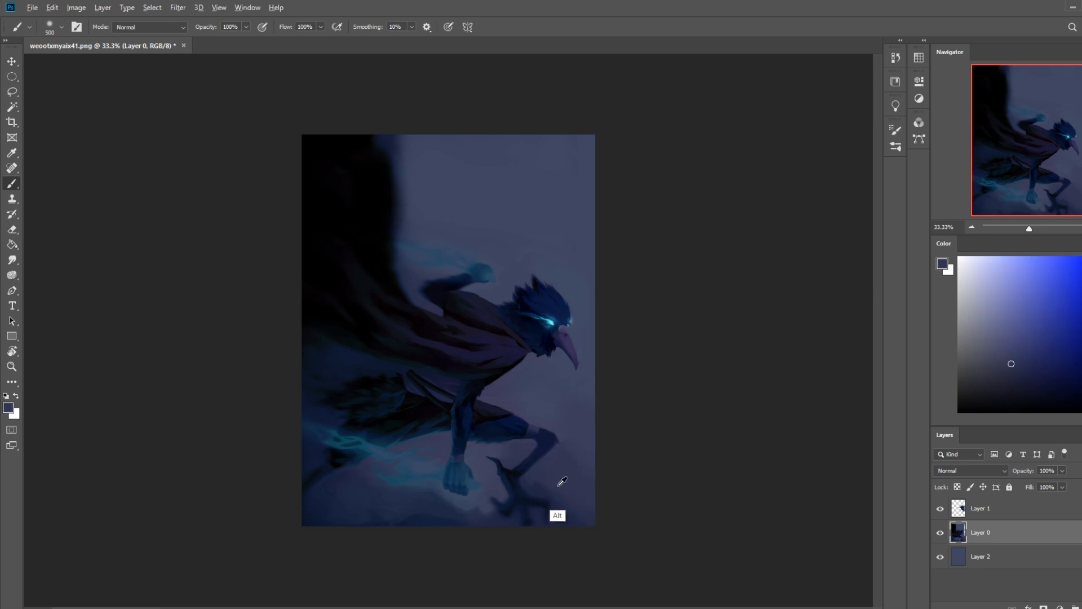
pyautogui.keyDown('alt'); pyautogui.click(575, 420); pyautogui.keyUp('alt')
pyautogui.keyDown('alt'); pyautogui.click(589, 402); pyautogui.keyUp('alt')
# Step: Toggle Layer 1's visibility to compare, merge Layer 0 down into Layer 2, and merge Layer 1 down as well
pyautogui.click(940, 509)
pyautogui.click(941, 508)
pyautogui.rightClick(998, 533)
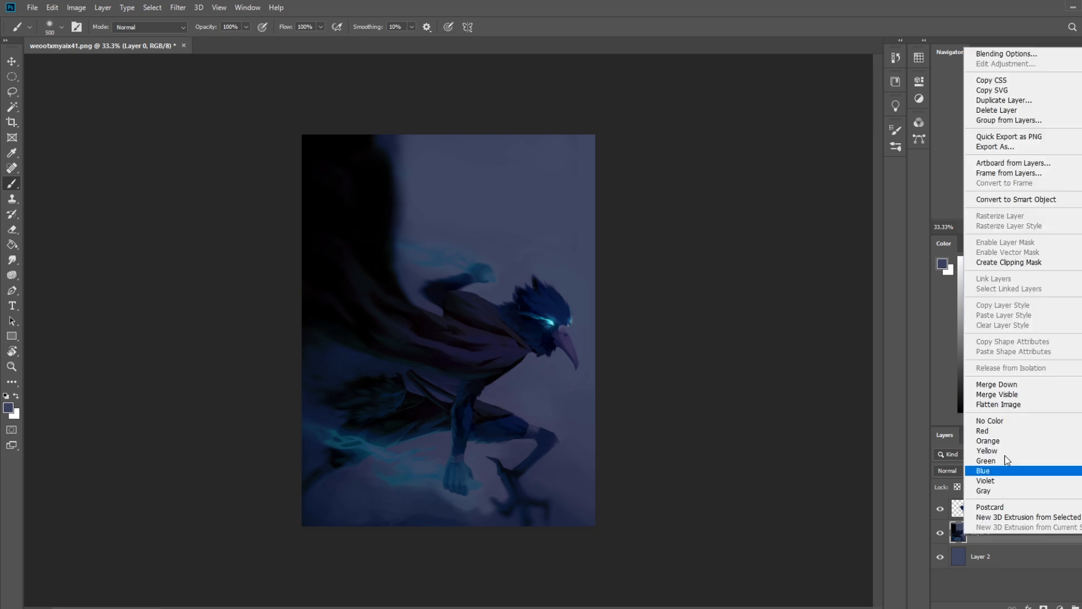
pyautogui.click(1020, 385)
pyautogui.rightClick(1005, 508)
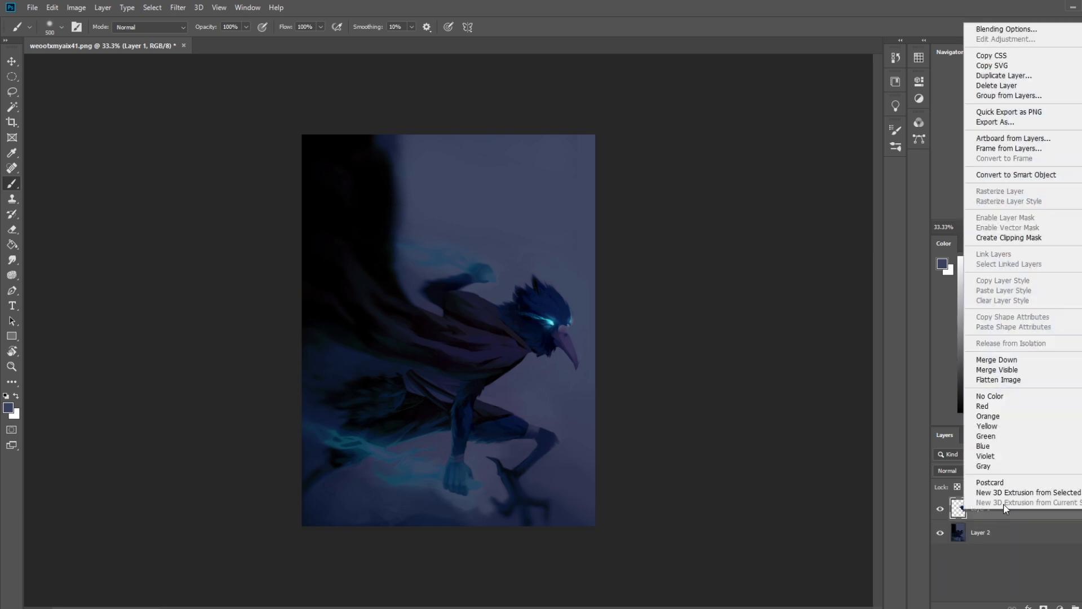
pyautogui.click(1014, 360)
# Step: Lasso the area between chin and chest, fill it in with sampled dark blue using the 500 px soft brush, and deselect
pyautogui.press('l')
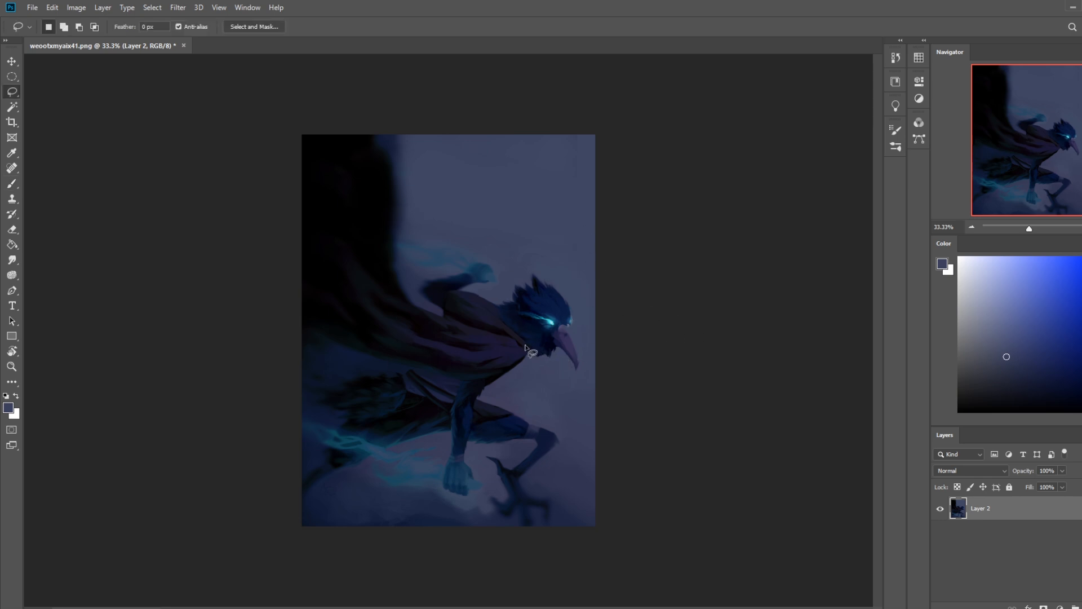
pyautogui.moveTo(513, 368); pyautogui.dragTo(532, 342)
pyautogui.moveTo(522, 351); pyautogui.dragTo(524, 344)
pyautogui.hotkey('ctrl', 'd')
pyautogui.press('b')
pyautogui.keyDown('alt'); pyautogui.click(516, 353); pyautogui.keyUp('alt')
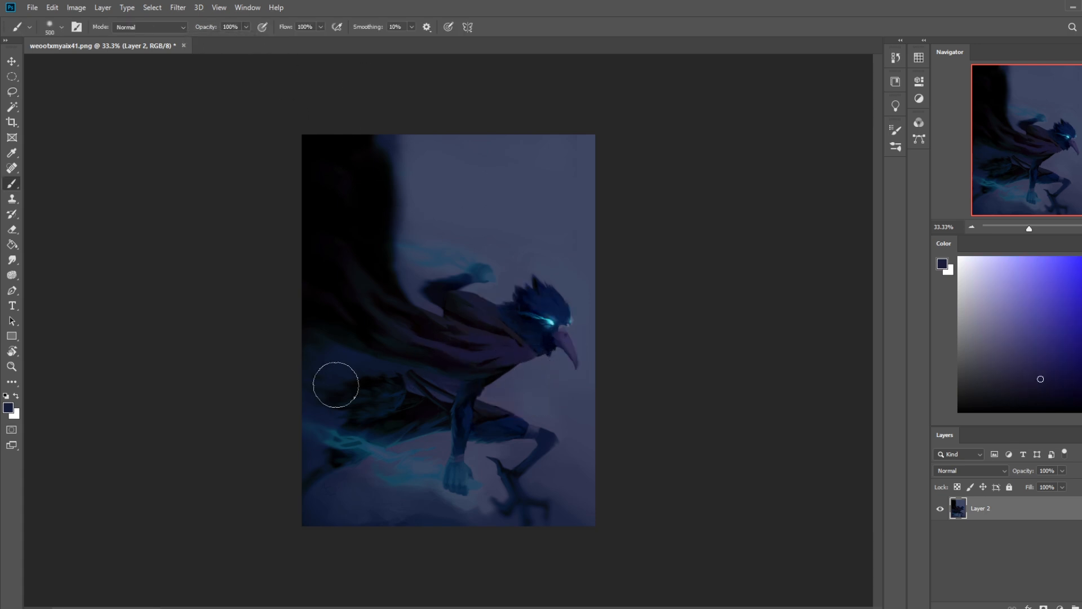
pyautogui.press('m')
pyautogui.rightClick(542, 321)
pyautogui.click(559, 329)
# Step: Lasso the area beneath the throat, soften it with sampled black using the 500 px soft brush, and deselect
pyautogui.press('b')
pyautogui.press('l')
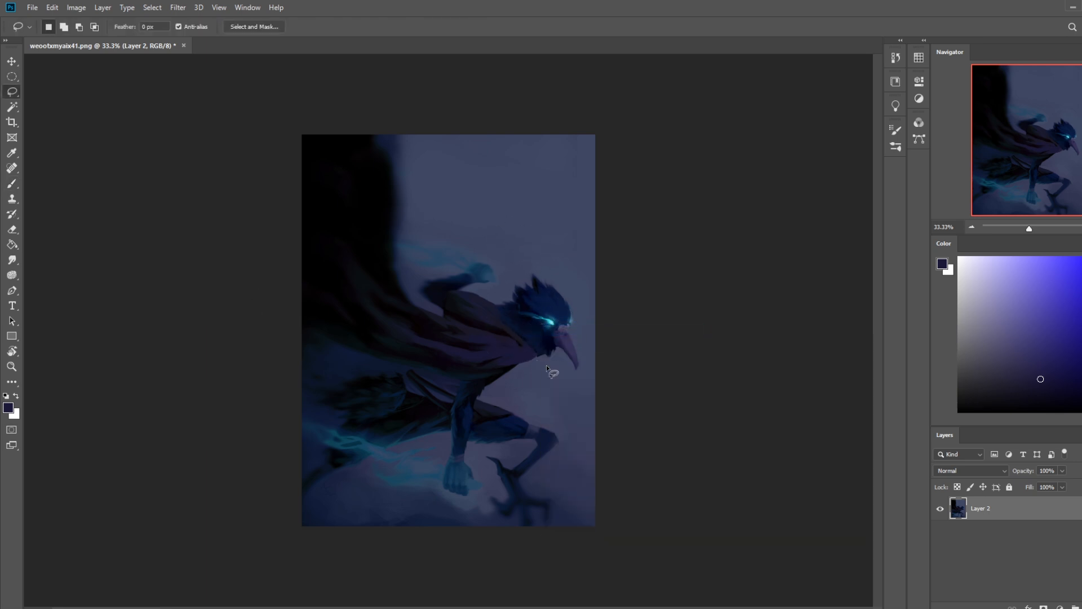
pyautogui.moveTo(522, 365)
pyautogui.mouseDown()
pyautogui.moveTo(499, 367)
pyautogui.moveTo(541, 354)
pyautogui.mouseUp()
pyautogui.hotkey('ctrl', 'd')
pyautogui.press('b')
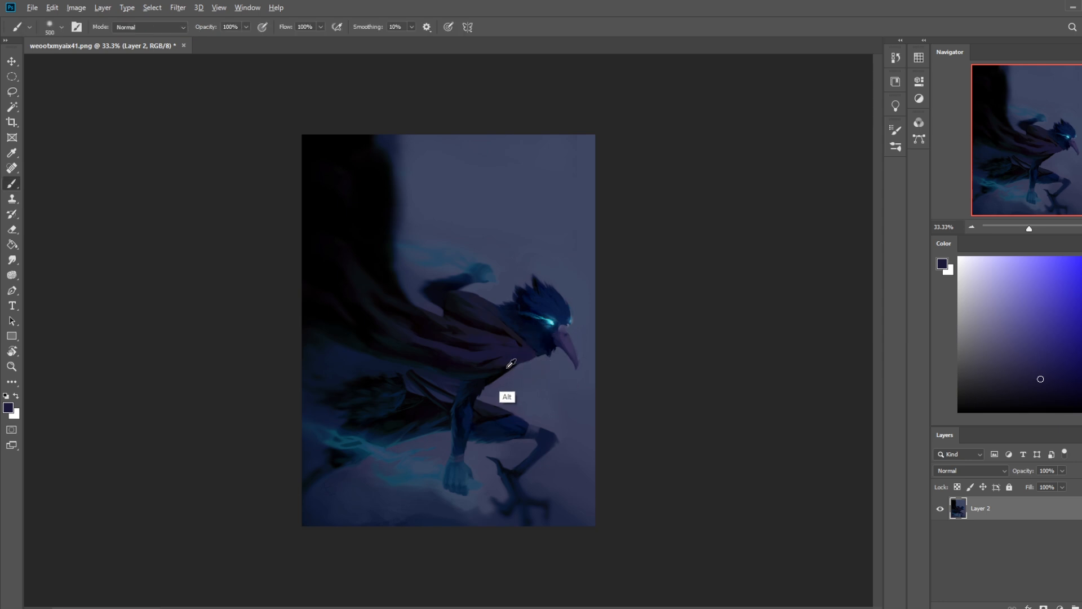
pyautogui.keyDown('alt'); pyautogui.click(506, 368); pyautogui.keyUp('alt')
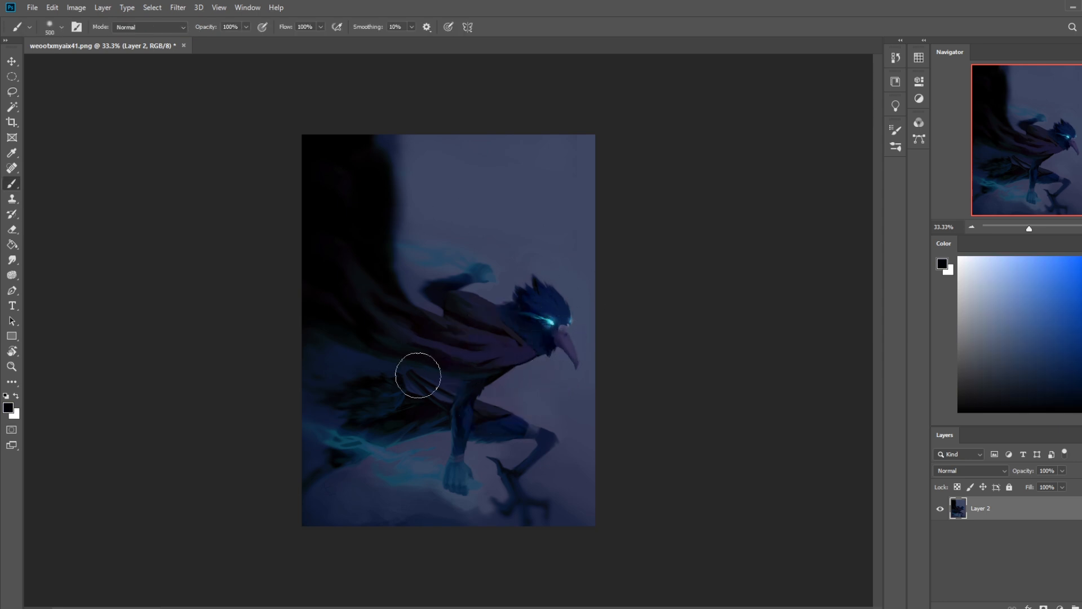
pyautogui.press('m')
pyautogui.rightClick(528, 348)
pyautogui.click(544, 355)
# Step: Lasso the underside of the collar below the chin, deepen its shadow with a sampled near-black tone, and clear the selection
pyautogui.press('l')
pyautogui.moveTo(534, 355)
pyautogui.mouseDown()
pyautogui.moveTo(500, 364)
pyautogui.moveTo(527, 362)
pyautogui.mouseUp()
pyautogui.hotkey('ctrl', 'd')
pyautogui.press('b')
pyautogui.keyDown('alt'); pyautogui.click(507, 369); pyautogui.keyUp('alt')
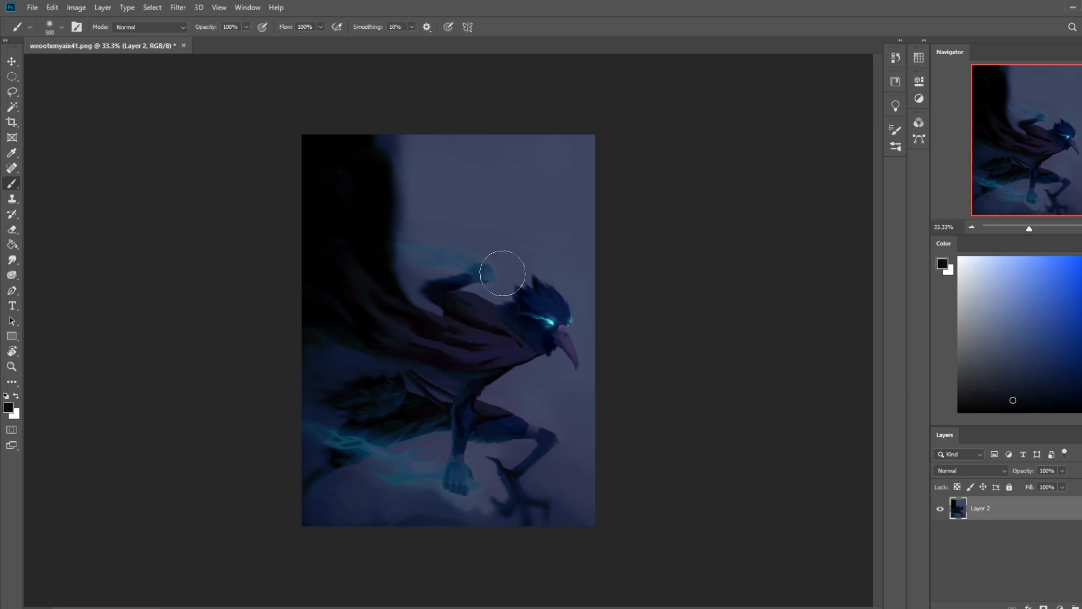
pyautogui.press('l')
pyautogui.rightClick(509, 316)
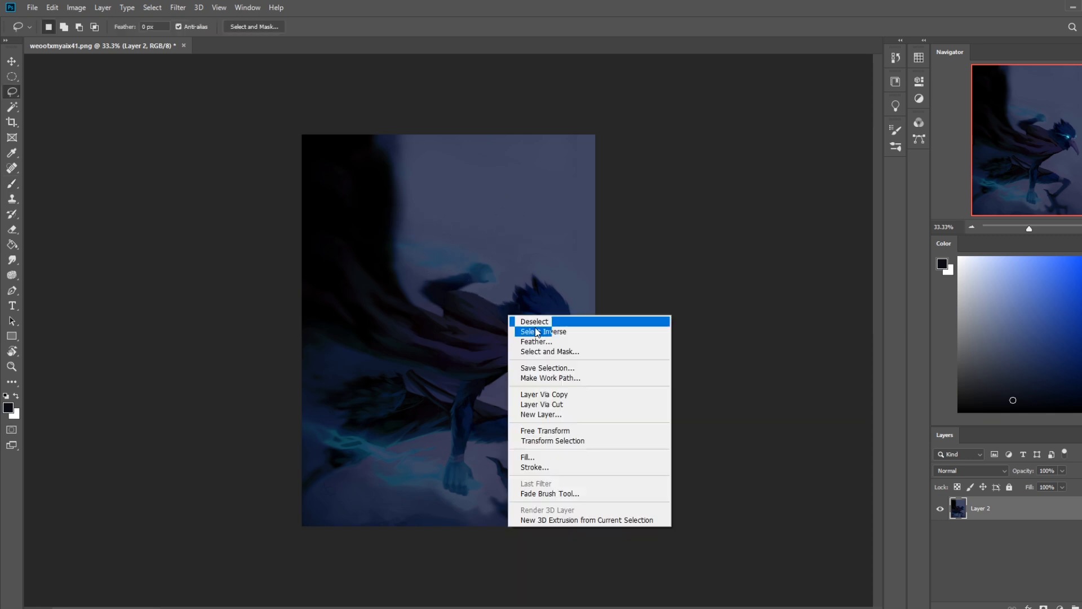
pyautogui.click(540, 324)
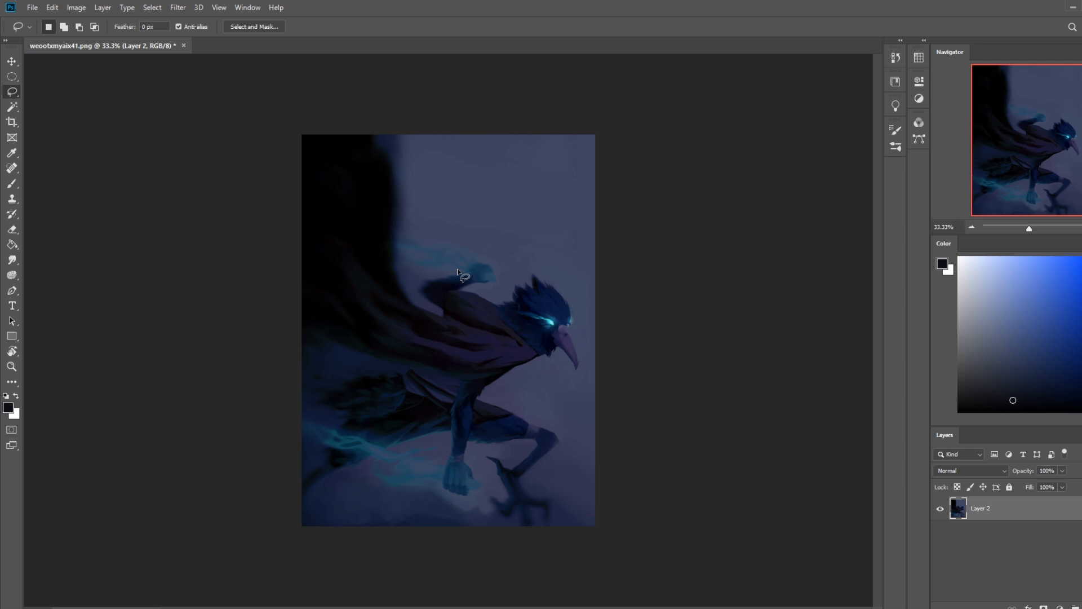
# Step: Brighten the lower fist's energy trail with the Dodge tool at Highlights and 52% exposure, and set it to 300 px with Protect Tones enabled
pyautogui.click(12, 260)
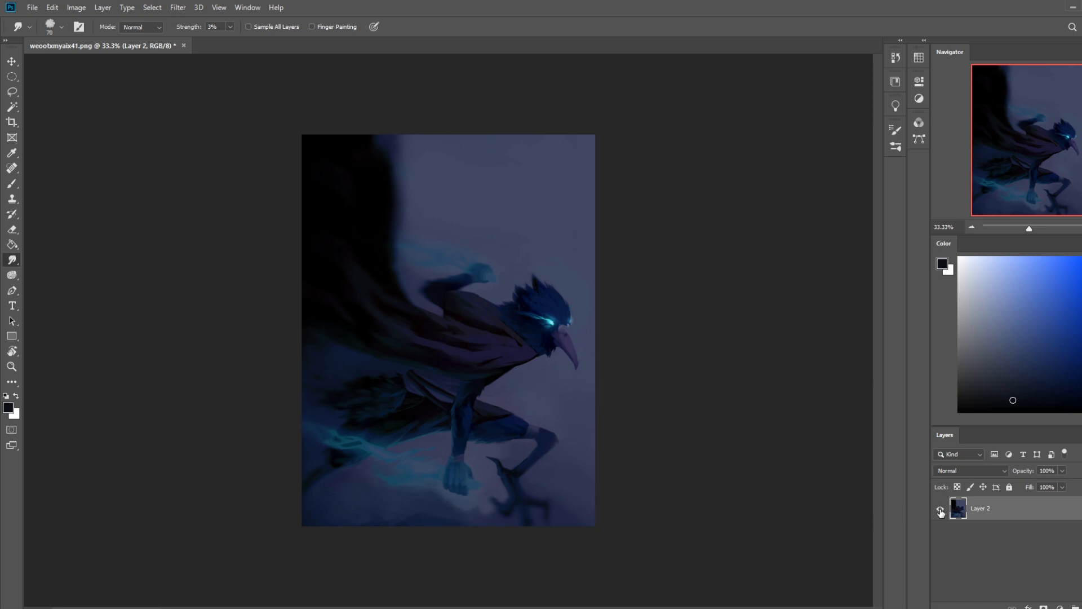
pyautogui.click(12, 276)
pyautogui.rightClick(13, 276)
pyautogui.click(56, 273)
pyautogui.press(']')
pyautogui.press(']')
pyautogui.press(']')
pyautogui.press(']')
pyautogui.press(']')
pyautogui.press(']')
pyautogui.press(']')
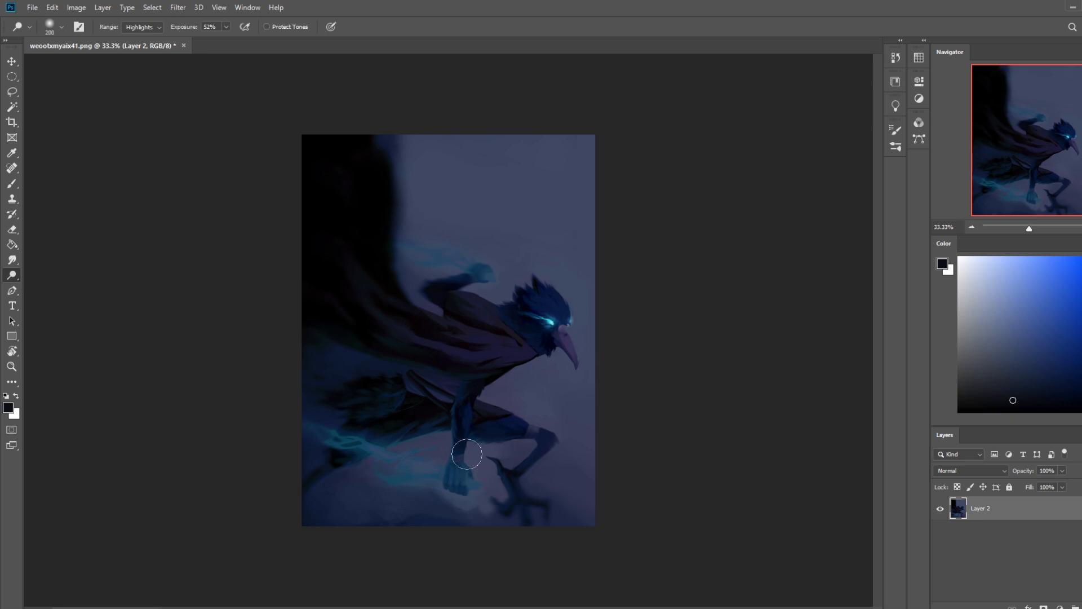
pyautogui.moveTo(472, 478); pyautogui.dragTo(328, 436)
pyautogui.press('[')
pyautogui.press('[')
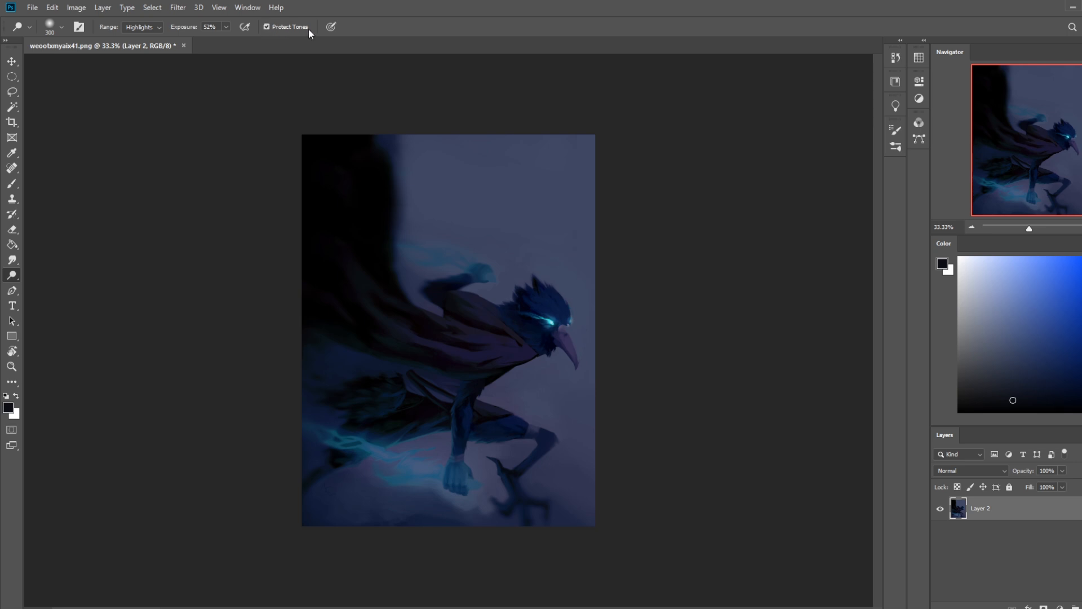
# Step: Try dodging the energy trails around both fists to an intense blue glow, and undo the strokes
pyautogui.moveTo(459, 491)
pyautogui.mouseDown()
pyautogui.moveTo(417, 460)
pyautogui.moveTo(479, 488)
pyautogui.moveTo(439, 462)
pyautogui.mouseUp()
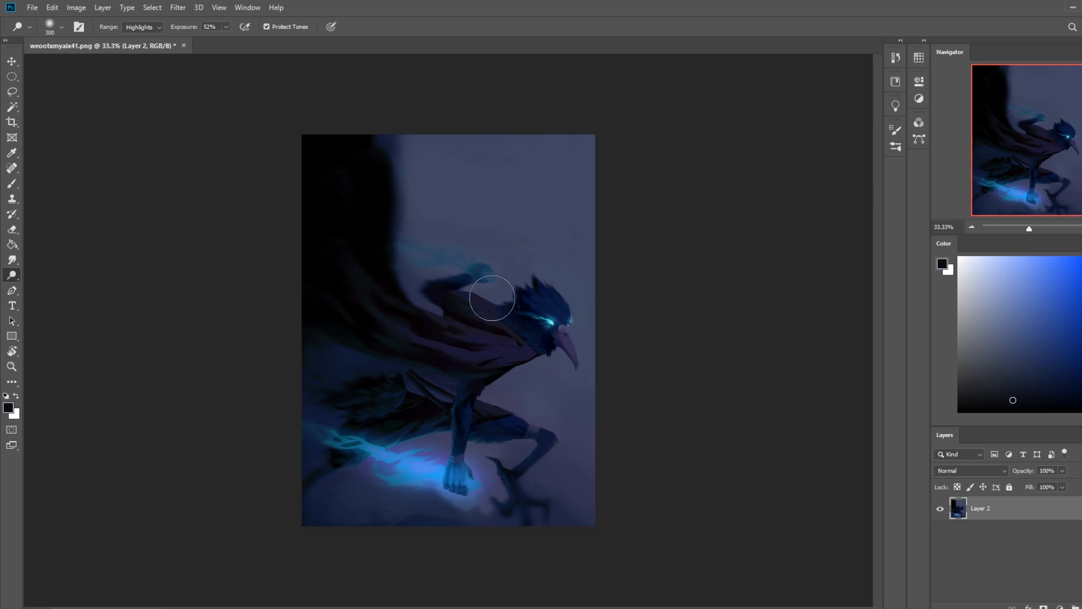
pyautogui.moveTo(374, 239)
pyautogui.mouseDown()
pyautogui.moveTo(493, 282)
pyautogui.moveTo(390, 257)
pyautogui.mouseUp()
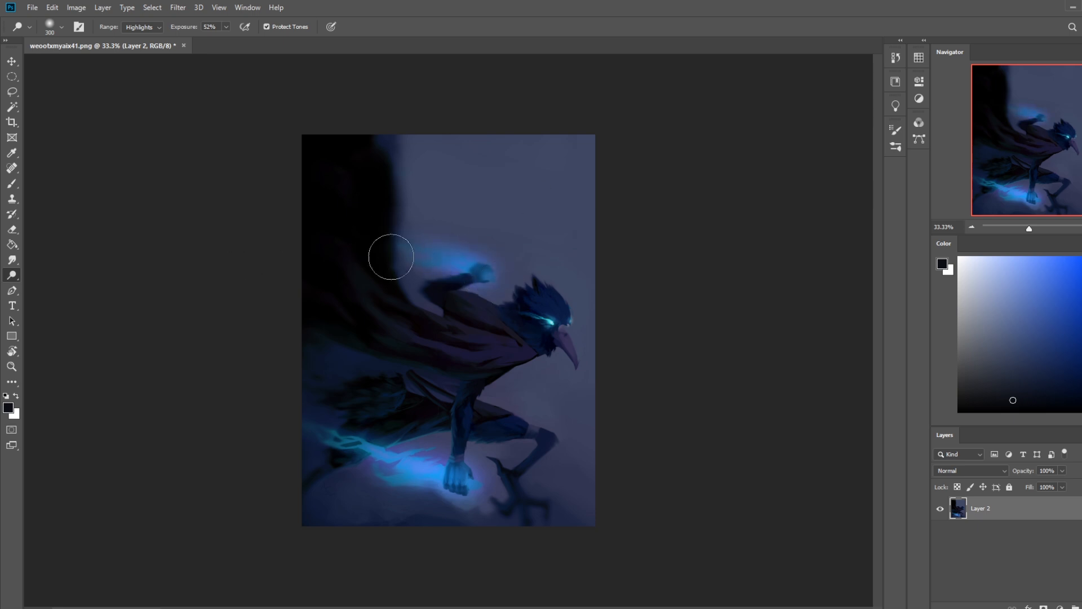
pyautogui.moveTo(515, 270); pyautogui.dragTo(406, 252)
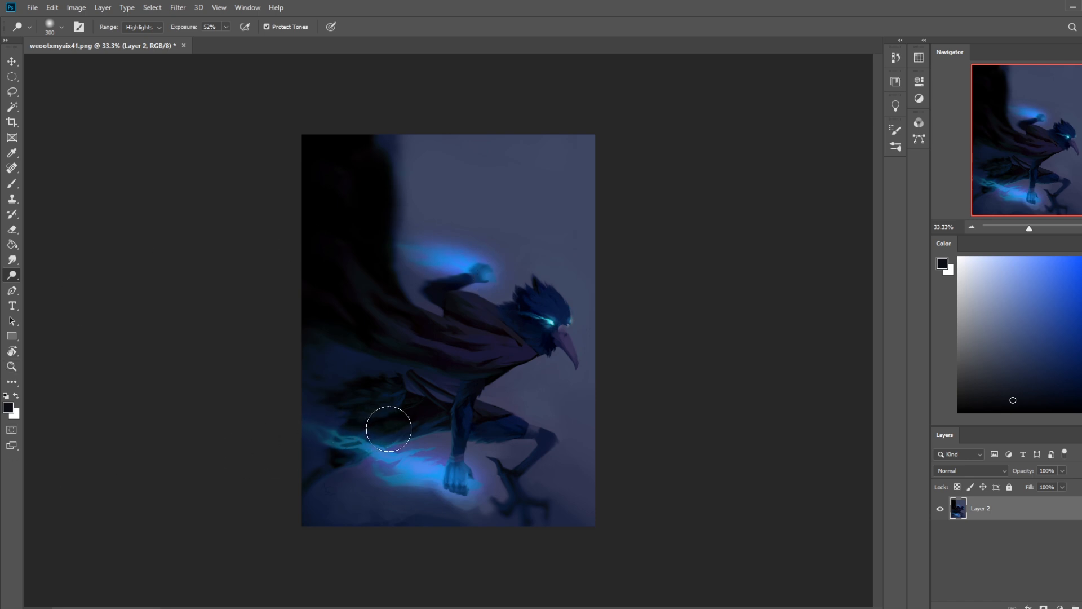
pyautogui.hotkey('ctrl', 'z')
pyautogui.hotkey('ctrl', 'z')
pyautogui.hotkey('ctrl', 'z')
pyautogui.hotkey('ctrl', 'z')
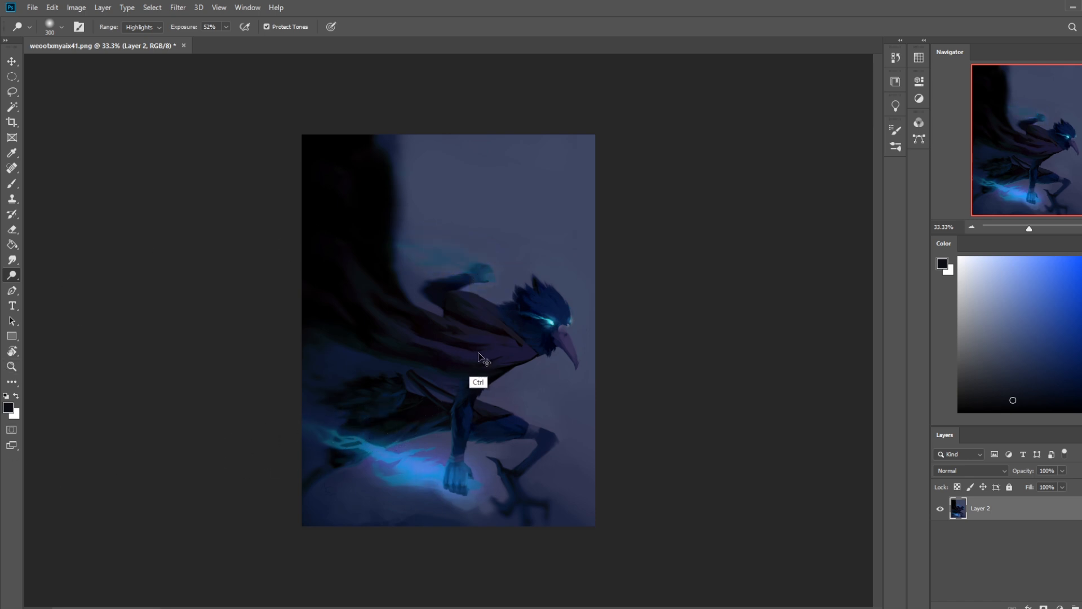
# Step: Dodge the energy trails behind the lower and raised fists more lightly with the 300 px tip at 52% exposure
pyautogui.moveTo(477, 483); pyautogui.dragTo(394, 460)
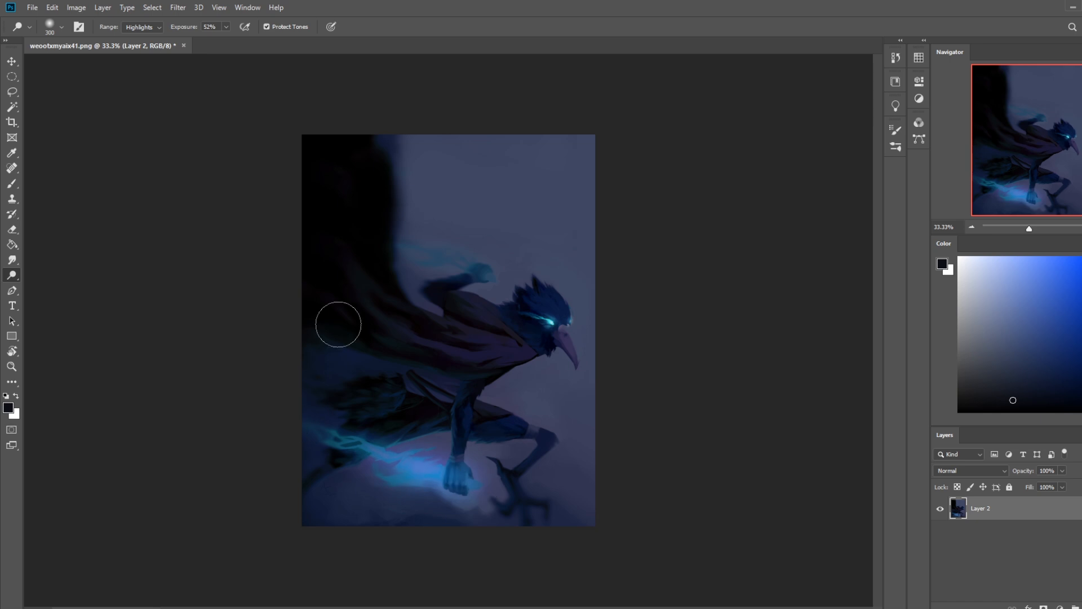
pyautogui.moveTo(388, 241)
pyautogui.mouseDown()
pyautogui.moveTo(410, 265)
pyautogui.moveTo(480, 277)
pyautogui.mouseUp()
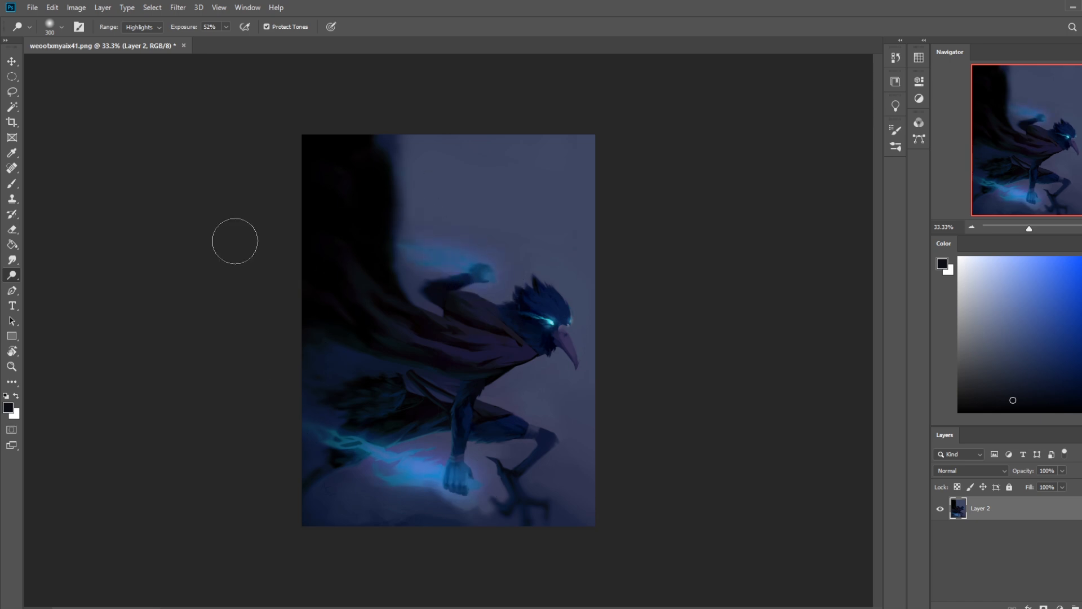
pyautogui.click(478, 276)
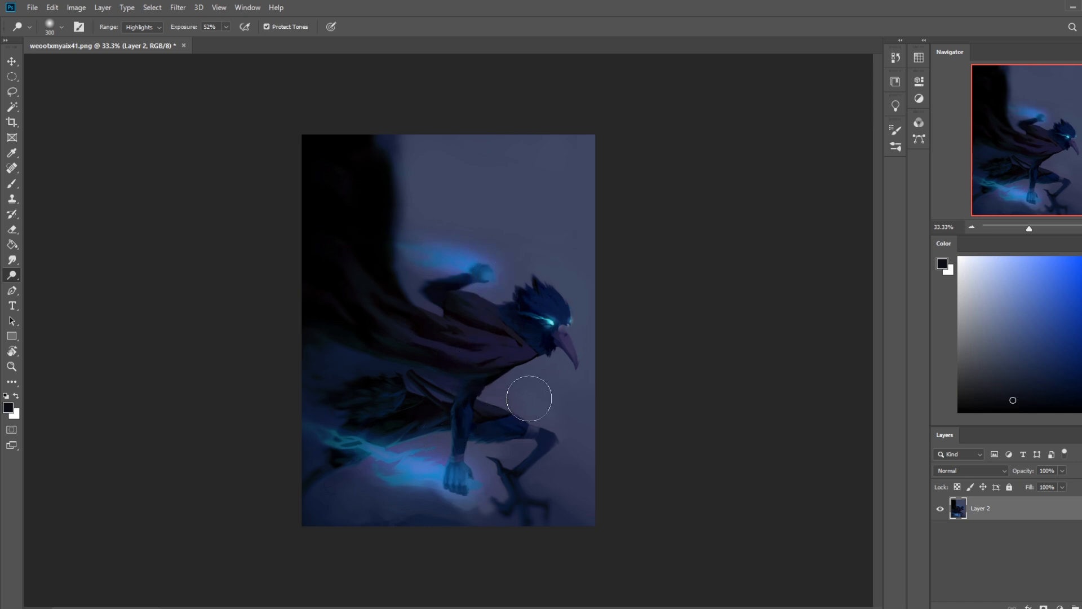
# Step: Add a new layer above Layer 2 and brush sampled bright blue from the lower energy trail along the robe's lower edge
pyautogui.press('b')
pyautogui.hotkey('ctrl', 'shift', 'alt', 'n')
pyautogui.keyDown('alt'); pyautogui.click(425, 468); pyautogui.keyUp('alt')
pyautogui.keyDown('alt'); pyautogui.click(444, 467); pyautogui.keyUp('alt')
pyautogui.press('[')
pyautogui.press('[')
pyautogui.press('[')
pyautogui.press('[')
pyautogui.press('[')
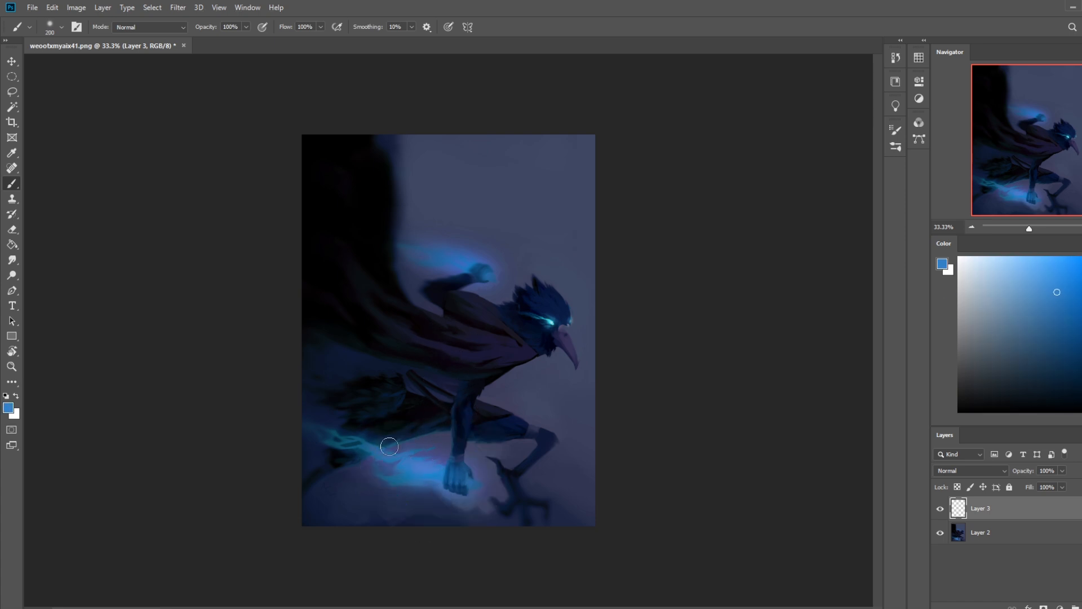
pyautogui.moveTo(393, 444); pyautogui.dragTo(445, 428)
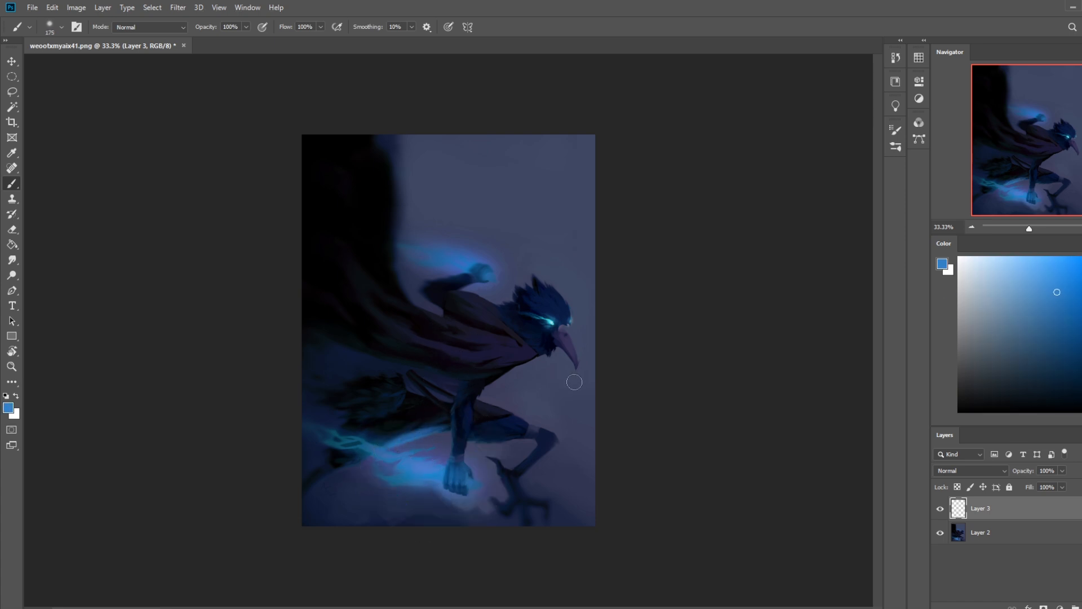
# Step: Undo the blue stroke, repaint a thinner glow along the robe's lower edge at 36% opacity, and sample the dark robe tone
pyautogui.moveTo(246, 27); pyautogui.dragTo(212, 39)
pyautogui.hotkey('ctrl', 'z')
pyautogui.press('[')
pyautogui.press('[')
pyautogui.keyDown('alt'); pyautogui.click(425, 418); pyautogui.keyUp('alt')
# Step: Smudge the new blue glow into the robe's lower edge at 3% strength with a 30 px tip
pyautogui.moveTo(11, 261); pyautogui.dragTo(53, 277)
pyautogui.click(56, 281)
pyautogui.press('[')
pyautogui.press('[')
pyautogui.press('[')
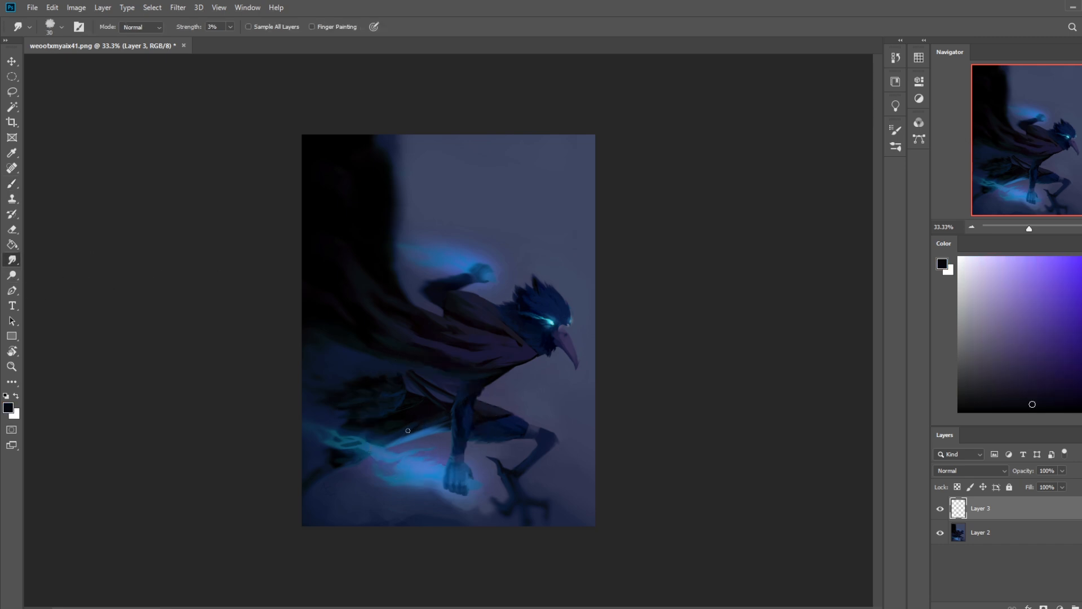
# Step: Merge Layer 3 down into Layer 2
pyautogui.rightClick(983, 509)
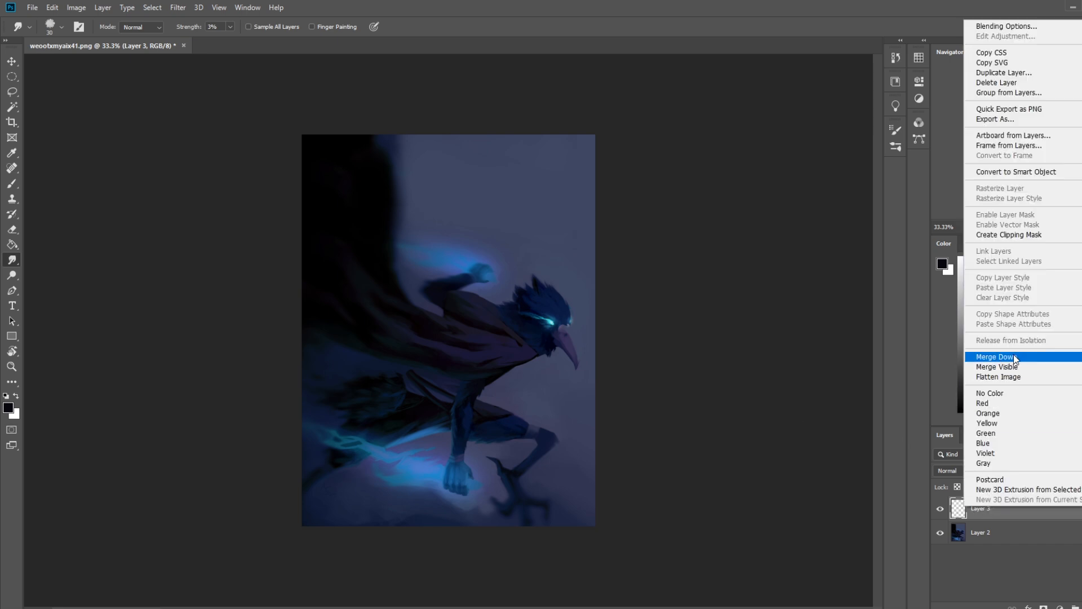
pyautogui.click(1004, 526)
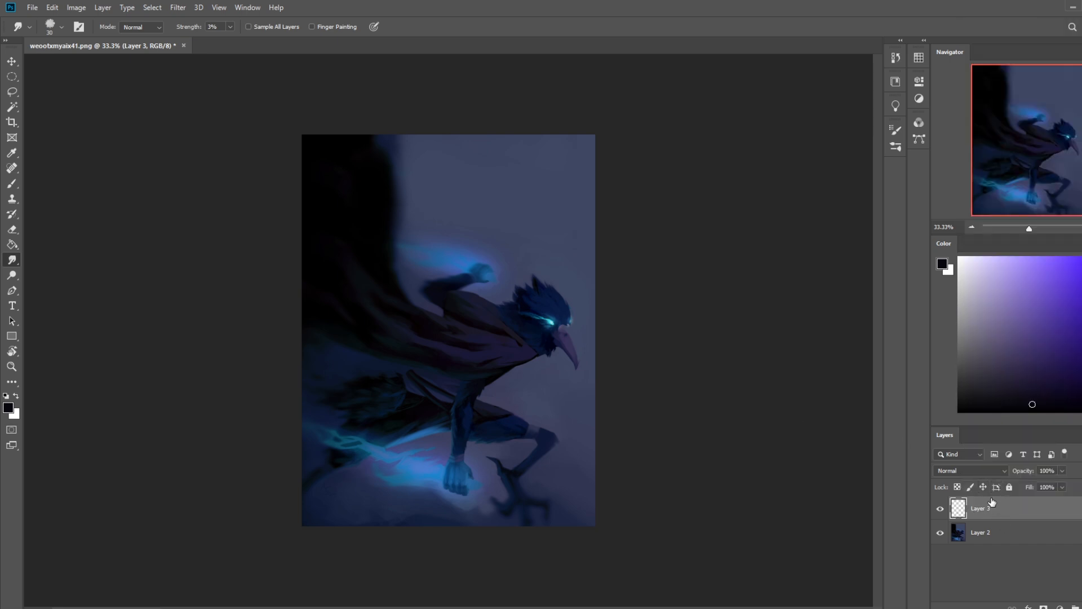
pyautogui.rightClick(993, 500)
pyautogui.click(1014, 354)
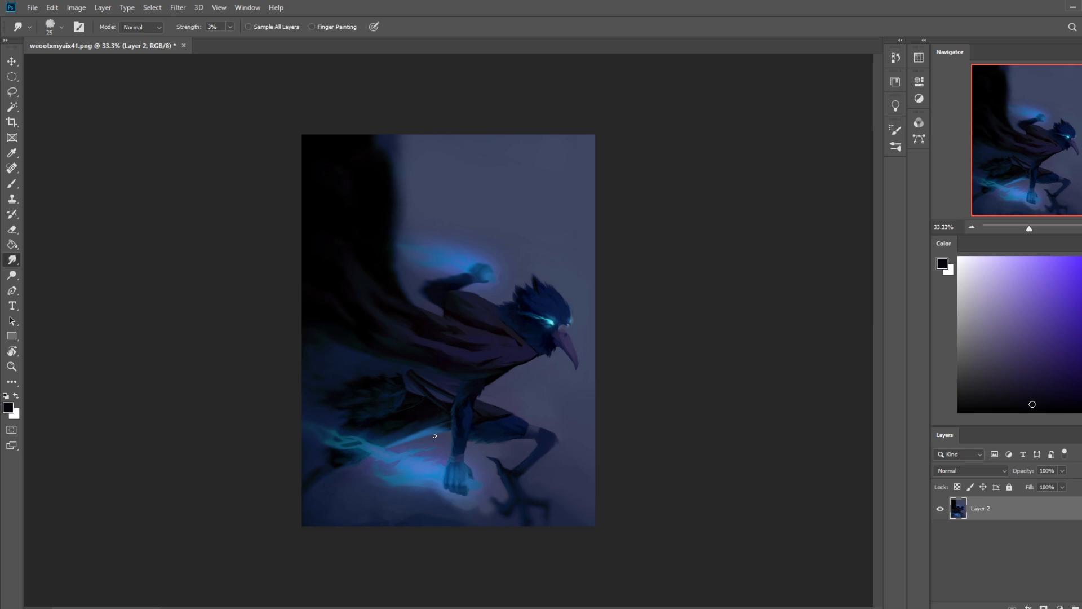
# Step: Load the 80 px dry-oil brush at 100% opacity and sample the background and shadow tones around the thigh
pyautogui.press('b')
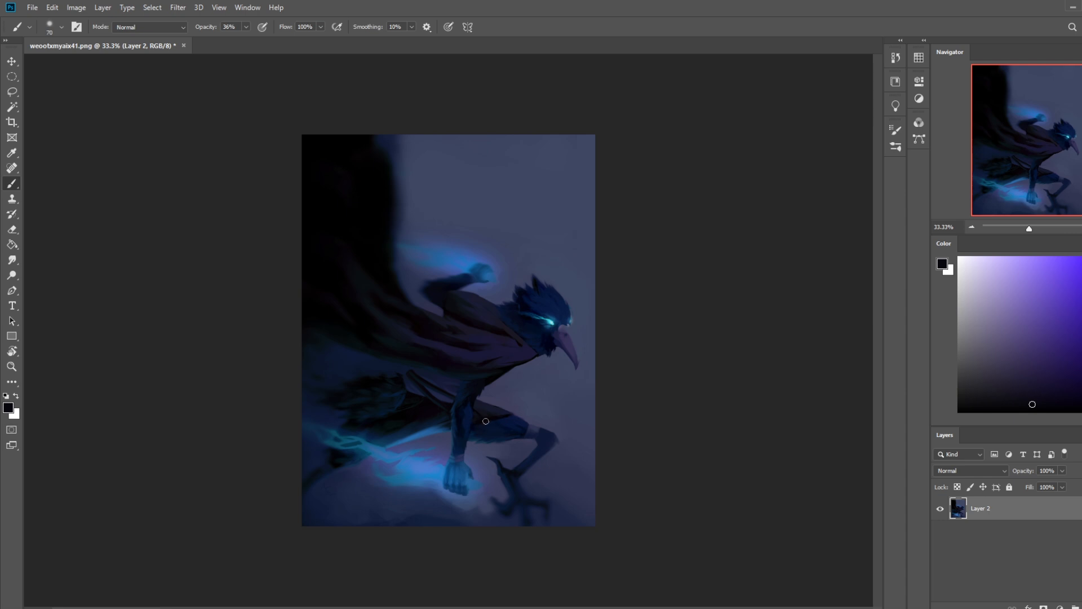
pyautogui.keyDown('alt'); pyautogui.click(433, 457); pyautogui.keyUp('alt')
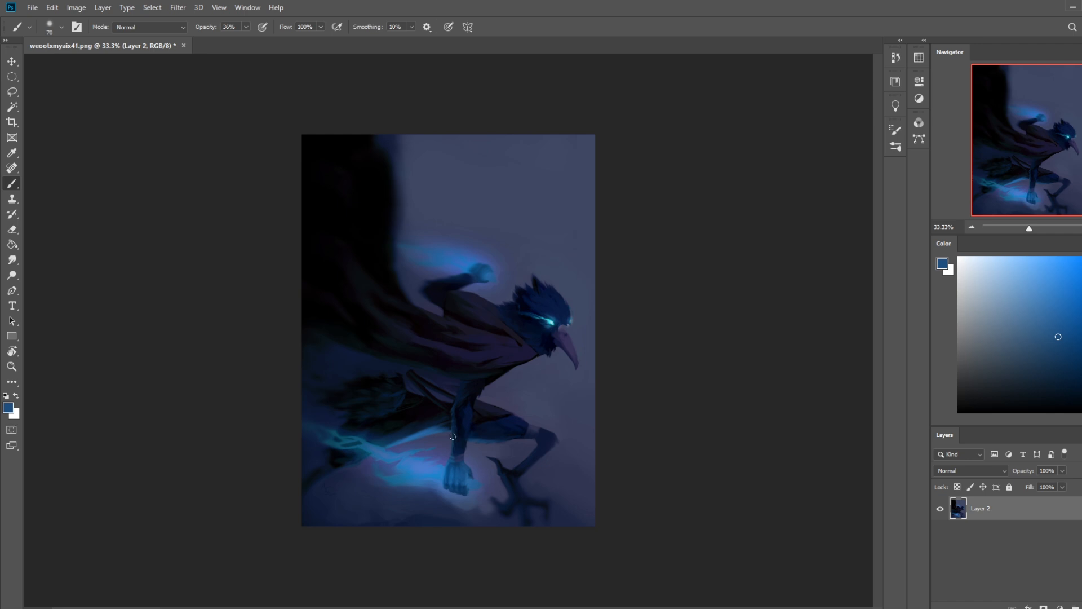
pyautogui.rightClick(516, 354)
pyautogui.click(586, 404)
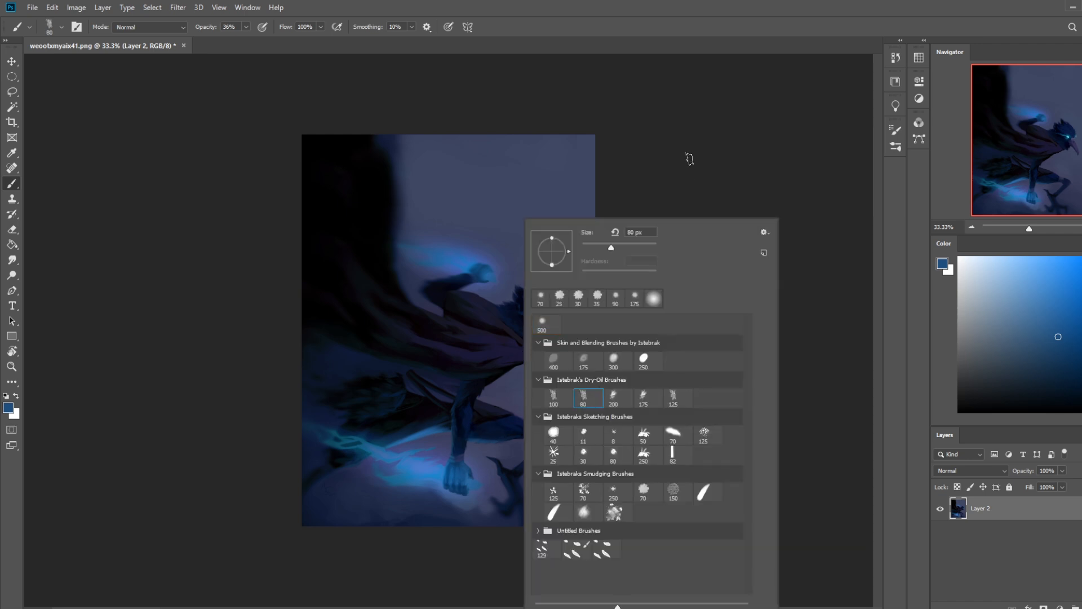
pyautogui.click(682, 174)
pyautogui.keyDown('alt'); pyautogui.click(489, 444); pyautogui.keyUp('alt')
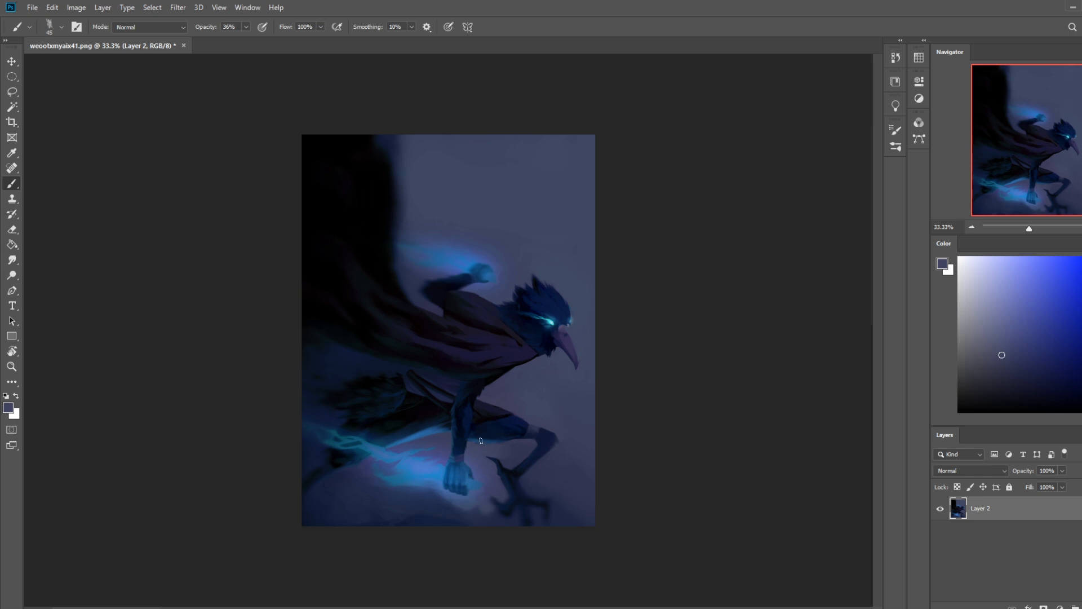
pyautogui.click(245, 27)
pyautogui.click(512, 449)
pyautogui.moveTo(471, 441); pyautogui.dragTo(518, 435)
pyautogui.hotkey('ctrl', 'z')
pyautogui.keyDown('alt'); pyautogui.click(480, 446); pyautogui.keyUp('alt')
pyautogui.moveTo(491, 443)
pyautogui.mouseDown()
pyautogui.moveTo(524, 445)
pyautogui.moveTo(509, 438)
pyautogui.mouseUp()
pyautogui.keyDown('alt'); pyautogui.click(496, 434); pyautogui.keyUp('alt')
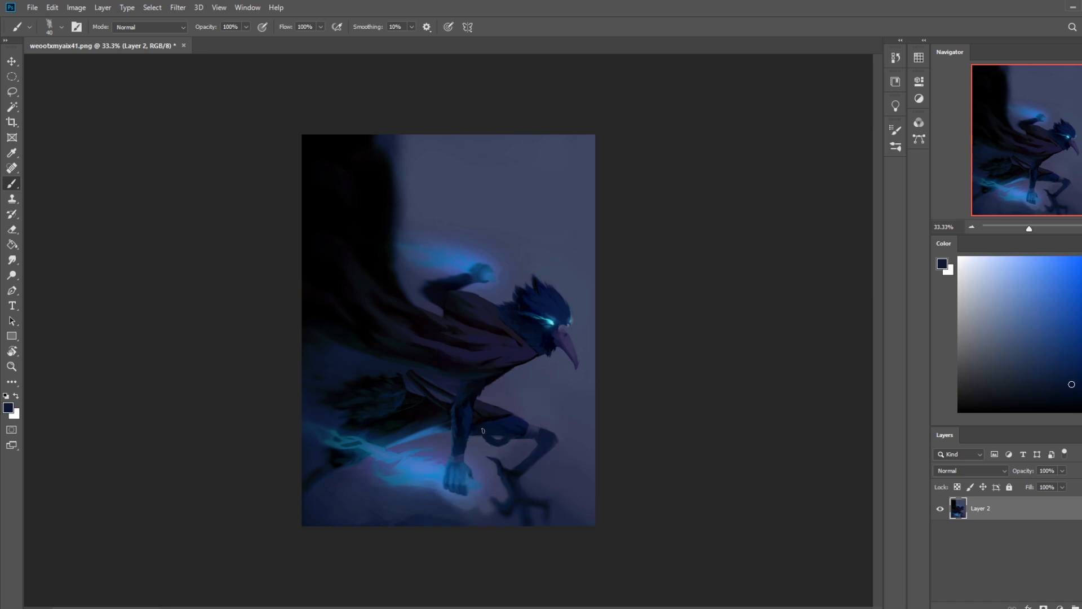
pyautogui.moveTo(437, 420)
pyautogui.mouseDown()
pyautogui.moveTo(392, 433)
pyautogui.moveTo(432, 441)
pyautogui.moveTo(356, 437)
pyautogui.mouseUp()
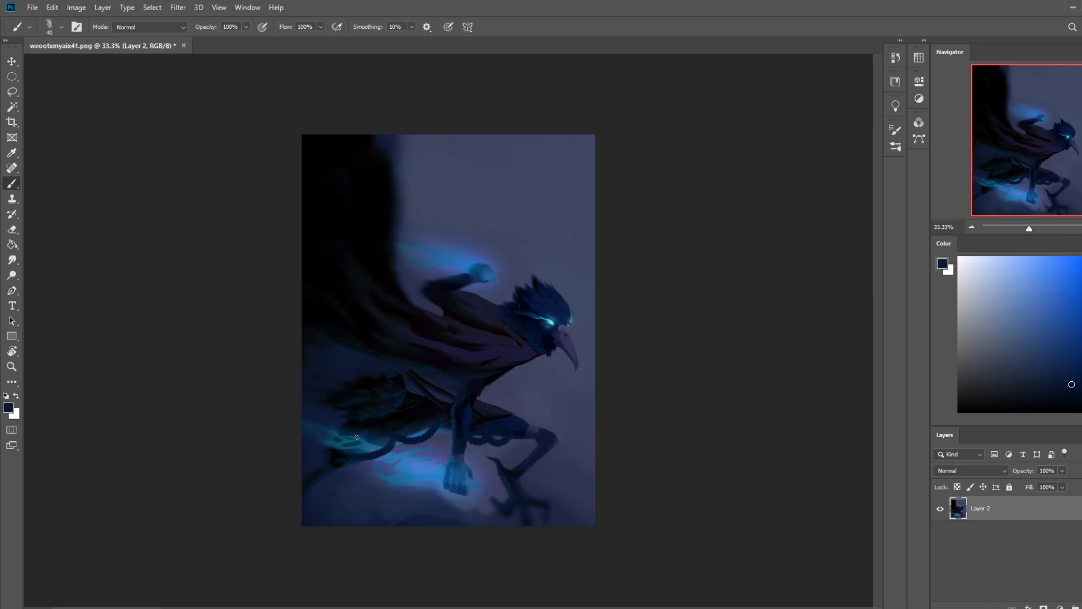
pyautogui.hotkey('ctrl', 'z')
pyautogui.hotkey('ctrl', 'z')
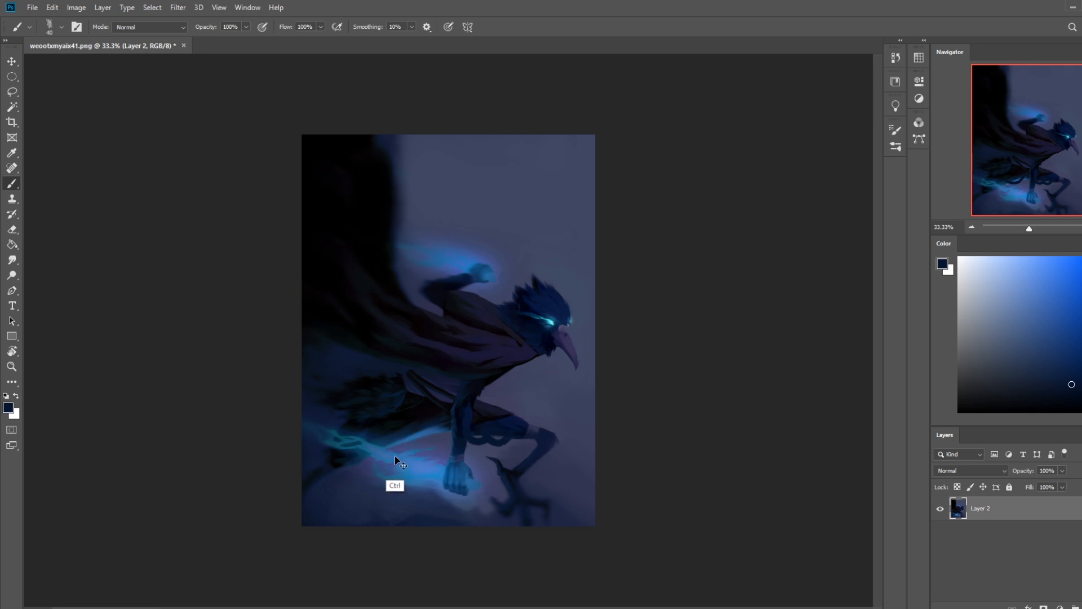
# Step: Clean up the thigh's underside with sampled background blue and dark navy, and add a thin blue reflected edge with a 15 px tip
pyautogui.keyDown('alt'); pyautogui.click(469, 438); pyautogui.keyUp('alt')
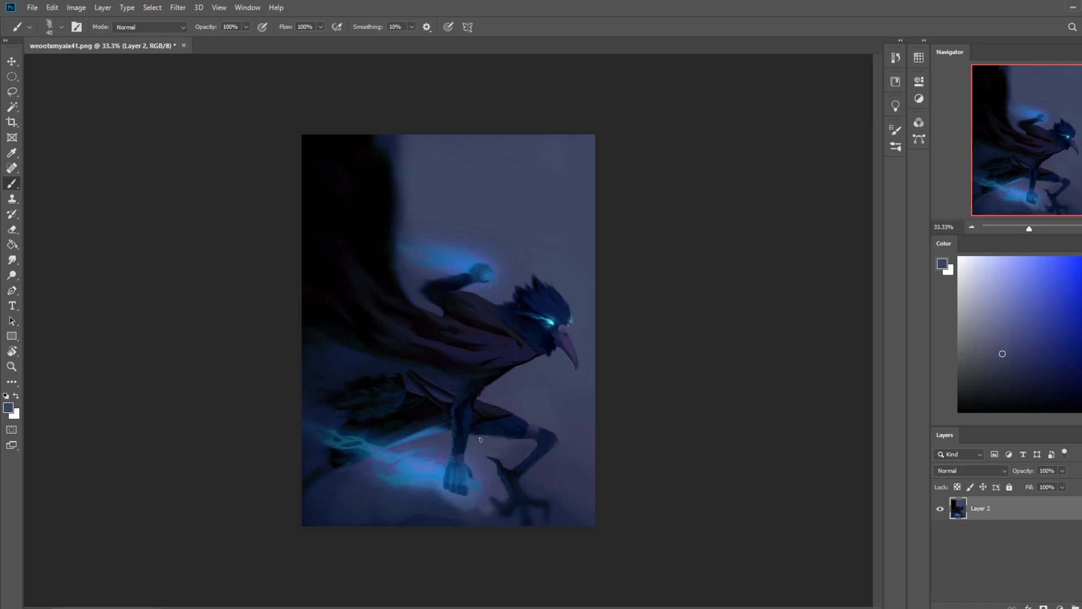
pyautogui.keyDown('alt'); pyautogui.click(516, 433); pyautogui.keyUp('alt')
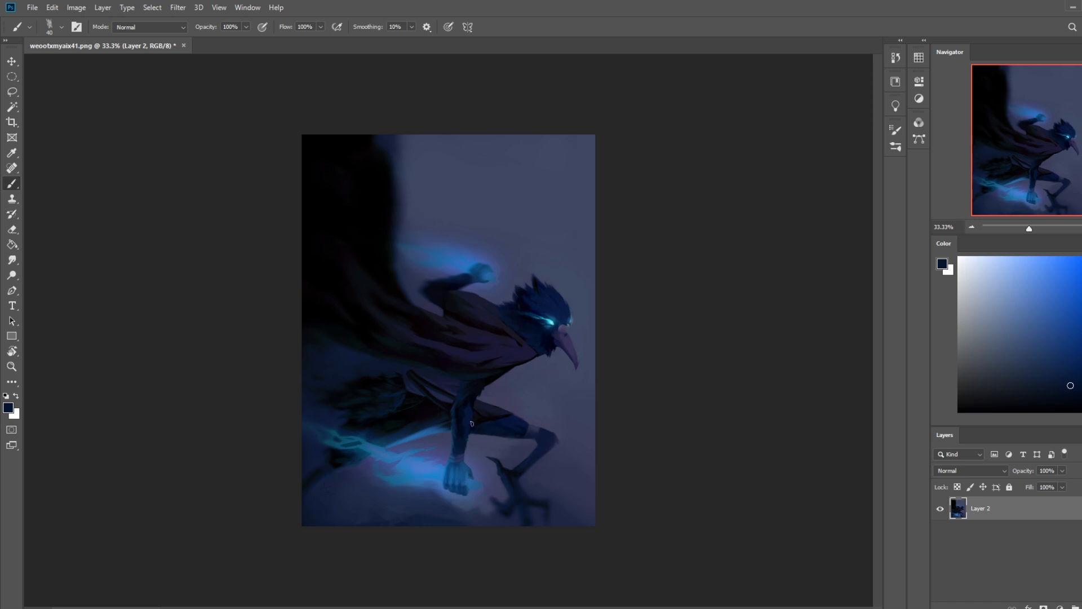
pyautogui.keyDown('alt'); pyautogui.click(449, 452); pyautogui.keyUp('alt')
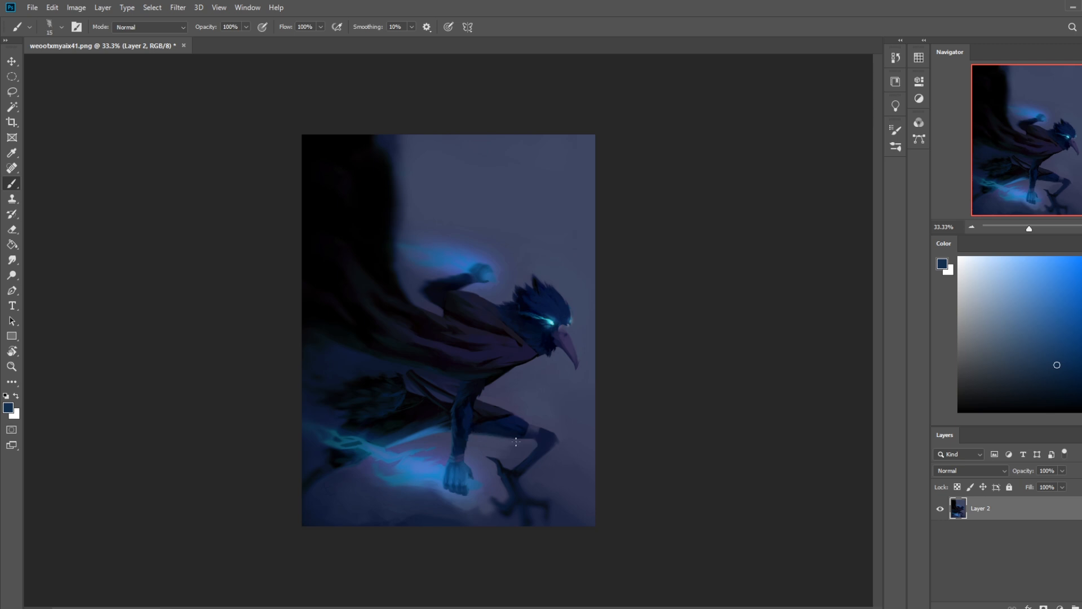
pyautogui.keyDown('alt'); pyautogui.click(483, 434); pyautogui.keyUp('alt')
pyautogui.keyDown('alt'); pyautogui.click(493, 429); pyautogui.keyUp('alt')
# Step: Rework the robe's lower edge beside the forearm with sampled dark tones, enlarging the brush to 70 px
pyautogui.keyDown('alt'); pyautogui.click(442, 430); pyautogui.keyUp('alt')
pyautogui.keyDown('alt'); pyautogui.click(431, 422); pyautogui.keyUp('alt')
pyautogui.keyDown('alt'); pyautogui.click(431, 406); pyautogui.keyUp('alt')
pyautogui.press(']')
pyautogui.press(']')
pyautogui.keyDown('alt'); pyautogui.click(429, 446); pyautogui.keyUp('alt')
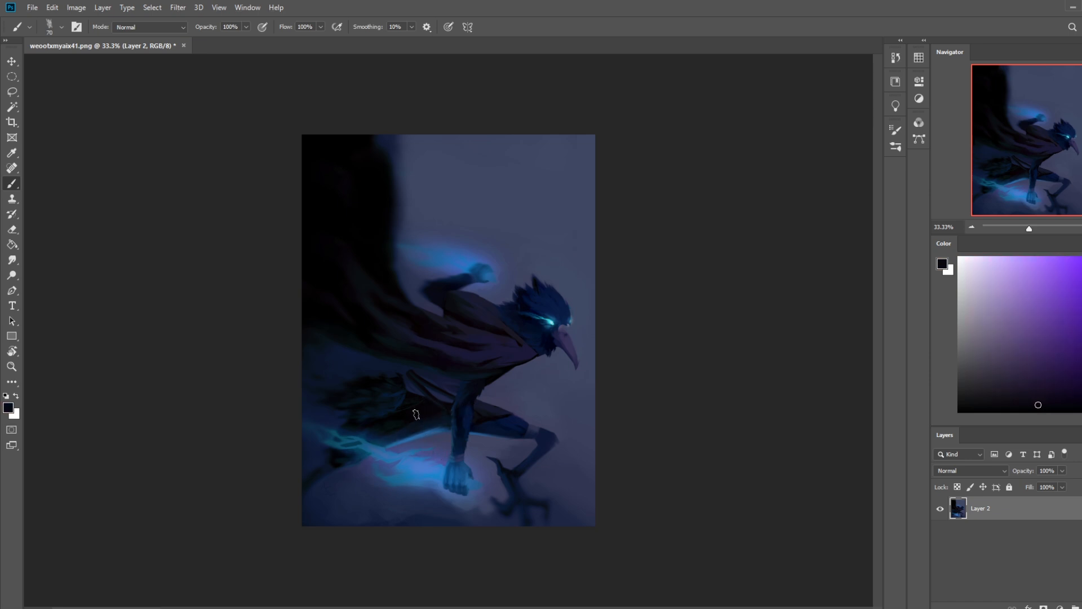
# Step: Paint a sampled blue rim light along the planted forearm with the 30 px sketching brush, touching it up with sampled dark blue
pyautogui.rightClick(561, 346)
pyautogui.doubleClick(619, 454)
pyautogui.keyDown('alt'); pyautogui.click(443, 469); pyautogui.keyUp('alt')
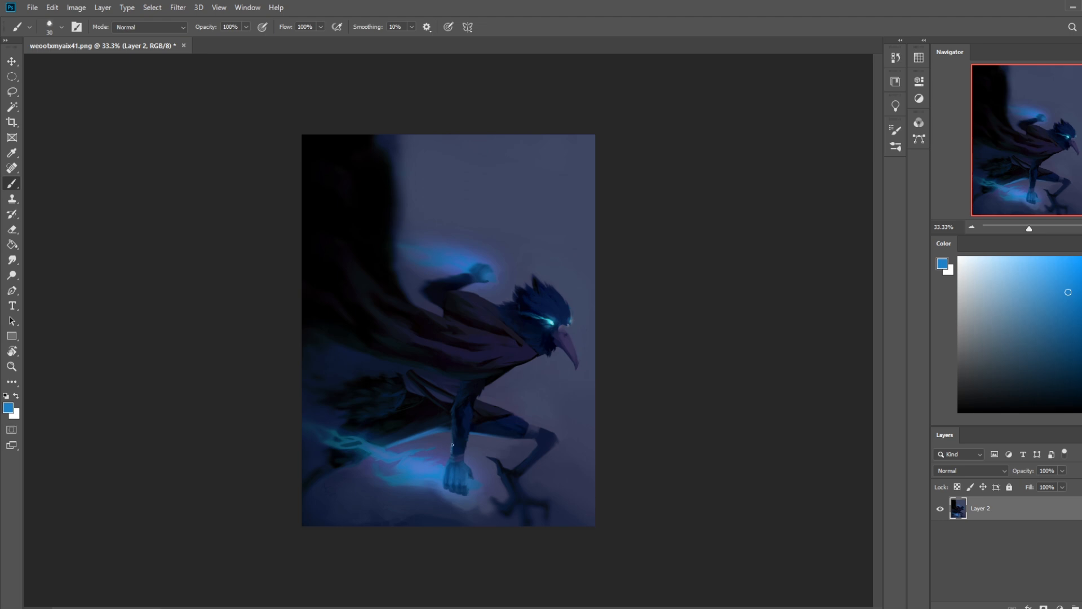
pyautogui.hotkey('ctrl', 'z')
pyautogui.keyDown('alt'); pyautogui.click(452, 424); pyautogui.keyUp('alt')
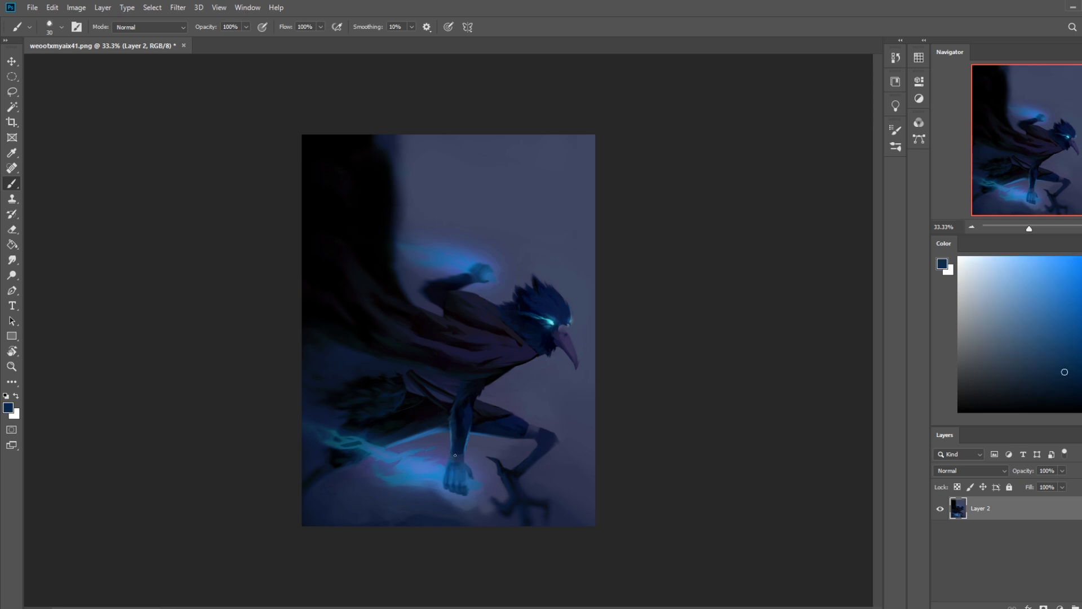
pyautogui.keyDown('alt'); pyautogui.click(465, 448); pyautogui.keyUp('alt')
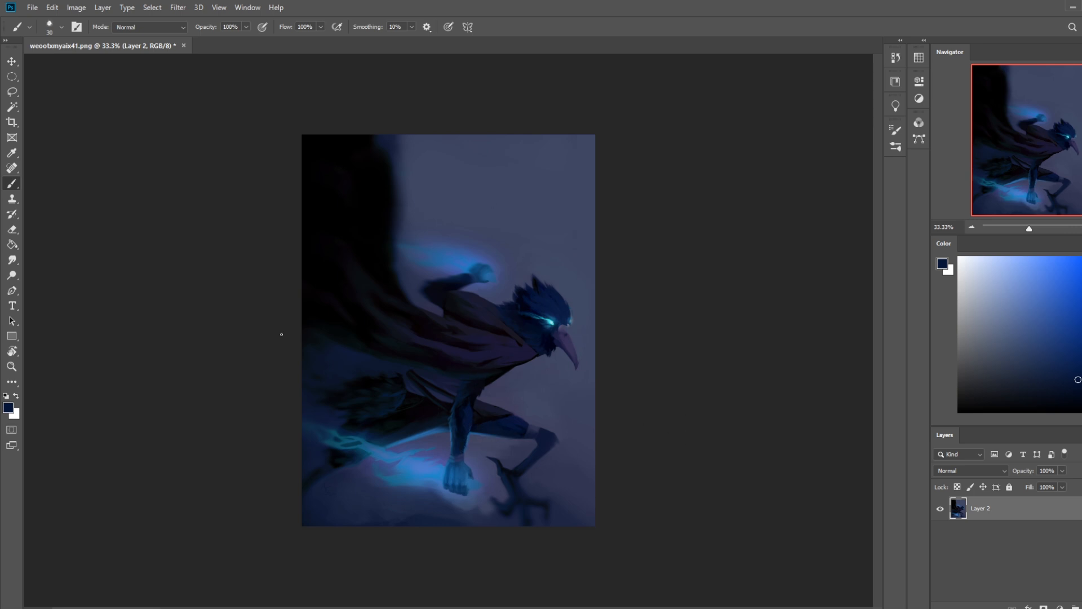
pyautogui.keyDown('alt'); pyautogui.click(430, 472); pyautogui.keyUp('alt')
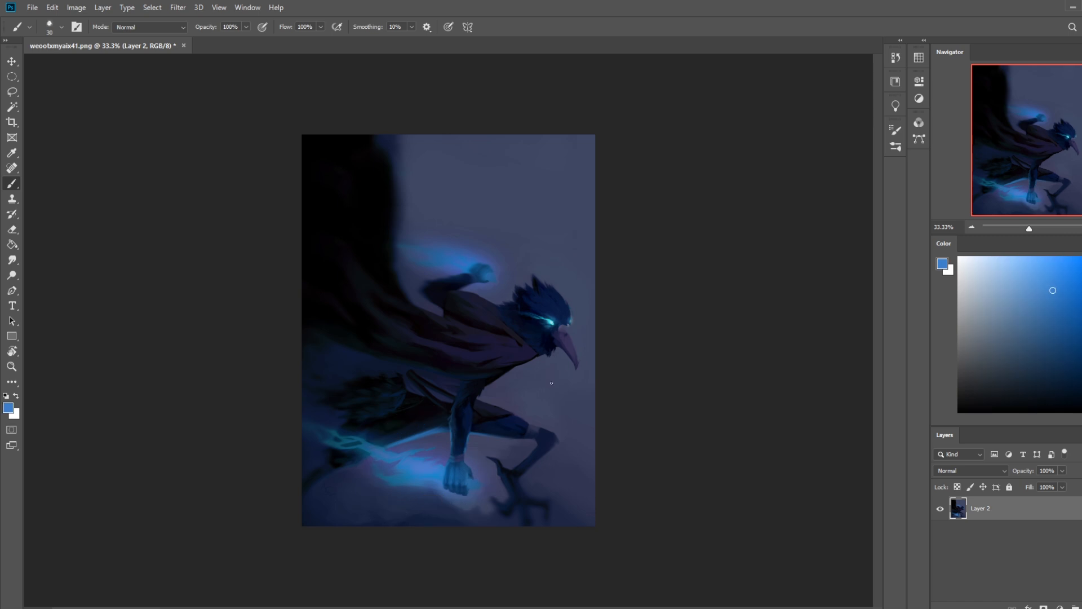
# Step: On a new layer above Layer 2, brush a soft band of sampled bright blue along the cape's underside with a 500 px tip
pyautogui.rightClick(541, 409)
pyautogui.click(571, 337)
pyautogui.click(727, 168)
pyautogui.hotkey('ctrl', 'shift', 'alt', 'n')
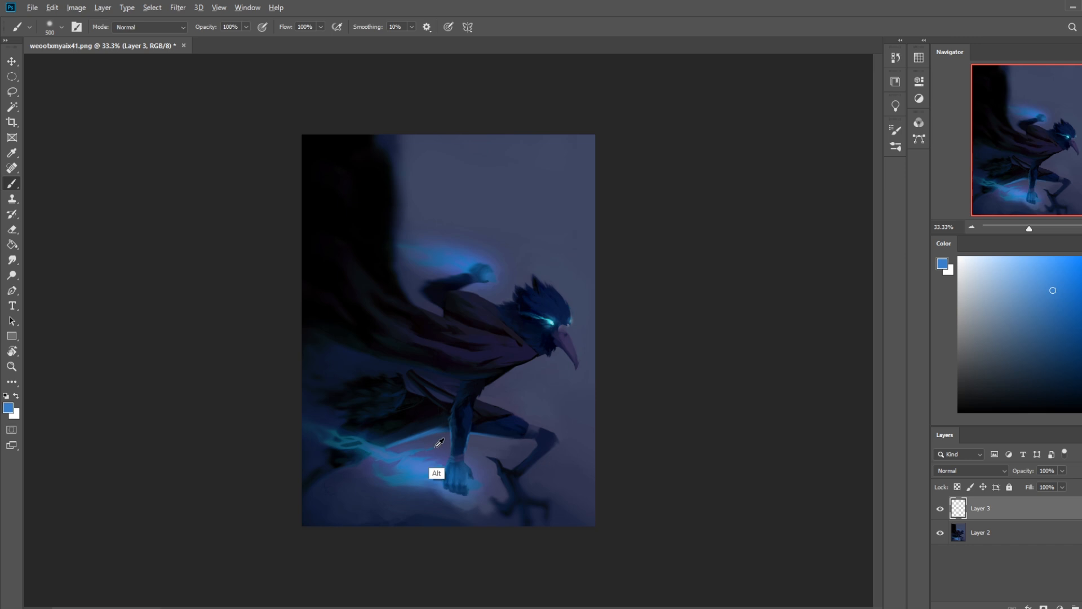
pyautogui.keyDown('alt'); pyautogui.click(443, 468); pyautogui.keyUp('alt')
pyautogui.moveTo(514, 363)
pyautogui.mouseDown()
pyautogui.moveTo(394, 353)
pyautogui.moveTo(340, 335)
pyautogui.mouseUp()
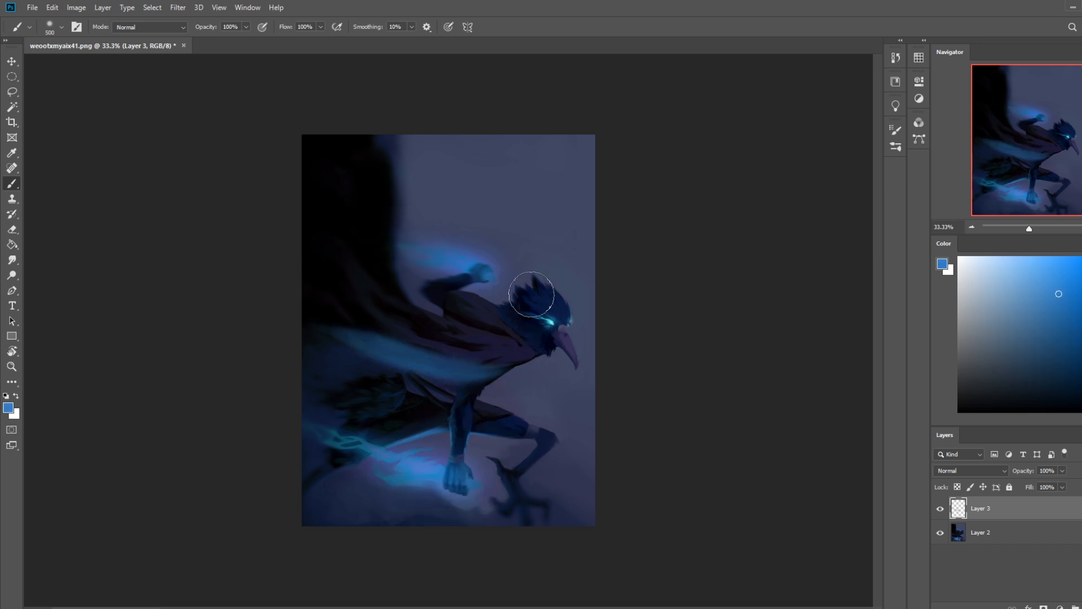
pyautogui.moveTo(519, 365); pyautogui.dragTo(372, 343)
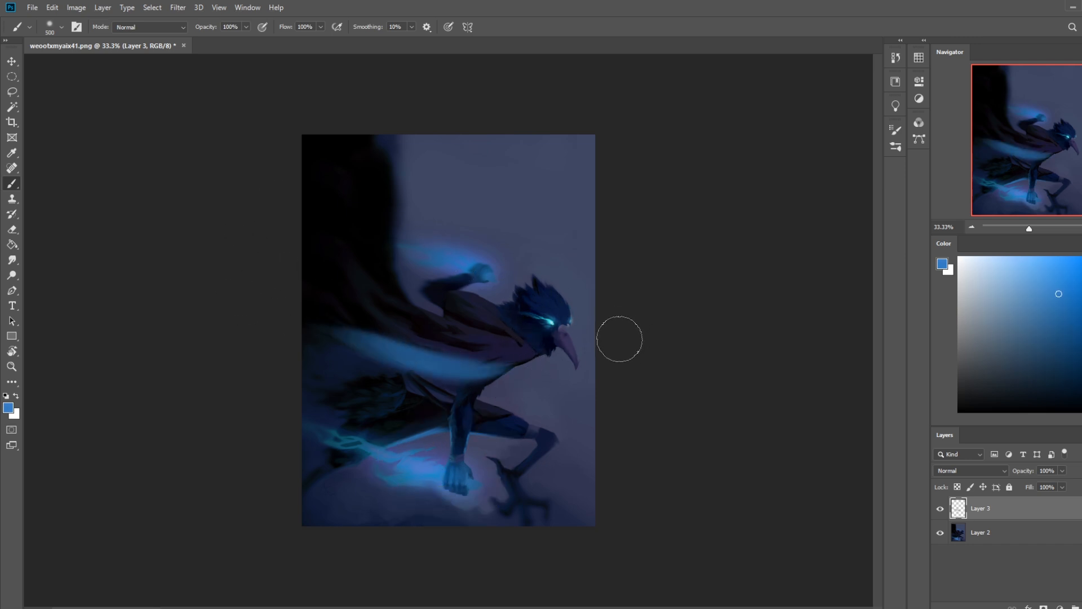
pyautogui.hotkey('ctrl', 'z')
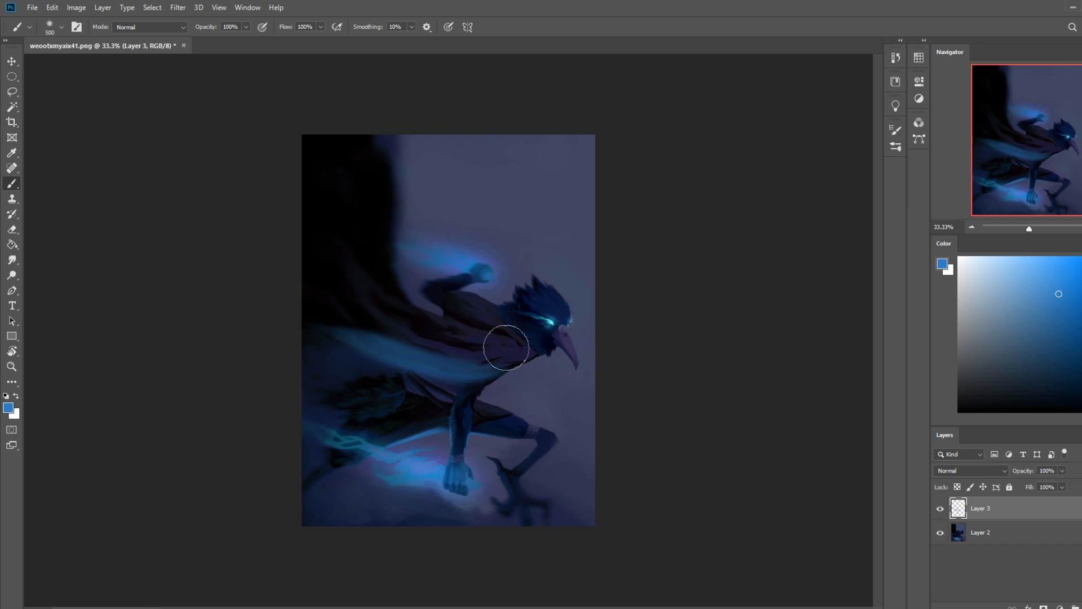
pyautogui.moveTo(494, 371); pyautogui.dragTo(387, 355)
pyautogui.hotkey('ctrl', 'z')
pyautogui.hotkey('ctrl', 'z')
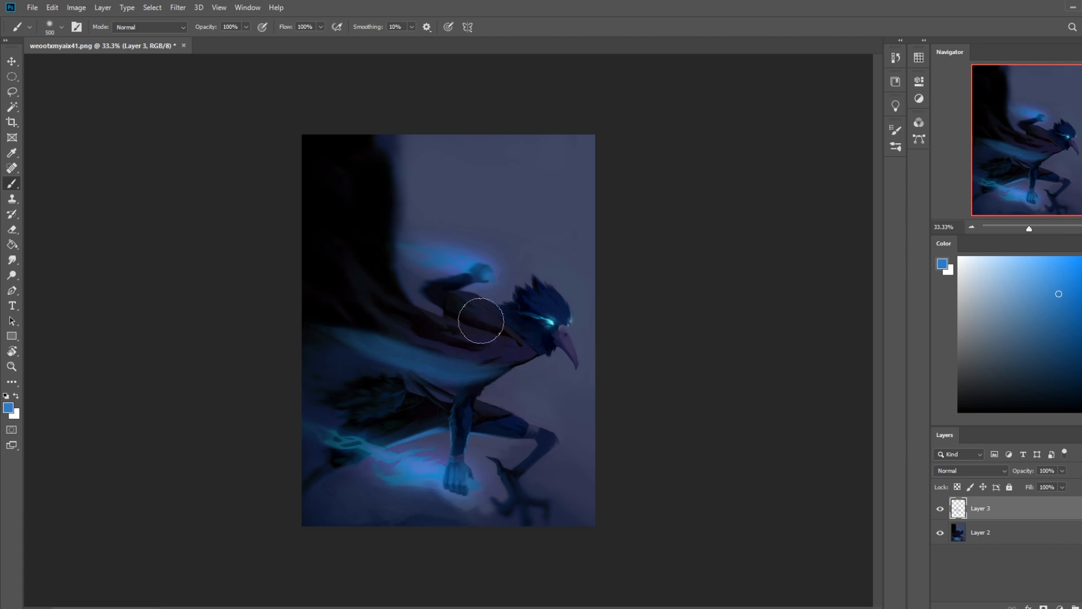
# Step: Erase the blue band down to a thin rim along the cape's lower edge with dry-oil tips of 80 px and 200 px
pyautogui.press('e')
pyautogui.rightClick(507, 319)
pyautogui.doubleClick(572, 401)
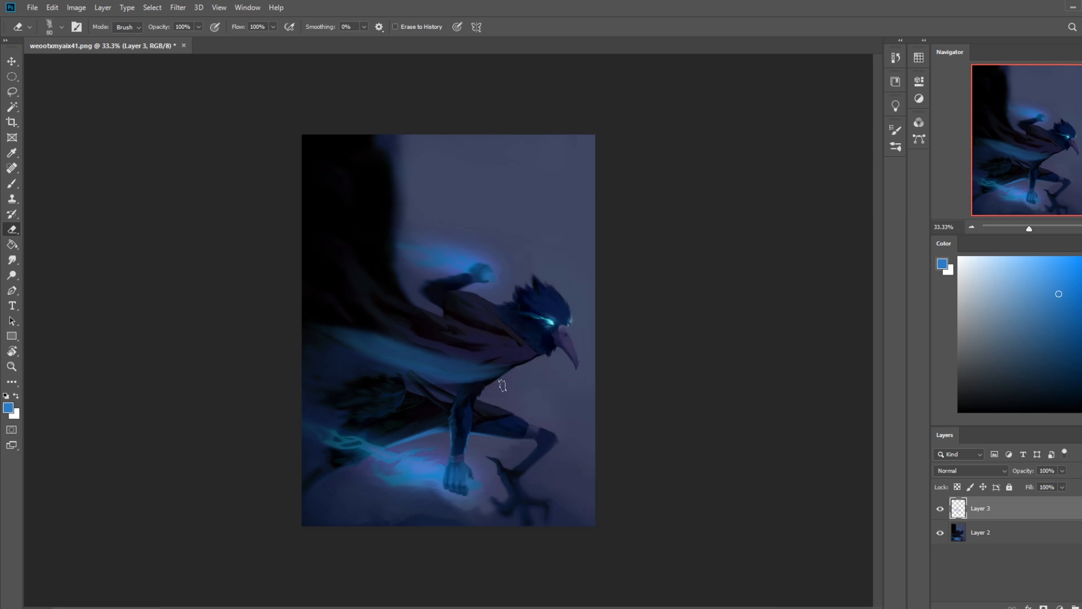
pyautogui.moveTo(373, 361); pyautogui.dragTo(467, 383)
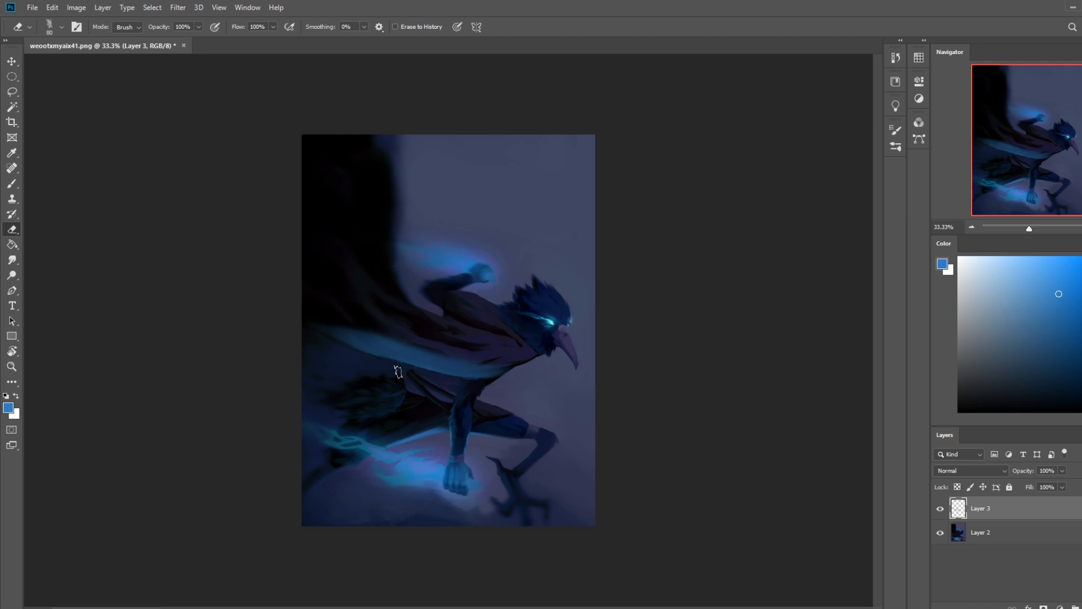
pyautogui.moveTo(499, 360); pyautogui.dragTo(349, 332)
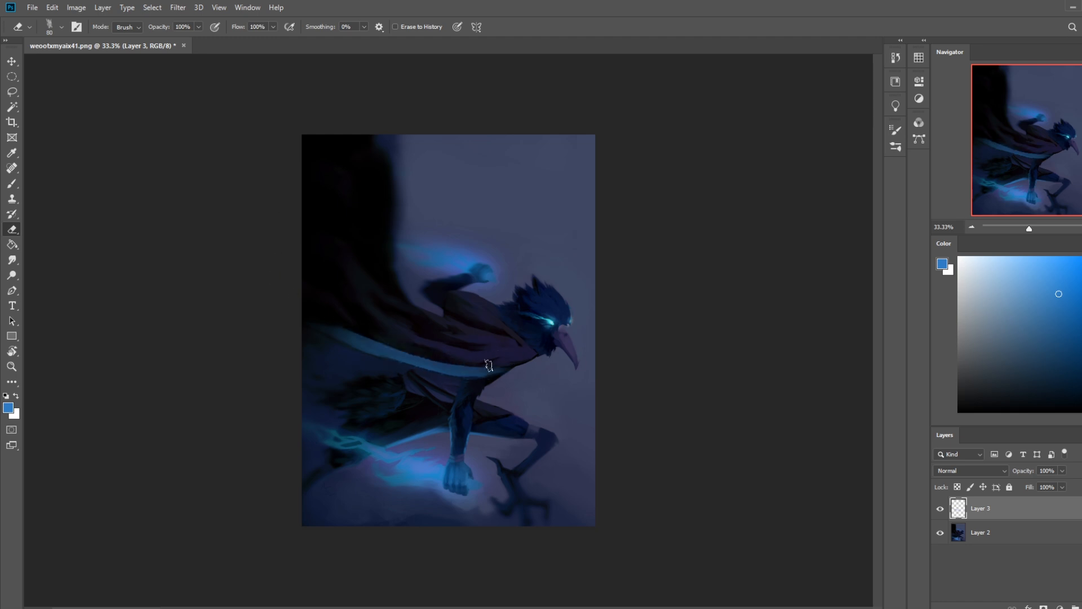
pyautogui.moveTo(488, 365); pyautogui.dragTo(331, 335)
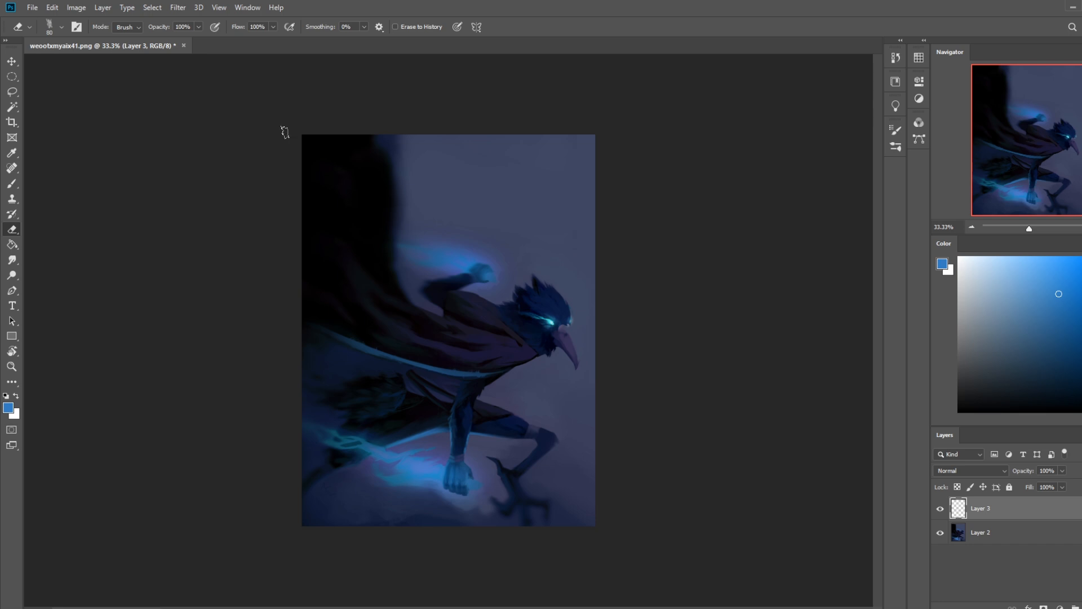
pyautogui.press(']')
pyautogui.press(']')
pyautogui.press(']')
pyautogui.press(']')
pyautogui.press(']')
pyautogui.moveTo(322, 326); pyautogui.dragTo(437, 358)
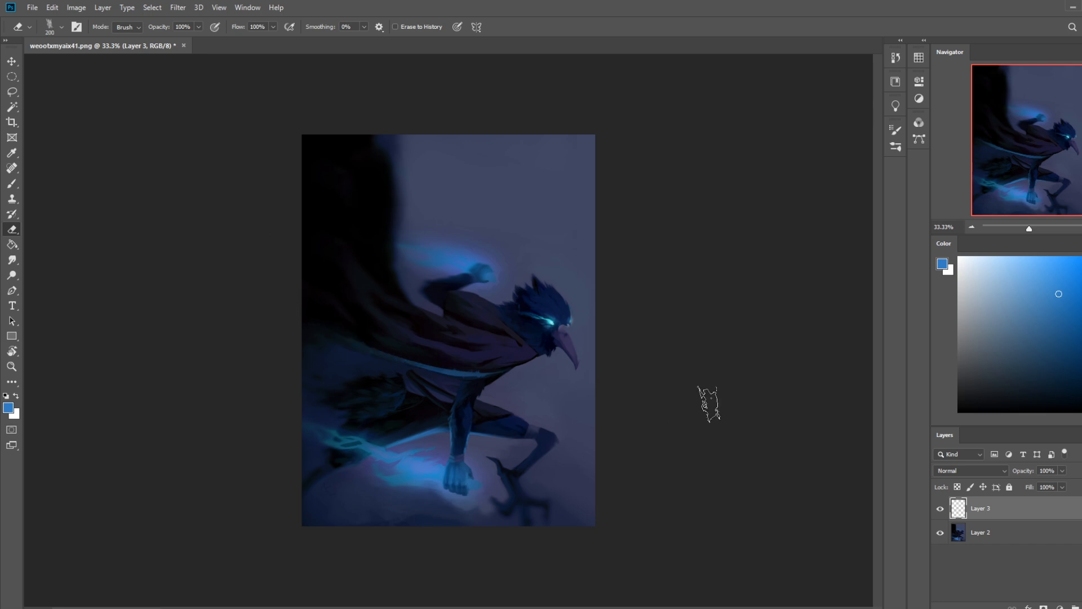
pyautogui.hotkey('ctrl', 'z')
# Step: Add a new layer above Layer 3 and brush a large soft white glow over the front of the face and beak
pyautogui.click(1080, 608)
pyautogui.moveTo(1013, 338); pyautogui.dragTo(908, 232)
pyautogui.press('b')
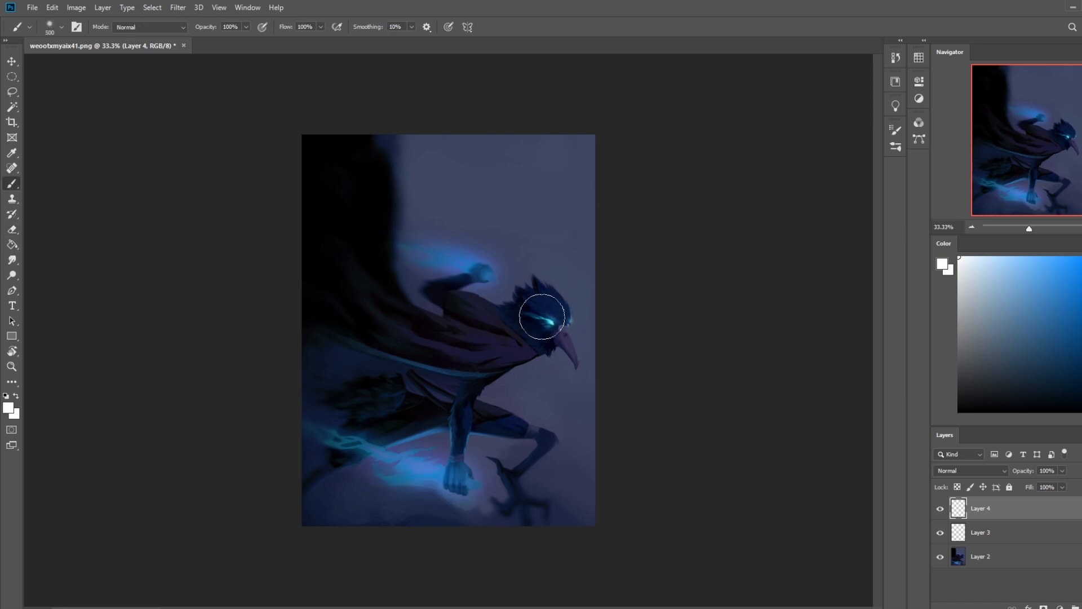
pyautogui.press(']')
pyautogui.press(']')
pyautogui.press(']')
pyautogui.press(']')
pyautogui.moveTo(547, 284)
pyautogui.mouseDown()
pyautogui.moveTo(572, 308)
pyautogui.moveTo(585, 368)
pyautogui.moveTo(562, 295)
pyautogui.moveTo(577, 355)
pyautogui.moveTo(566, 298)
pyautogui.moveTo(586, 353)
pyautogui.mouseUp()
# Step: Erase the white glow outside the forehead's contour with an 80 px dry-oil eraser, redoing the cut until the edge is clean
pyautogui.press('z')
pyautogui.moveTo(448, 250); pyautogui.dragTo(670, 439)
pyautogui.press('e')
pyautogui.press('space')
pyautogui.moveTo(584, 284); pyautogui.dragTo(555, 388)
pyautogui.press('[')
pyautogui.press('[')
pyautogui.press('[')
pyautogui.press('[')
pyautogui.press('[')
pyautogui.press('[')
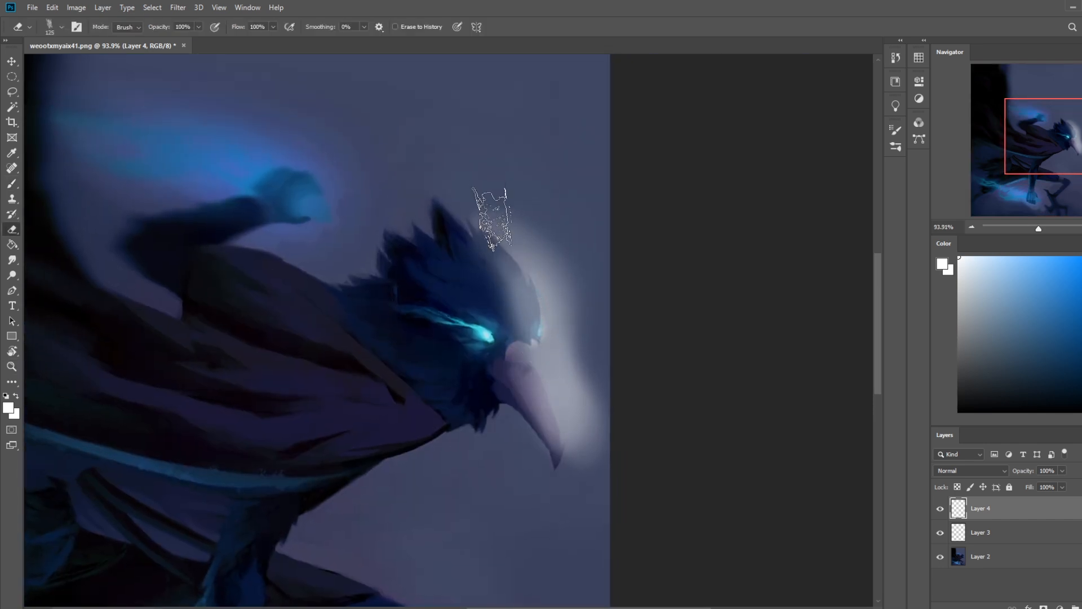
pyautogui.moveTo(497, 213); pyautogui.dragTo(566, 297)
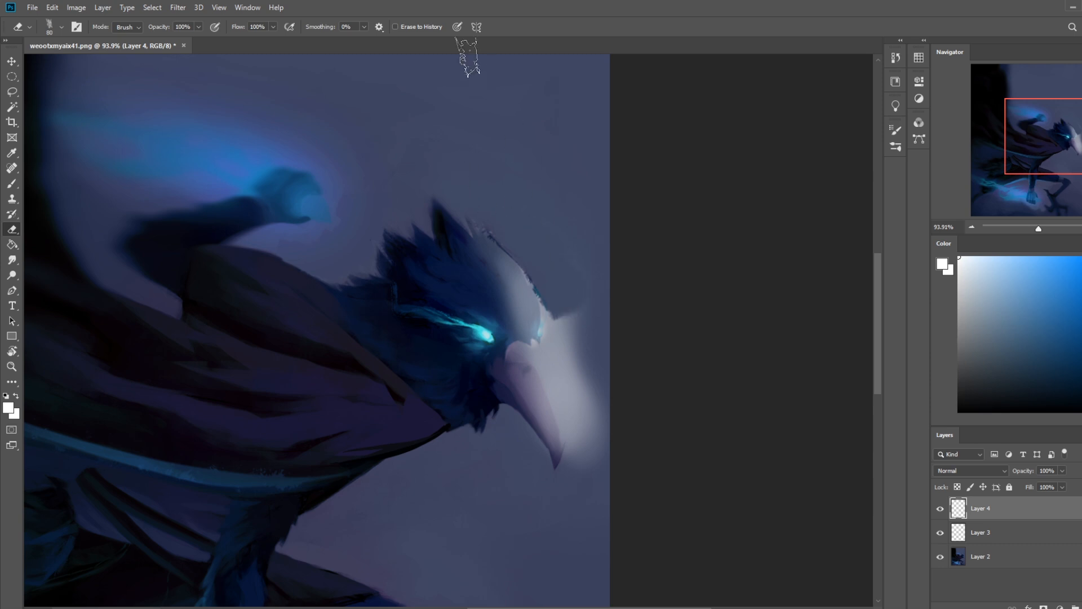
pyautogui.hotkey('ctrl', 'z')
pyautogui.moveTo(486, 200)
pyautogui.mouseDown()
pyautogui.moveTo(557, 270)
pyautogui.moveTo(519, 226)
pyautogui.moveTo(561, 293)
pyautogui.moveTo(514, 227)
pyautogui.moveTo(557, 311)
pyautogui.mouseUp()
pyautogui.hotkey('ctrl', 'z')
pyautogui.moveTo(497, 198); pyautogui.dragTo(568, 342)
# Step: Erase the remaining white glow from the background in front of the beak
pyautogui.moveTo(564, 284)
pyautogui.mouseDown()
pyautogui.moveTo(567, 349)
pyautogui.moveTo(555, 283)
pyautogui.moveTo(570, 369)
pyautogui.moveTo(560, 352)
pyautogui.moveTo(592, 447)
pyautogui.mouseUp()
pyautogui.moveTo(558, 351); pyautogui.dragTo(586, 513)
pyautogui.moveTo(571, 369)
pyautogui.mouseDown()
pyautogui.moveTo(583, 458)
pyautogui.moveTo(582, 439)
pyautogui.mouseUp()
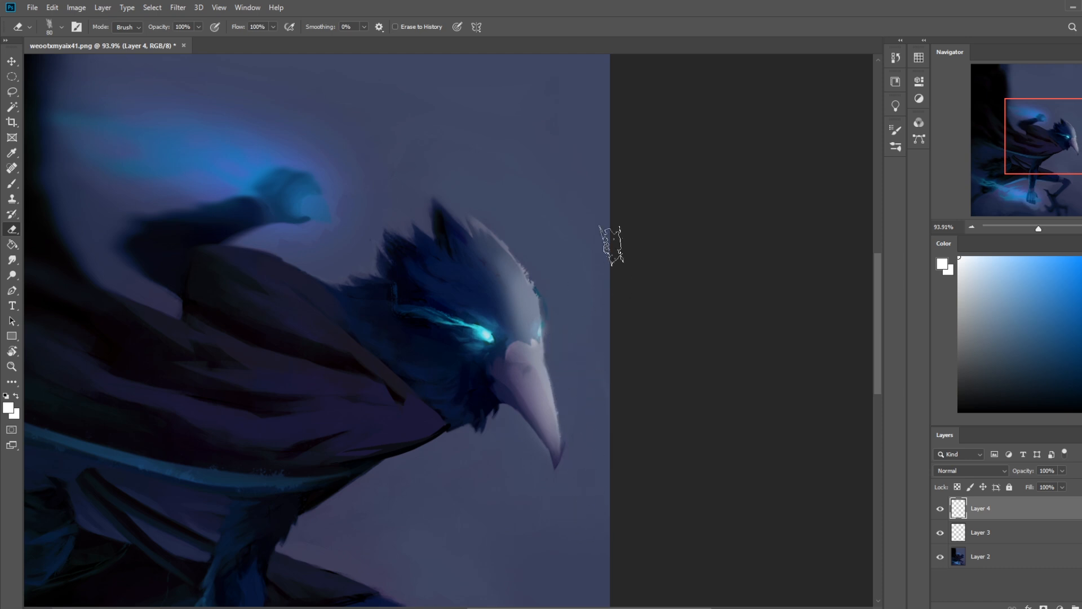
# Step: Erase the white from the beak's underside and inner plane with a 40 px tip, and thin the light on the head to a rim
pyautogui.moveTo(508, 389); pyautogui.dragTo(521, 534)
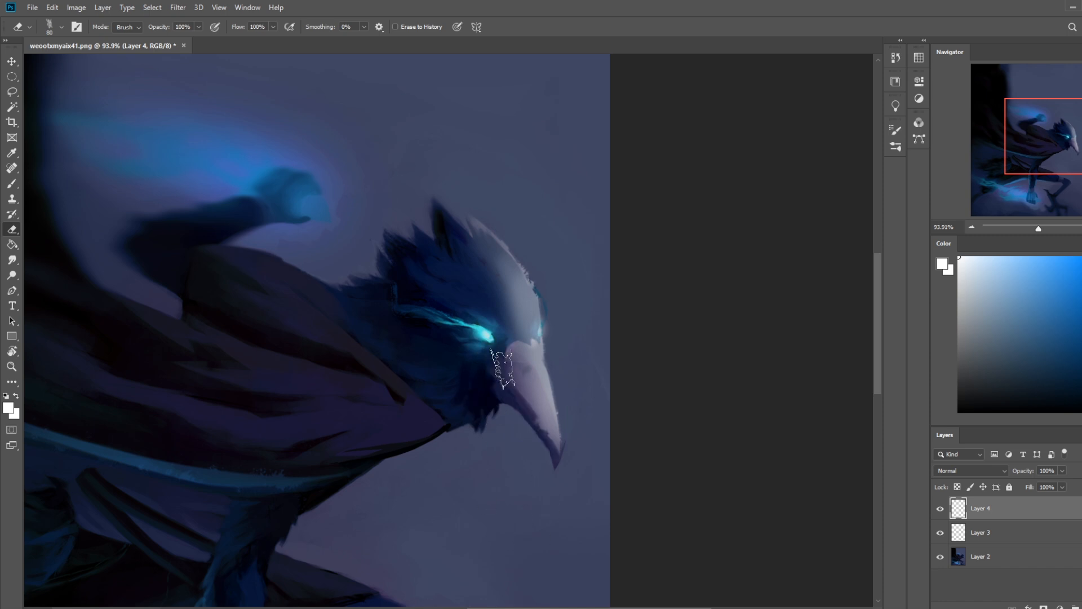
pyautogui.moveTo(500, 360); pyautogui.dragTo(519, 479)
pyautogui.press('[')
pyautogui.hotkey('ctrl', 'z')
pyautogui.press('[')
pyautogui.moveTo(506, 347); pyautogui.dragTo(546, 458)
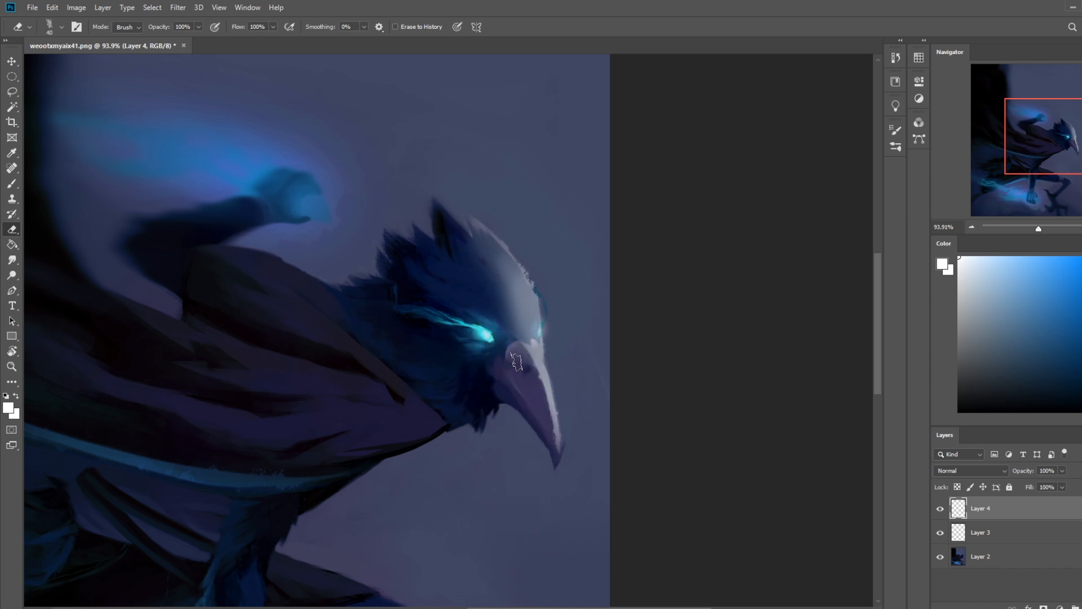
pyautogui.moveTo(531, 379); pyautogui.dragTo(553, 459)
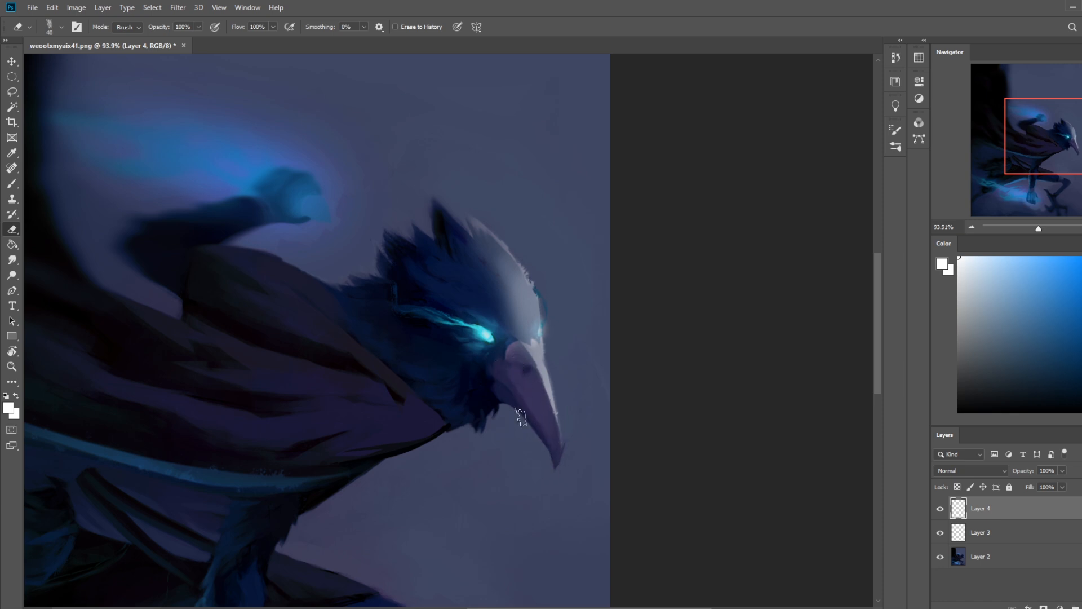
pyautogui.scroll(-5, 497, 396)
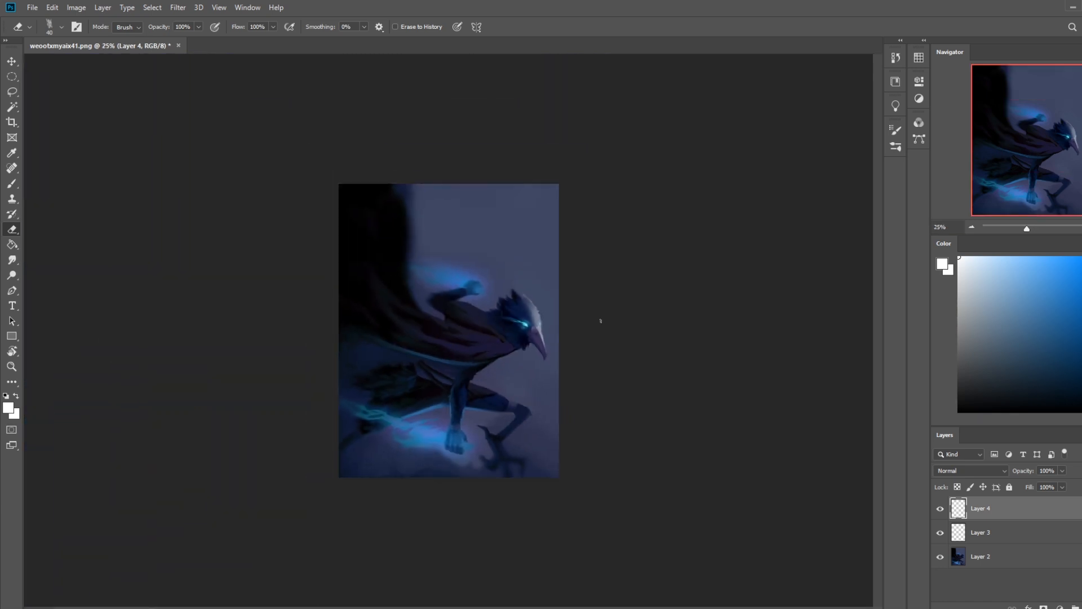
pyautogui.moveTo(515, 300); pyautogui.dragTo(525, 328)
# Step: Duplicate Layer 4 to strengthen the white rim light, and hide both rim-light layers for a comparison
pyautogui.hotkey('ctrl', 'j')
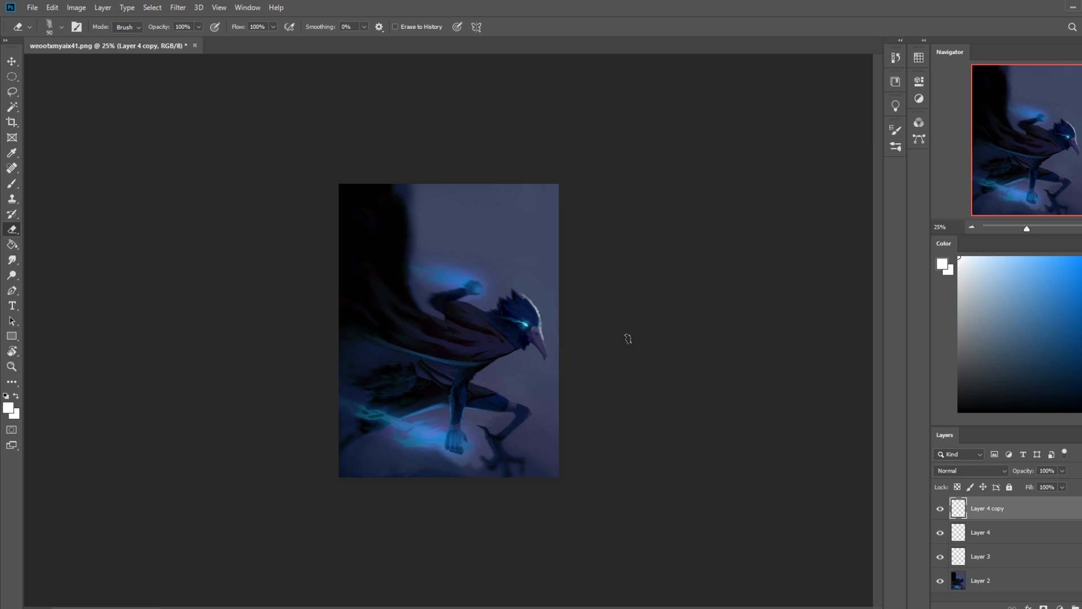
pyautogui.moveTo(944, 511); pyautogui.dragTo(940, 532)
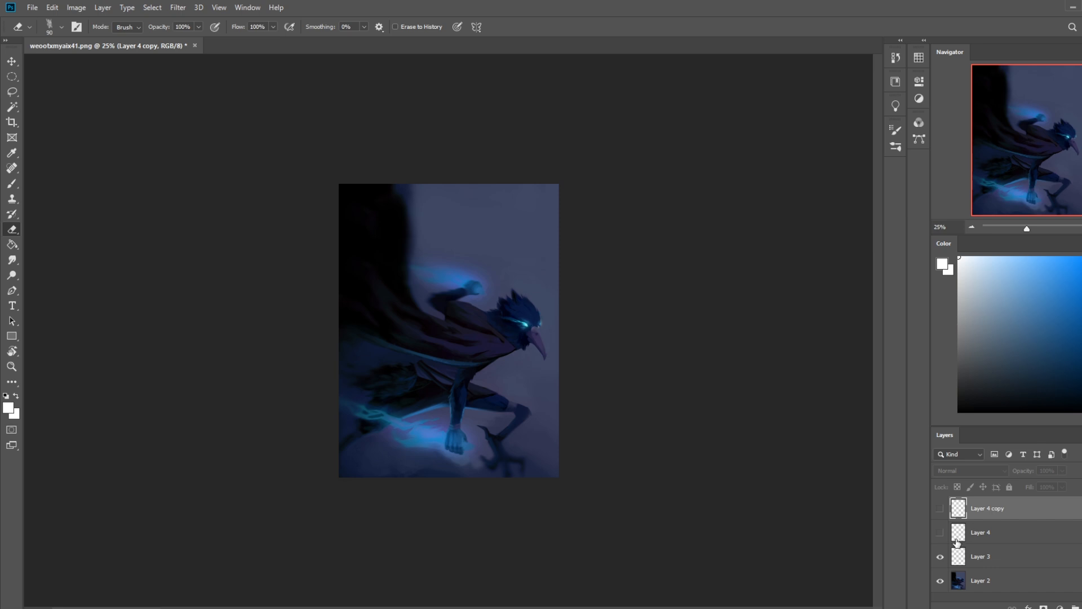
# Step: Delete Layer 4 copy, Layer 4 and Layer 3, keeping only the painting on Layer 2
pyautogui.rightClick(1001, 547)
pyautogui.click(1025, 411)
pyautogui.press('Delete')
pyautogui.press('Delete')
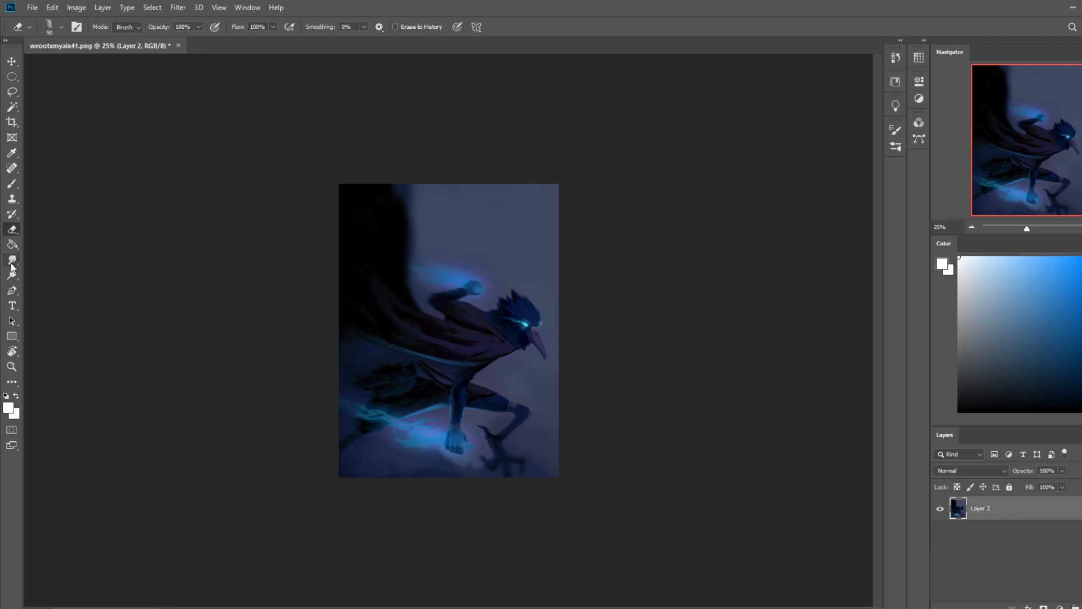
# Step: Set the Sponge tool to Saturate mode with a 500 px tip
pyautogui.rightClick(15, 281)
pyautogui.click(54, 300)
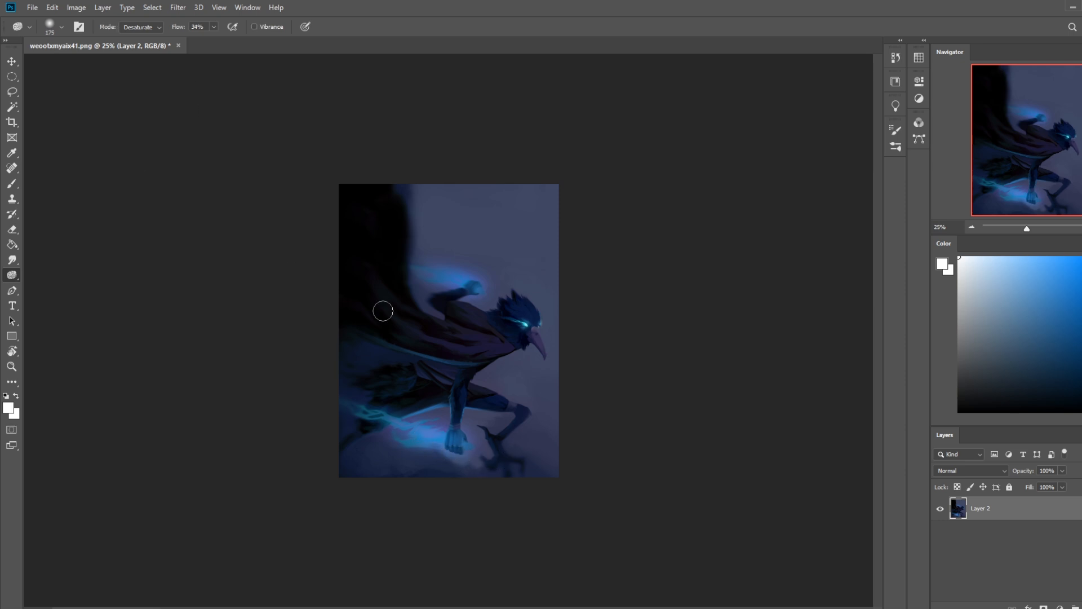
pyautogui.press(']')
pyautogui.press(']')
pyautogui.press(']')
pyautogui.click(148, 29)
pyautogui.click(153, 44)
pyautogui.press('[')
pyautogui.press('[')
# Step: Try to brighten the energy around both hands with a 700 px Dodge tip on Highlights at 52% exposure, with Protect Tones off
pyautogui.rightClick(12, 275)
pyautogui.click(57, 275)
pyautogui.press(']')
pyautogui.press(']')
pyautogui.press(']')
pyautogui.moveTo(423, 442)
pyautogui.mouseDown()
pyautogui.moveTo(407, 436)
pyautogui.moveTo(481, 454)
pyautogui.moveTo(316, 391)
pyautogui.moveTo(502, 443)
pyautogui.moveTo(212, 340)
pyautogui.mouseUp()
pyautogui.click(282, 26)
pyautogui.moveTo(499, 274)
pyautogui.mouseDown()
pyautogui.moveTo(435, 268)
pyautogui.moveTo(479, 290)
pyautogui.moveTo(507, 265)
pyautogui.moveTo(450, 270)
pyautogui.moveTo(462, 282)
pyautogui.mouseUp()
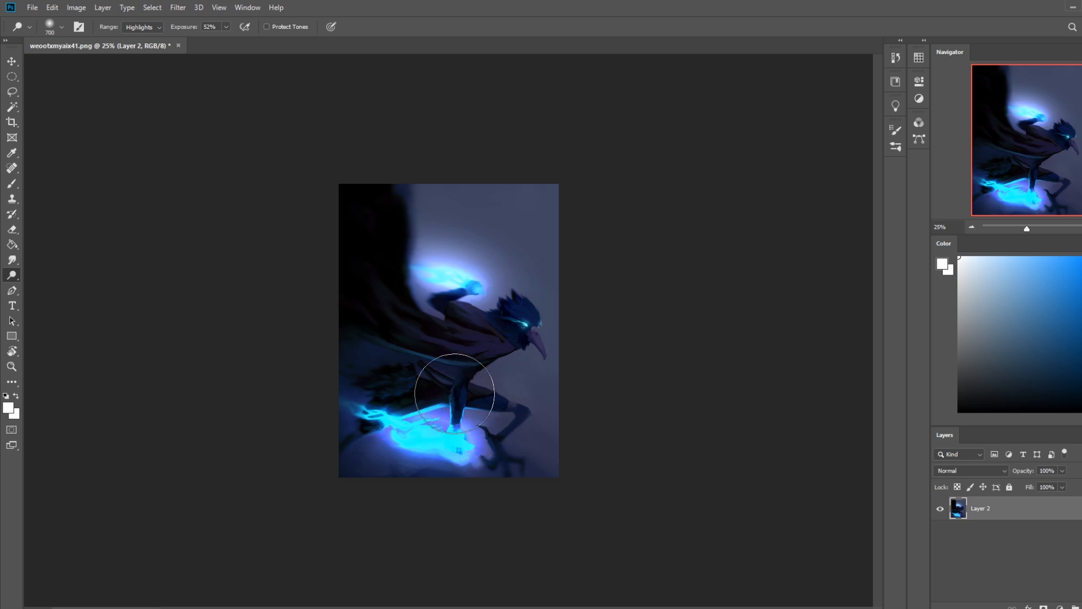
# Step: Undo the dodging on the energy glow around both hands
pyautogui.hotkey('ctrl', 'z')
pyautogui.hotkey('ctrl', 'z')
pyautogui.hotkey('ctrl', 'z')
pyautogui.hotkey('ctrl', 'z')
pyautogui.hotkey('ctrl', 'z')
pyautogui.hotkey('ctrl', 'z')
pyautogui.hotkey('ctrl', 'z')
pyautogui.hotkey('ctrl', 'z')
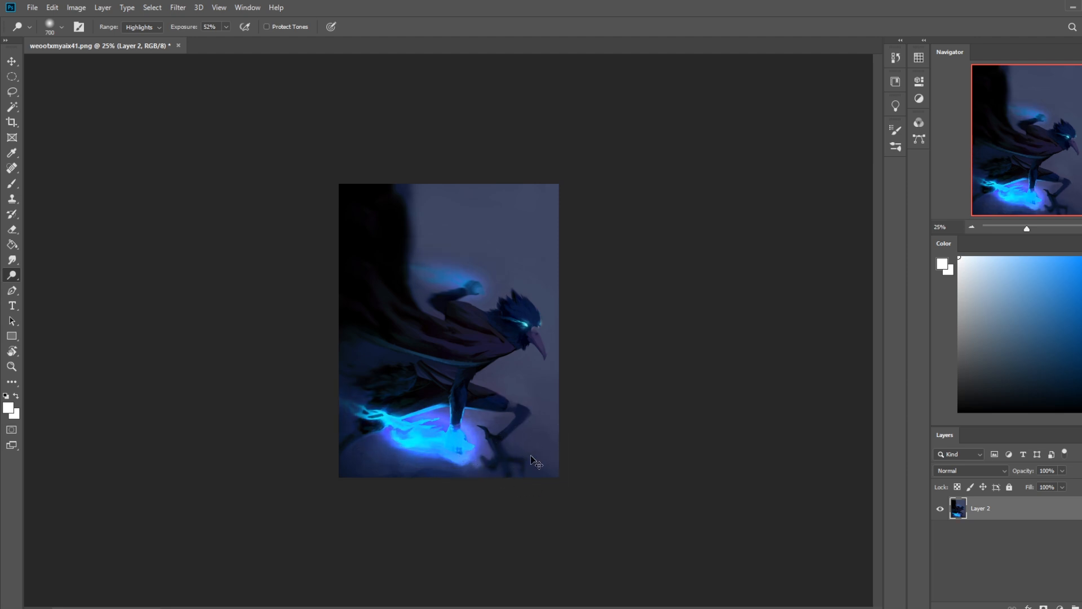
pyautogui.hotkey('ctrl', 'z')
pyautogui.hotkey('ctrl', 'z')
pyautogui.hotkey('ctrl', 'z')
pyautogui.hotkey('ctrl', 'z')
pyautogui.hotkey('ctrl', 'z')
pyautogui.hotkey('ctrl', 'z')
pyautogui.hotkey('ctrl', 'z')
pyautogui.hotkey('ctrl', 'z')
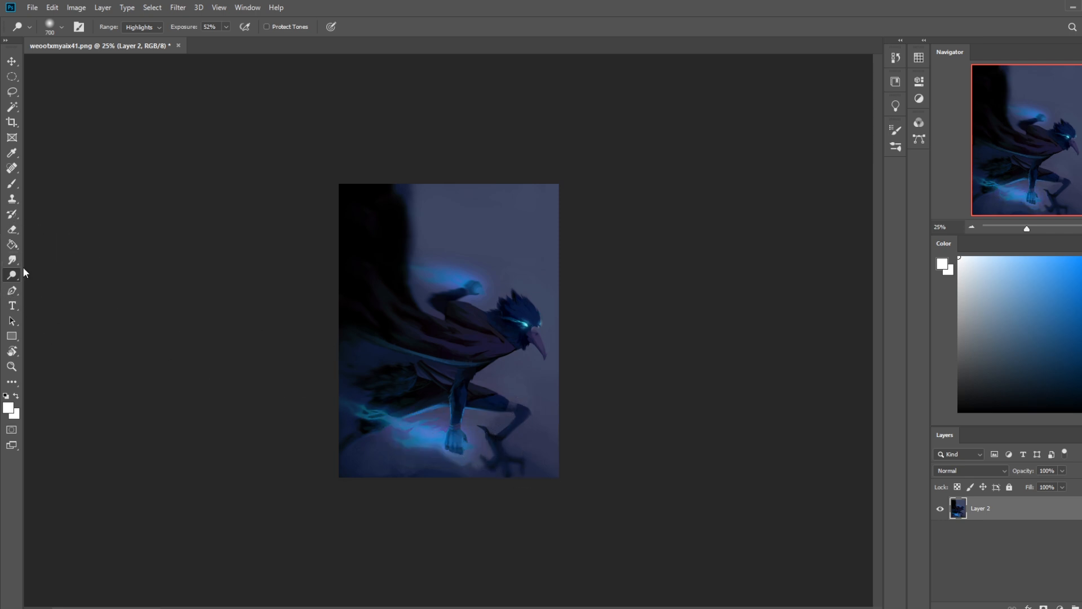
# Step: Saturate the energy around the planted fist and the raised hand with the 500 px Sponge tool at 34% flow
pyautogui.rightClick(14, 281)
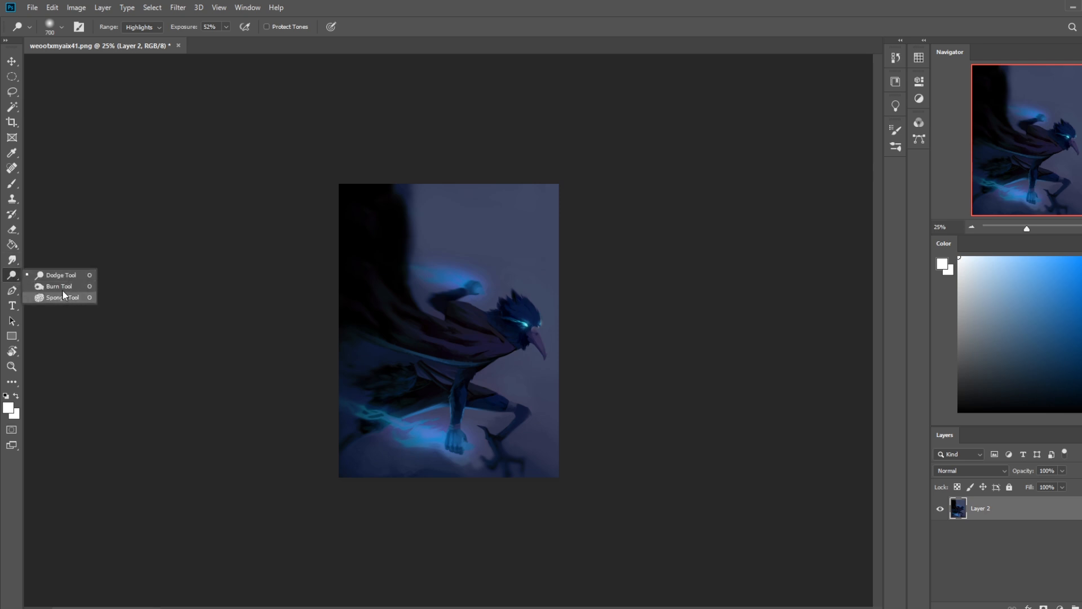
pyautogui.click(51, 286)
pyautogui.rightClick(12, 261)
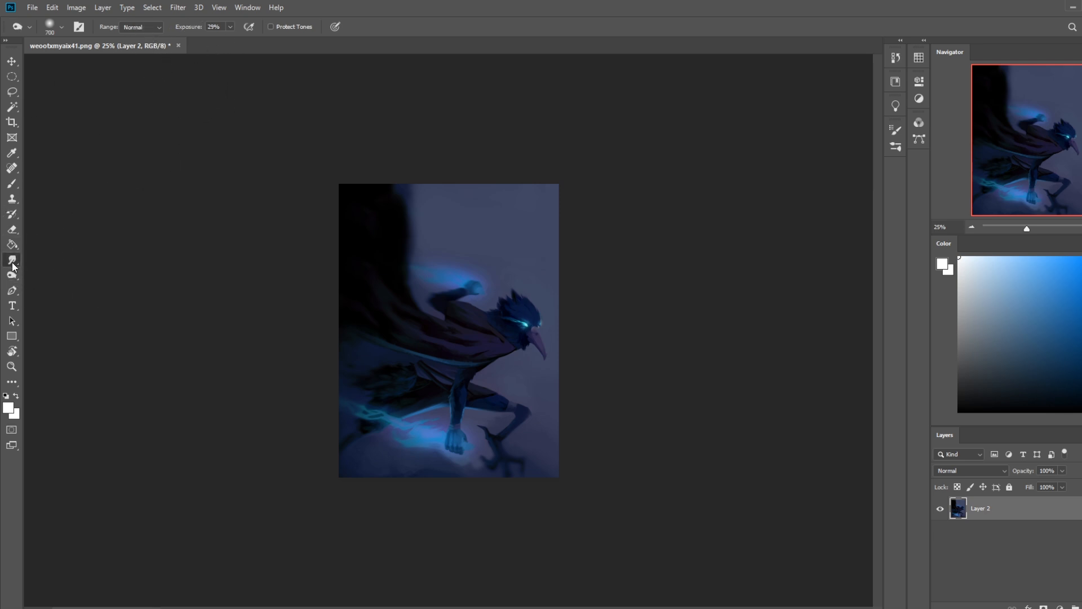
pyautogui.click(41, 281)
pyautogui.rightClick(13, 276)
pyautogui.click(54, 297)
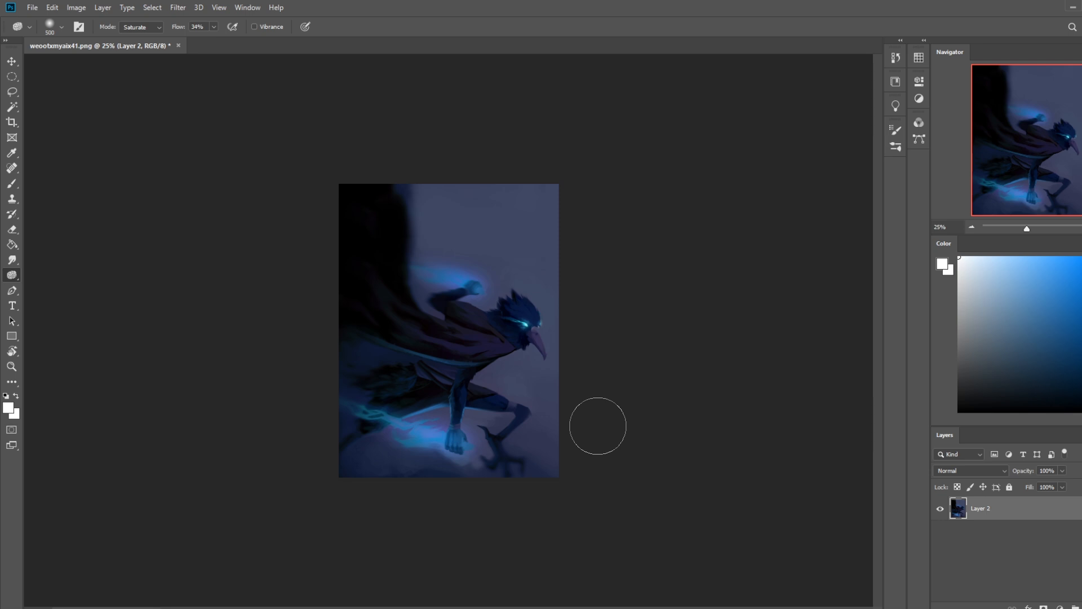
pyautogui.moveTo(464, 441)
pyautogui.mouseDown()
pyautogui.moveTo(423, 432)
pyautogui.moveTo(449, 429)
pyautogui.moveTo(249, 322)
pyautogui.moveTo(312, 391)
pyautogui.mouseUp()
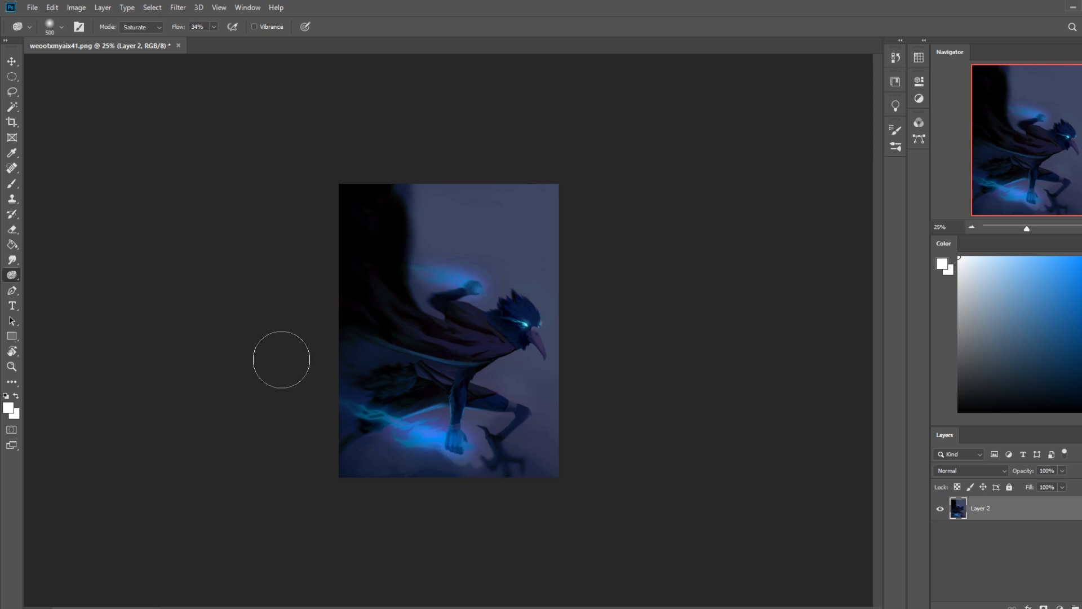
pyautogui.moveTo(484, 290); pyautogui.dragTo(407, 266)
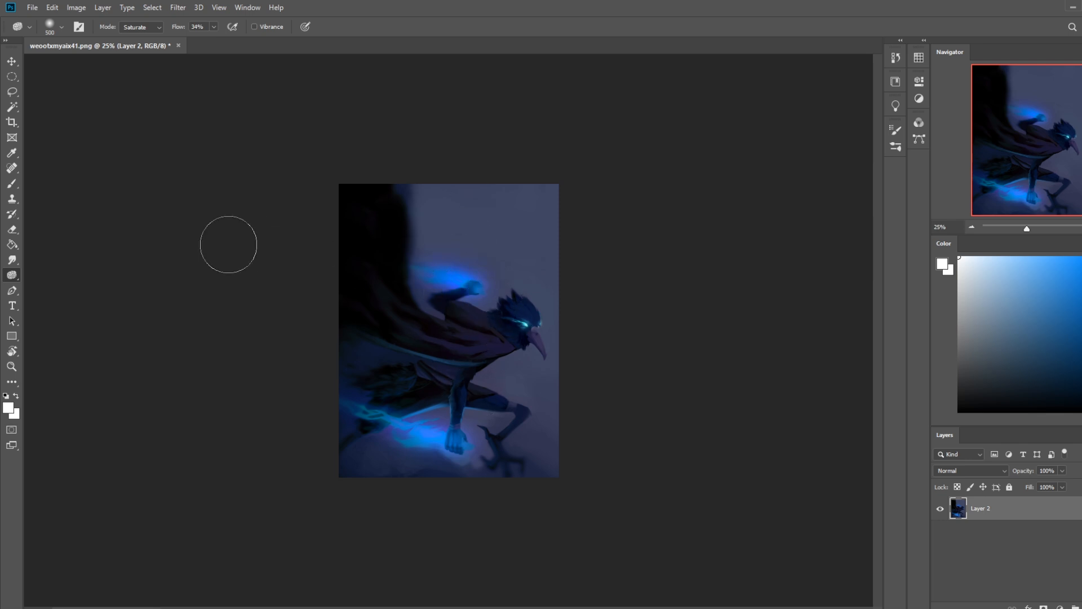
# Step: Saturate the cape and leg areas near the energy, and strengthen the blue around the planted fist
pyautogui.moveTo(380, 433); pyautogui.dragTo(386, 426)
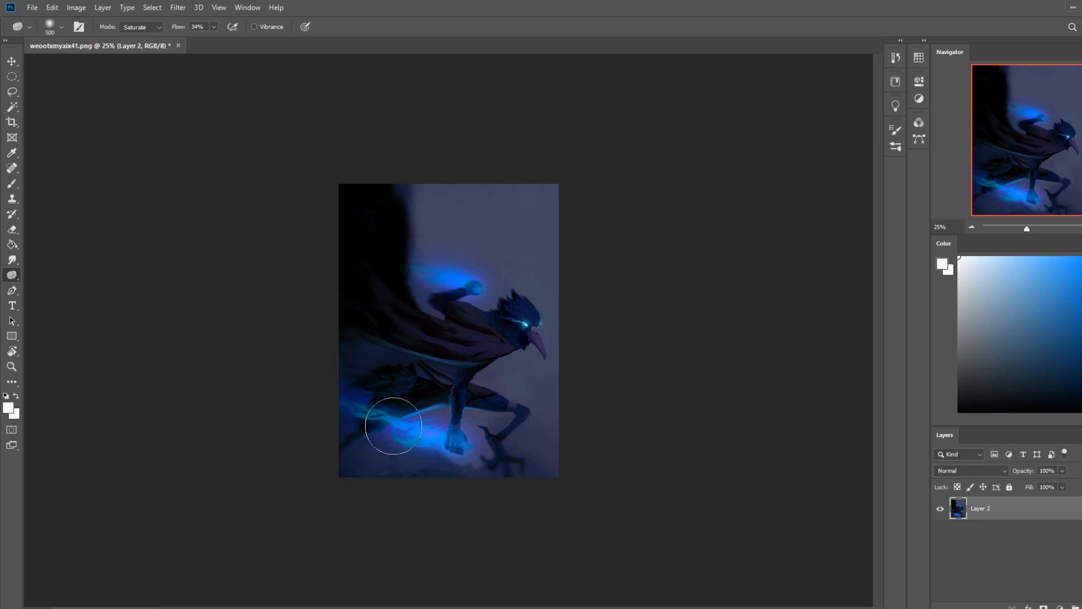
pyautogui.moveTo(384, 378)
pyautogui.mouseDown()
pyautogui.moveTo(369, 358)
pyautogui.moveTo(350, 377)
pyautogui.moveTo(380, 363)
pyautogui.moveTo(377, 351)
pyautogui.moveTo(331, 337)
pyautogui.moveTo(397, 354)
pyautogui.moveTo(321, 318)
pyautogui.moveTo(425, 387)
pyautogui.mouseUp()
pyautogui.moveTo(414, 330)
pyautogui.mouseDown()
pyautogui.moveTo(421, 380)
pyautogui.moveTo(429, 373)
pyautogui.moveTo(394, 362)
pyautogui.mouseUp()
pyautogui.moveTo(431, 452)
pyautogui.mouseDown()
pyautogui.moveTo(588, 483)
pyautogui.moveTo(343, 458)
pyautogui.moveTo(443, 472)
pyautogui.moveTo(64, 461)
pyautogui.moveTo(382, 436)
pyautogui.mouseUp()
pyautogui.hotkey('ctrl', 'z')
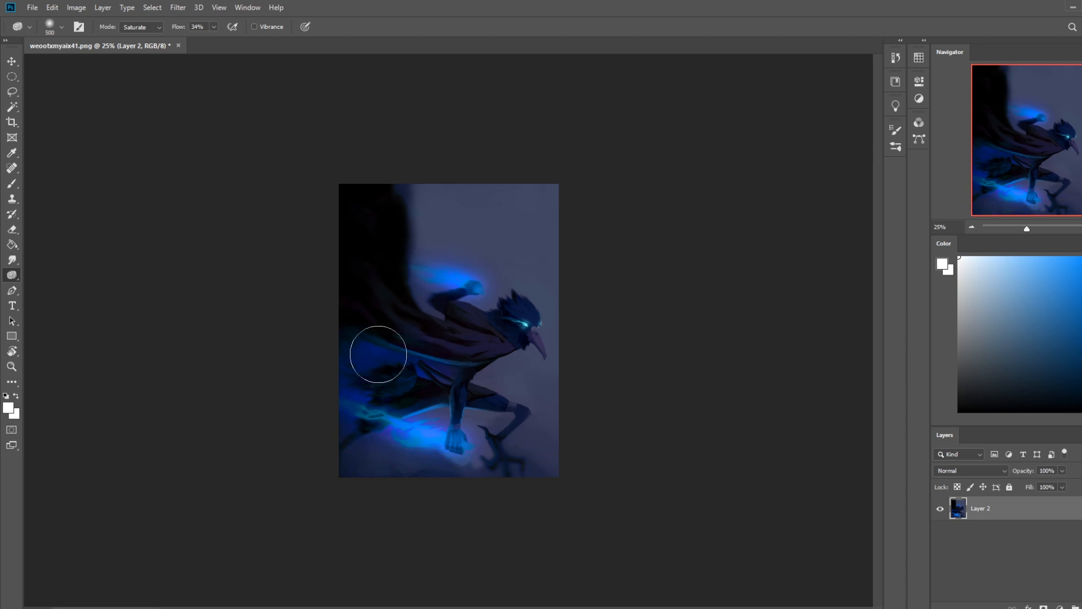
pyautogui.moveTo(331, 328)
pyautogui.mouseDown()
pyautogui.moveTo(470, 395)
pyautogui.moveTo(344, 409)
pyautogui.mouseUp()
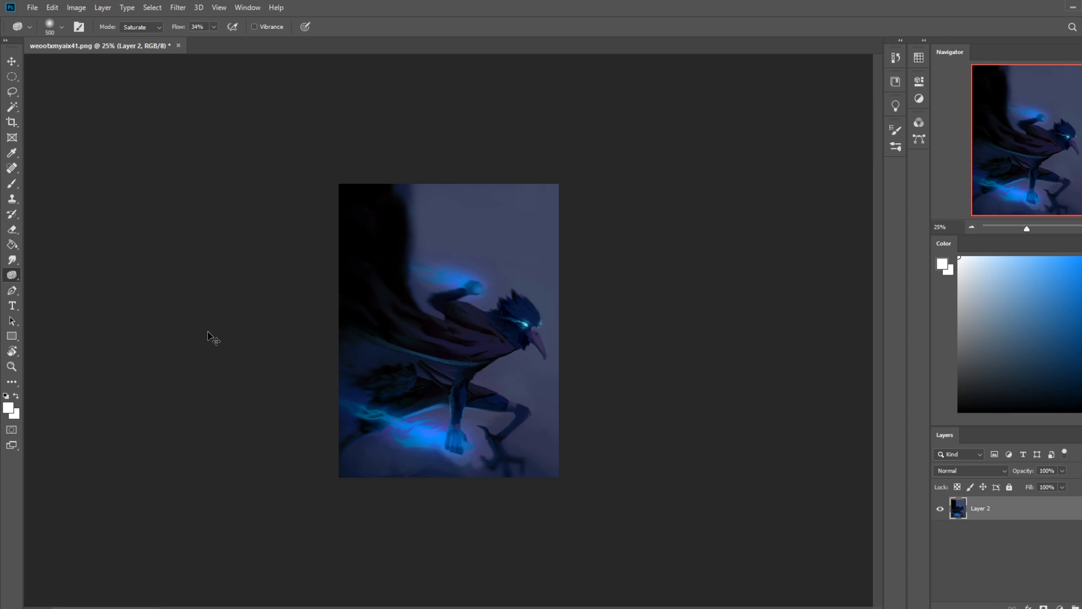
pyautogui.moveTo(454, 451)
pyautogui.mouseDown()
pyautogui.moveTo(368, 421)
pyautogui.moveTo(345, 398)
pyautogui.moveTo(481, 448)
pyautogui.mouseUp()
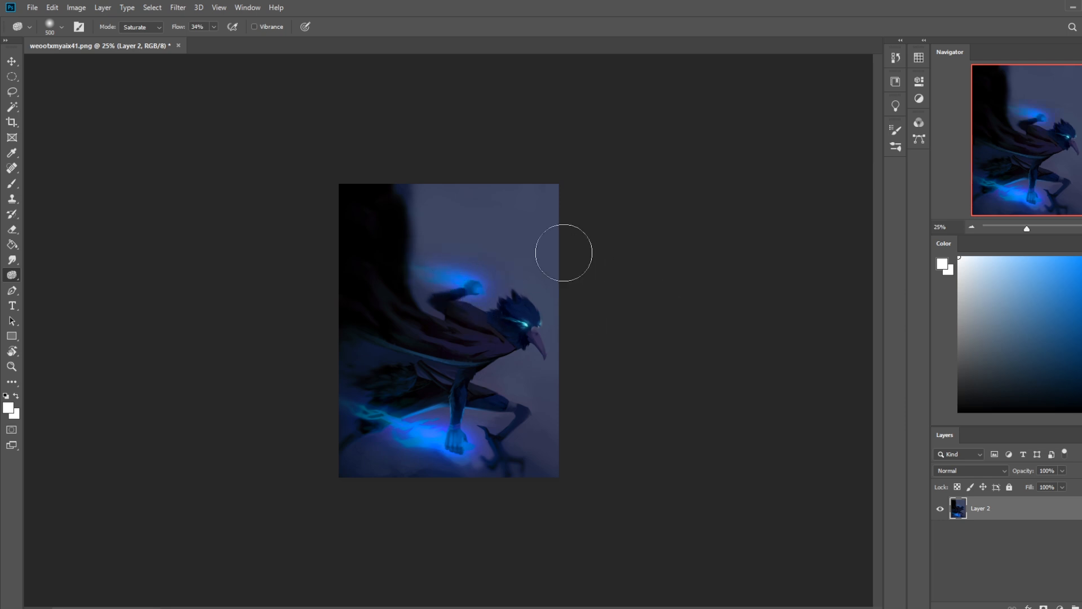
# Step: Sample a saturated blue from the glow below the planted fist, and recolor the eye's glow with a smaller brush in Color mode
pyautogui.press('b')
pyautogui.keyDown('alt'); pyautogui.click(443, 469); pyautogui.keyUp('alt')
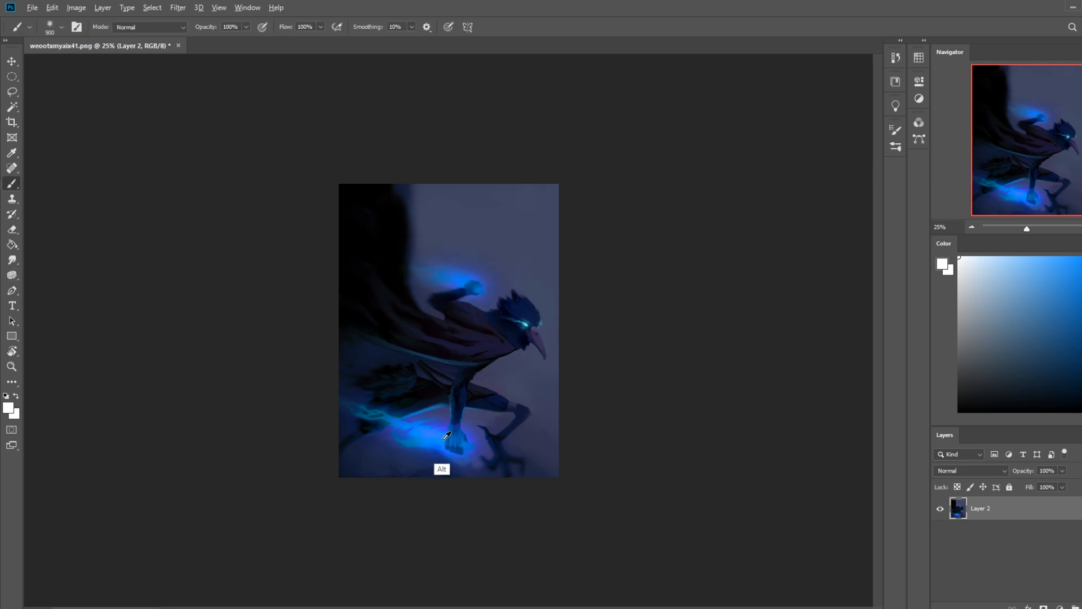
pyautogui.click(175, 27)
pyautogui.click(127, 319)
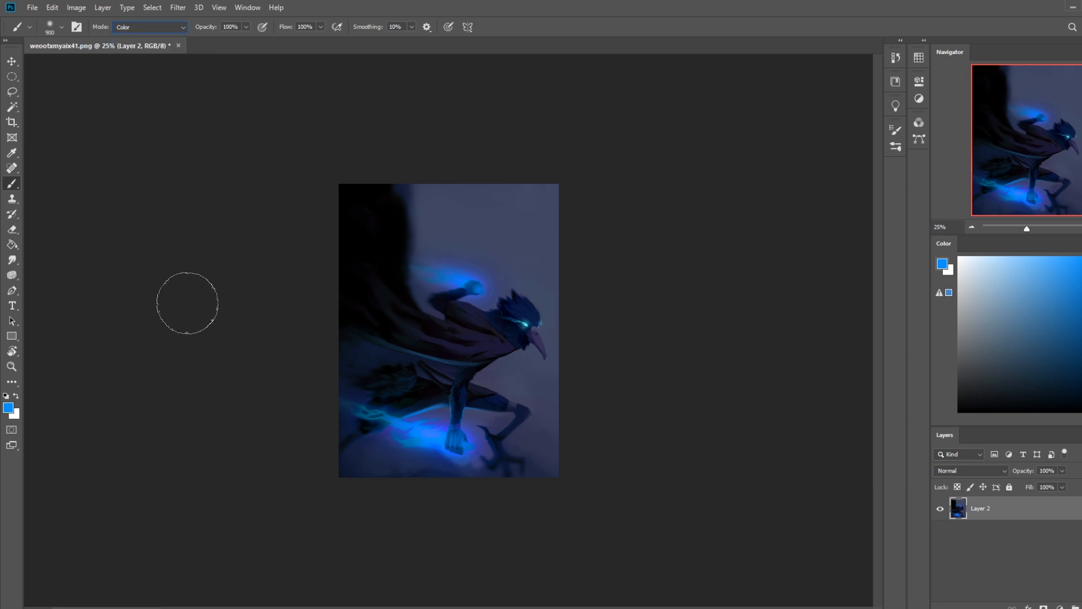
pyautogui.press('[')
pyautogui.press('[')
pyautogui.press('[')
pyautogui.press('[')
pyautogui.press('[')
pyautogui.press('[')
pyautogui.press('[')
pyautogui.press('[')
pyautogui.press('[')
pyautogui.press('[')
pyautogui.press('[')
# Step: Brighten the planted fist's highlights with a 100 px Dodge tip, and smudge the energy streaks behind it into a soft glow
pyautogui.moveTo(11, 275); pyautogui.dragTo(45, 280)
pyautogui.click(45, 280)
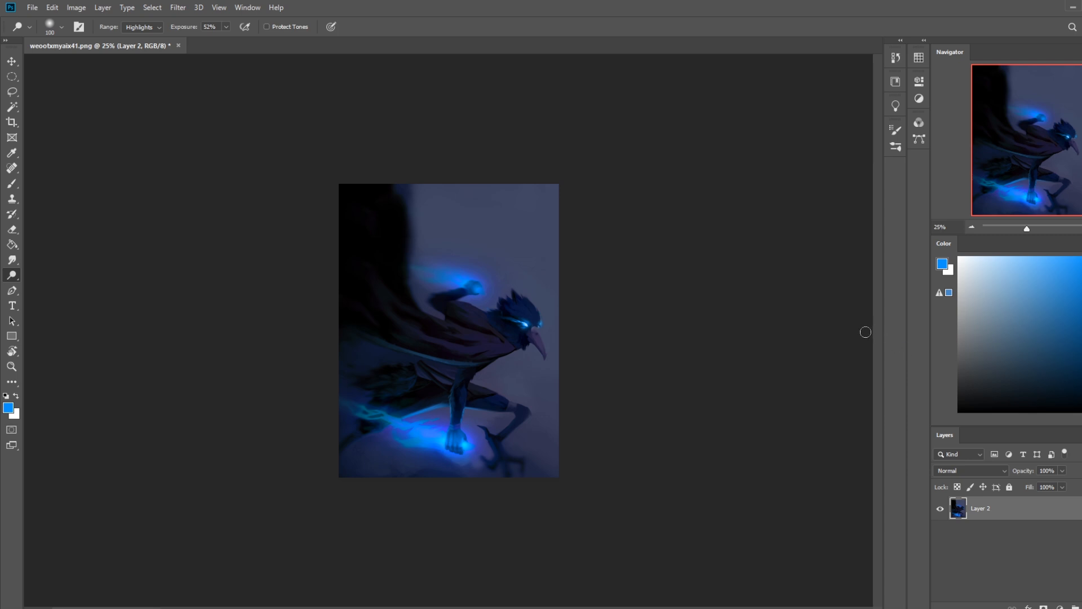
pyautogui.moveTo(14, 258); pyautogui.dragTo(54, 279)
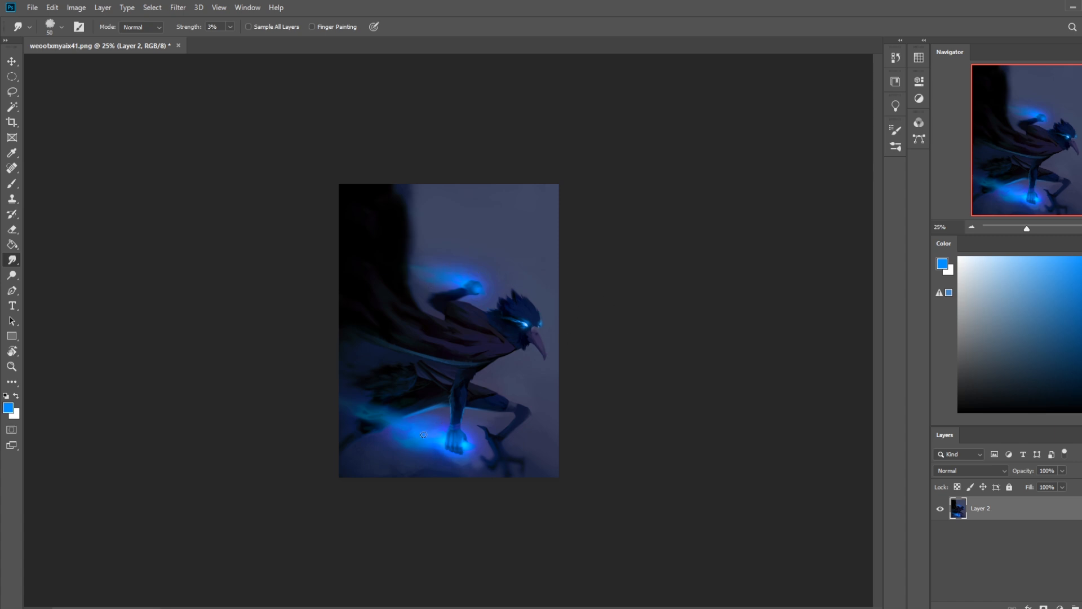
# Step: Try a hard-edged cyan energy bolt trailing from the planted fist, using a lasso selection and a new layer
pyautogui.press('l')
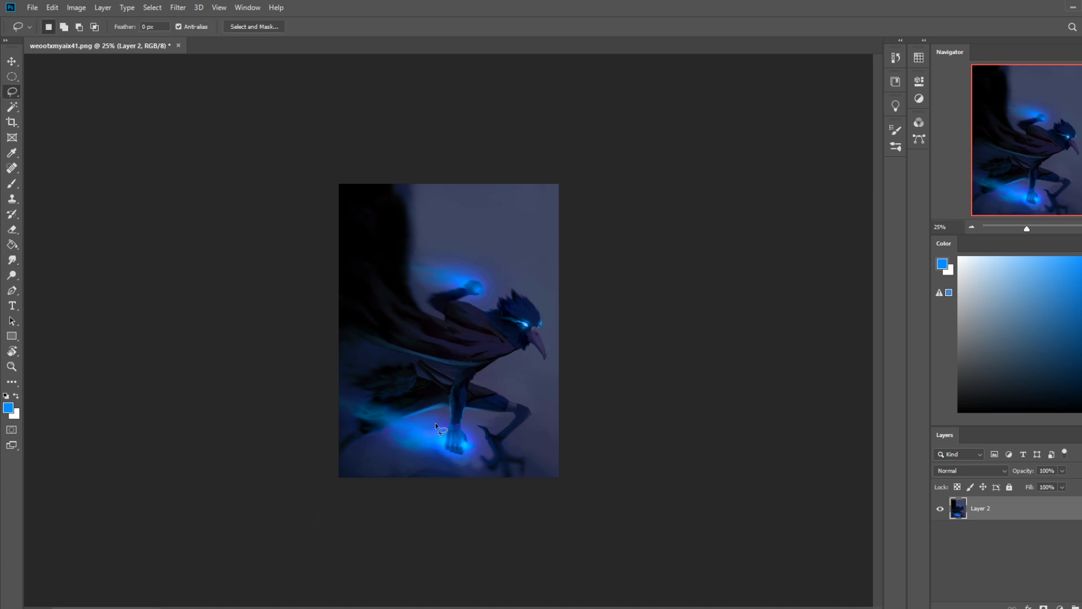
pyautogui.moveTo(385, 405)
pyautogui.mouseDown()
pyautogui.moveTo(445, 440)
pyautogui.moveTo(479, 446)
pyautogui.mouseUp()
pyautogui.hotkey('ctrl', 'd')
pyautogui.hotkey('ctrl', 'shift', 'alt', 'n')
pyautogui.press('b')
pyautogui.keyDown('alt'); pyautogui.click(470, 441); pyautogui.keyUp('alt')
pyautogui.moveTo(470, 448); pyautogui.dragTo(315, 378)
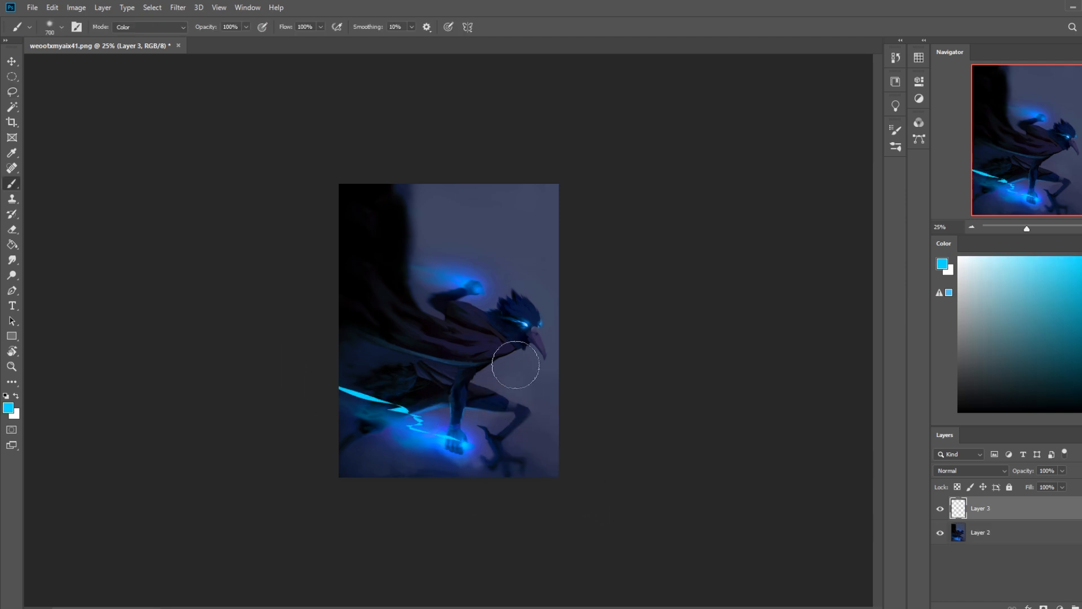
pyautogui.hotkey('ctrl', 'z')
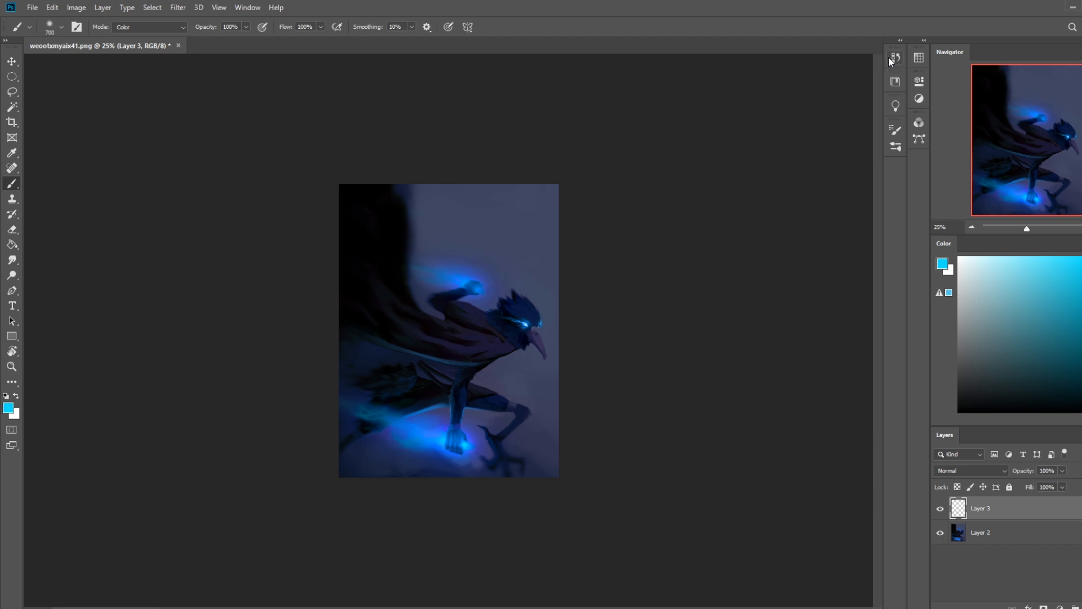
# Step: Try tinting the raised hand's glow cyan on a new layer in Color blend mode with a Normal-mode brush
pyautogui.hotkey('ctrl', 'alt', 'shift', 'n')
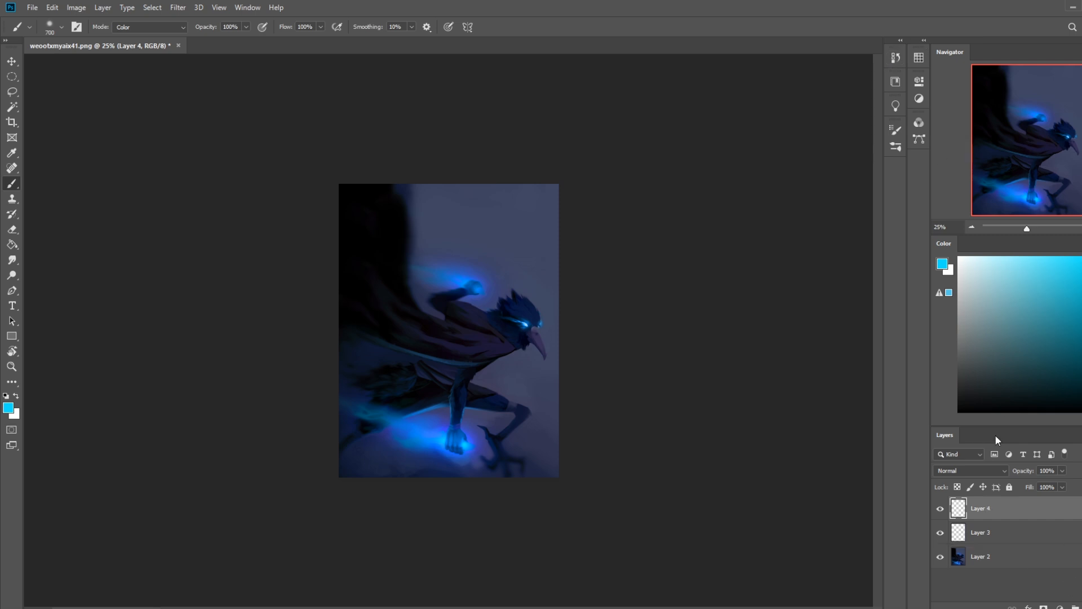
pyautogui.click(968, 471)
pyautogui.click(941, 597)
pyautogui.click(155, 28)
pyautogui.click(148, 33)
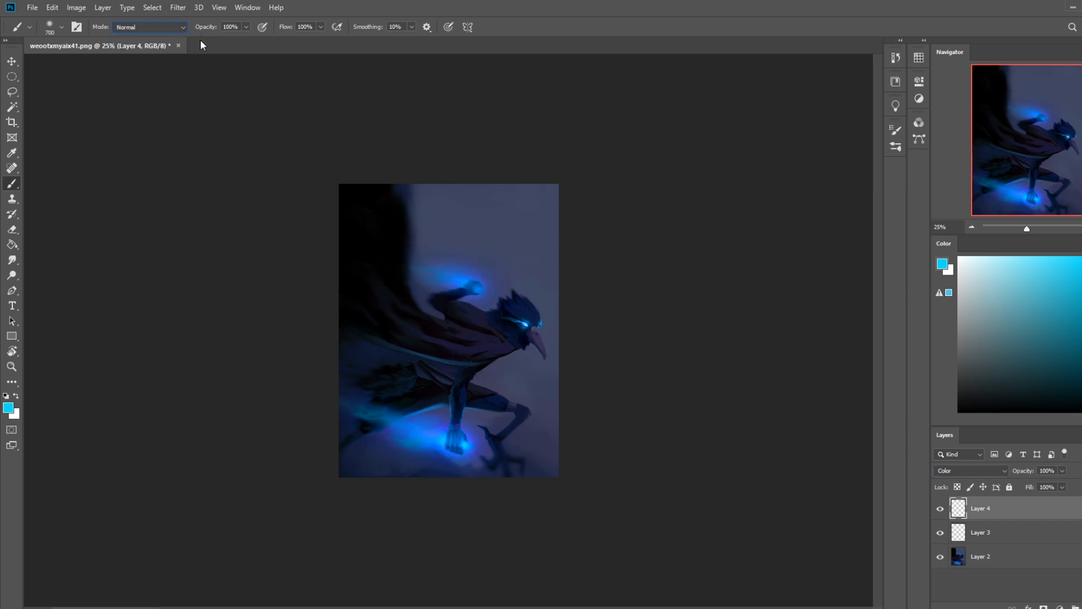
pyautogui.press('m')
pyautogui.rightClick(480, 290)
pyautogui.click(501, 297)
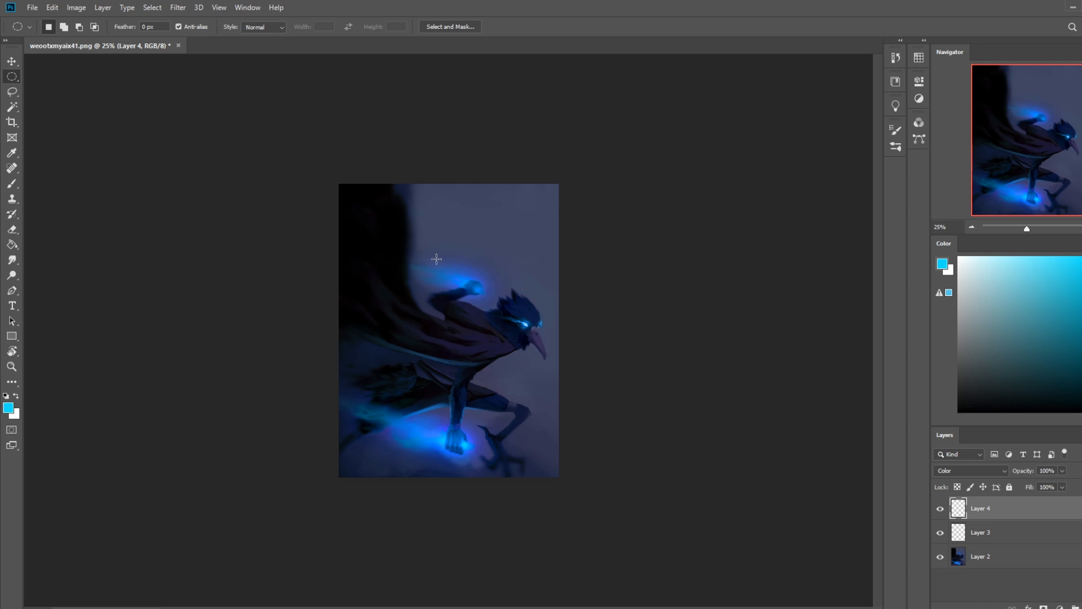
pyautogui.press('b')
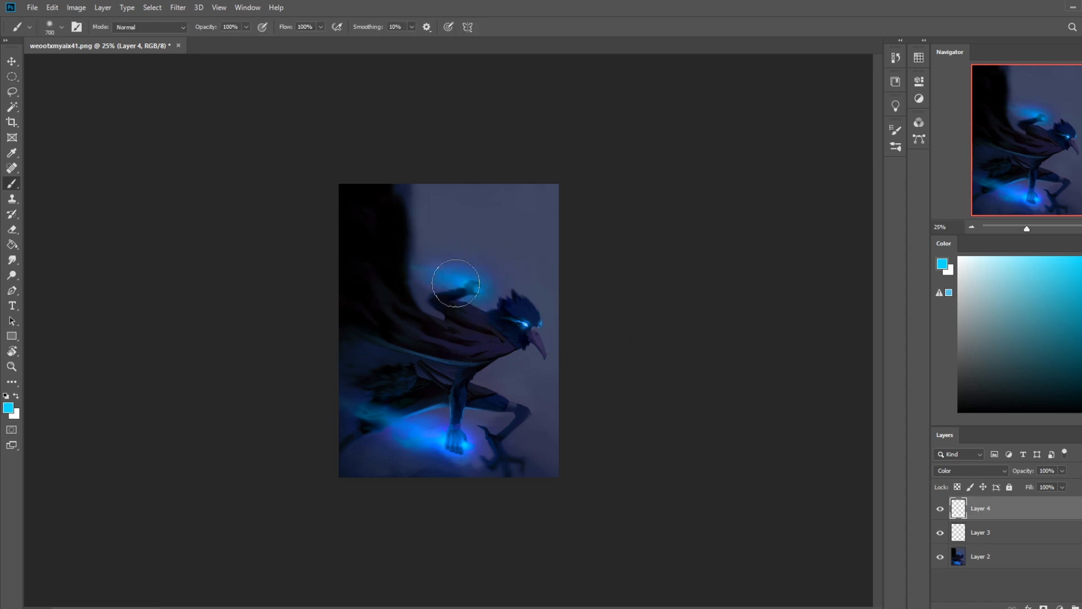
pyautogui.moveTo(444, 282)
pyautogui.mouseDown()
pyautogui.moveTo(419, 267)
pyautogui.moveTo(506, 304)
pyautogui.moveTo(534, 333)
pyautogui.moveTo(399, 241)
pyautogui.mouseUp()
pyautogui.hotkey('ctrl', 'z')
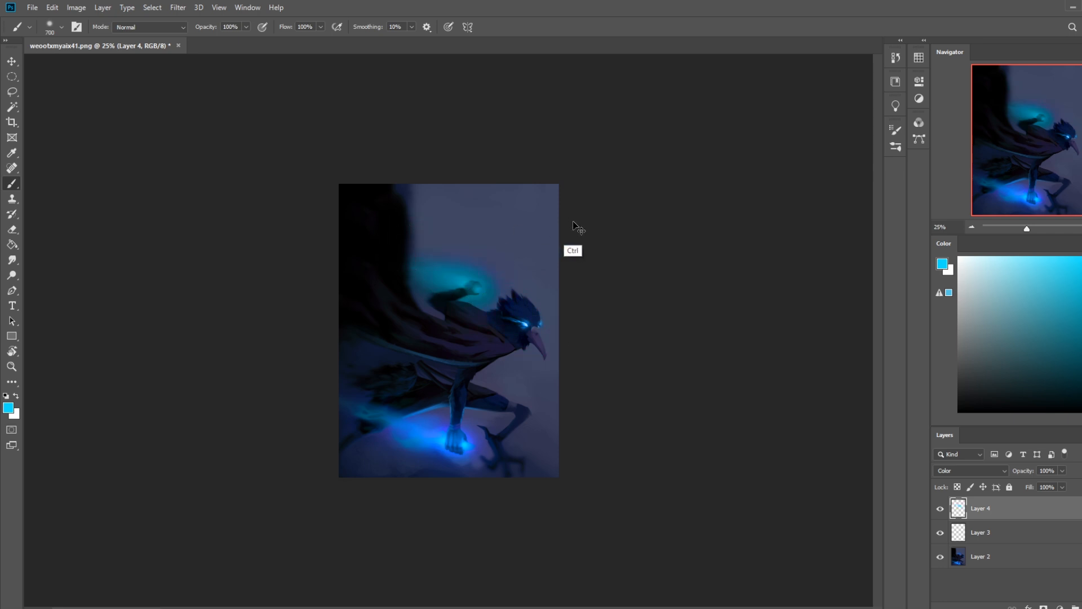
pyautogui.hotkey('ctrl', 'z')
# Step: Tint the glows at the raised hand, planted fist and eye cyan directly on Layer 2 with a 700 px Color-mode brush
pyautogui.click(986, 549)
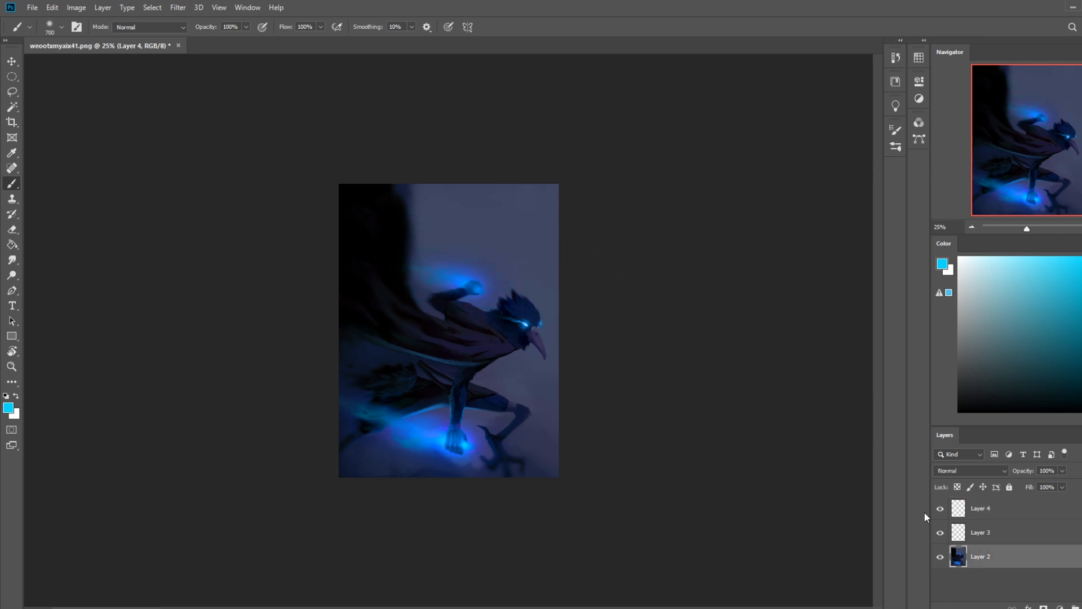
pyautogui.click(121, 28)
pyautogui.click(133, 319)
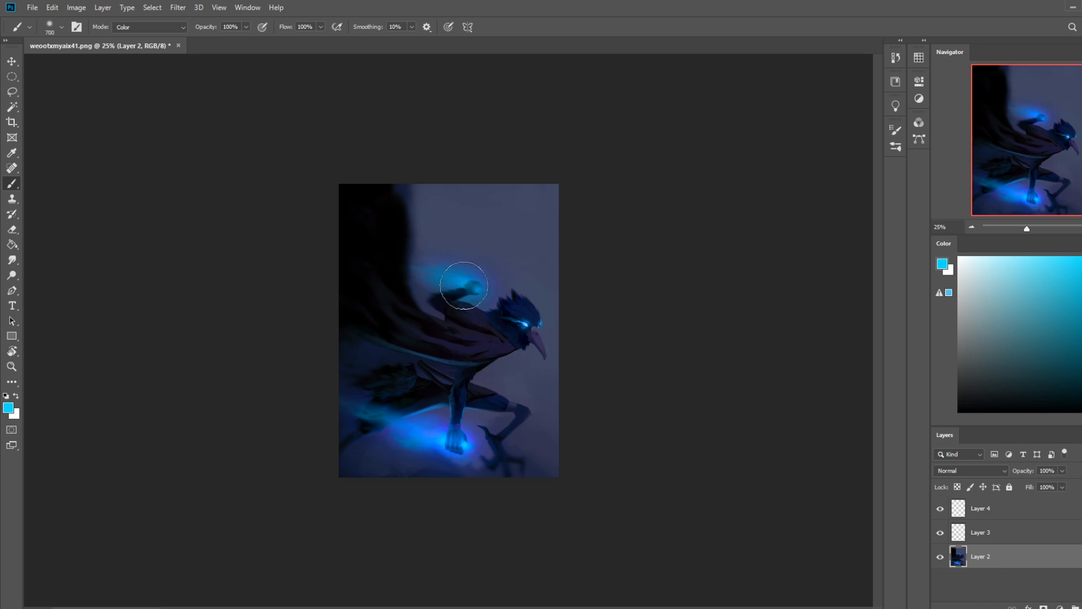
pyautogui.moveTo(464, 272); pyautogui.dragTo(433, 273)
pyautogui.moveTo(453, 442)
pyautogui.mouseDown()
pyautogui.moveTo(408, 411)
pyautogui.moveTo(480, 454)
pyautogui.mouseUp()
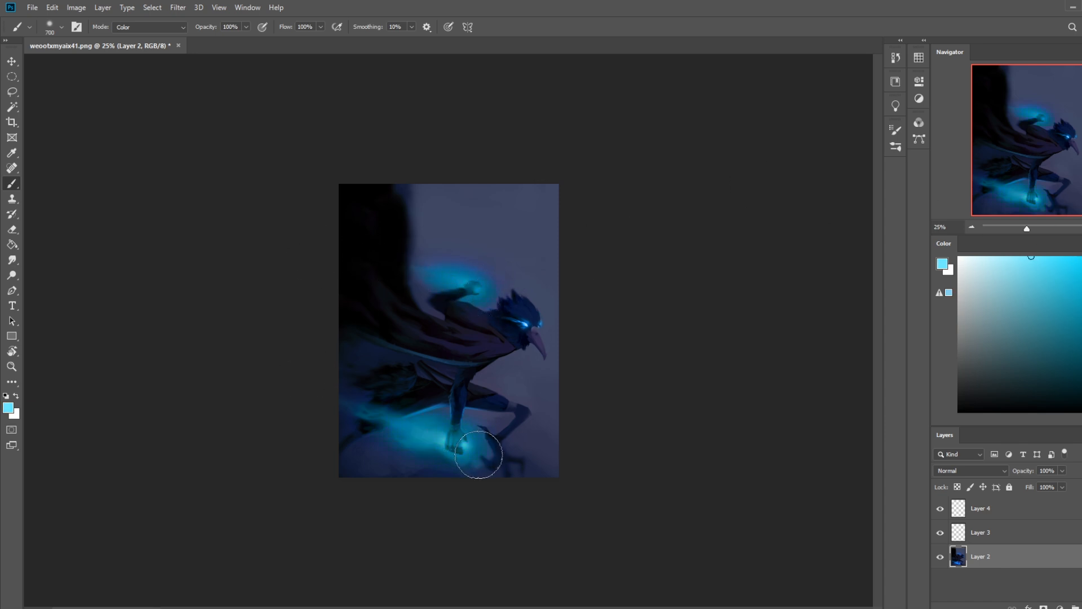
pyautogui.moveTo(529, 322); pyautogui.dragTo(539, 327)
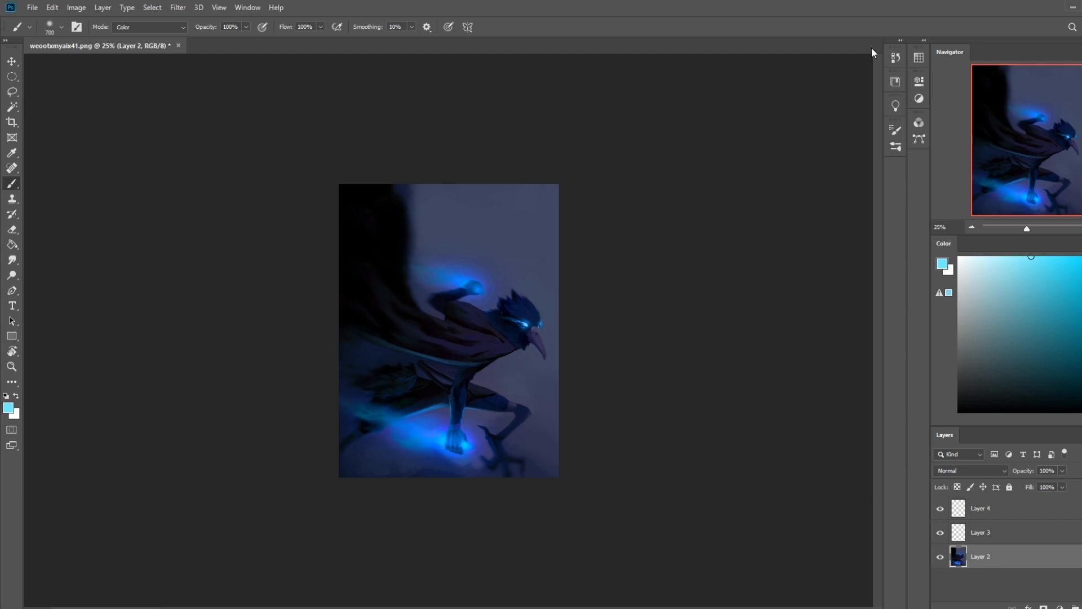
# Step: Add a new layer above Layer 4 and enlarge the brush to 4000 px
pyautogui.click(1026, 510)
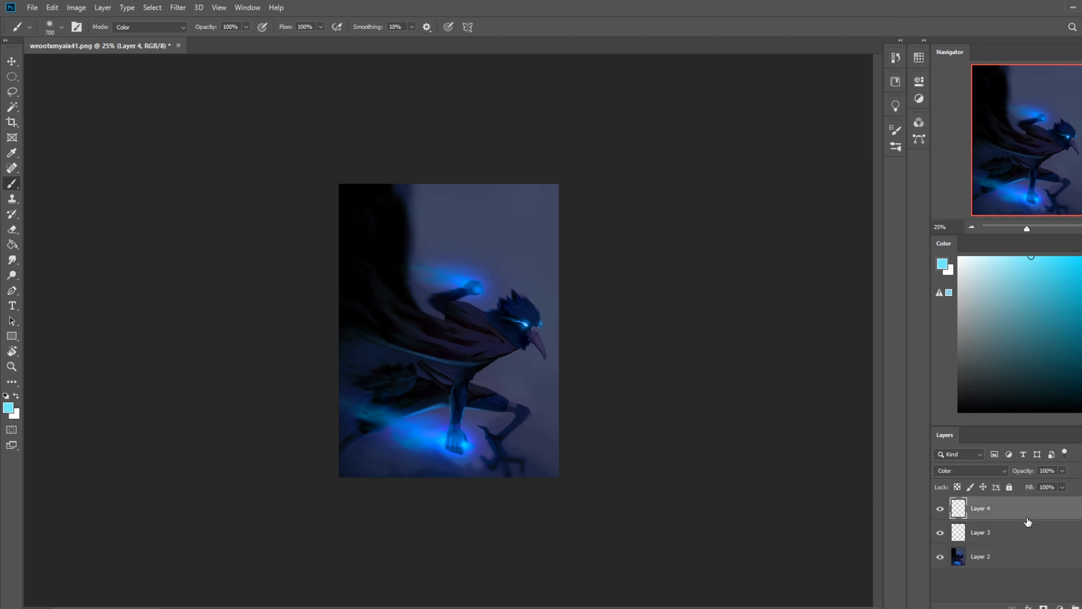
pyautogui.hotkey('ctrl', 'shift', 'alt', 'n')
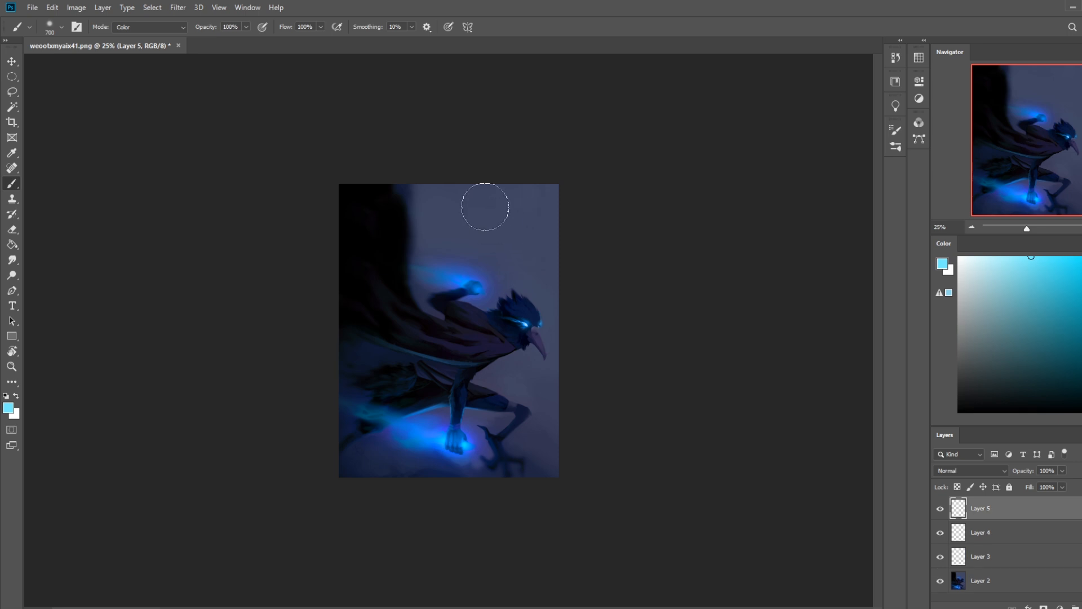
pyautogui.press(']')
pyautogui.press(']')
pyautogui.press(']')
pyautogui.press(']')
pyautogui.press(']')
pyautogui.press(']')
pyautogui.press(']')
pyautogui.press(']')
pyautogui.press(']')
pyautogui.press(']')
pyautogui.press(']')
pyautogui.press(']')
pyautogui.press(']')
pyautogui.press(']')
pyautogui.press(']')
pyautogui.press(']')
pyautogui.press(']')
pyautogui.press(']')
pyautogui.press(']')
pyautogui.press(']')
pyautogui.press(']')
pyautogui.press(']')
pyautogui.press(']')
pyautogui.press(']')
pyautogui.press(']')
pyautogui.press(']')
pyautogui.press(']')
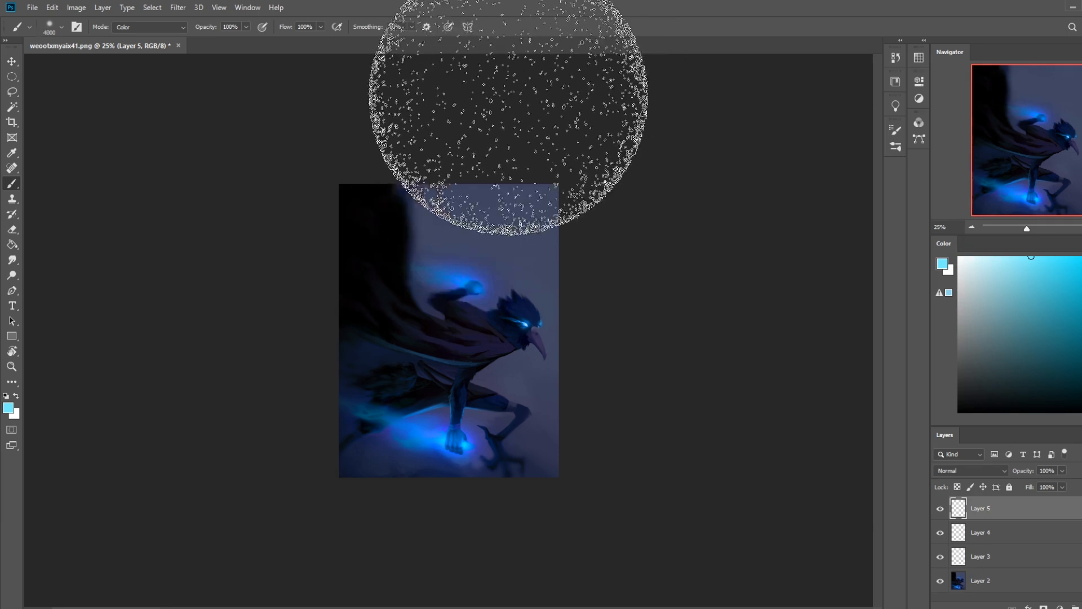
# Step: Set Layer 5 to Darken blend mode and try a heavy black shade over the upper part of the painting
pyautogui.keyDown('alt'); pyautogui.click(532, 225); pyautogui.keyUp('alt')
pyautogui.moveTo(530, 226); pyautogui.dragTo(515, 180)
pyautogui.keyDown('alt'); pyautogui.click(371, 216); pyautogui.keyUp('alt')
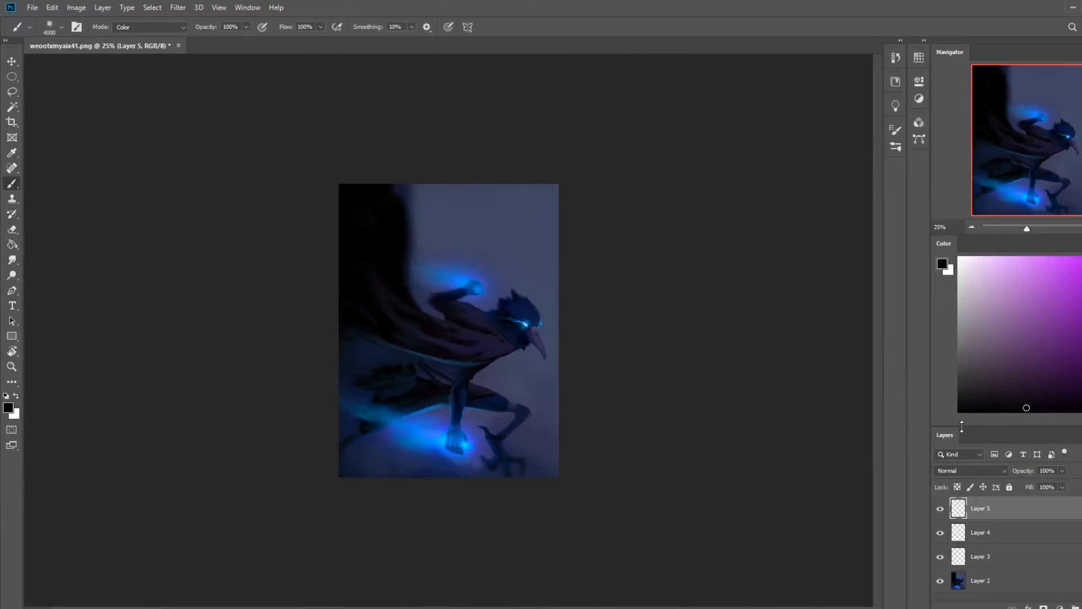
pyautogui.click(955, 475)
pyautogui.click(958, 363)
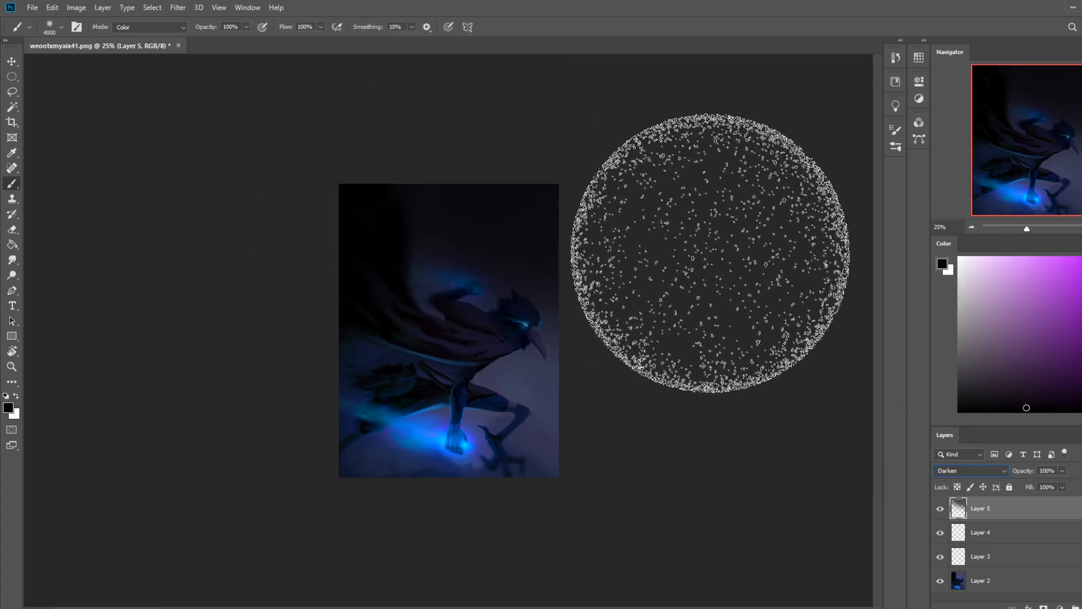
pyautogui.hotkey('ctrl', '-')
pyautogui.hotkey('ctrl', 'z')
# Step: Darken the upper background in black on Layer 5 using a Normal-mode brush at 15% opacity, reducing its size to 2400 px
pyautogui.click(160, 28)
pyautogui.moveTo(235, 37)
pyautogui.mouseDown()
pyautogui.moveTo(208, 39)
pyautogui.moveTo(239, 40)
pyautogui.mouseUp()
pyautogui.click(151, 38)
pyautogui.moveTo(380, 222)
pyautogui.mouseDown()
pyautogui.moveTo(666, 336)
pyautogui.moveTo(352, 201)
pyautogui.moveTo(411, 200)
pyautogui.mouseUp()
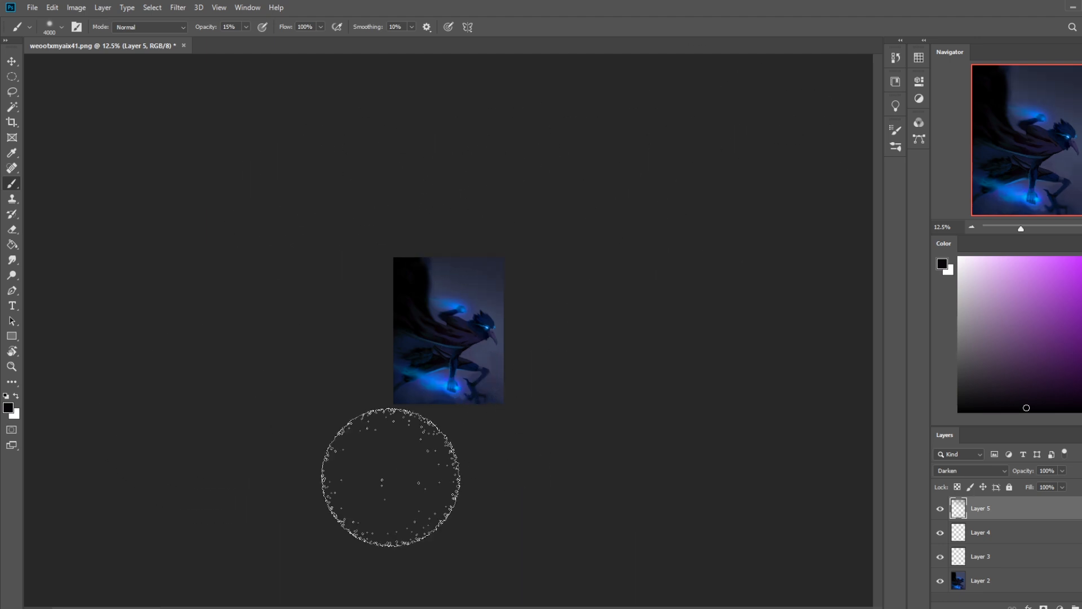
pyautogui.press('[')
pyautogui.press('[')
pyautogui.press('[')
pyautogui.press('[')
pyautogui.press('[')
pyautogui.press('[')
pyautogui.press('[')
pyautogui.press('[')
pyautogui.press('[')
pyautogui.press('[')
pyautogui.press('[')
pyautogui.press('[')
pyautogui.press('[')
pyautogui.press('[')
pyautogui.press('[')
pyautogui.press('[')
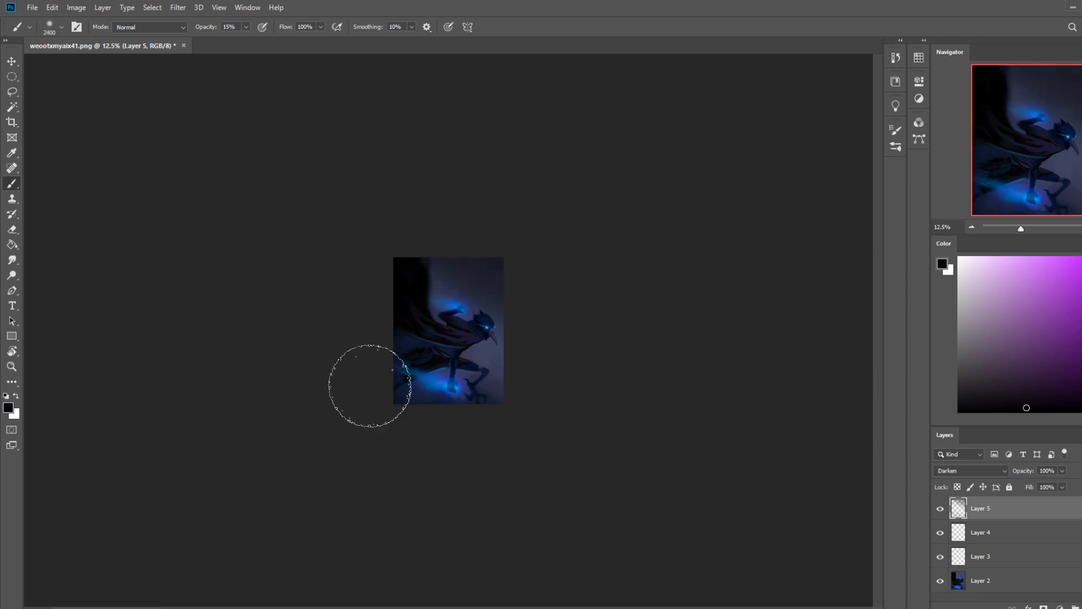
# Step: Try a white haze over the figure and background on a new layer with the 2400 px brush
pyautogui.click(959, 257)
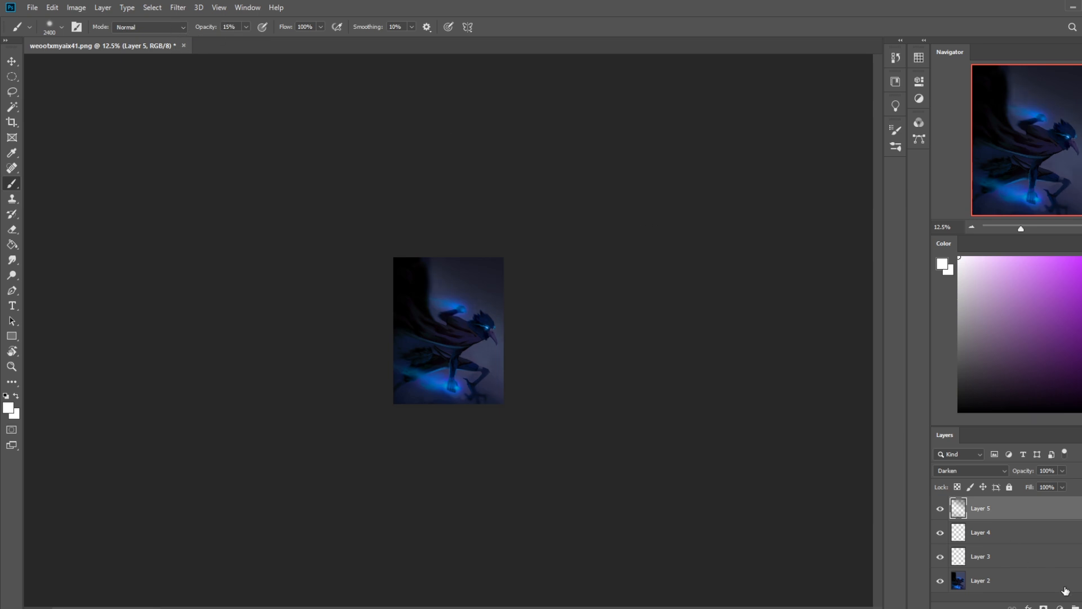
pyautogui.hotkey('ctrl', 'shift', 'alt', 'n')
pyautogui.moveTo(494, 363)
pyautogui.mouseDown()
pyautogui.moveTo(401, 228)
pyautogui.moveTo(386, 268)
pyautogui.moveTo(512, 380)
pyautogui.moveTo(436, 299)
pyautogui.mouseUp()
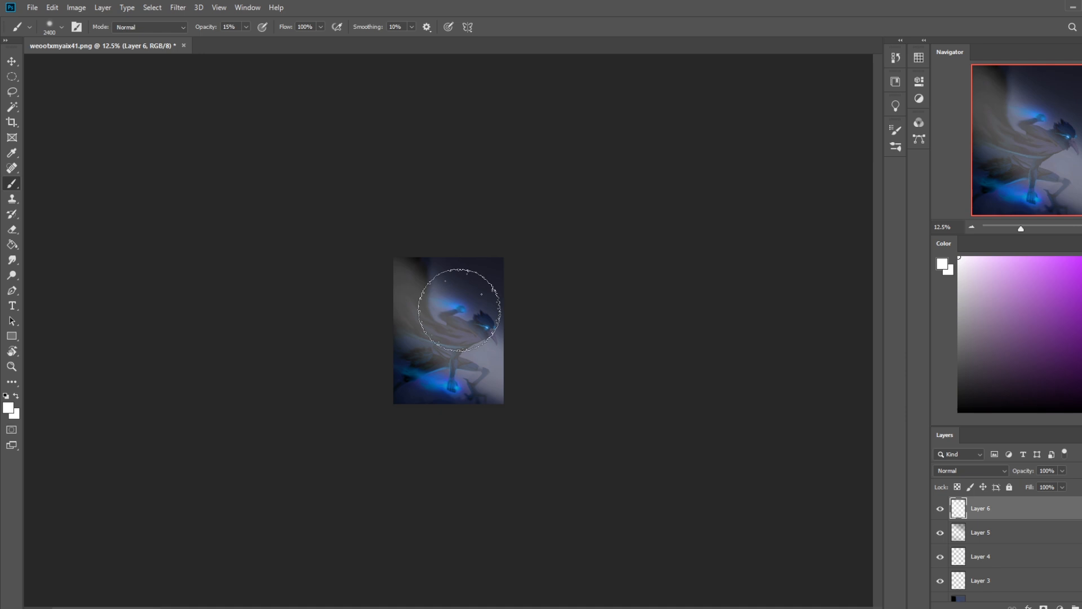
pyautogui.hotkey('ctrl', 'z')
pyautogui.hotkey('ctrl', 'z')
pyautogui.hotkey('ctrl', 'z')
pyautogui.hotkey('ctrl', 'z')
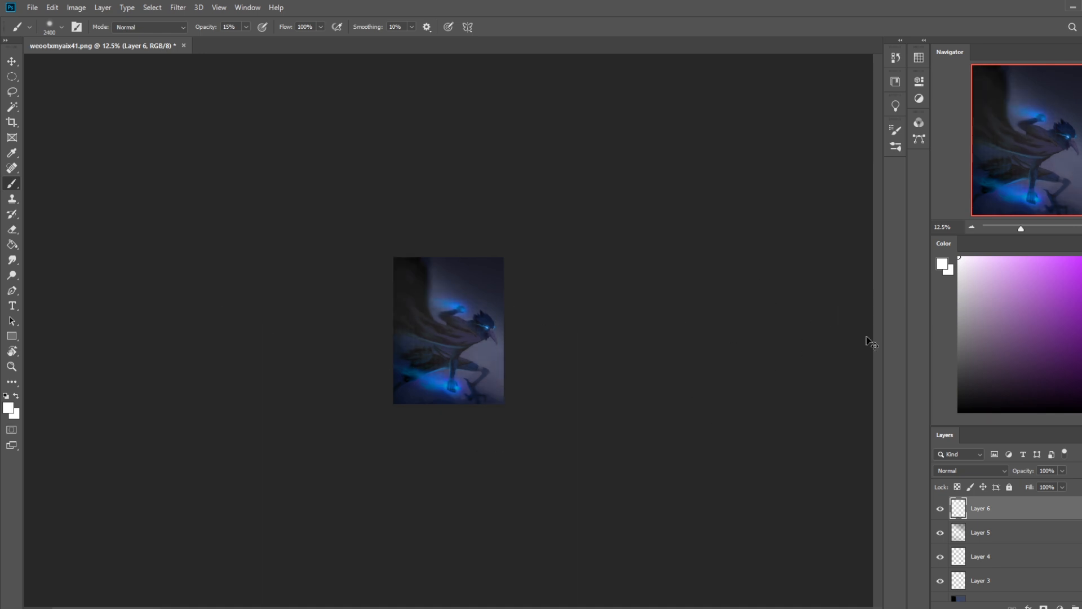
pyautogui.moveTo(496, 355); pyautogui.dragTo(358, 242)
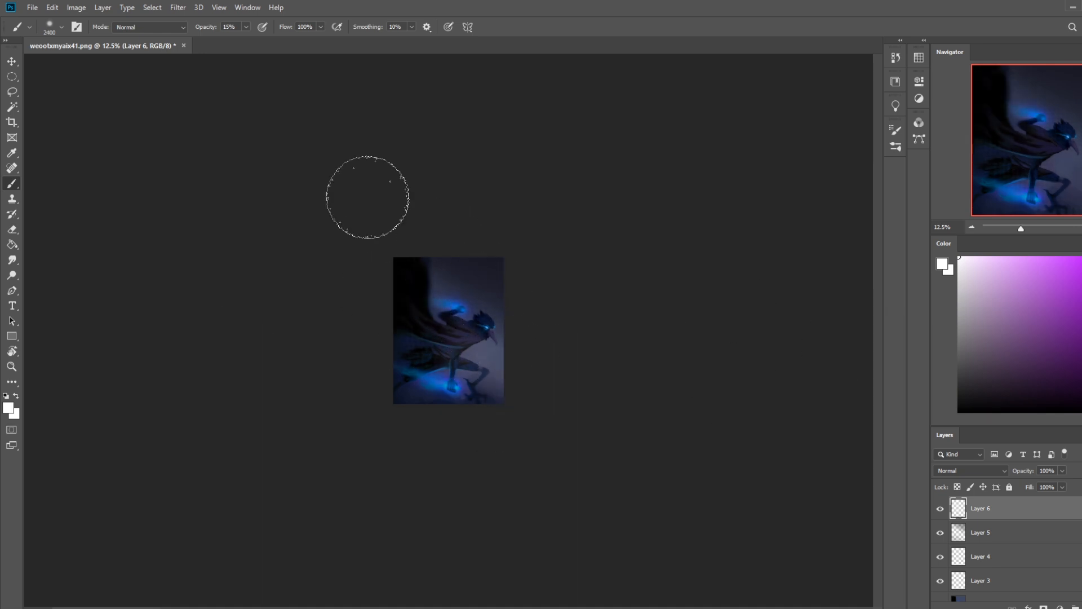
pyautogui.hotkey('ctrl', 'z')
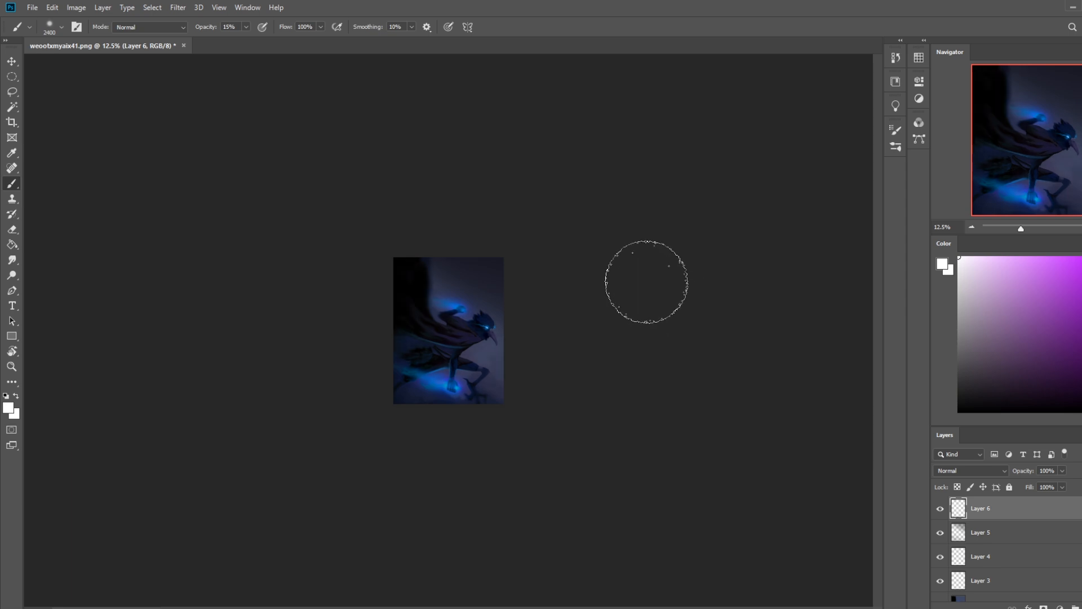
# Step: Compare the painting with and without Layer 5, and erase its darkening around the planted fist with a soft 500 px eraser
pyautogui.click(941, 535)
pyautogui.click(942, 535)
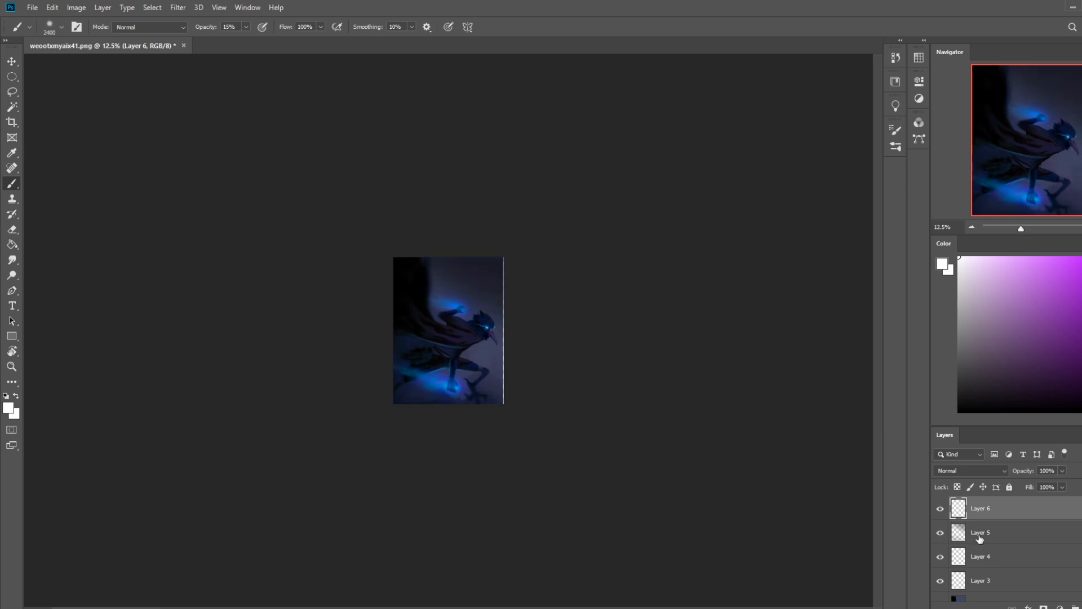
pyautogui.click(972, 535)
pyautogui.hotkey('ctrl', '+')
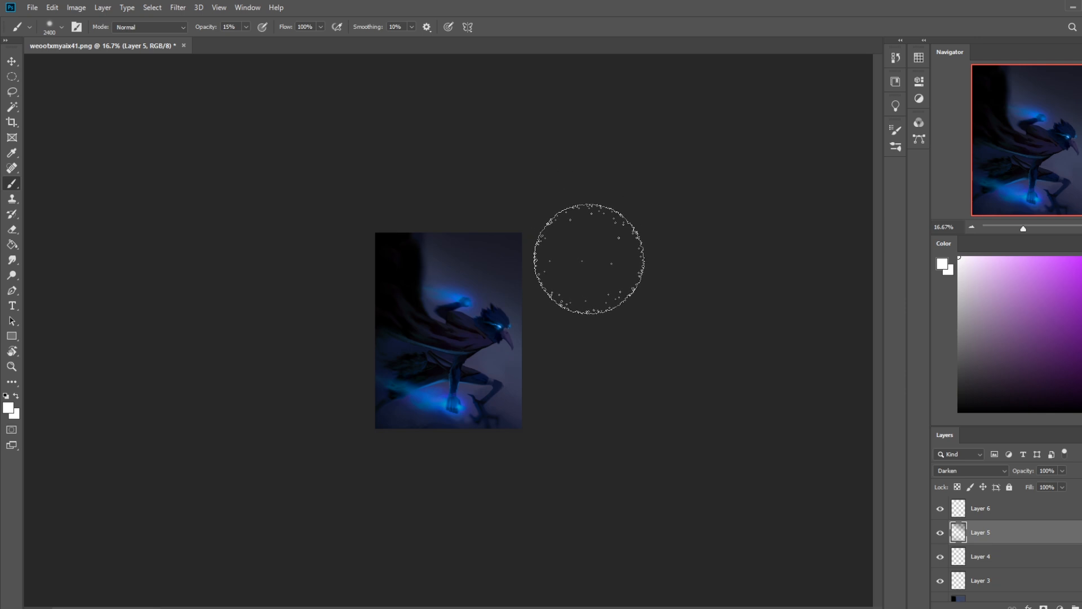
pyautogui.press('e')
pyautogui.rightClick(437, 297)
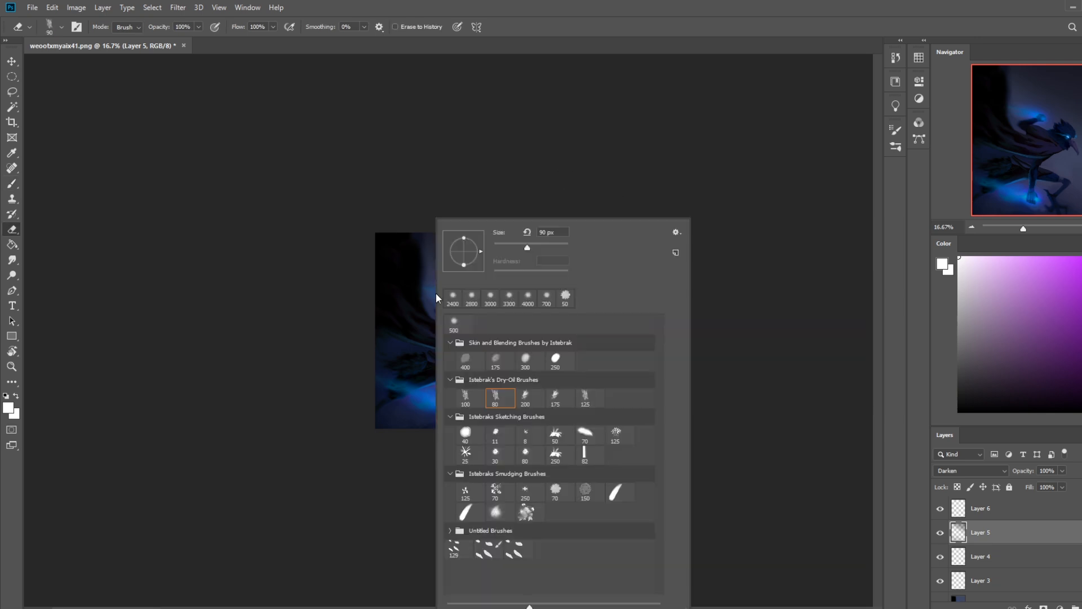
pyautogui.doubleClick(458, 330)
pyautogui.moveTo(460, 406)
pyautogui.mouseDown()
pyautogui.moveTo(424, 404)
pyautogui.moveTo(480, 383)
pyautogui.mouseUp()
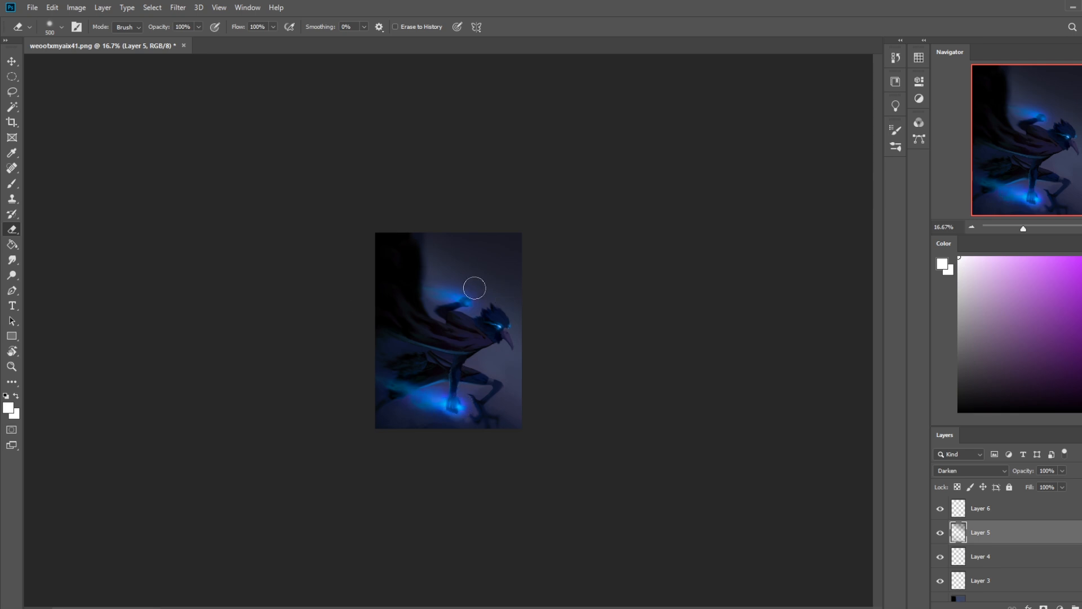
# Step: Soften Layer 5's darkening around the glowing hand and background with a 2200 px eraser at 46% opacity
pyautogui.press(']')
pyautogui.press(']')
pyautogui.press(']')
pyautogui.press(']')
pyautogui.press(']')
pyautogui.press(']')
pyautogui.press(']')
pyautogui.press(']')
pyautogui.press(']')
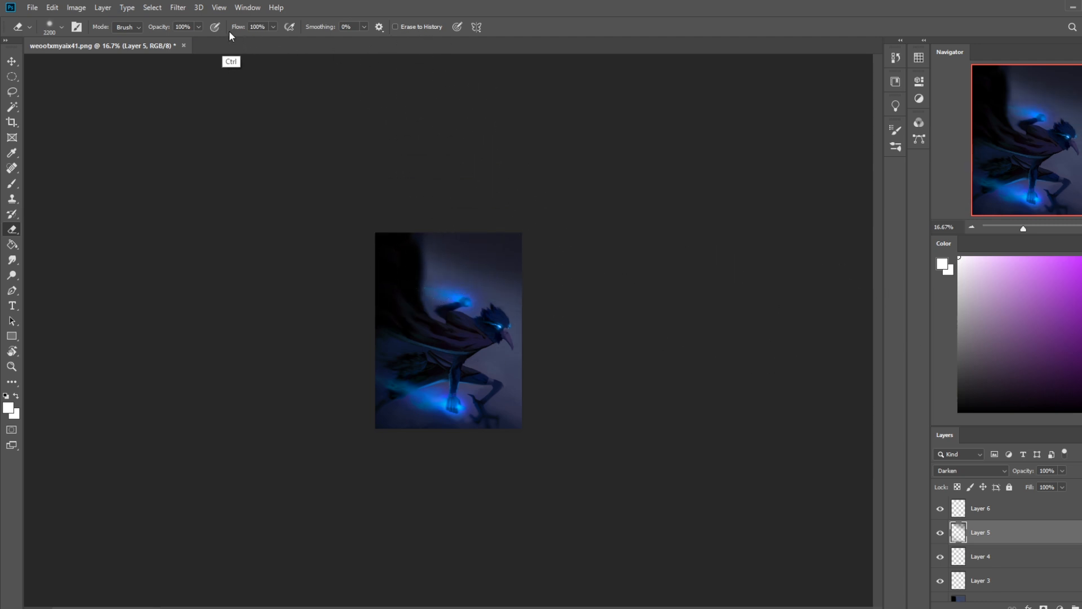
pyautogui.click(198, 26)
pyautogui.moveTo(387, 259); pyautogui.dragTo(829, 428)
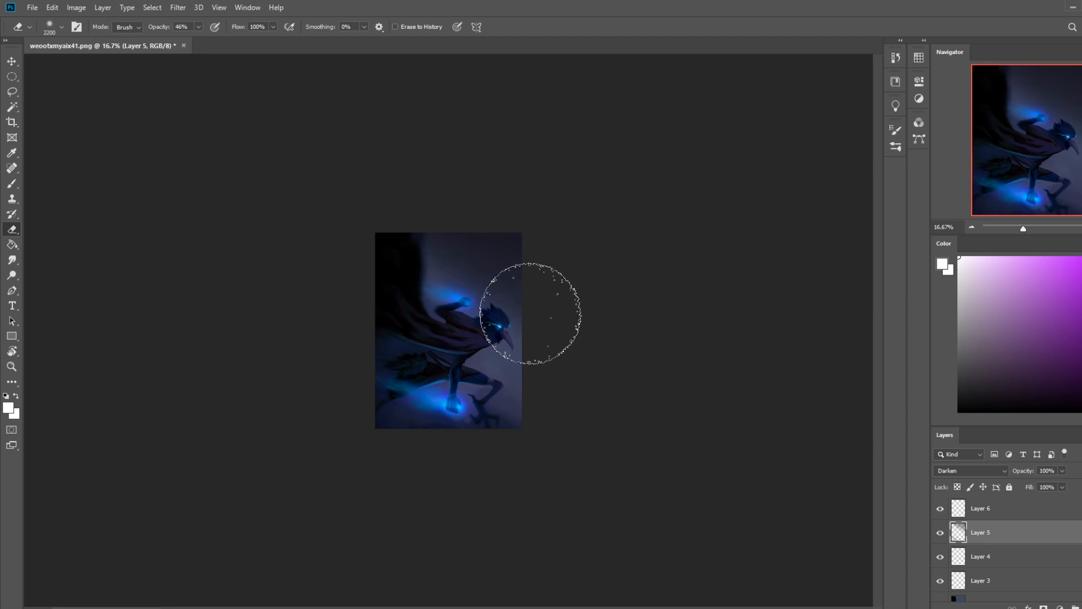
pyautogui.moveTo(530, 314); pyautogui.dragTo(139, 78)
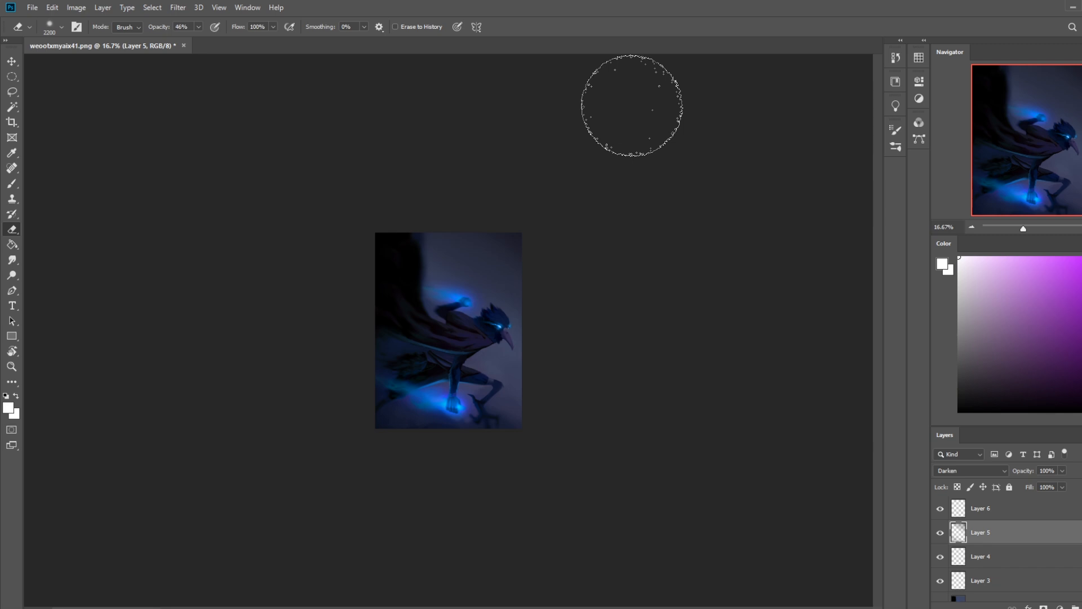
# Step: Flatten all layers into a single background image
pyautogui.click(1031, 512)
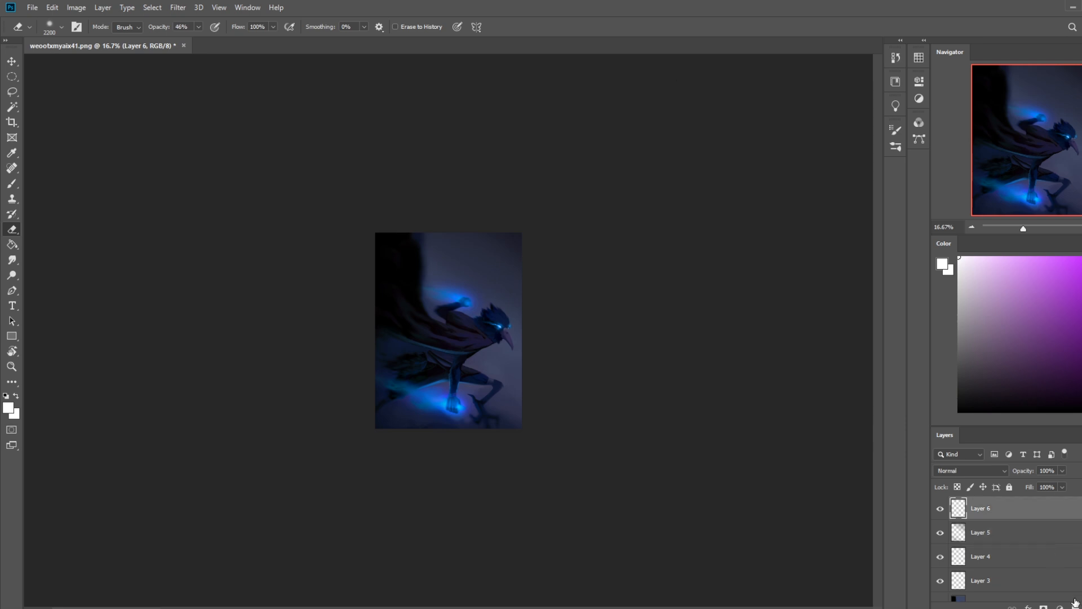
pyautogui.rightClick(1032, 510)
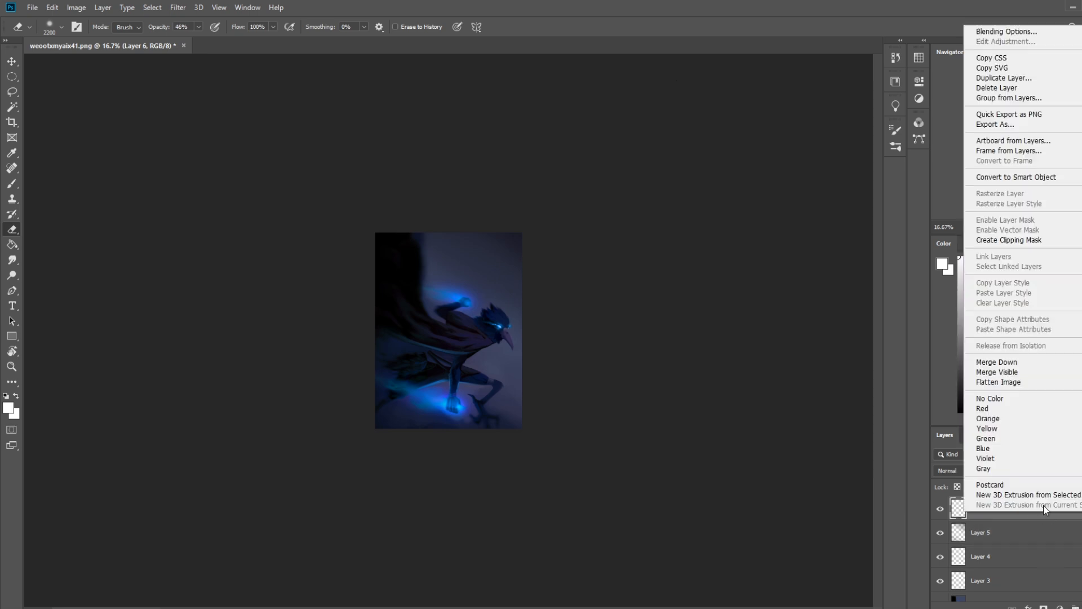
pyautogui.click(1021, 381)
pyautogui.hotkey('ctrl', '+')
pyautogui.hotkey('ctrl', '+')
pyautogui.hotkey('ctrl', '+')
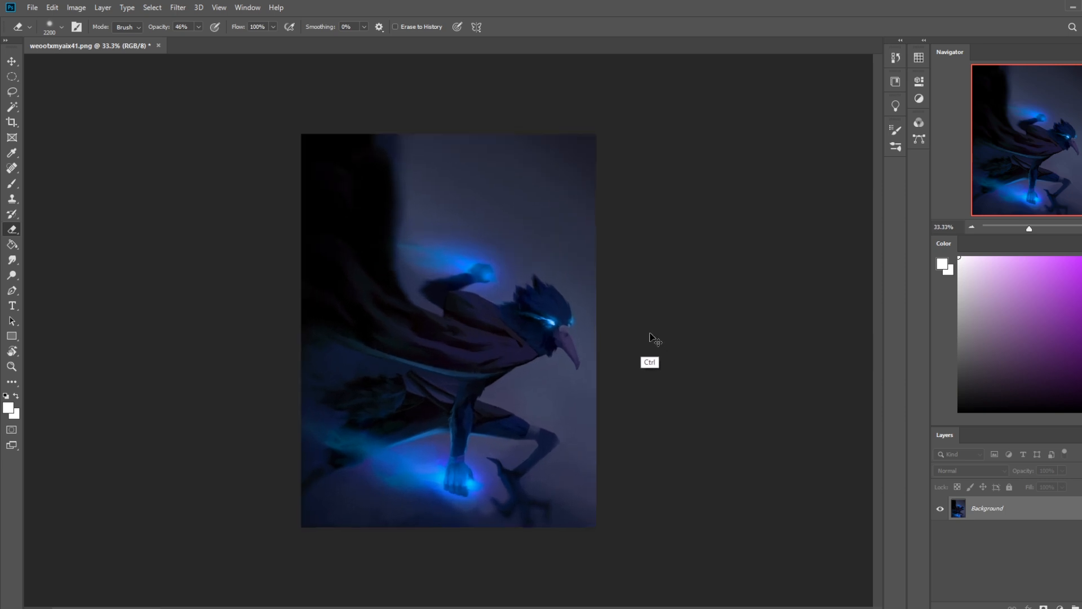
pyautogui.hotkey('ctrl', '-')
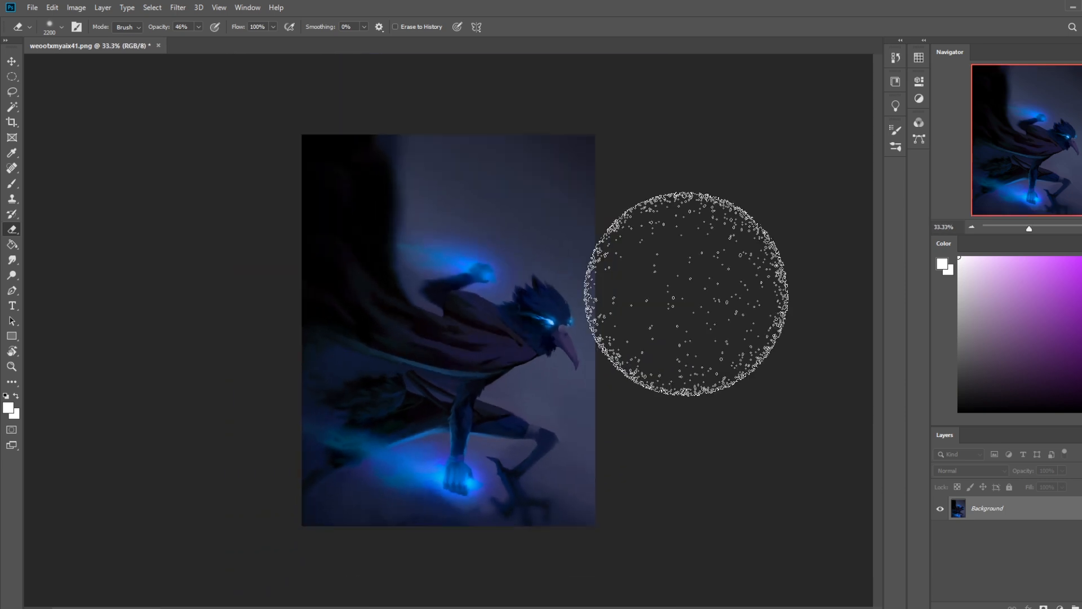
# Step: Lasso several pointed feather shapes along the bird's crest and forehead as one combined selection
pyautogui.press('l')
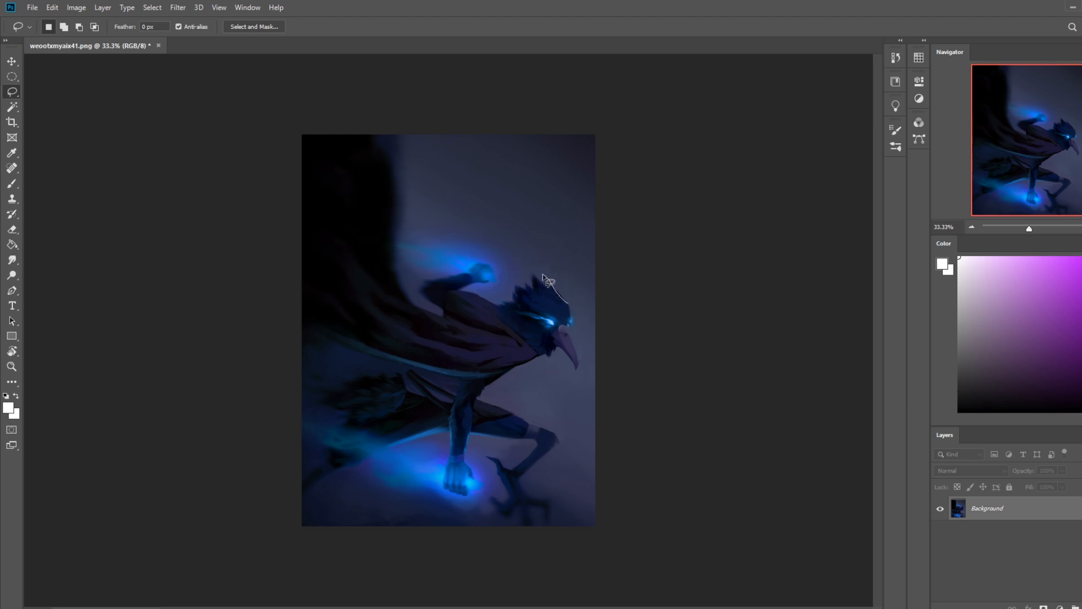
pyautogui.press('shift')
pyautogui.moveTo(564, 302); pyautogui.dragTo(533, 291)
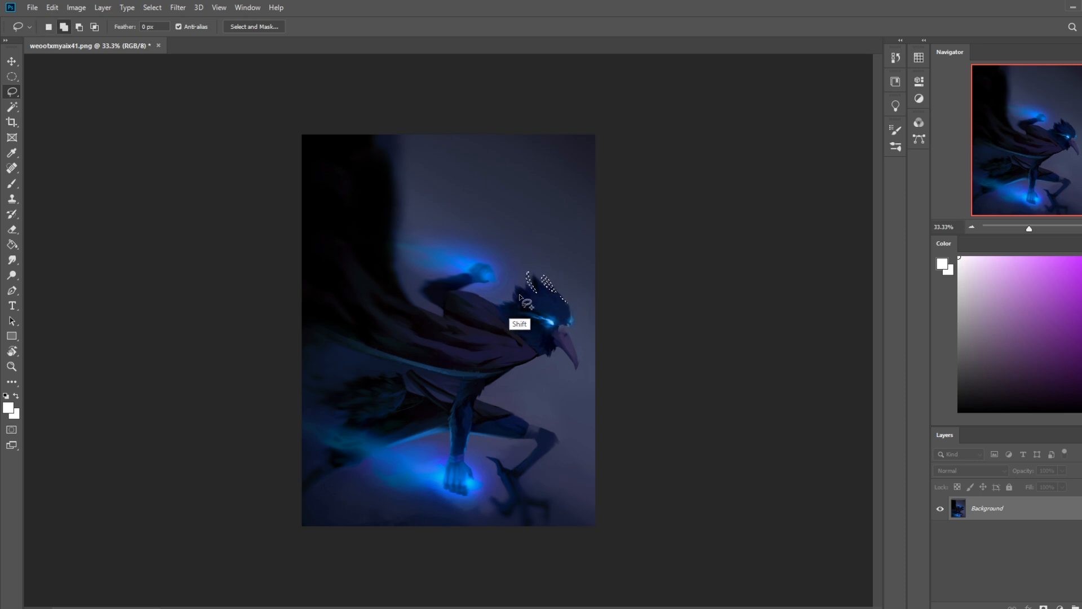
pyautogui.moveTo(518, 299)
pyautogui.mouseDown()
pyautogui.moveTo(562, 291)
pyautogui.moveTo(568, 319)
pyautogui.mouseUp()
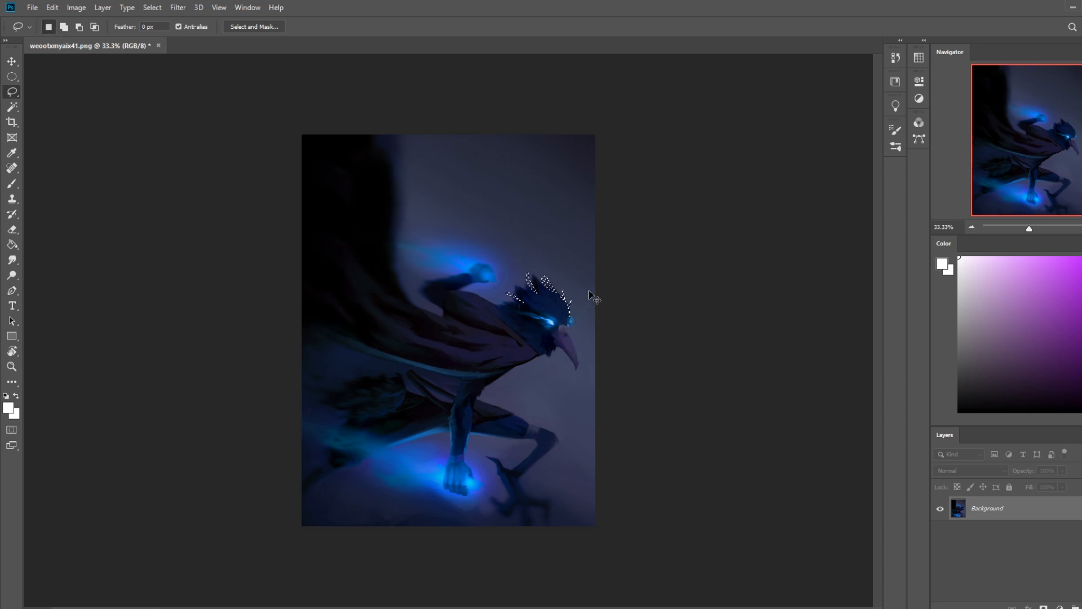
pyautogui.press('z')
pyautogui.moveTo(661, 373); pyautogui.dragTo(464, 257)
pyautogui.press('l')
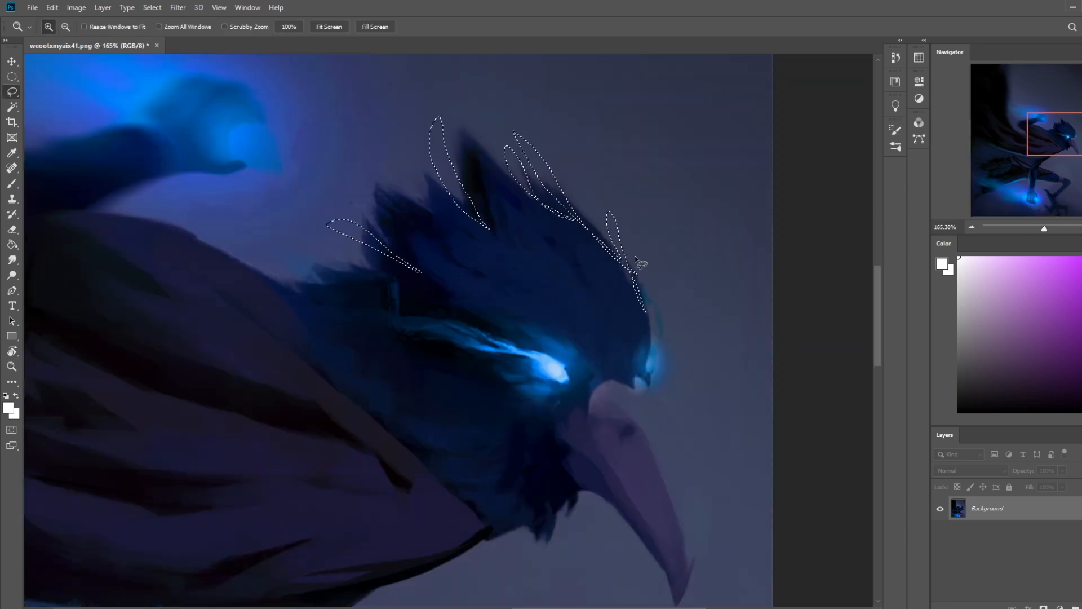
pyautogui.moveTo(648, 331)
pyautogui.mouseDown()
pyautogui.moveTo(646, 307)
pyautogui.moveTo(649, 330)
pyautogui.mouseUp()
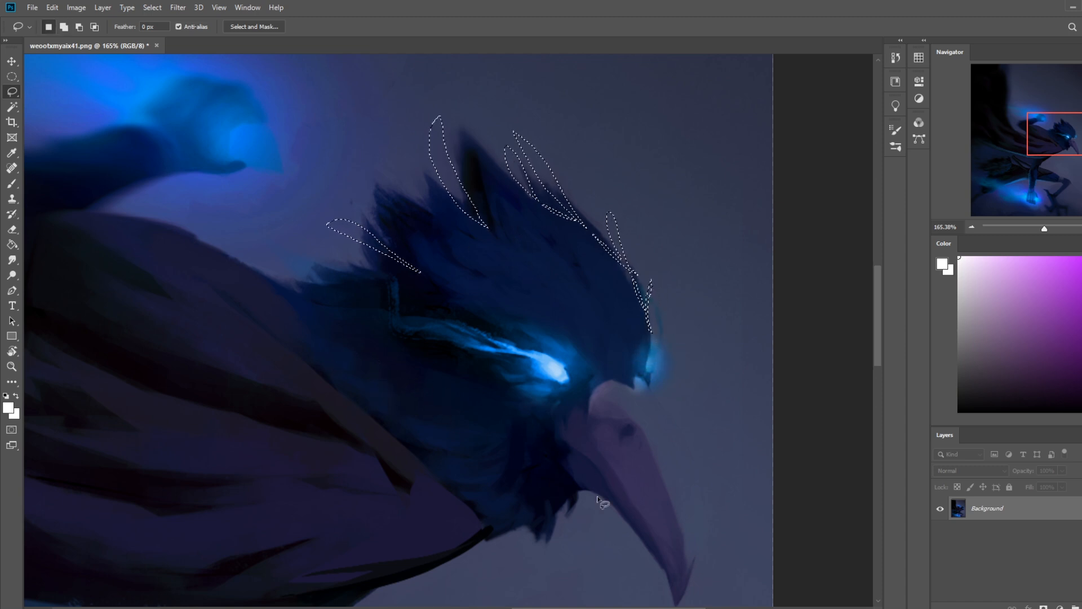
# Step: Trim the feathers under the chin by painting sampled background color at 100% opacity inside an added lasso selection
pyautogui.moveTo(581, 494)
pyautogui.mouseDown()
pyautogui.moveTo(554, 578)
pyautogui.moveTo(583, 490)
pyautogui.moveTo(538, 575)
pyautogui.moveTo(582, 492)
pyautogui.mouseUp()
pyautogui.hotkey('ctrl', 'd')
pyautogui.press('b')
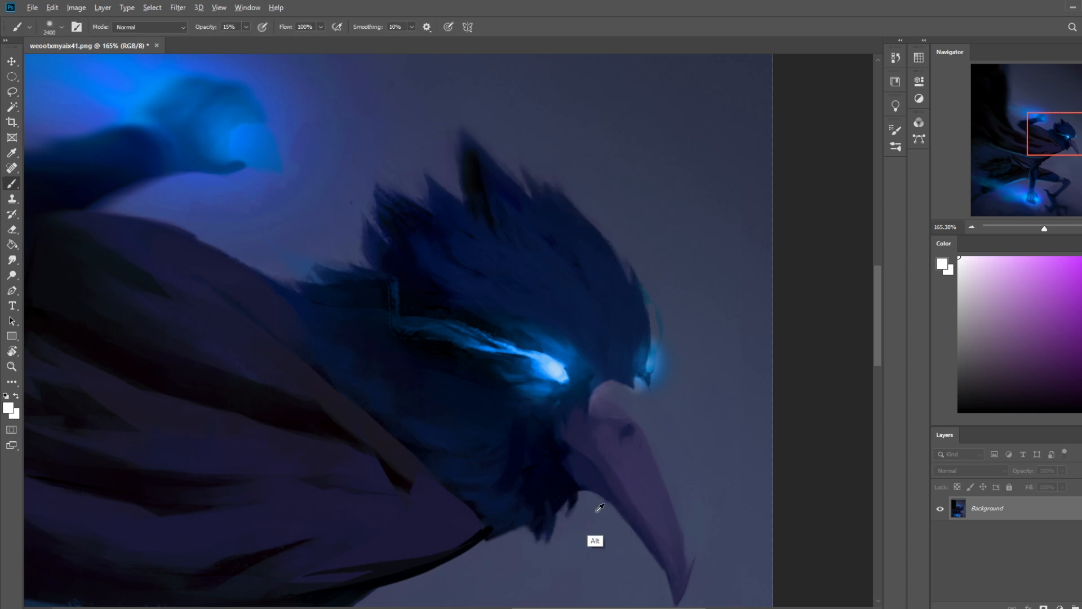
pyautogui.keyDown('alt'); pyautogui.click(602, 495); pyautogui.keyUp('alt')
pyautogui.moveTo(603, 441)
pyautogui.mouseDown()
pyautogui.moveTo(479, 389)
pyautogui.moveTo(435, 289)
pyautogui.mouseUp()
pyautogui.click(246, 27)
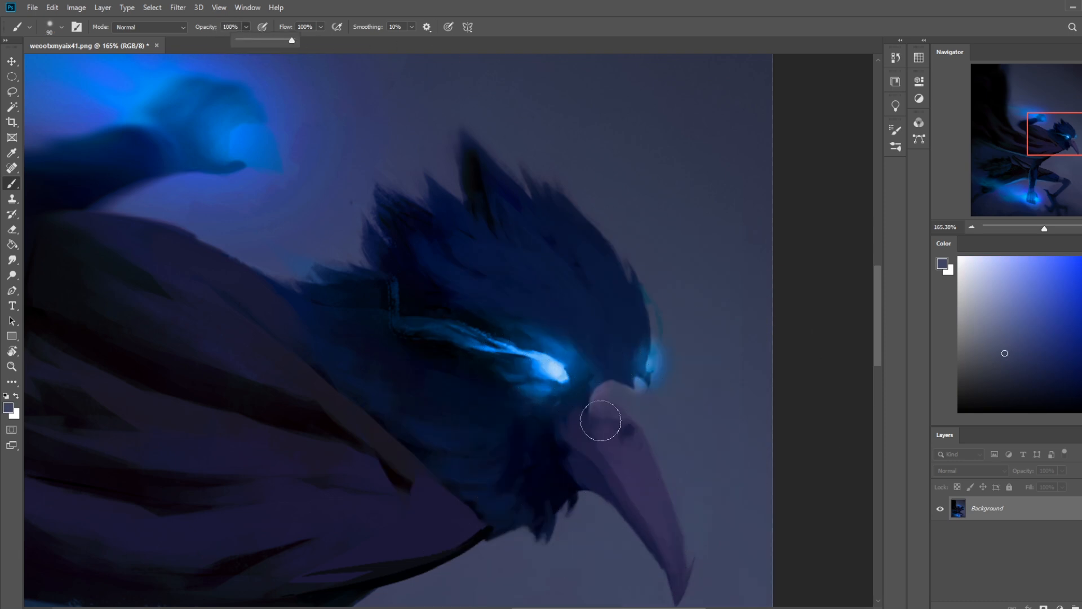
pyautogui.moveTo(603, 475); pyautogui.dragTo(576, 522)
pyautogui.hotkey('ctrl', 'h')
# Step: Replace the oval selection under the chin with small pointed feather shapes, keeping the crest selections
pyautogui.press('l')
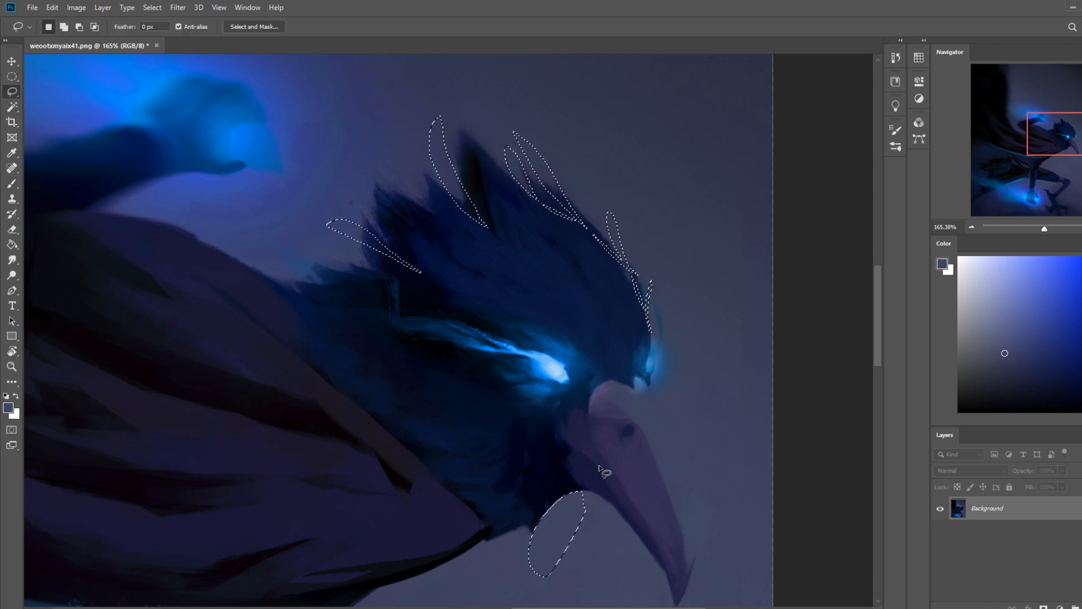
pyautogui.moveTo(590, 471)
pyautogui.mouseDown()
pyautogui.moveTo(616, 547)
pyautogui.moveTo(567, 502)
pyautogui.moveTo(565, 528)
pyautogui.mouseUp()
pyautogui.moveTo(581, 479); pyautogui.dragTo(528, 524)
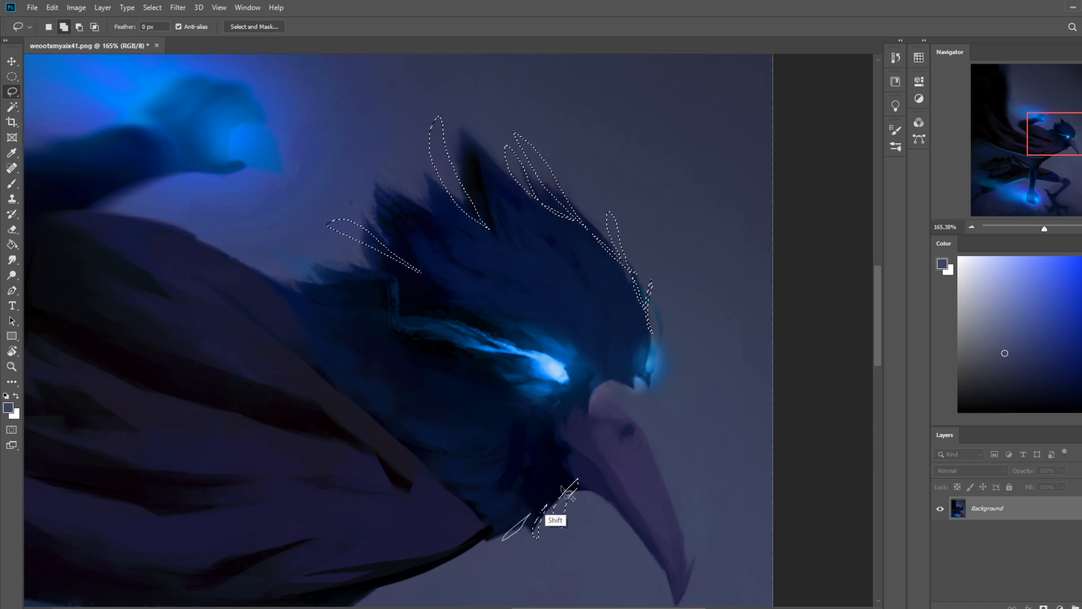
# Step: Paint the selected feather shapes with the head's sampled dark blue on a new layer, using a 1000 px brush
pyautogui.hotkey('ctrl', '0')
pyautogui.hotkey('ctrl', 'd')
pyautogui.click(1075, 606)
pyautogui.press('b')
pyautogui.keyDown('alt'); pyautogui.click(596, 284); pyautogui.keyUp('alt')
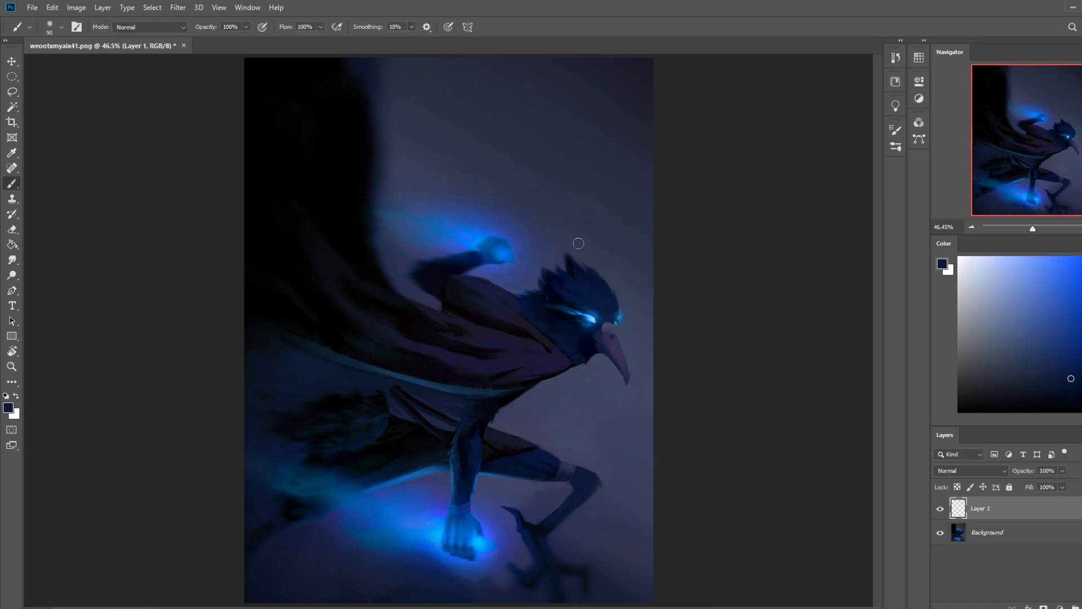
pyautogui.press(']')
pyautogui.press(']')
pyautogui.press(']')
pyautogui.press(']')
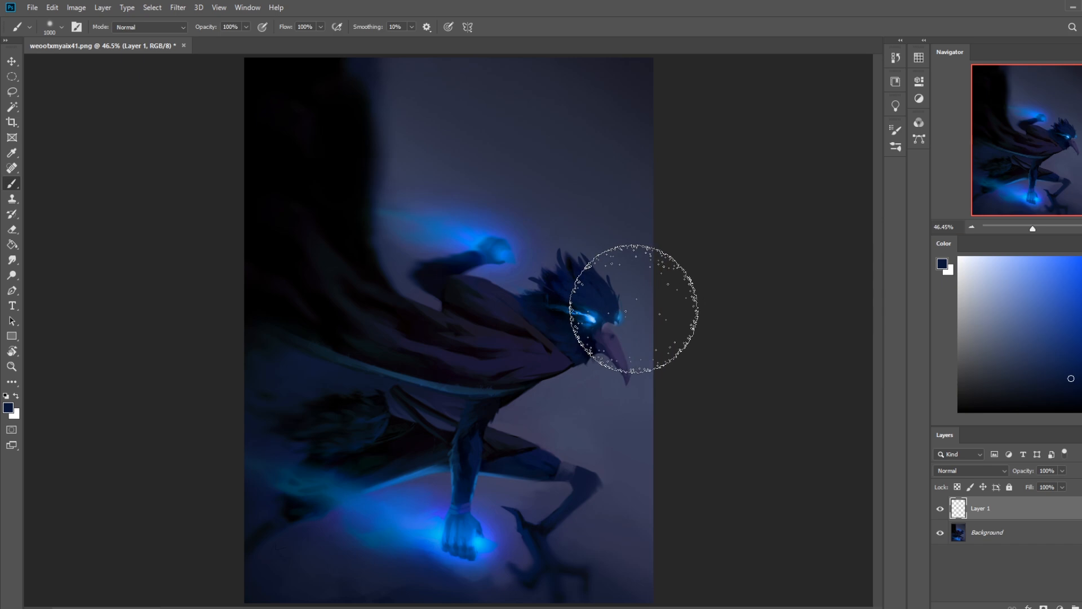
pyautogui.hotkey('ctrl', '+')
pyautogui.hotkey('ctrl', '+')
pyautogui.hotkey('ctrl', '+')
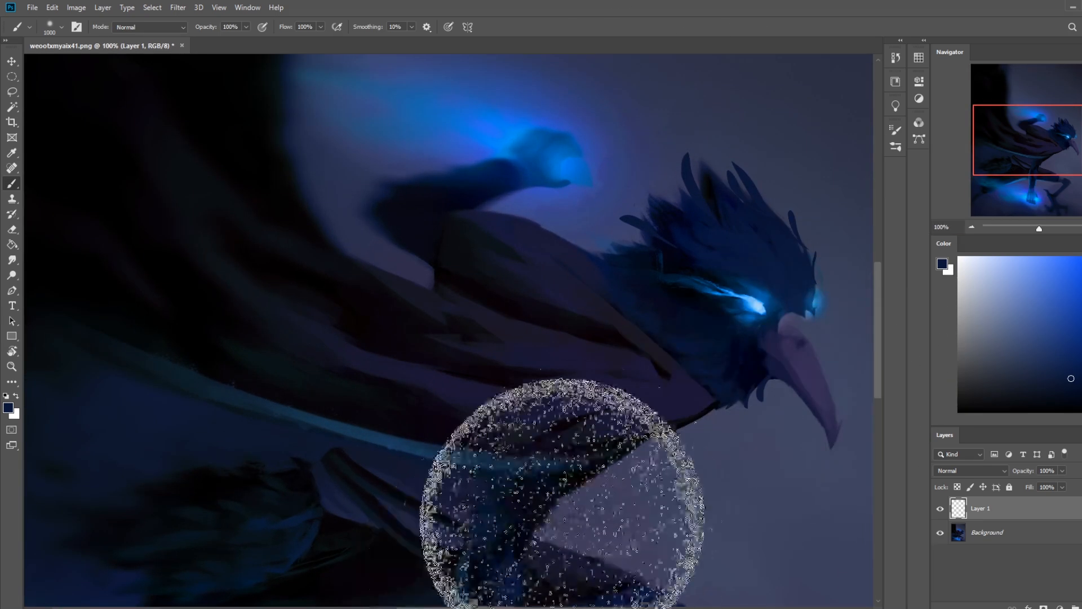
# Step: On a new layer, invert the feather selection and paint soft black shadows along the crest feathers' edges with a 50 px brush
pyautogui.moveTo(756, 377); pyautogui.dragTo(577, 499)
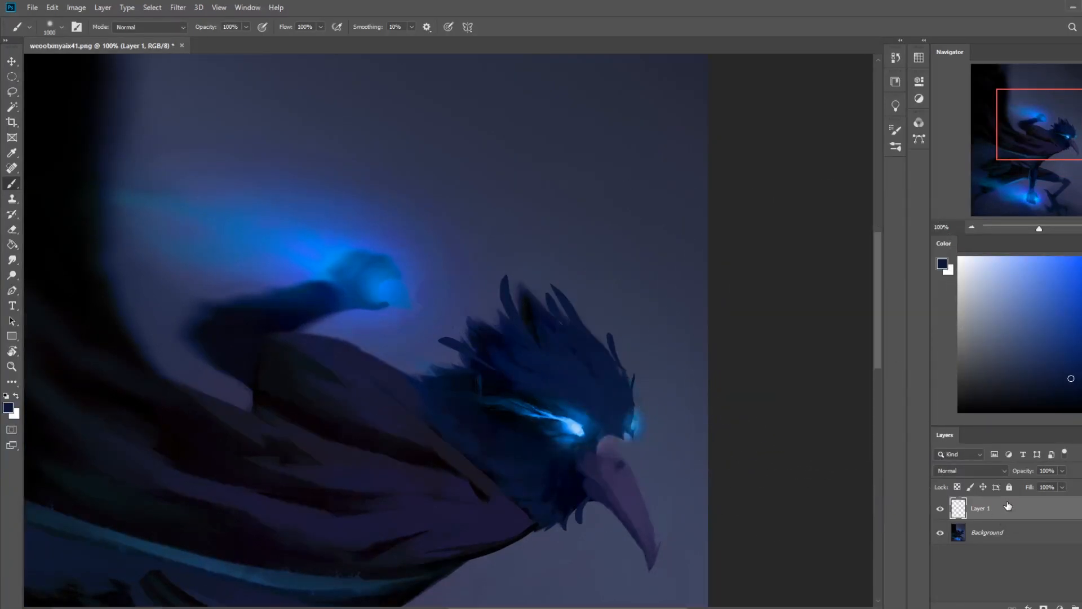
pyautogui.click(1081, 606)
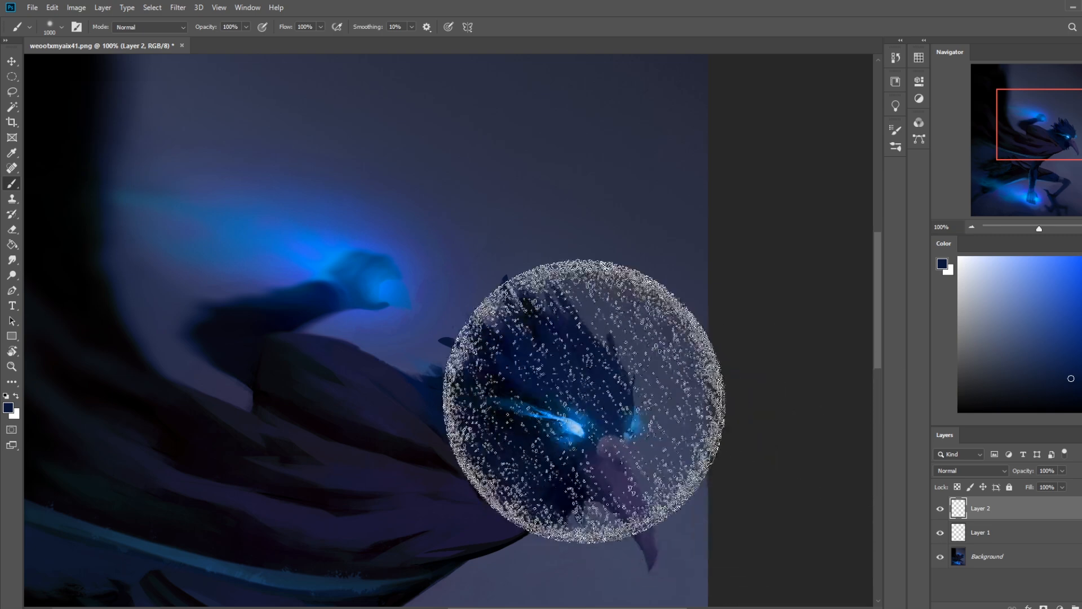
pyautogui.press('m')
pyautogui.rightClick(568, 330)
pyautogui.click(599, 348)
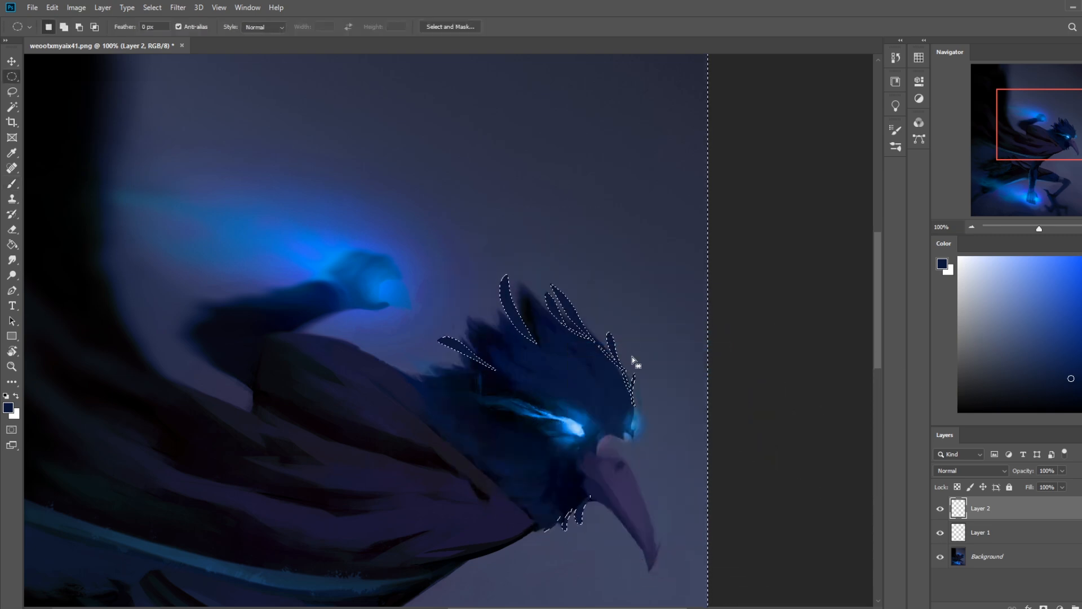
pyautogui.press('b')
pyautogui.keyDown('alt'); pyautogui.click(527, 309); pyautogui.keyUp('alt')
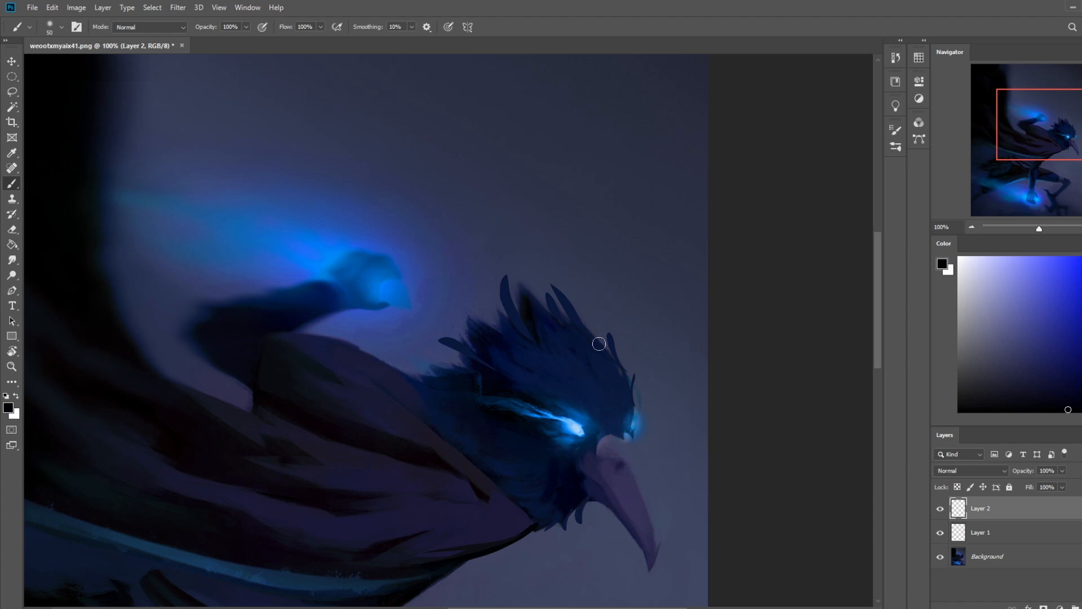
# Step: Add new layers and lasso three small feather shapes inside the bird's crest as one combined selection
pyautogui.press('l')
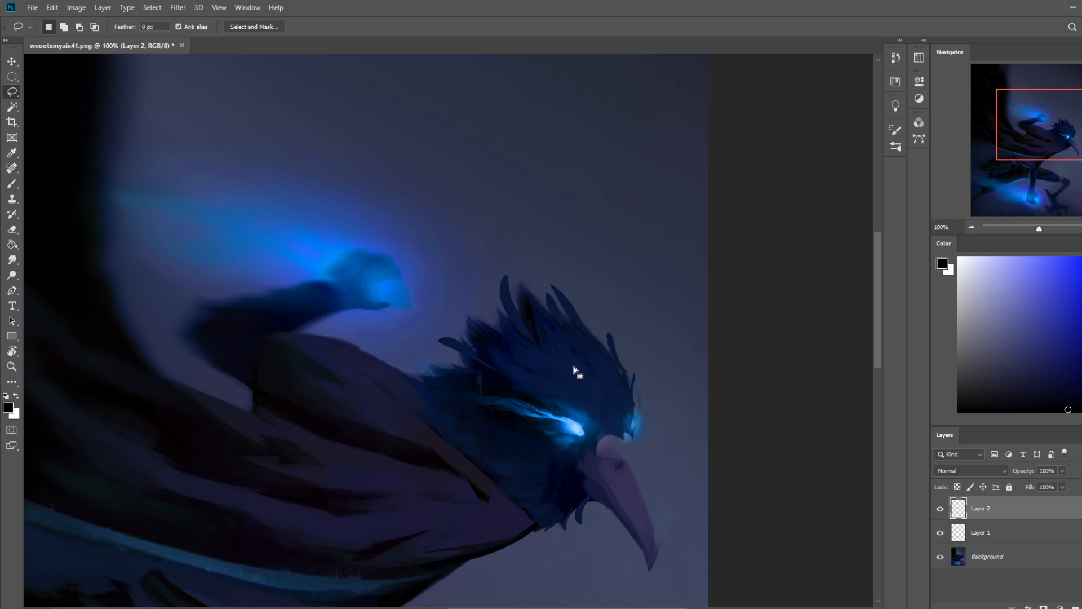
pyautogui.hotkey('ctrl', 'shift', 'alt', 'n')
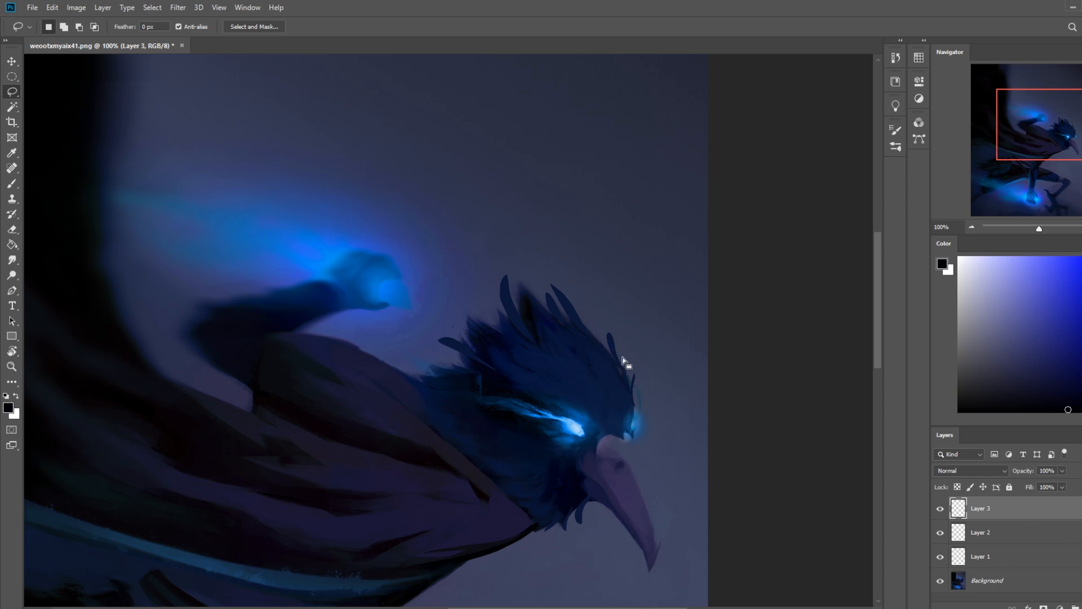
pyautogui.hotkey('ctrl', '0')
pyautogui.hotkey('ctrl', '+')
pyautogui.hotkey('ctrl', '+')
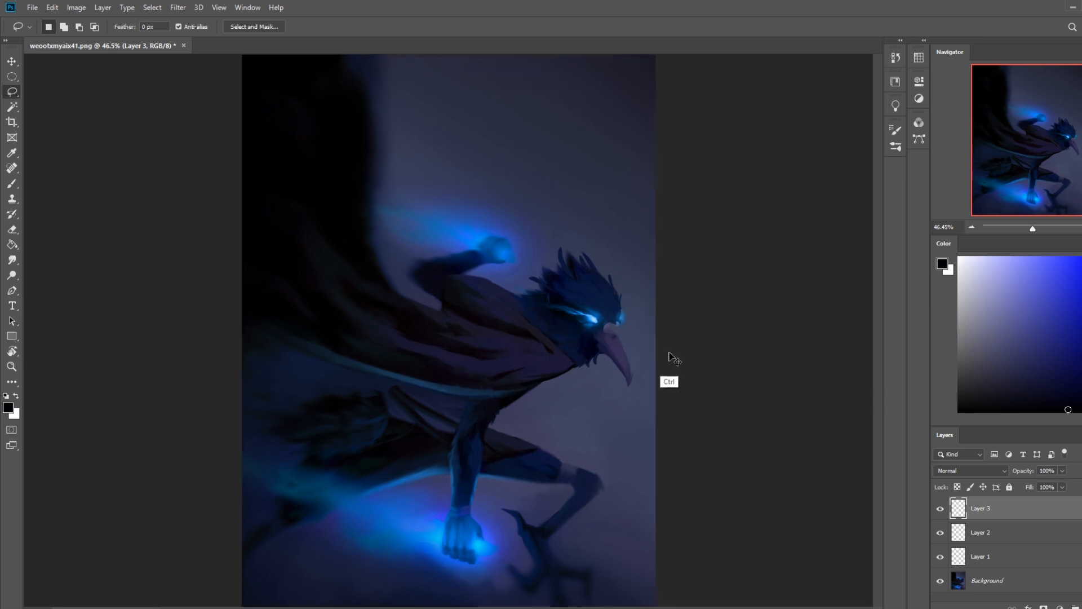
pyautogui.moveTo(671, 294); pyautogui.dragTo(630, 385)
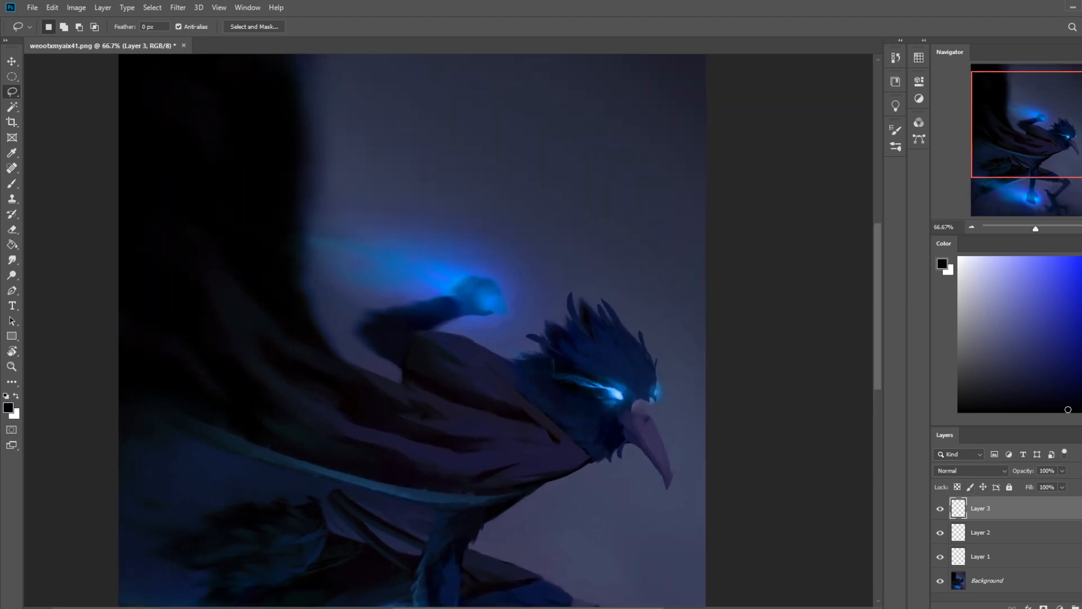
pyautogui.moveTo(619, 359)
pyautogui.mouseDown()
pyautogui.moveTo(581, 349)
pyautogui.moveTo(601, 364)
pyautogui.moveTo(622, 358)
pyautogui.mouseUp()
pyautogui.press('shift')
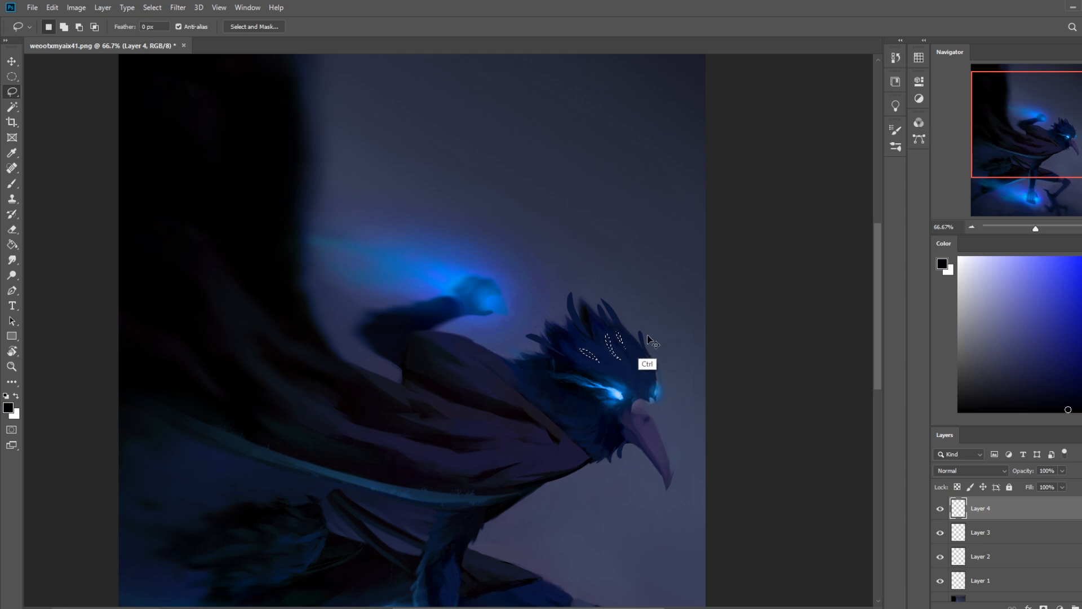
# Step: Invert the small-feather selection and paint black shadows along the outside edges of the feather shapes with a 25 px brush
pyautogui.press('m')
pyautogui.rightClick(644, 350)
pyautogui.click(669, 367)
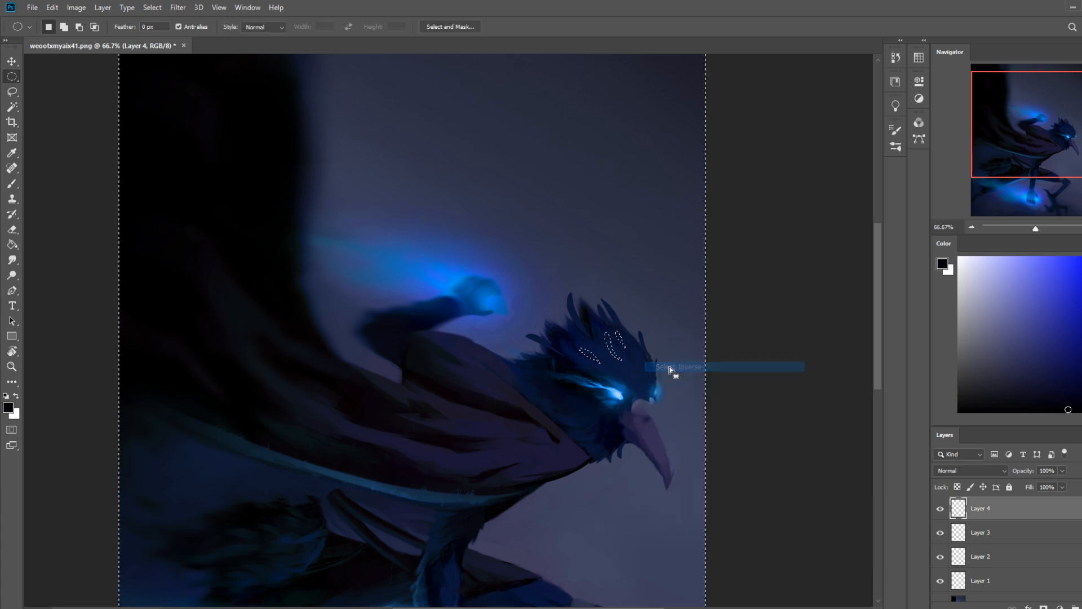
pyautogui.hotkey('ctrl', '+')
pyautogui.hotkey('ctrl', '+')
pyautogui.hotkey('ctrl', '+')
pyautogui.moveTo(787, 369)
pyautogui.mouseDown()
pyautogui.moveTo(468, 406)
pyautogui.moveTo(374, 391)
pyautogui.mouseUp()
pyautogui.press('b')
pyautogui.press('[')
pyautogui.press('[')
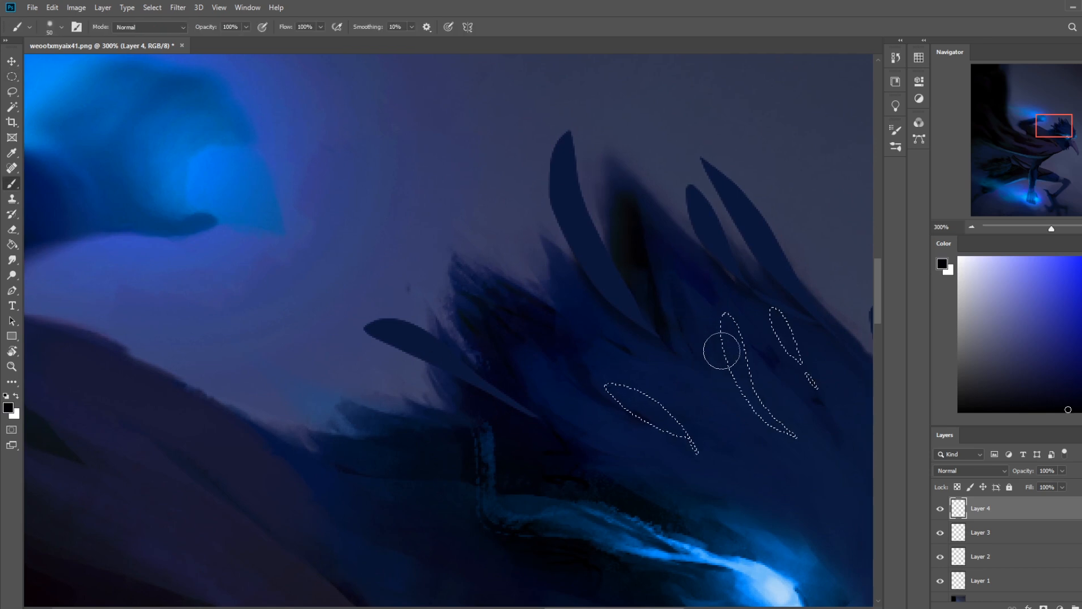
pyautogui.press('[')
pyautogui.moveTo(721, 331)
pyautogui.mouseDown()
pyautogui.moveTo(724, 360)
pyautogui.moveTo(766, 426)
pyautogui.mouseUp()
pyautogui.moveTo(618, 406); pyautogui.dragTo(698, 459)
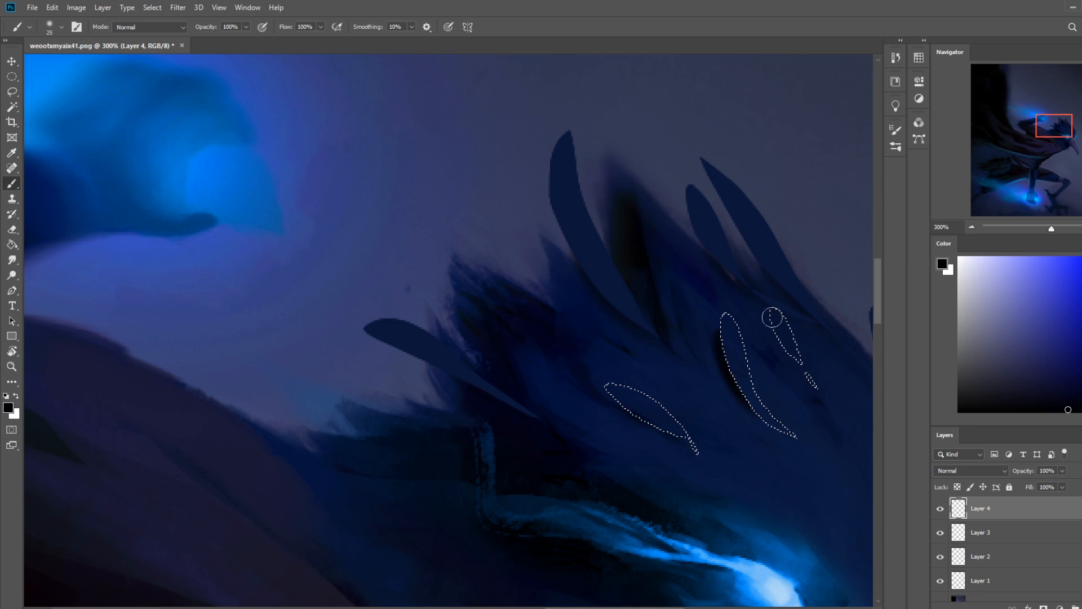
# Step: Undo the deselection through the history to restore the selection around the small feathers
pyautogui.hotkey('ctrl', 'd')
pyautogui.moveTo(782, 415); pyautogui.dragTo(610, 406)
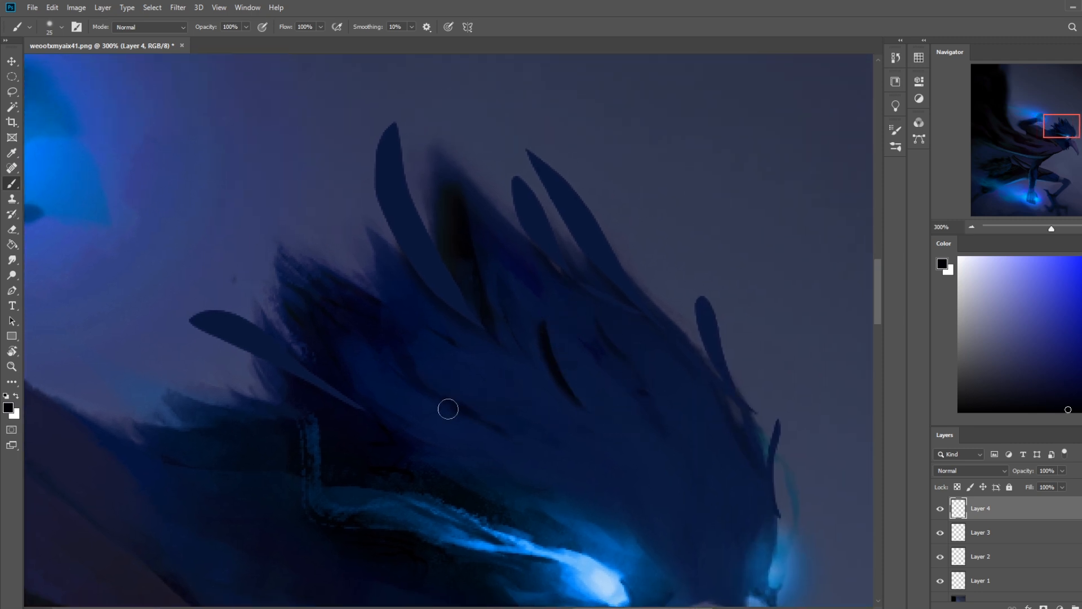
pyautogui.press(']')
pyautogui.press(']')
pyautogui.press(']')
pyautogui.press(']')
pyautogui.press(']')
pyautogui.press(']')
pyautogui.press(']')
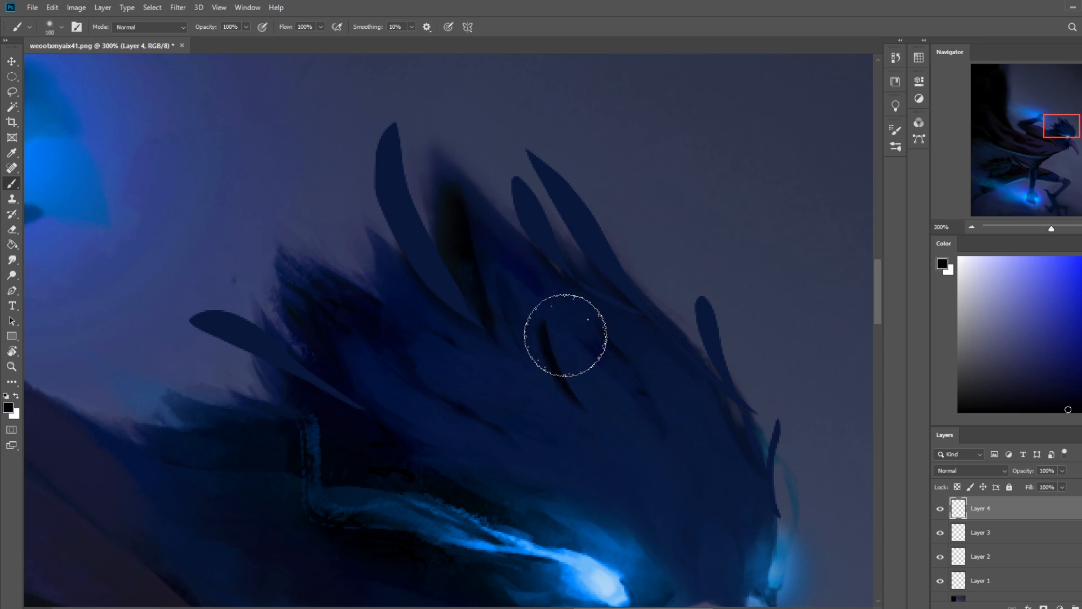
pyautogui.press('m')
pyautogui.rightClick(607, 370)
pyautogui.click(644, 376)
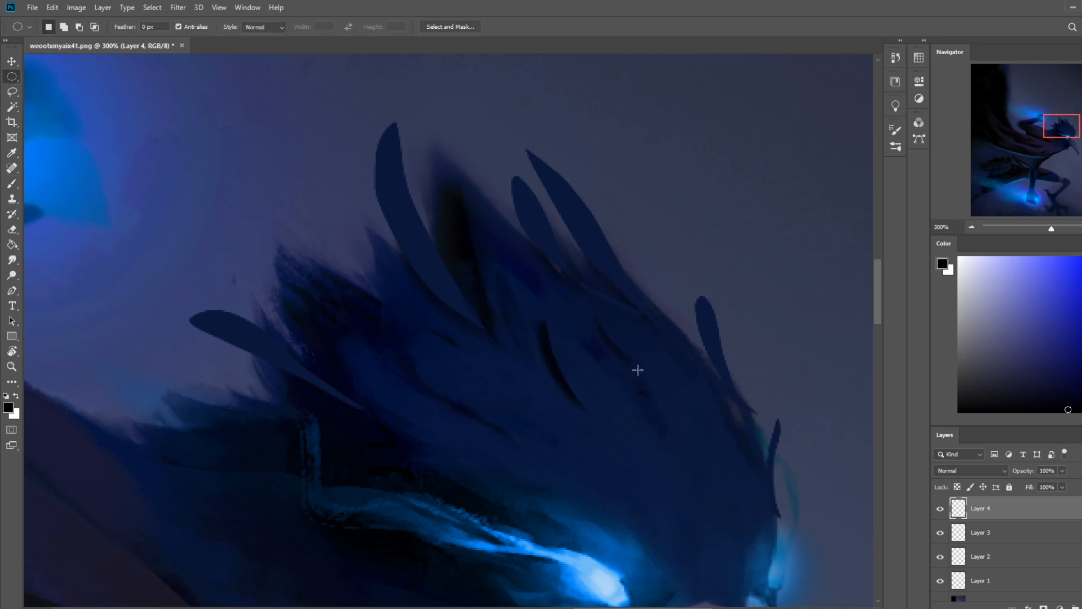
pyautogui.rightClick(632, 373)
pyautogui.click(606, 353)
pyautogui.click(896, 59)
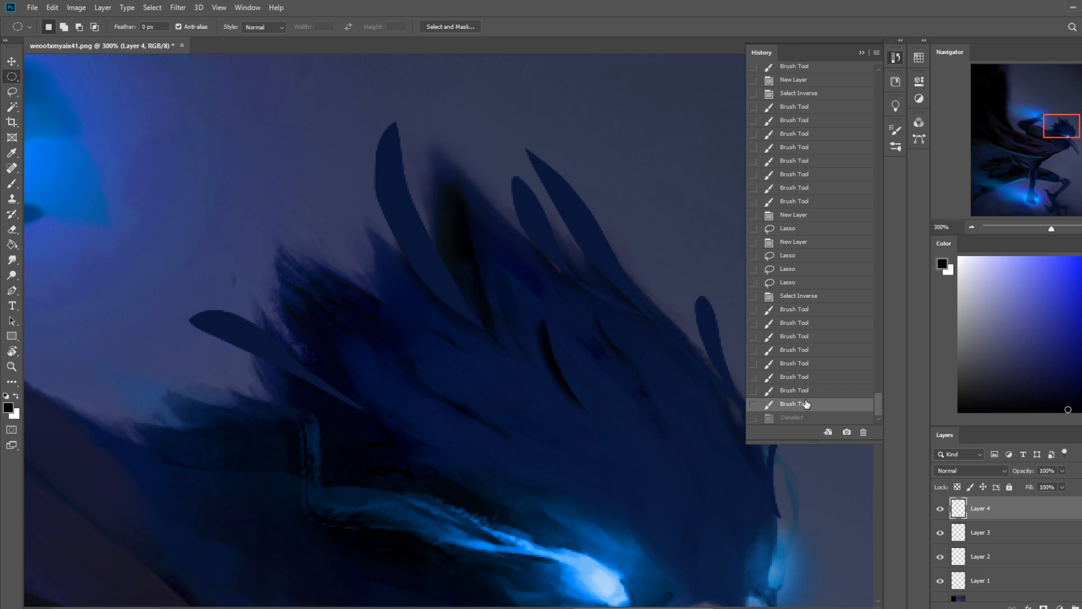
pyautogui.click(861, 52)
# Step: Step through the shadow brush-stroke states in the history and return to the latest one
pyautogui.press('b')
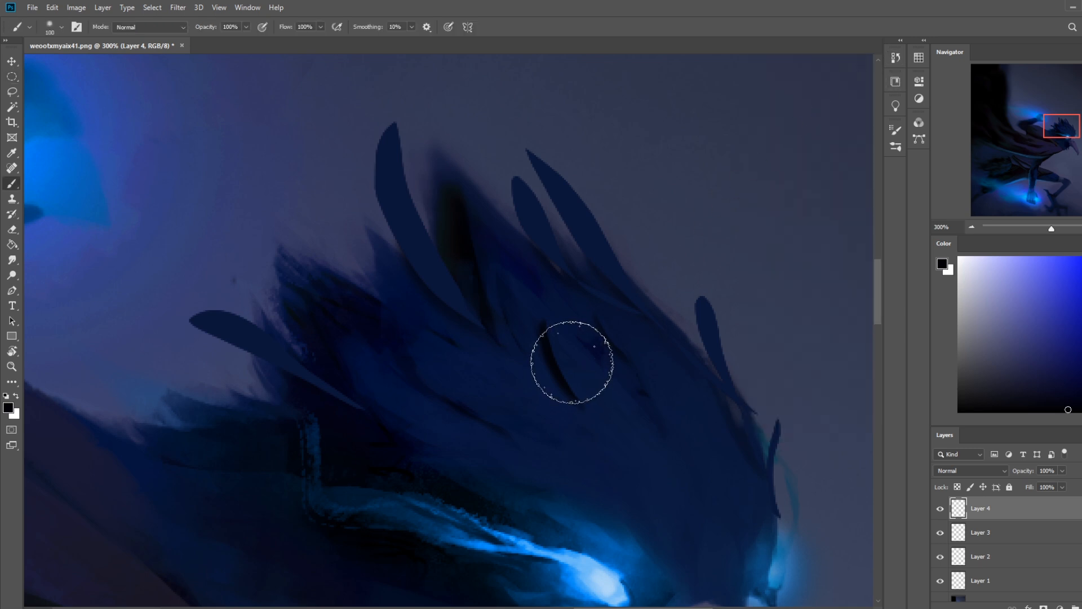
pyautogui.click(896, 57)
pyautogui.click(800, 296)
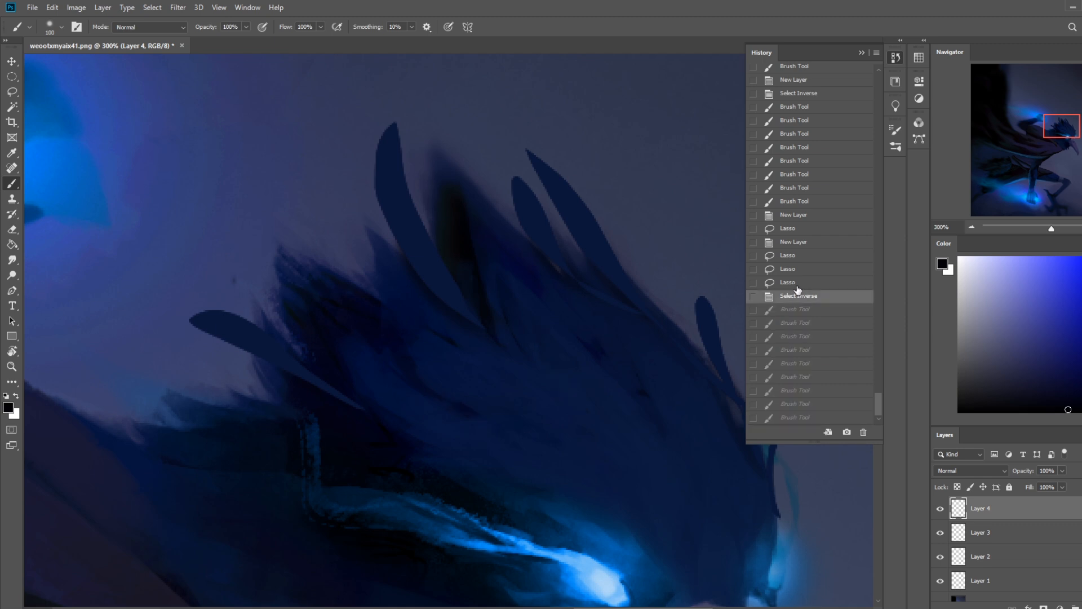
pyautogui.click(797, 322)
pyautogui.click(803, 350)
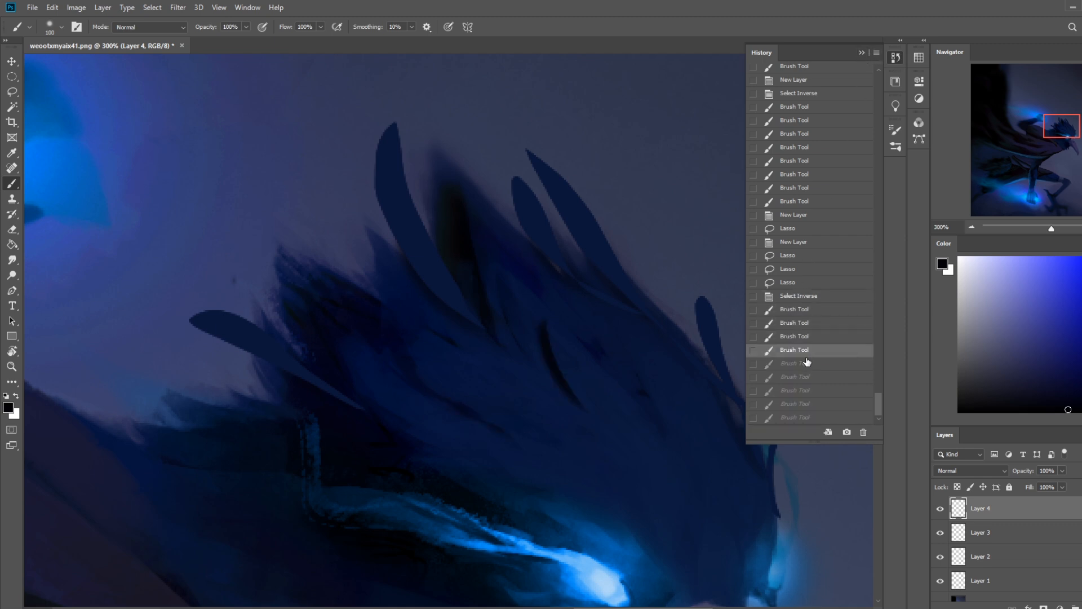
pyautogui.click(806, 363)
pyautogui.click(810, 393)
pyautogui.click(812, 404)
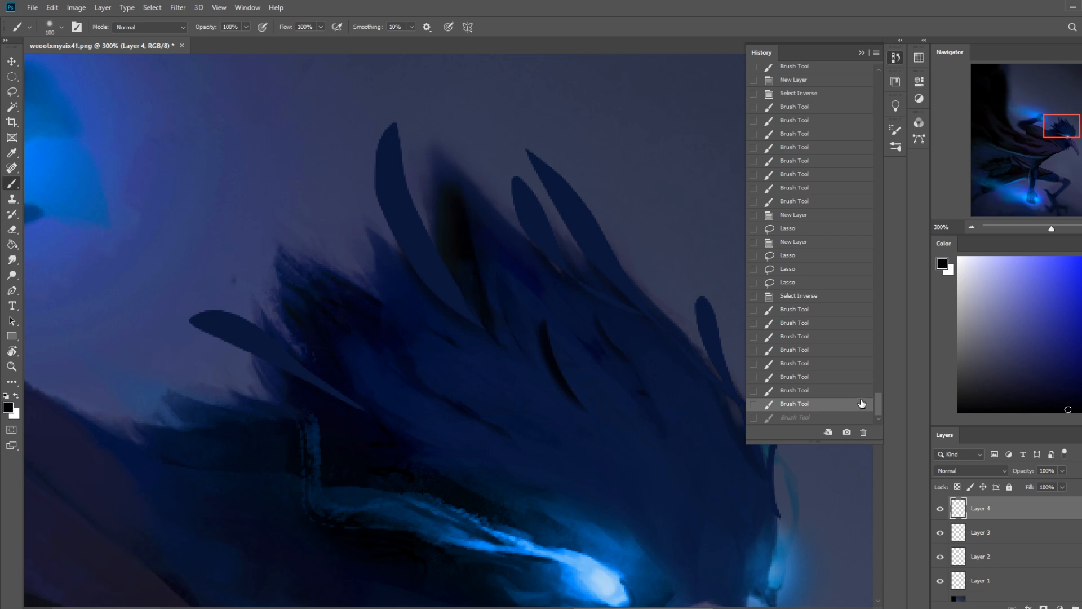
pyautogui.click(805, 416)
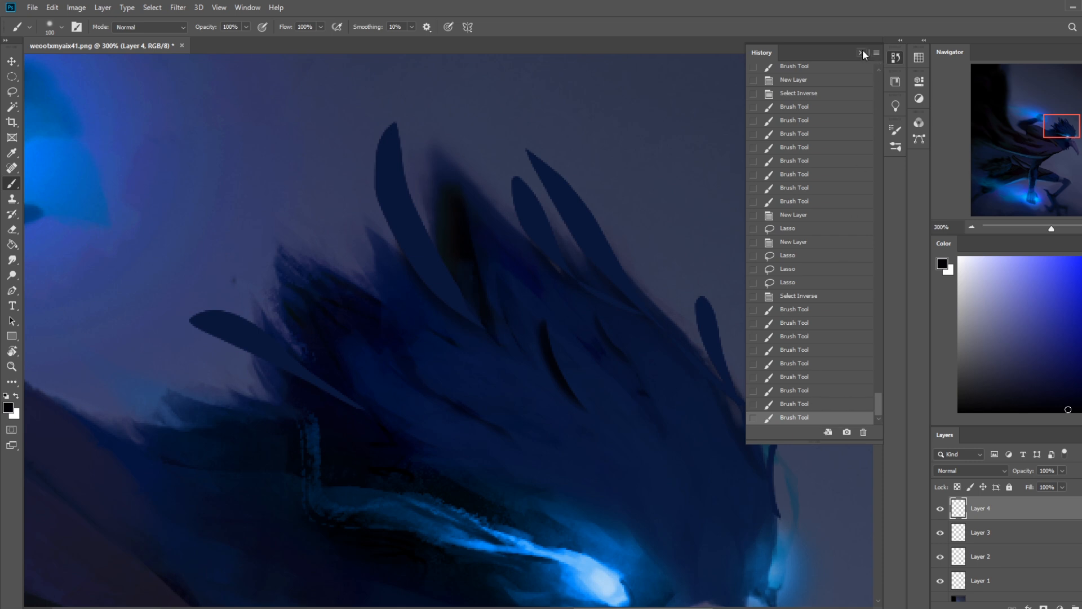
pyautogui.click(862, 53)
# Step: Show the selection outline again and invert the selection back to the three small feather shapes
pyautogui.press('l')
pyautogui.hotkey('ctrl', 'h')
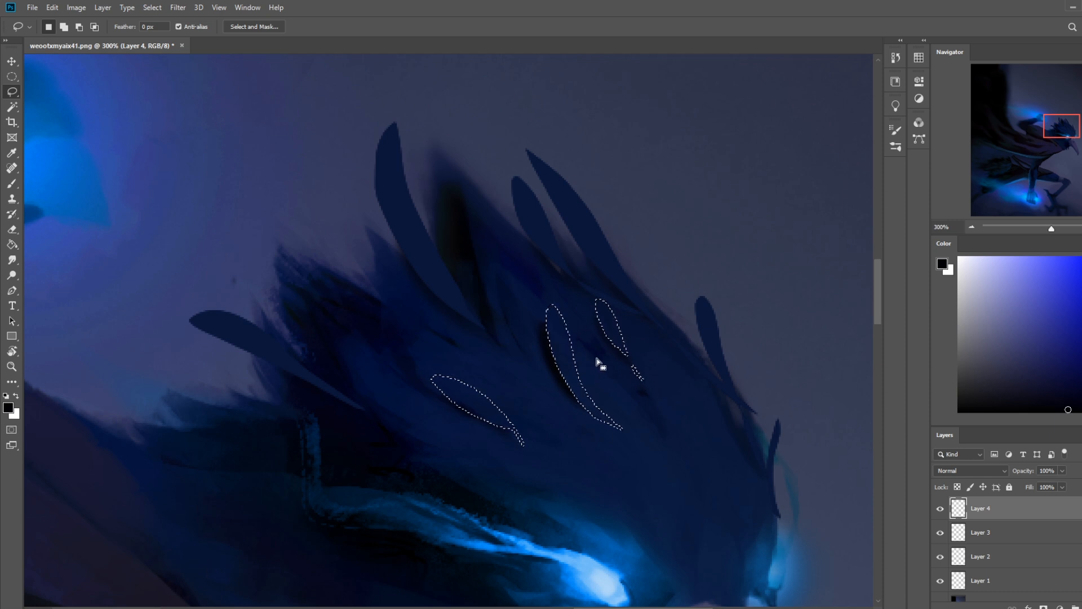
pyautogui.press('b')
pyautogui.press('m')
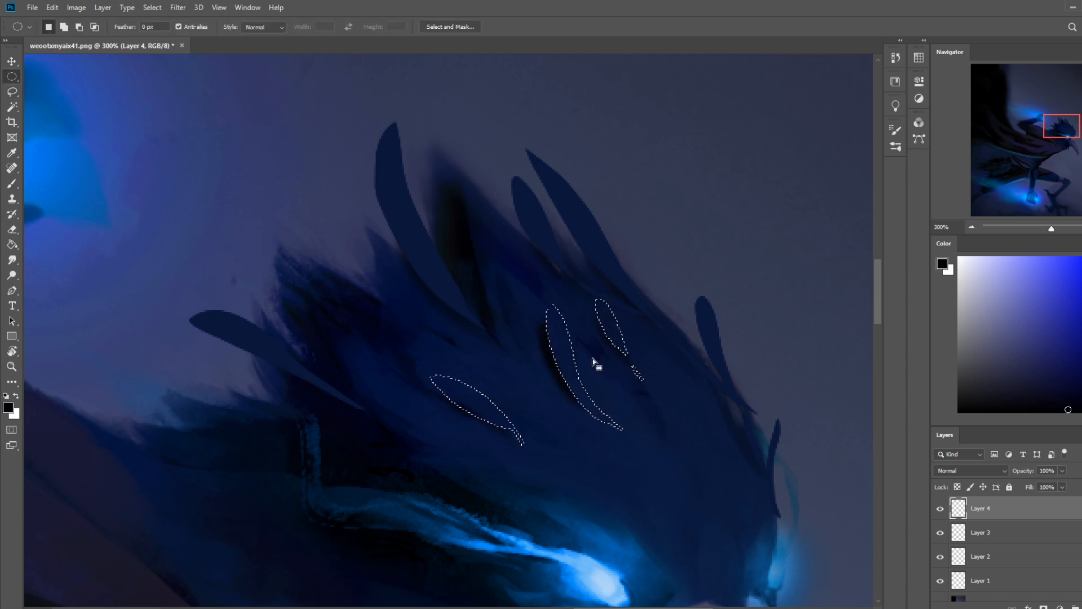
pyautogui.rightClick(596, 362)
pyautogui.click(639, 382)
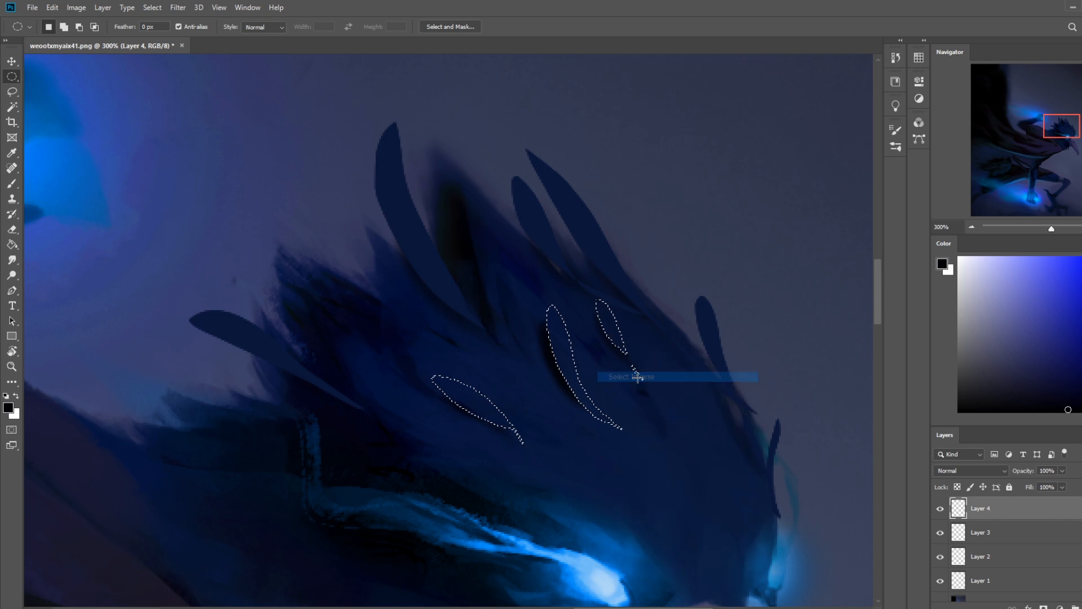
# Step: Hide the selection outline and paint the small feather tips with blue sampled from the eye glow, using a 175 px soft brush
pyautogui.hotkey('ctrl', 'h')
pyautogui.press('b')
pyautogui.keyDown('alt'); pyautogui.click(634, 540); pyautogui.keyUp('alt')
pyautogui.press(']')
pyautogui.press(']')
pyautogui.press(']')
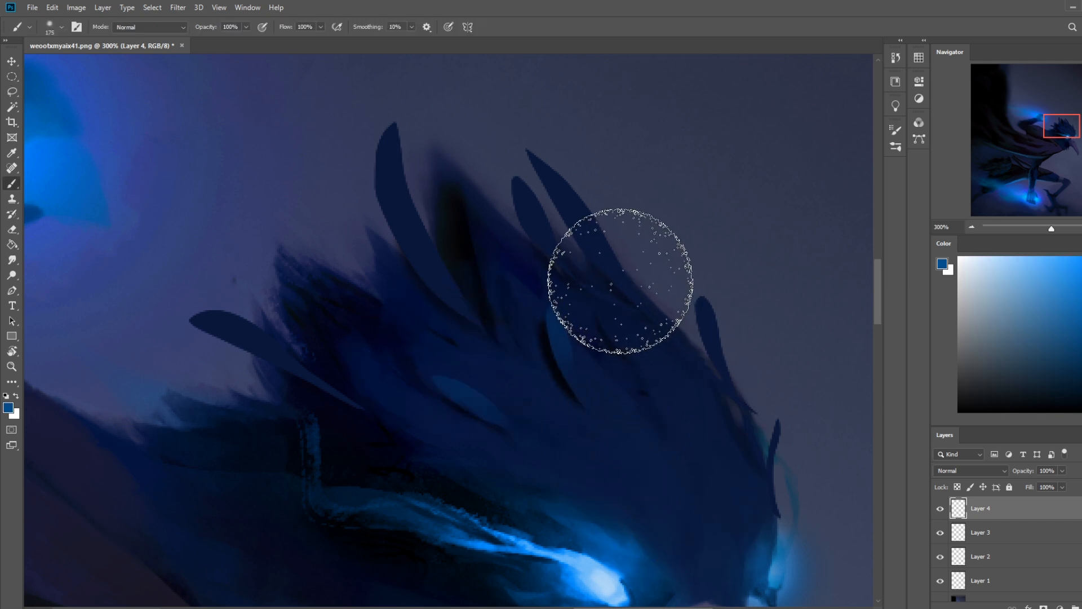
pyautogui.hotkey('ctrl', '-')
pyautogui.hotkey('ctrl', '-')
pyautogui.hotkey('ctrl', '-')
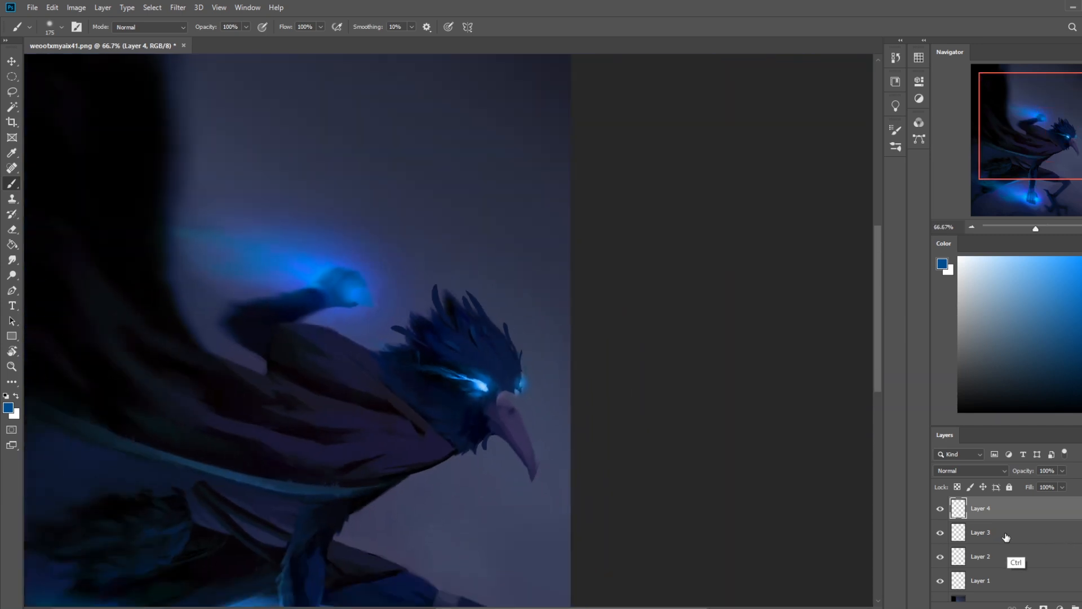
# Step: Touch up the blue highlights on the small crest feathers with a 90 px brush
pyautogui.hotkey('ctrl', '+')
pyautogui.hotkey('ctrl', '+')
pyautogui.press('[')
pyautogui.press('[')
pyautogui.press('[')
pyautogui.press('[')
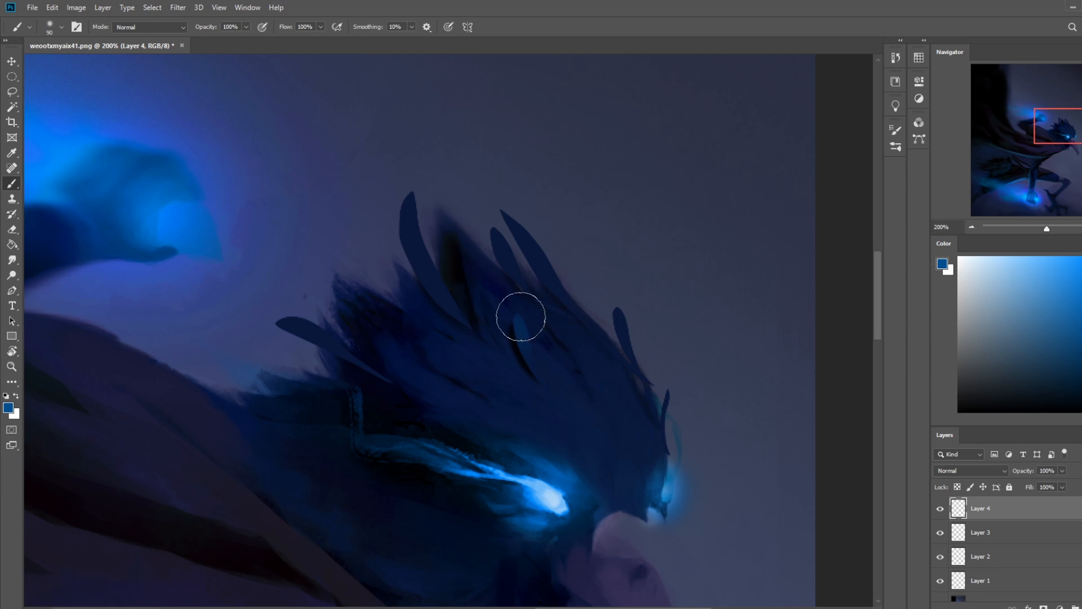
pyautogui.moveTo(446, 365); pyautogui.dragTo(469, 377)
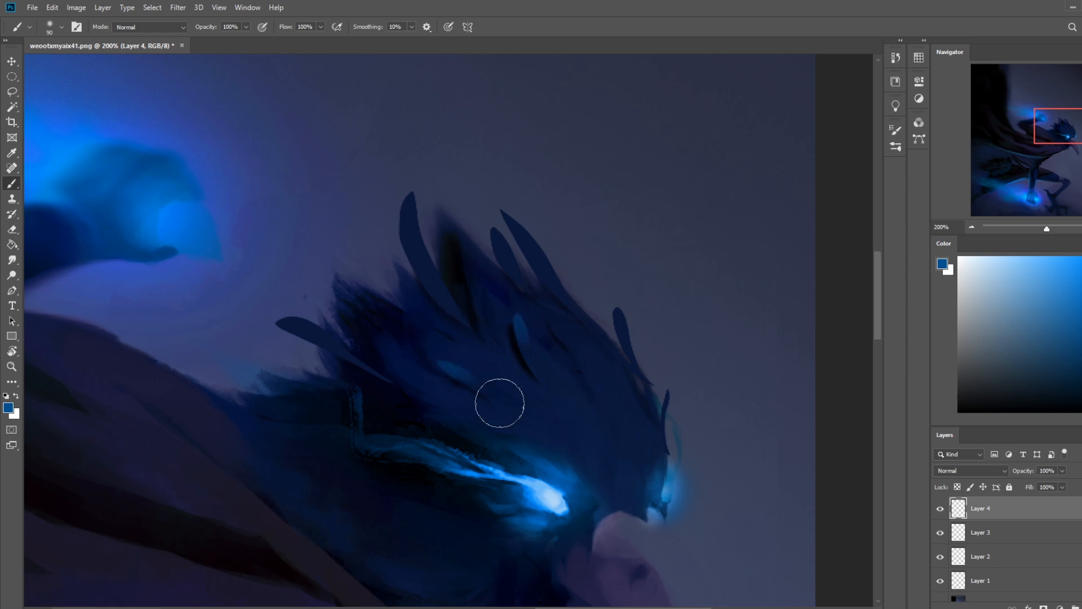
# Step: Clear the selection and lock the transparent pixels of Layer 1, which holds the outer feather shapes
pyautogui.hotkey('ctrl', '-')
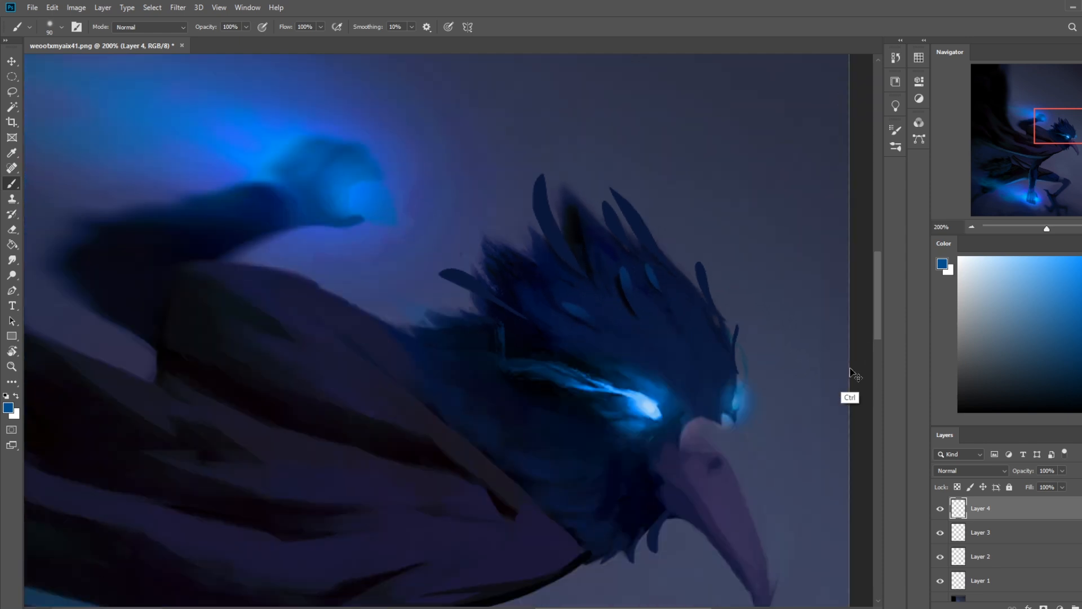
pyautogui.hotkey('ctrl', '-')
pyautogui.hotkey('ctrl', '-')
pyautogui.hotkey('ctrl', '-')
pyautogui.hotkey('ctrl', '+')
pyautogui.hotkey('ctrl', '+')
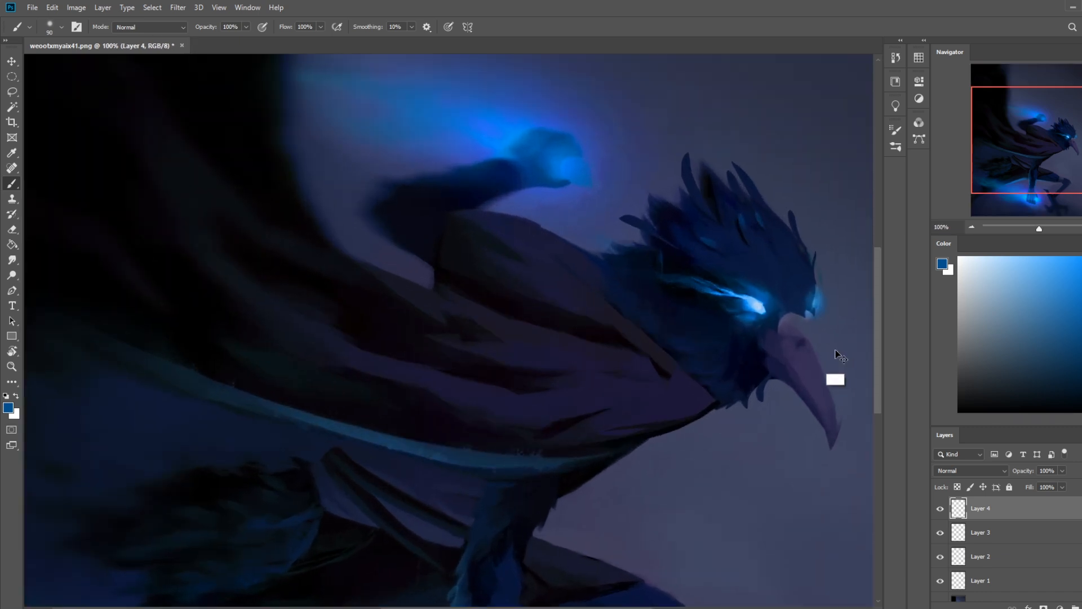
pyautogui.moveTo(781, 291); pyautogui.dragTo(662, 426)
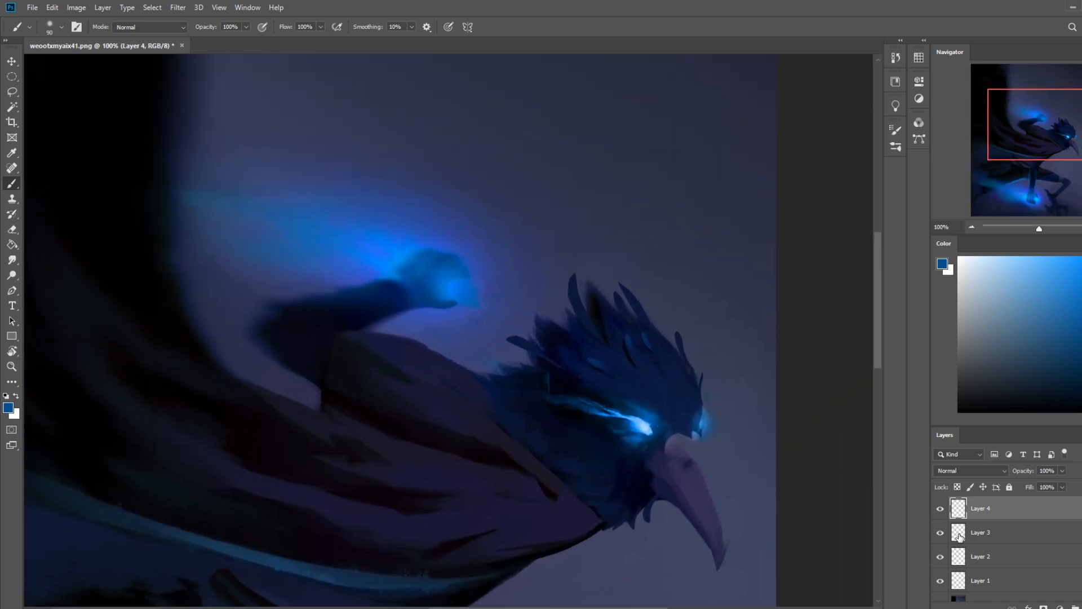
pyautogui.click(940, 560)
pyautogui.click(940, 580)
pyautogui.click(940, 581)
pyautogui.click(972, 580)
pyautogui.click(956, 487)
pyautogui.press('m')
pyautogui.rightClick(608, 346)
pyautogui.click(636, 355)
# Step: Brighten the tips of the outer crest feathers with the sampled blue, replacing the first stroke using a 125 px soft brush
pyautogui.press('b')
pyautogui.moveTo(572, 270); pyautogui.dragTo(581, 290)
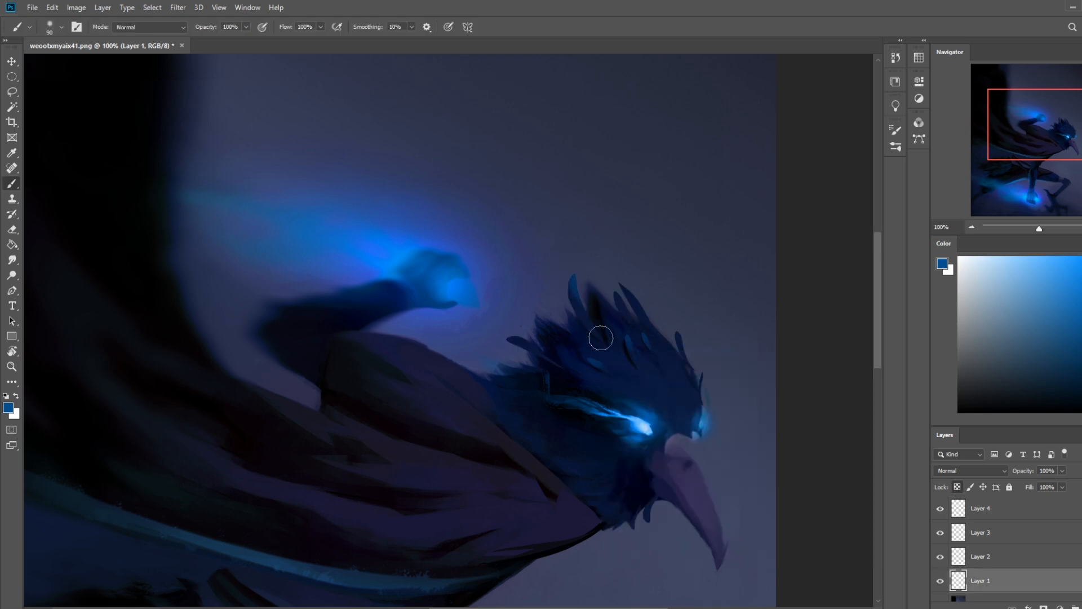
pyautogui.hotkey('ctrl', 'z')
pyautogui.press(']')
pyautogui.press(']')
pyautogui.press(']')
pyautogui.press(']')
pyautogui.press(']')
pyautogui.press('[')
pyautogui.press('[')
pyautogui.press('[')
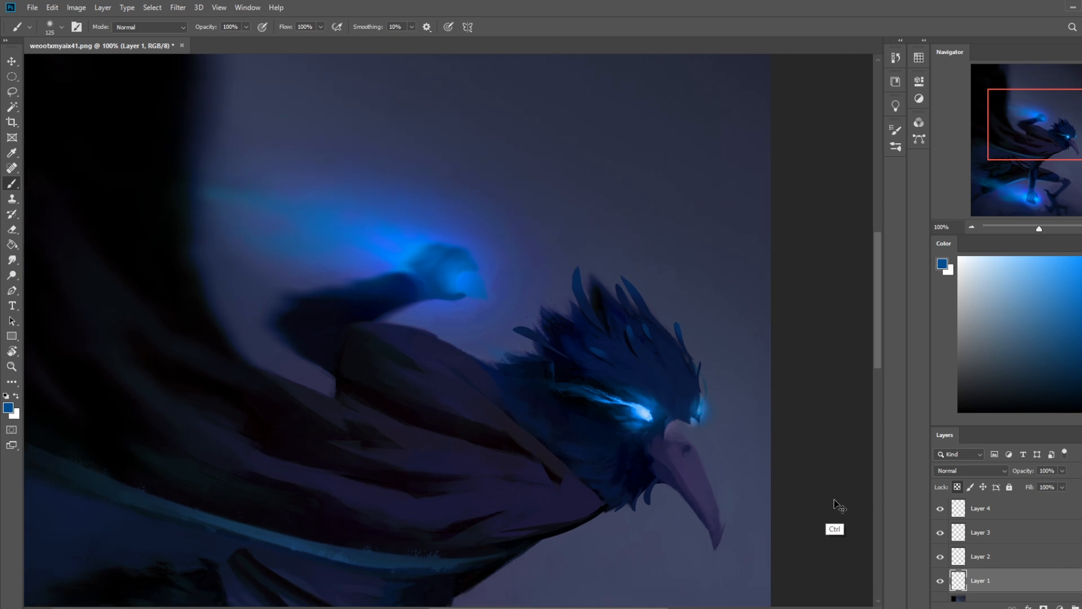
# Step: Flatten the image into a single background layer and zoom in on the bird's head
pyautogui.hotkey('ctrl', '0')
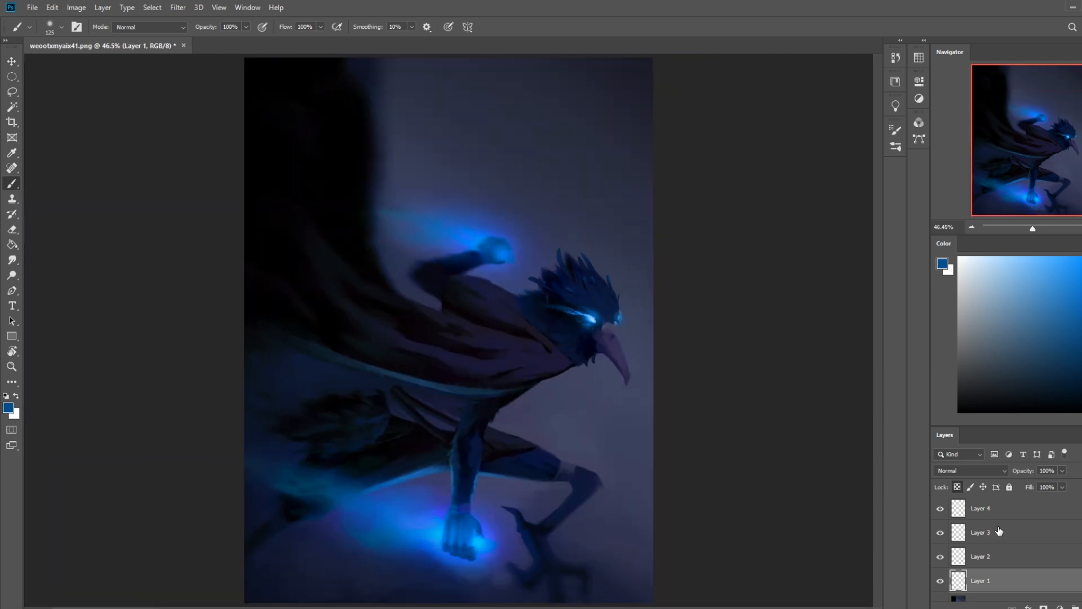
pyautogui.rightClick(995, 564)
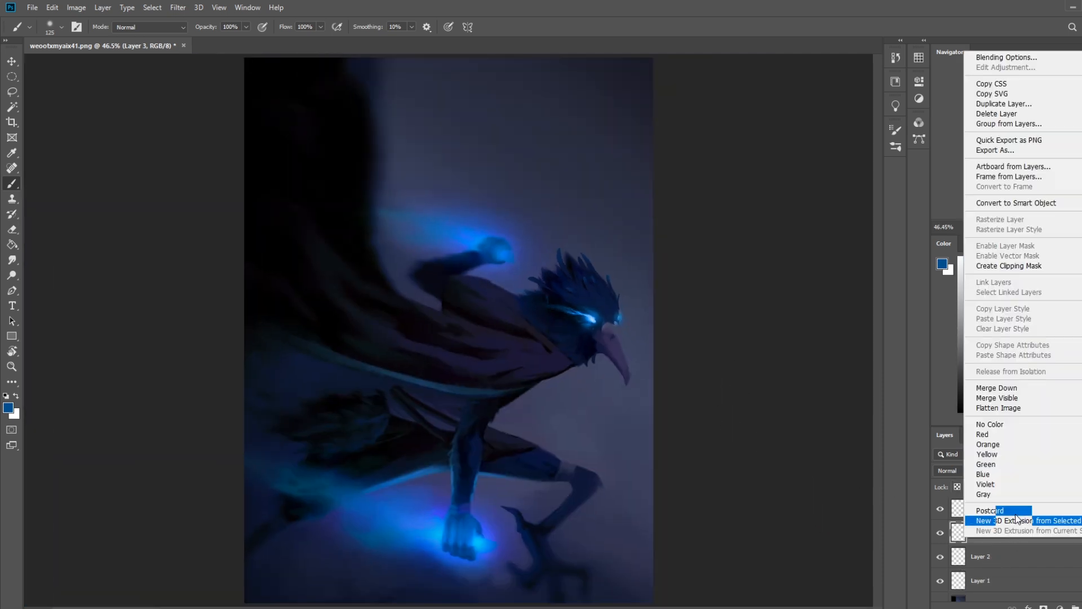
pyautogui.click(1035, 412)
pyautogui.press('z')
pyautogui.moveTo(512, 224); pyautogui.dragTo(651, 356)
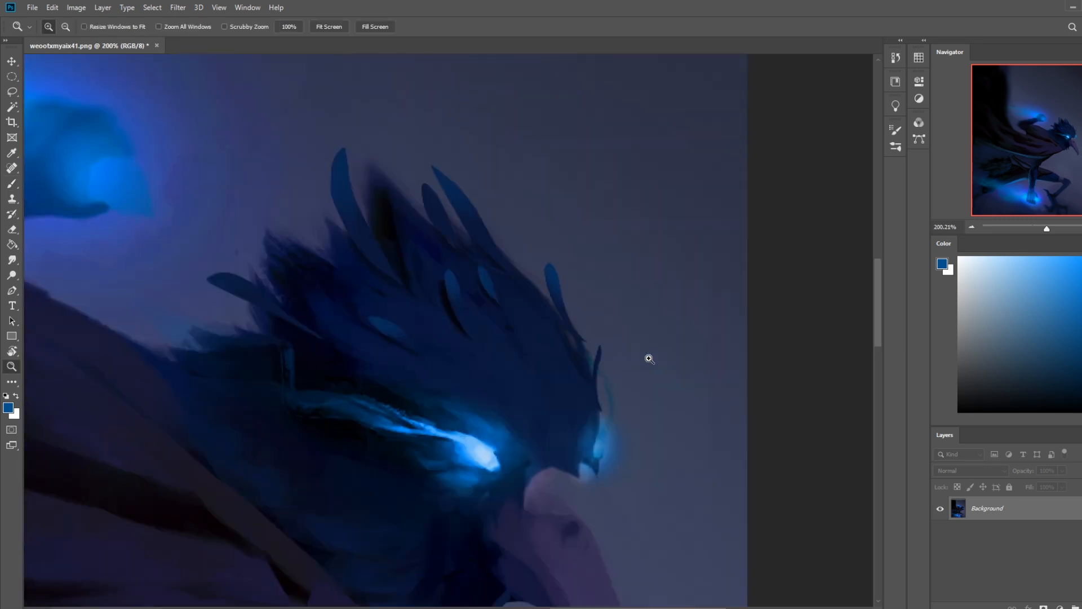
# Step: Choose a small textured brush and sample the dark navy from the head's crest feathers
pyautogui.press('b')
pyautogui.rightClick(502, 279)
pyautogui.click(556, 400)
pyautogui.click(817, 266)
pyautogui.press('[')
pyautogui.press('[')
pyautogui.press('[')
pyautogui.press('[')
pyautogui.press('[')
pyautogui.press('[')
pyautogui.press('[')
pyautogui.press('[')
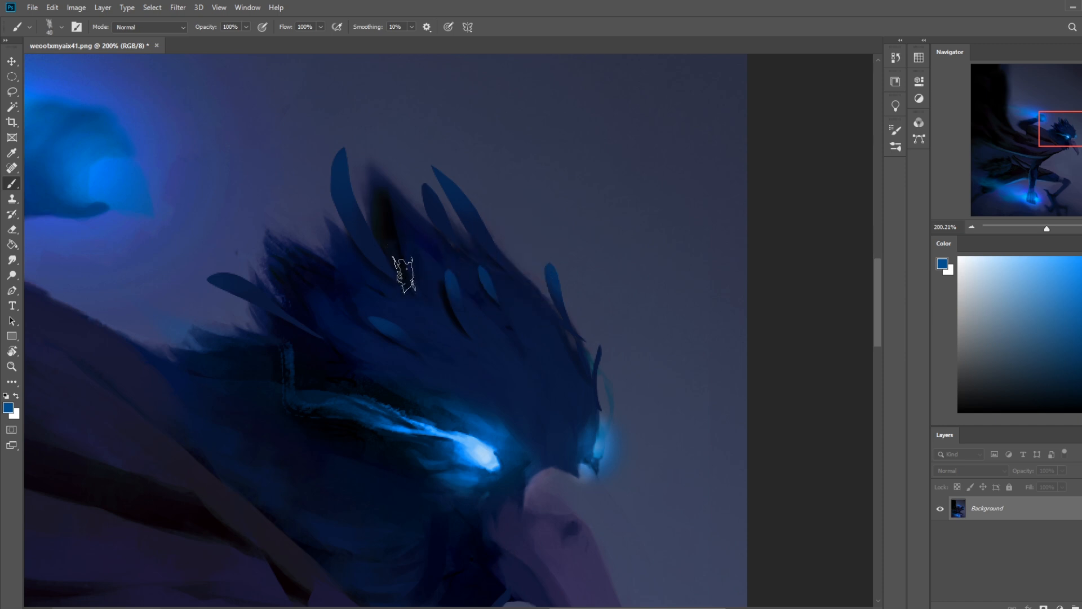
pyautogui.keyDown('alt'); pyautogui.click(377, 262); pyautogui.keyUp('alt')
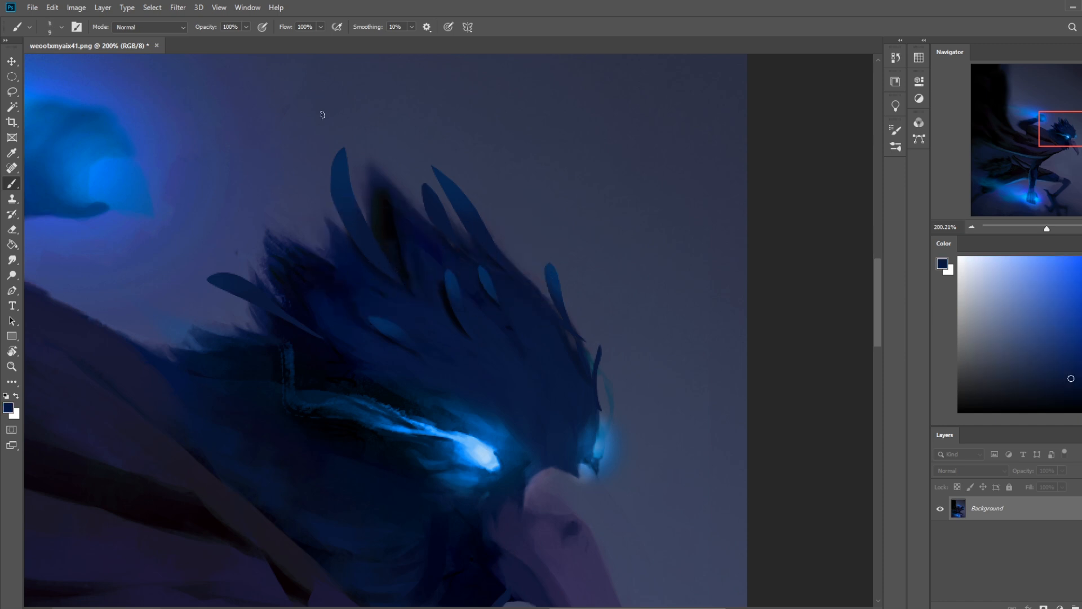
# Step: Try to sharpen the blurry central crest feather by painting sampled background blue around its lasso-selected edge
pyautogui.press(']')
pyautogui.press('l')
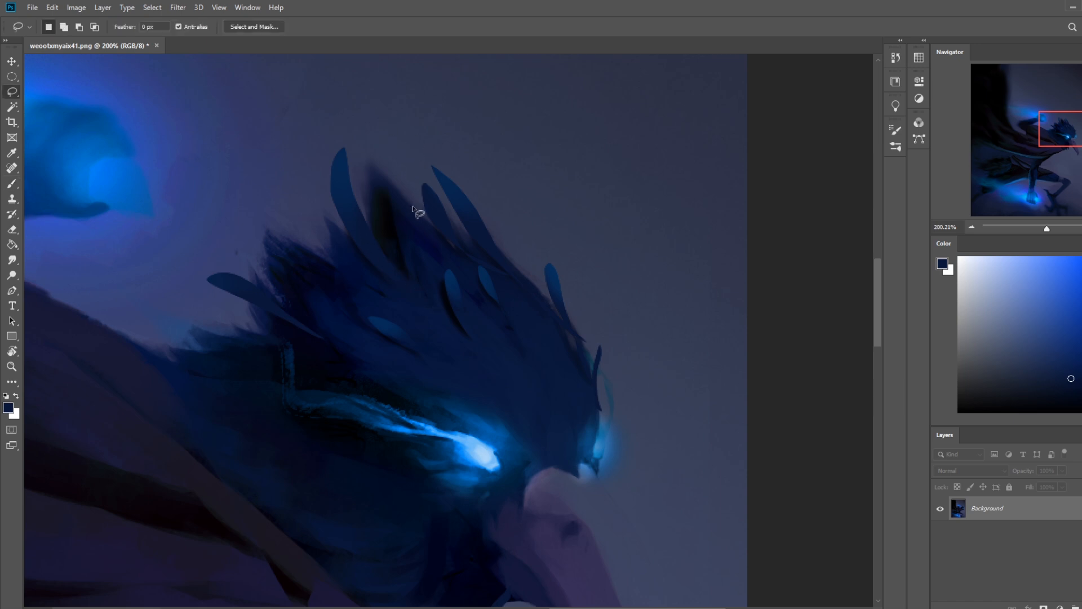
pyautogui.moveTo(426, 218)
pyautogui.mouseDown()
pyautogui.moveTo(383, 175)
pyautogui.moveTo(401, 213)
pyautogui.moveTo(434, 229)
pyautogui.moveTo(394, 184)
pyautogui.moveTo(399, 234)
pyautogui.moveTo(385, 228)
pyautogui.moveTo(389, 248)
pyautogui.moveTo(357, 155)
pyautogui.moveTo(367, 136)
pyautogui.mouseUp()
pyautogui.hotkey('ctrl', 'd')
pyautogui.press('b')
pyautogui.keyDown('alt'); pyautogui.click(401, 157); pyautogui.keyUp('alt')
pyautogui.moveTo(373, 156)
pyautogui.mouseDown()
pyautogui.moveTo(390, 185)
pyautogui.moveTo(392, 228)
pyautogui.mouseUp()
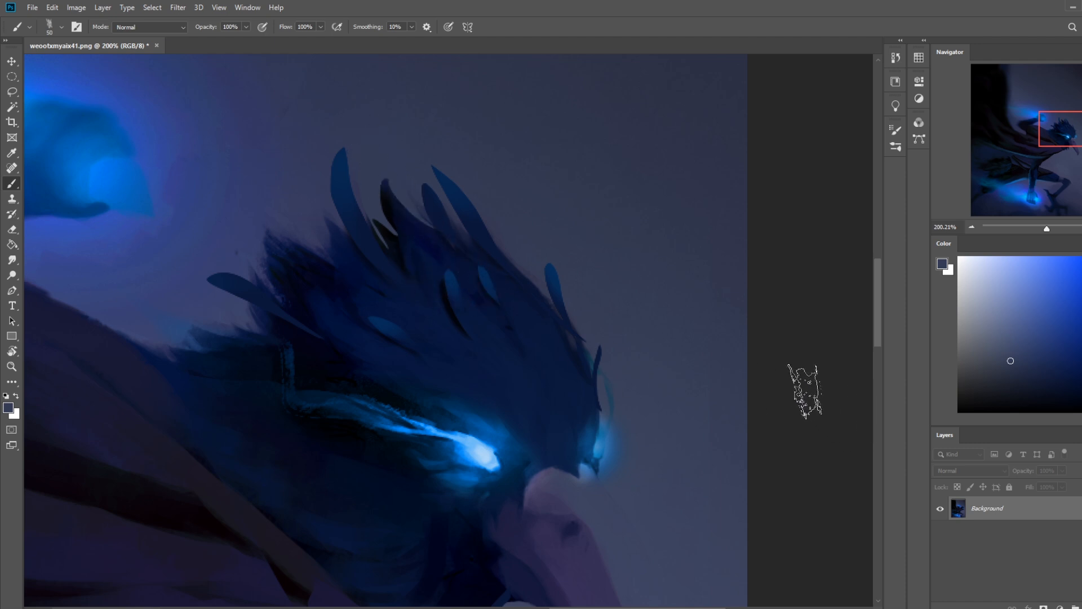
# Step: Outline the central crest feather as a curved freehand selection and invert the selection to cover everything outside it
pyautogui.hotkey('ctrl', '0')
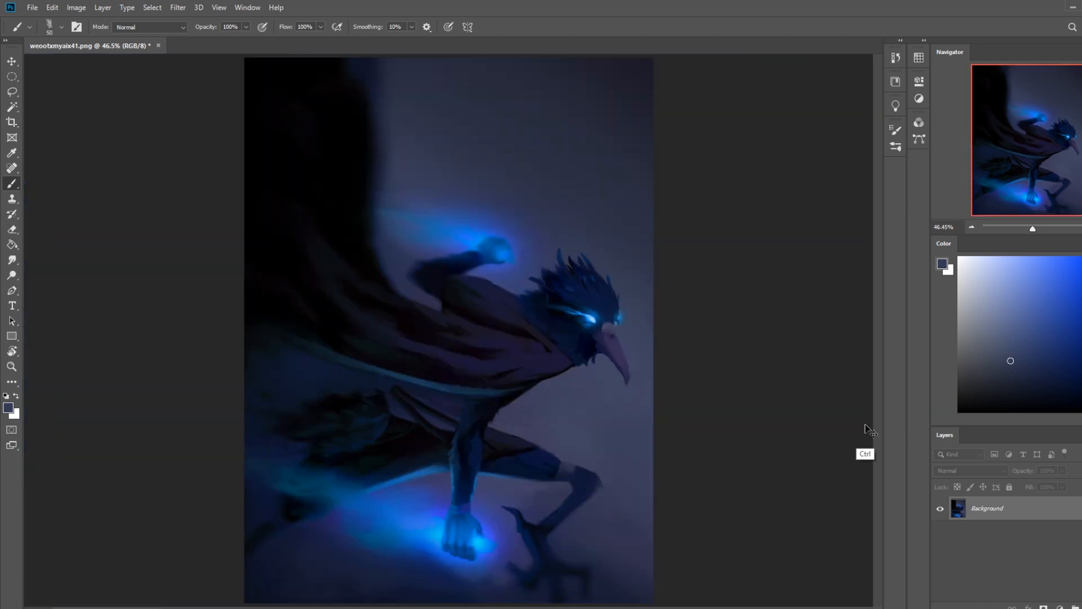
pyautogui.hotkey('ctrl', '-')
pyautogui.hotkey('ctrl', '+')
pyautogui.hotkey('ctrl', '+')
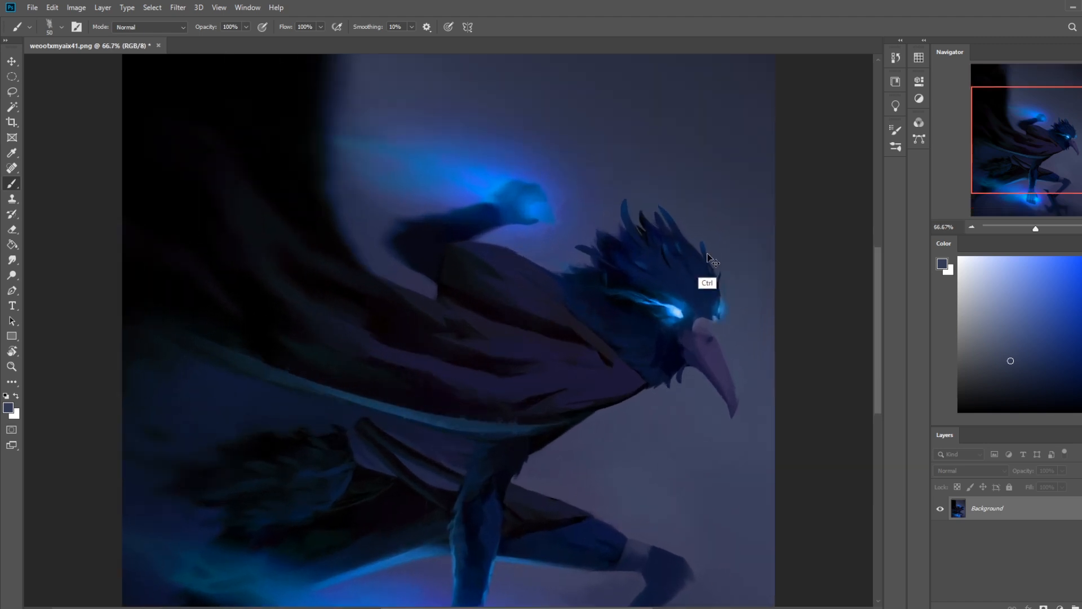
pyautogui.hotkey('ctrl', '+')
pyautogui.moveTo(812, 213); pyautogui.dragTo(751, 291)
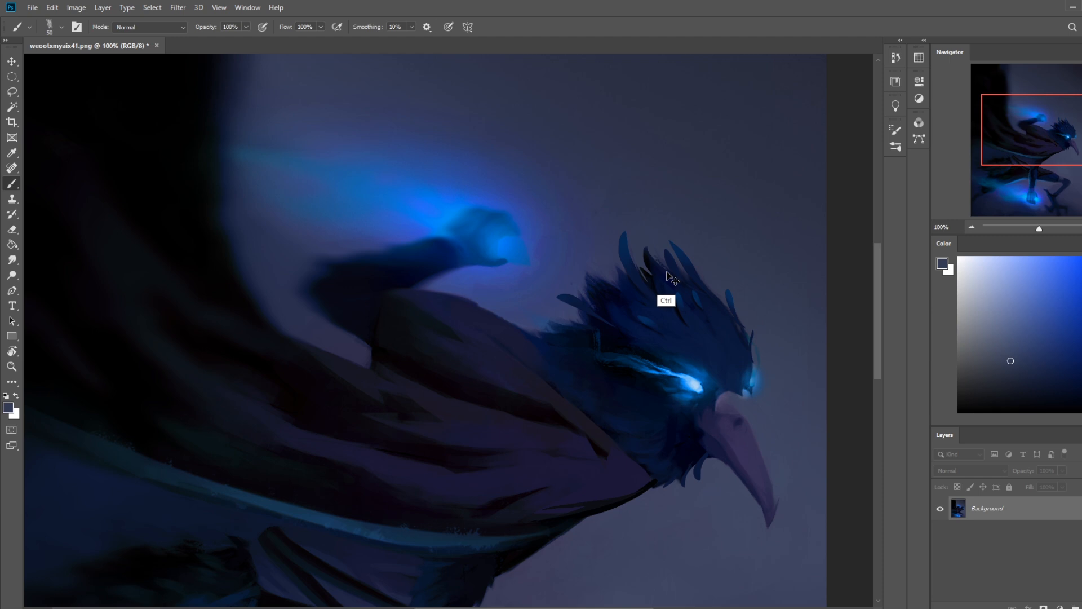
pyautogui.press('l')
pyautogui.moveTo(648, 276); pyautogui.dragTo(669, 270)
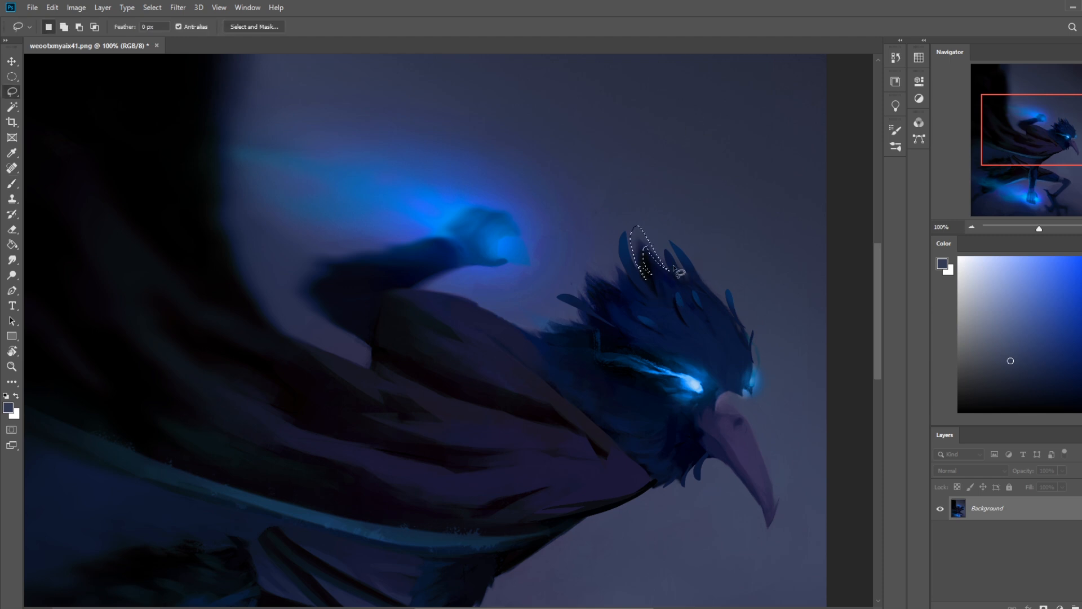
pyautogui.hotkey('ctrl', 'd')
pyautogui.moveTo(636, 264)
pyautogui.mouseDown()
pyautogui.moveTo(668, 261)
pyautogui.moveTo(673, 273)
pyautogui.mouseUp()
pyautogui.moveTo(646, 283); pyautogui.dragTo(624, 224)
pyautogui.click(655, 211)
pyautogui.moveTo(682, 287)
pyautogui.mouseDown()
pyautogui.moveTo(671, 236)
pyautogui.moveTo(628, 265)
pyautogui.mouseUp()
pyautogui.press('m')
pyautogui.rightClick(631, 275)
pyautogui.click(663, 293)
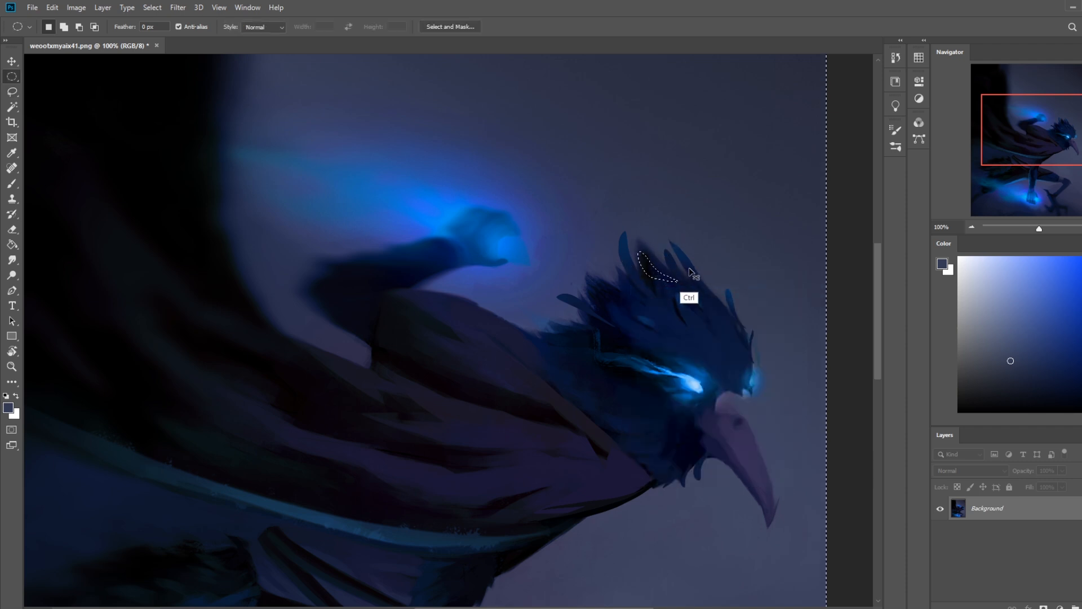
# Step: Paint sampled background blue around the central feather with a small brush to give it a crisp edge, and clear the selection
pyautogui.press('b')
pyautogui.keyDown('alt'); pyautogui.click(651, 236); pyautogui.keyUp('alt')
pyautogui.moveTo(646, 255); pyautogui.dragTo(643, 241)
pyautogui.press('[')
pyautogui.press('[')
pyautogui.press('[')
pyautogui.press('[')
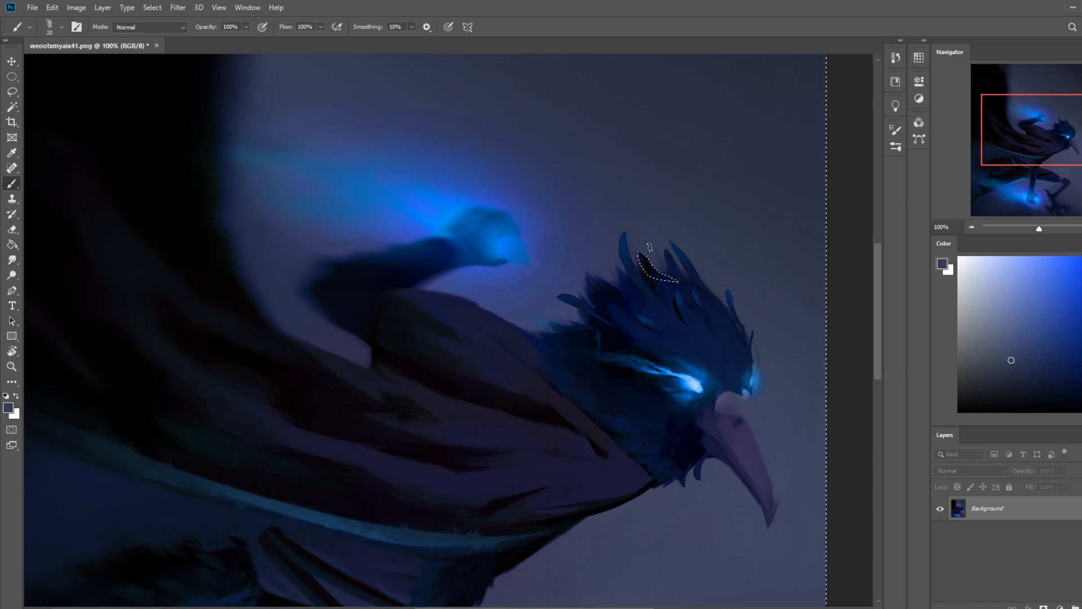
pyautogui.moveTo(643, 272); pyautogui.dragTo(654, 281)
pyautogui.hotkey('ctrl', 'd')
# Step: Fill the black part of the central crest feather with dark navy sampled from the crest to blend it into the head
pyautogui.hotkey('ctrl', '0')
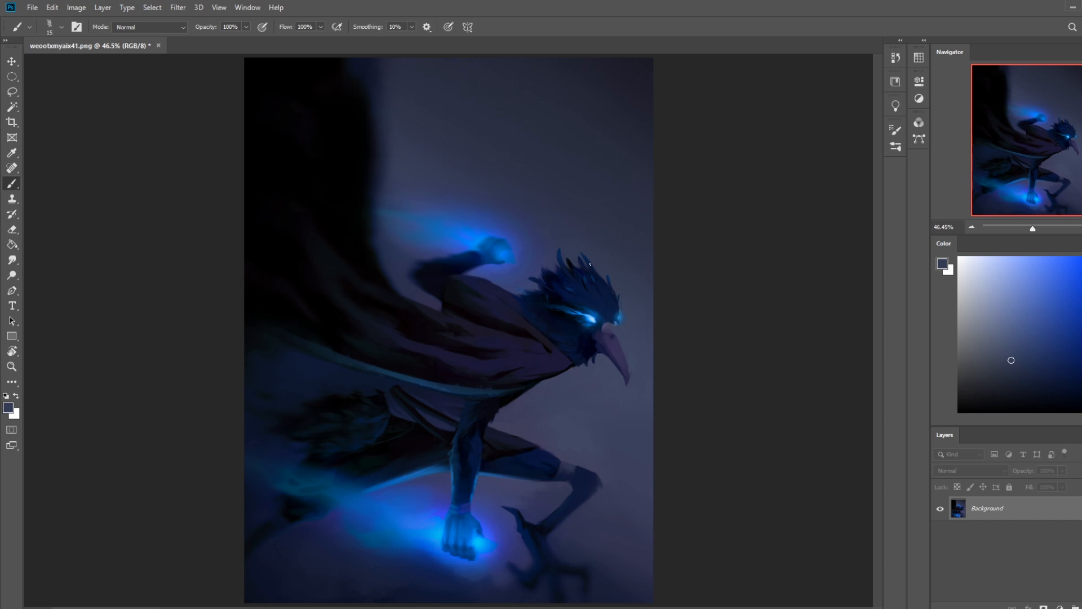
pyautogui.hotkey('ctrl', '+')
pyautogui.hotkey('ctrl', '+')
pyautogui.hotkey('ctrl', '+')
pyautogui.hotkey('ctrl', '+')
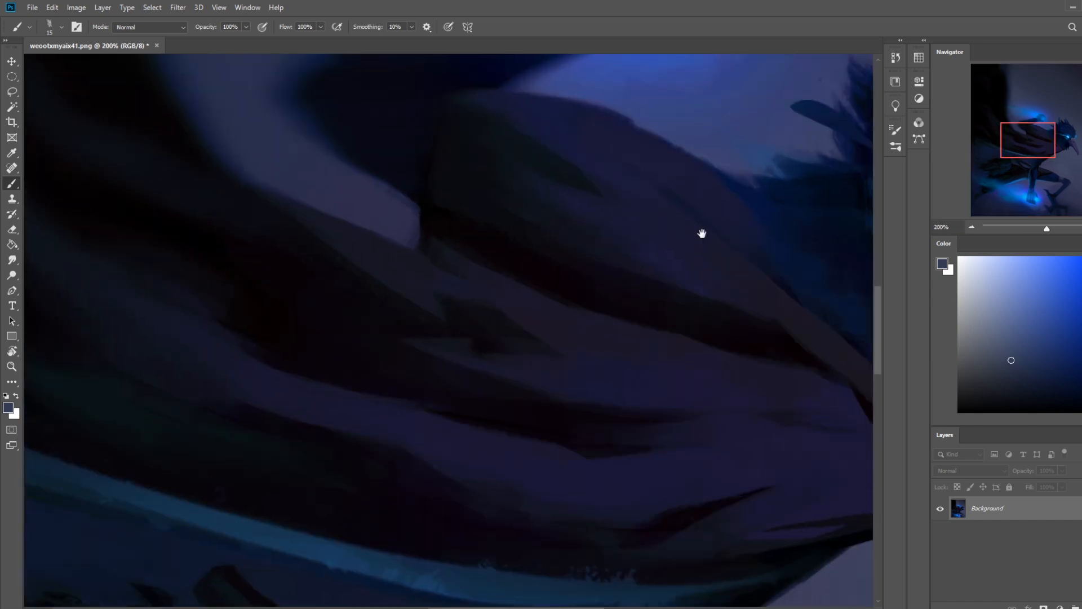
pyautogui.moveTo(704, 236); pyautogui.dragTo(444, 408)
pyautogui.press('m')
pyautogui.rightClick(698, 226)
pyautogui.click(735, 242)
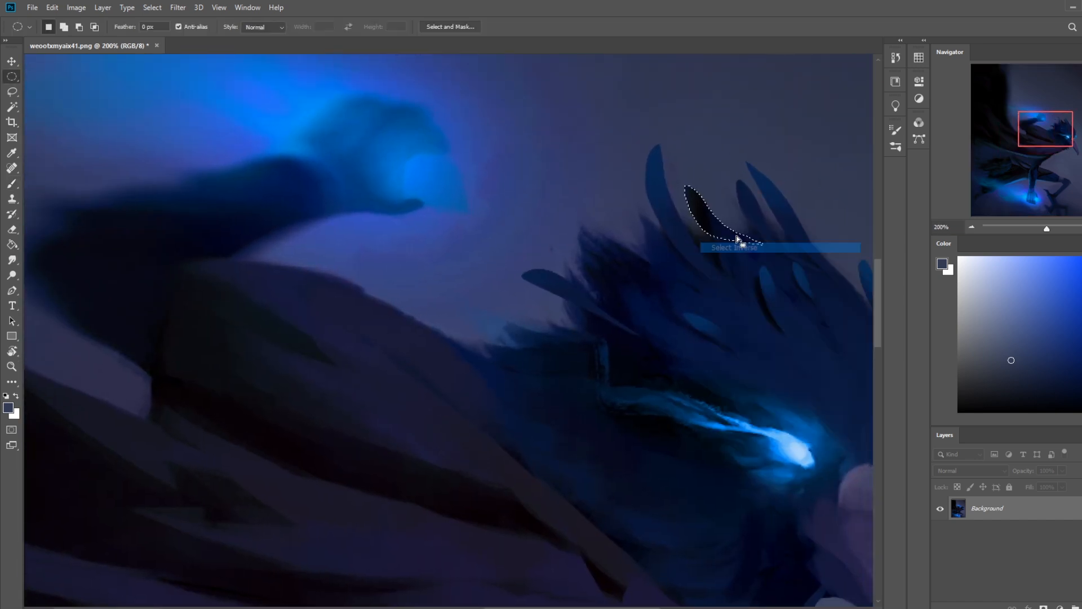
pyautogui.hotkey('ctrl', 'd')
pyautogui.press('b')
pyautogui.keyDown('alt'); pyautogui.click(744, 240); pyautogui.keyUp('alt')
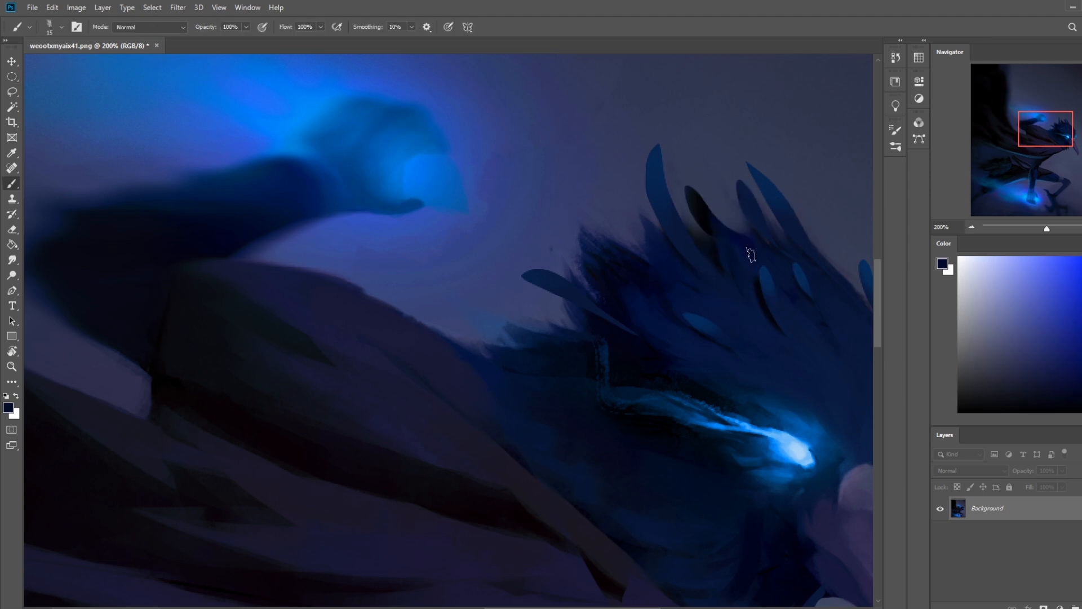
pyautogui.moveTo(741, 246); pyautogui.dragTo(682, 182)
pyautogui.keyDown('alt'); pyautogui.click(747, 200); pyautogui.keyUp('alt')
# Step: Add a small narrow feather beside the central one by filling a freehand selection with dark navy, using a 35 px brush
pyautogui.press(']')
pyautogui.press(']')
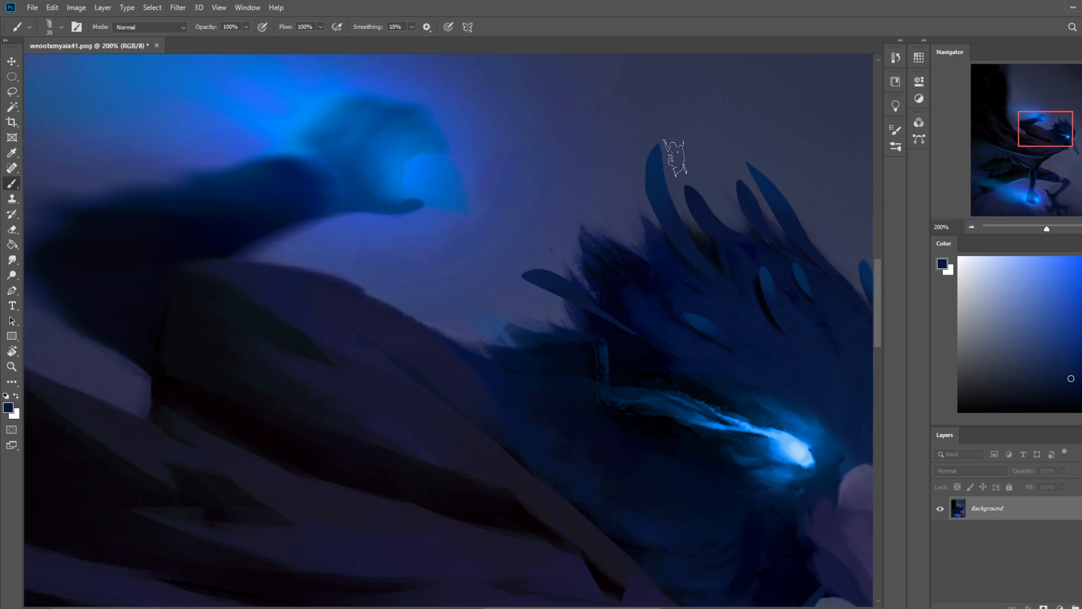
pyautogui.press('l')
pyautogui.moveTo(761, 245)
pyautogui.mouseDown()
pyautogui.moveTo(712, 189)
pyautogui.moveTo(750, 242)
pyautogui.moveTo(720, 203)
pyautogui.moveTo(755, 244)
pyautogui.moveTo(785, 248)
pyautogui.mouseUp()
pyautogui.press('b')
pyautogui.keyDown('alt'); pyautogui.click(739, 232); pyautogui.keyUp('alt')
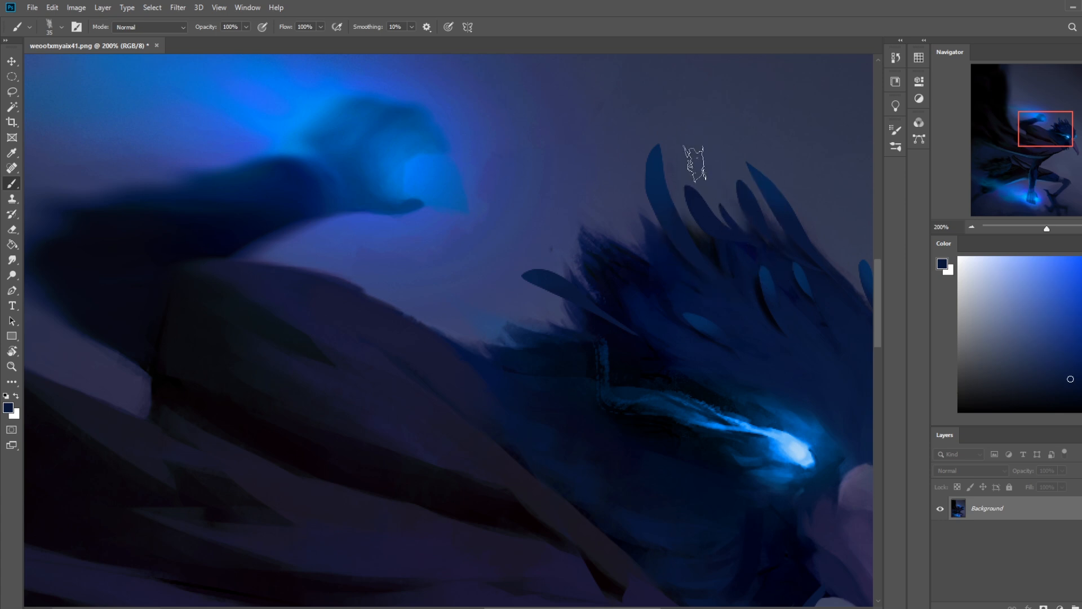
# Step: Invert the small feather's selection and shade around its base with a near-black 6 px brush
pyautogui.press('m')
pyautogui.rightClick(739, 241)
pyautogui.click(755, 249)
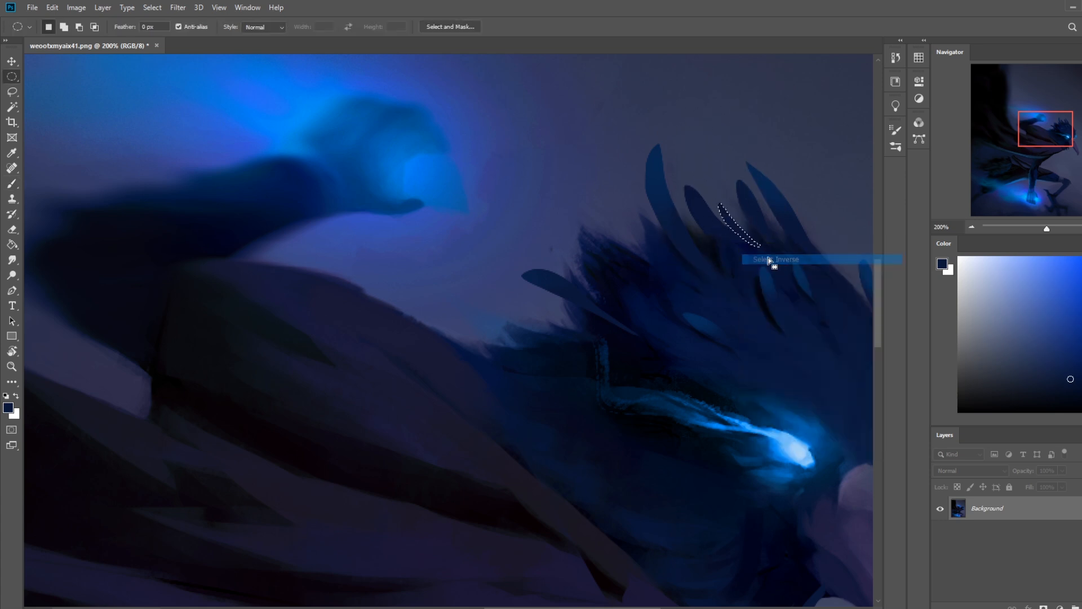
pyautogui.hotkey('ctrl', 'd')
pyautogui.press('b')
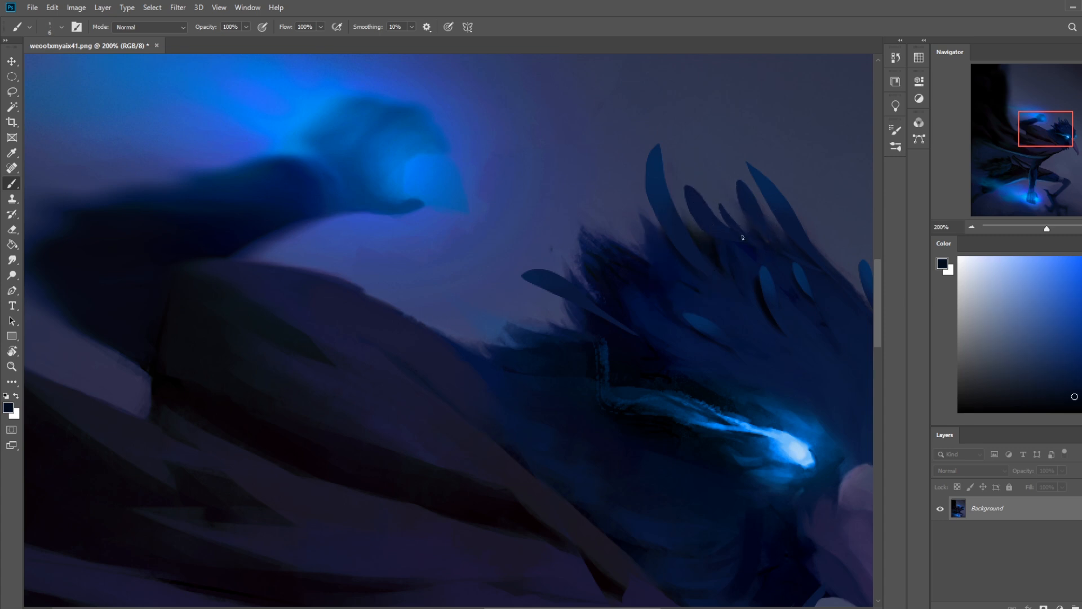
# Step: Fill out the beak's upper contour with sampled dark purple inside a freehand selection, using a 45 px brush
pyautogui.hotkey('ctrl', '0')
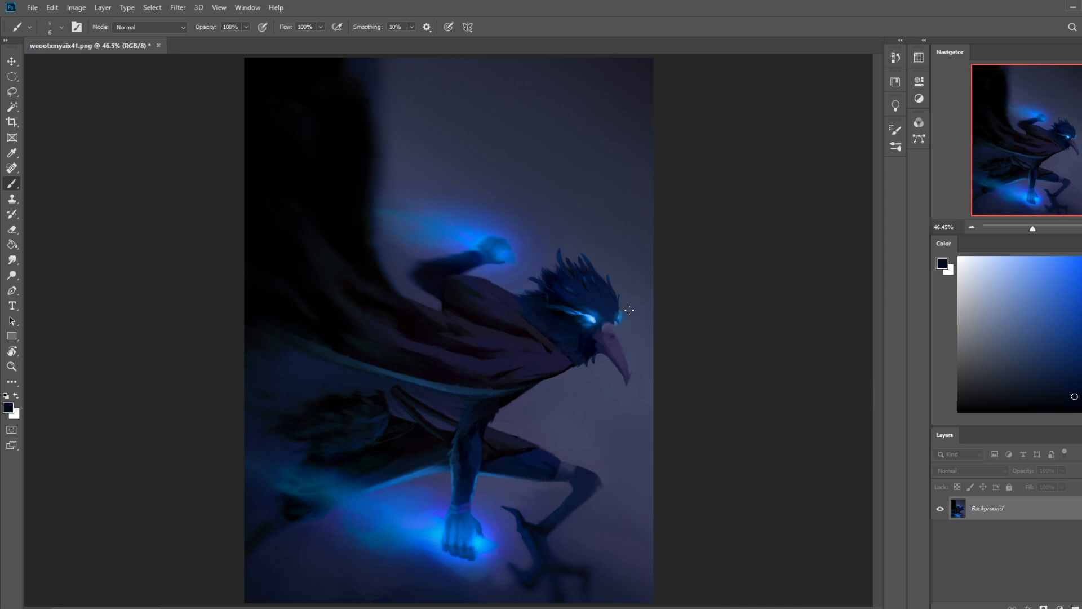
pyautogui.press('l')
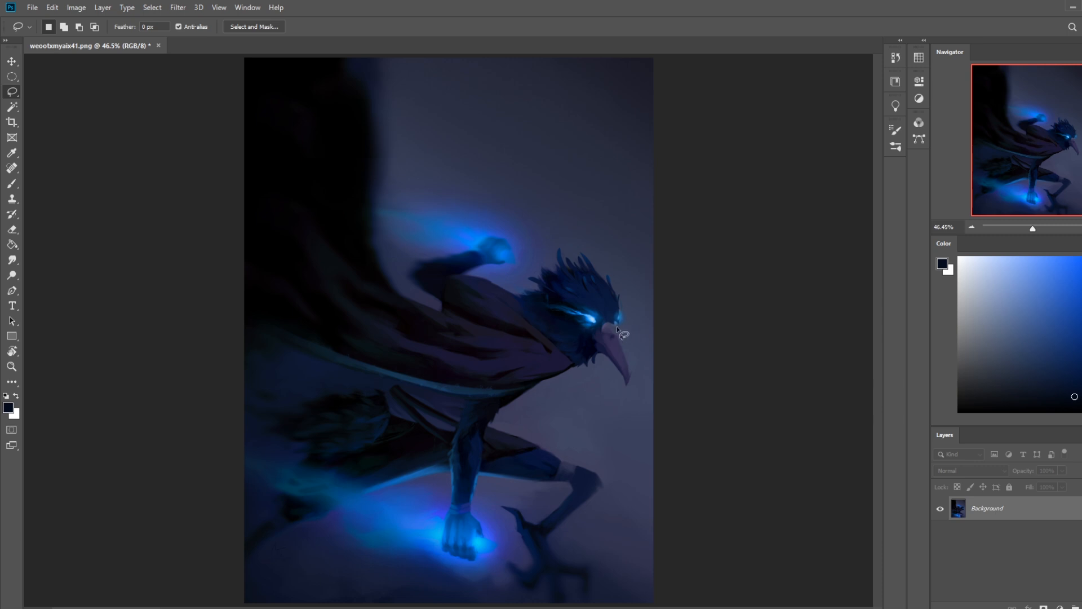
pyautogui.moveTo(630, 360)
pyautogui.mouseDown()
pyautogui.moveTo(631, 383)
pyautogui.moveTo(611, 325)
pyautogui.mouseUp()
pyautogui.press('b')
pyautogui.keyDown('alt'); pyautogui.click(619, 343); pyautogui.keyUp('alt')
pyautogui.press(']')
pyautogui.press(']')
pyautogui.press(']')
pyautogui.press(']')
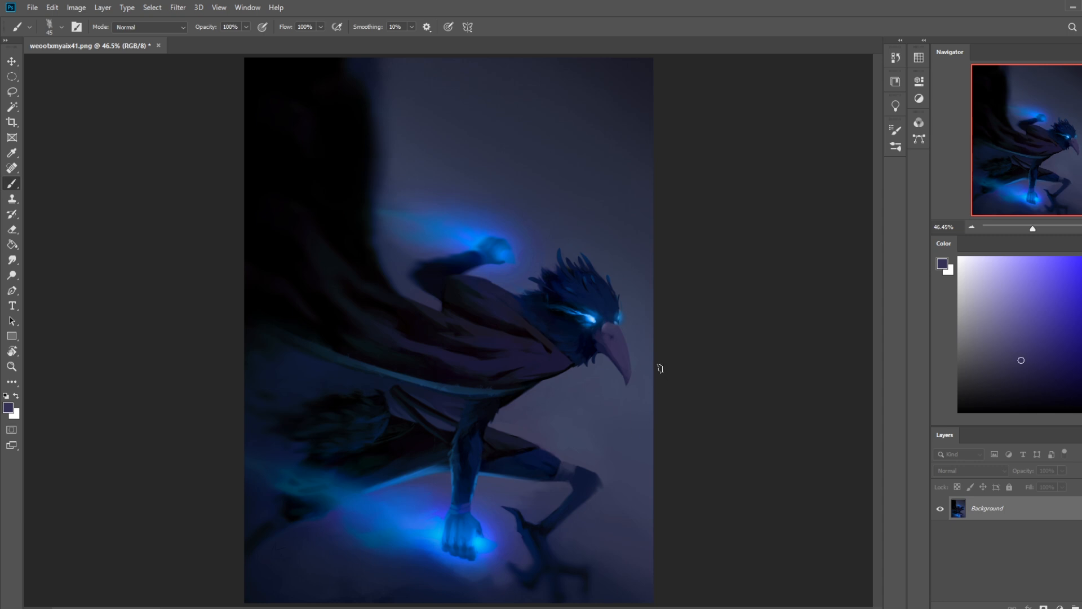
# Step: Try a hard-edged highlight on the beak in light blue sampled from the glowing eye
pyautogui.press('l')
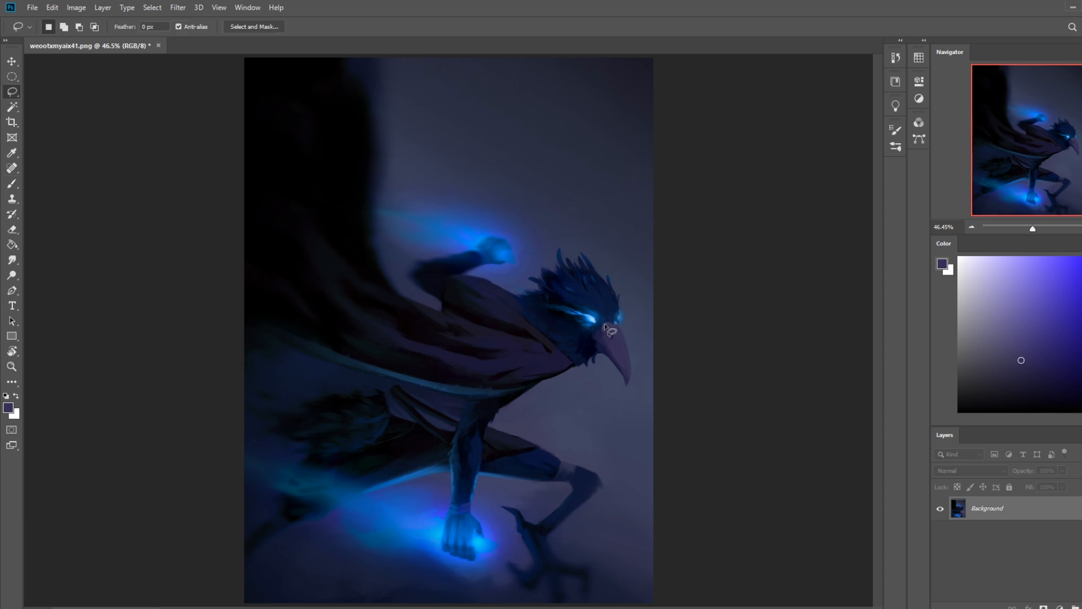
pyautogui.moveTo(614, 346)
pyautogui.mouseDown()
pyautogui.moveTo(622, 367)
pyautogui.moveTo(596, 332)
pyautogui.moveTo(611, 323)
pyautogui.moveTo(589, 339)
pyautogui.mouseUp()
pyautogui.click(656, 320)
pyautogui.press('b')
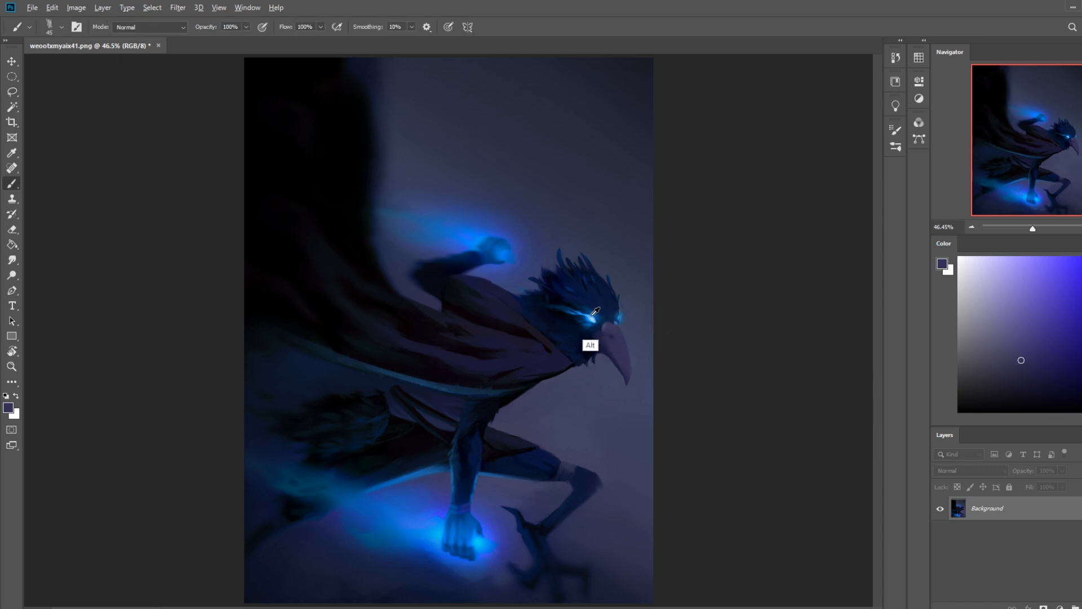
pyautogui.keyDown('alt'); pyautogui.click(590, 317); pyautogui.keyUp('alt')
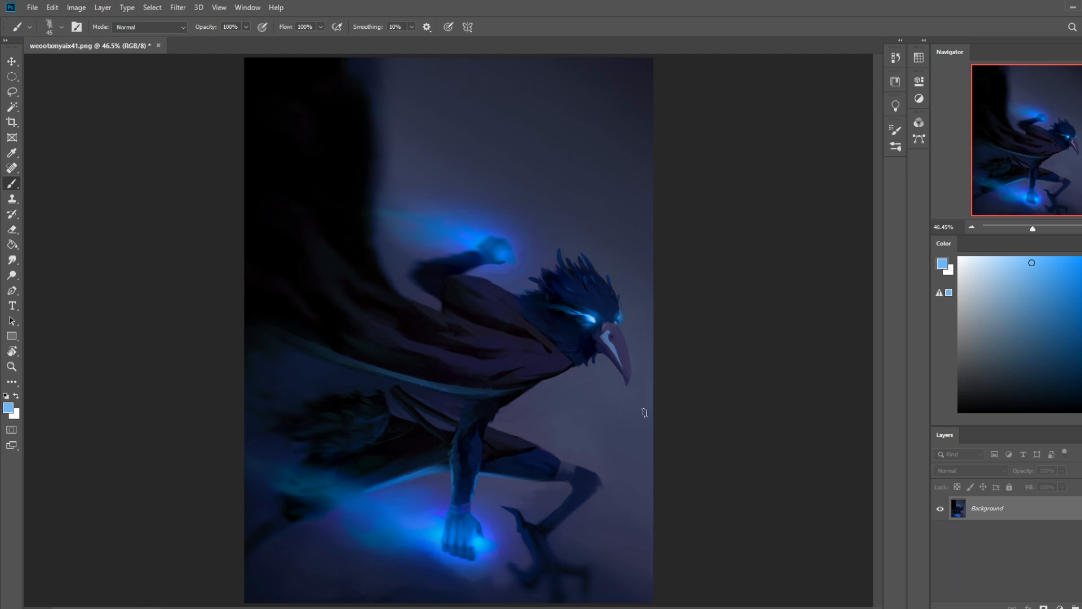
# Step: Lower the brush opacity to 30% and dab a faint light blue on the beak
pyautogui.hotkey('ctrl', '-')
pyautogui.hotkey('ctrl', '-')
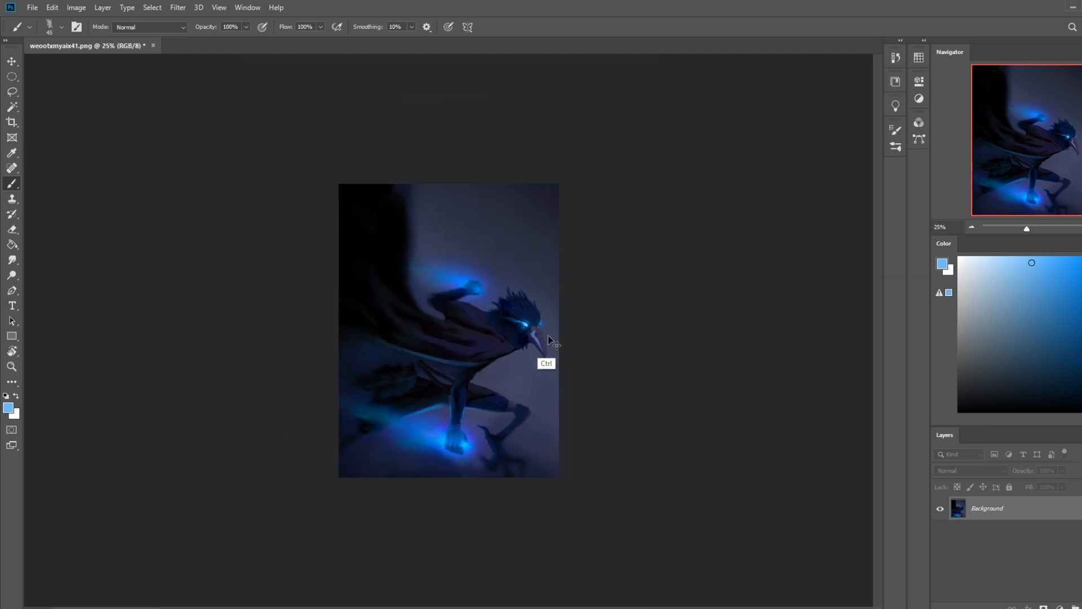
pyautogui.click(245, 27)
pyautogui.click(208, 41)
pyautogui.click(545, 351)
pyautogui.hotkey('ctrl', '+')
pyautogui.hotkey('ctrl', '+')
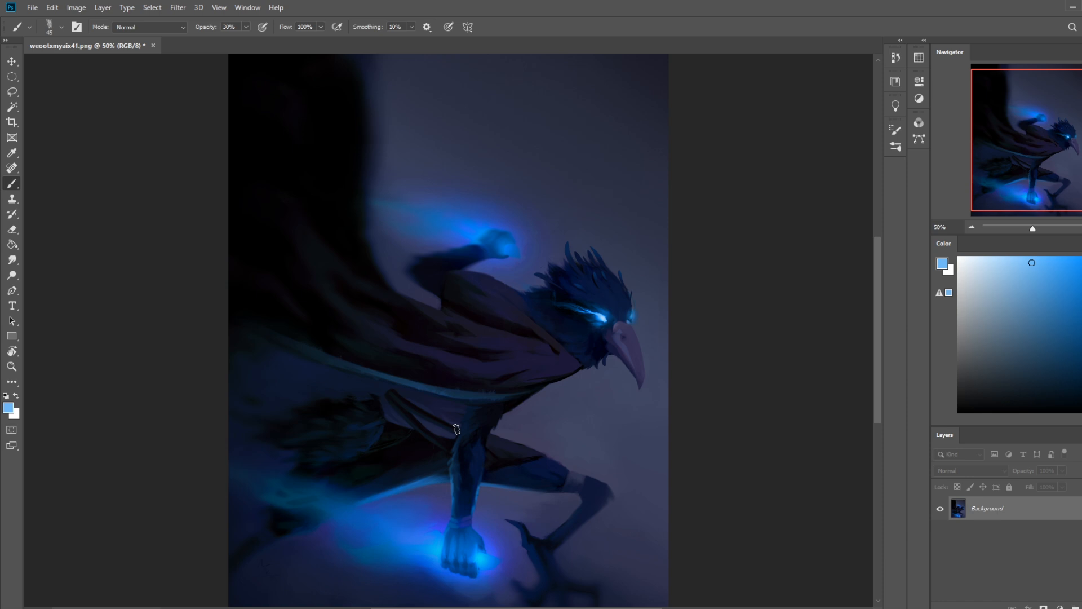
# Step: Darken the blue rim along the cloak's lower edge with sampled near-black, using a 90 px brush at 30% opacity
pyautogui.press('l')
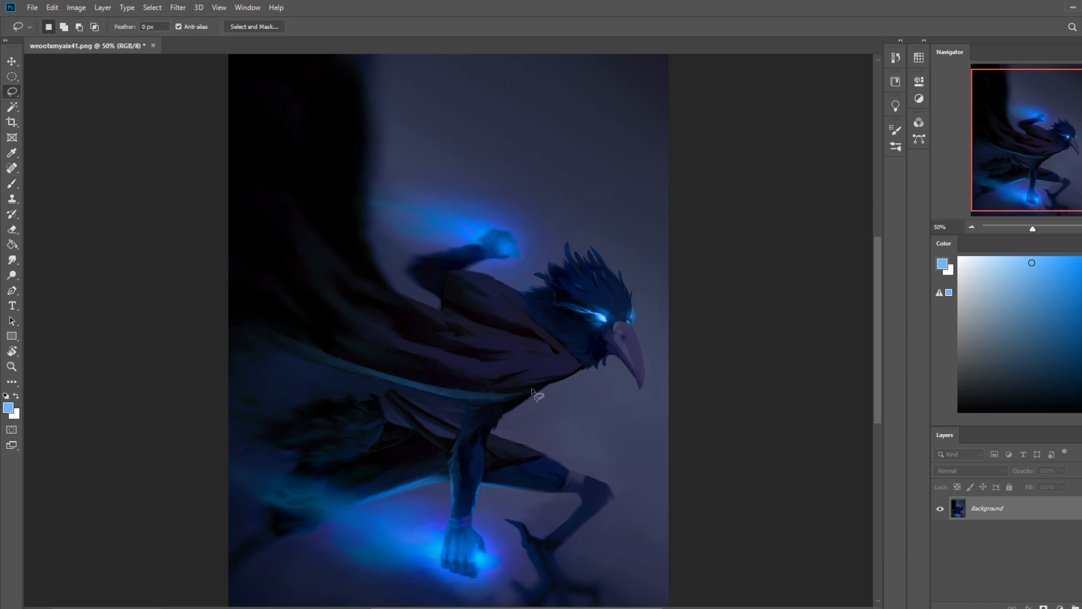
pyautogui.moveTo(311, 338)
pyautogui.mouseDown()
pyautogui.moveTo(441, 398)
pyautogui.moveTo(545, 388)
pyautogui.mouseUp()
pyautogui.moveTo(332, 349)
pyautogui.mouseDown()
pyautogui.moveTo(422, 393)
pyautogui.moveTo(524, 399)
pyautogui.moveTo(419, 383)
pyautogui.moveTo(346, 345)
pyautogui.mouseUp()
pyautogui.hotkey('ctrl', 'd')
pyautogui.press('b')
pyautogui.keyDown('alt'); pyautogui.click(455, 380); pyautogui.keyUp('alt')
pyautogui.press(']')
pyautogui.press(']')
pyautogui.press(']')
pyautogui.moveTo(488, 396); pyautogui.dragTo(396, 382)
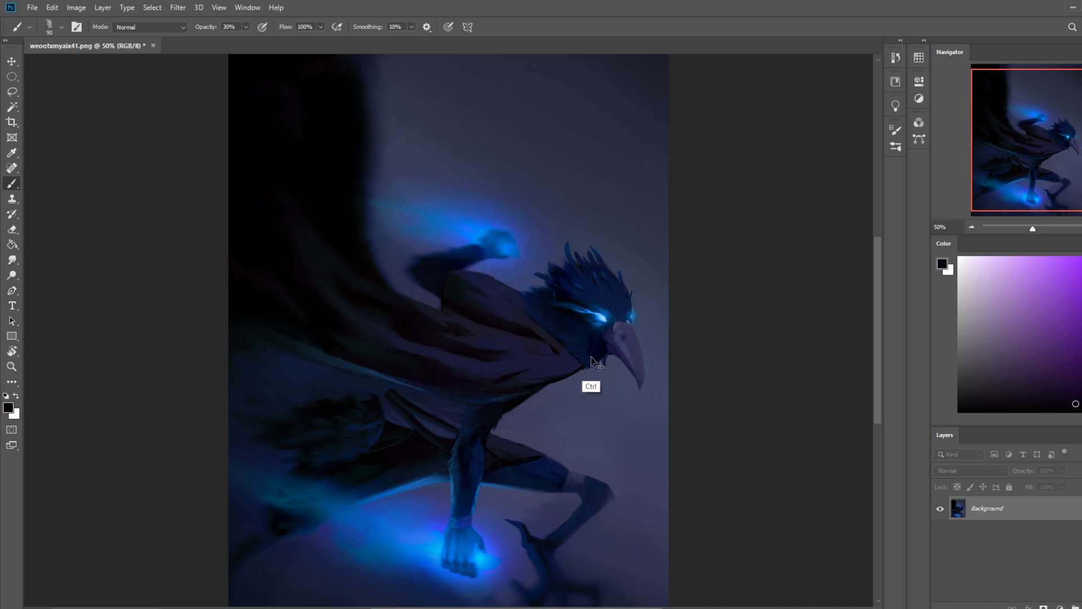
pyautogui.hotkey('ctrl', '-')
pyautogui.hotkey('ctrl', '-')
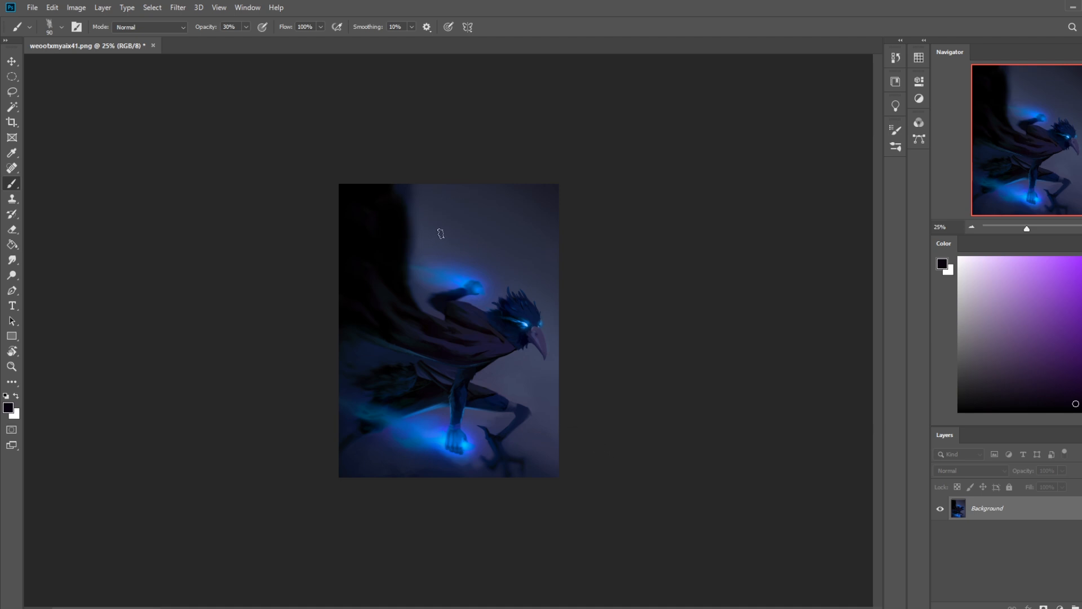
pyautogui.press('m')
pyautogui.rightClick(461, 284)
pyautogui.click(488, 292)
pyautogui.press('b')
pyautogui.rightClick(449, 259)
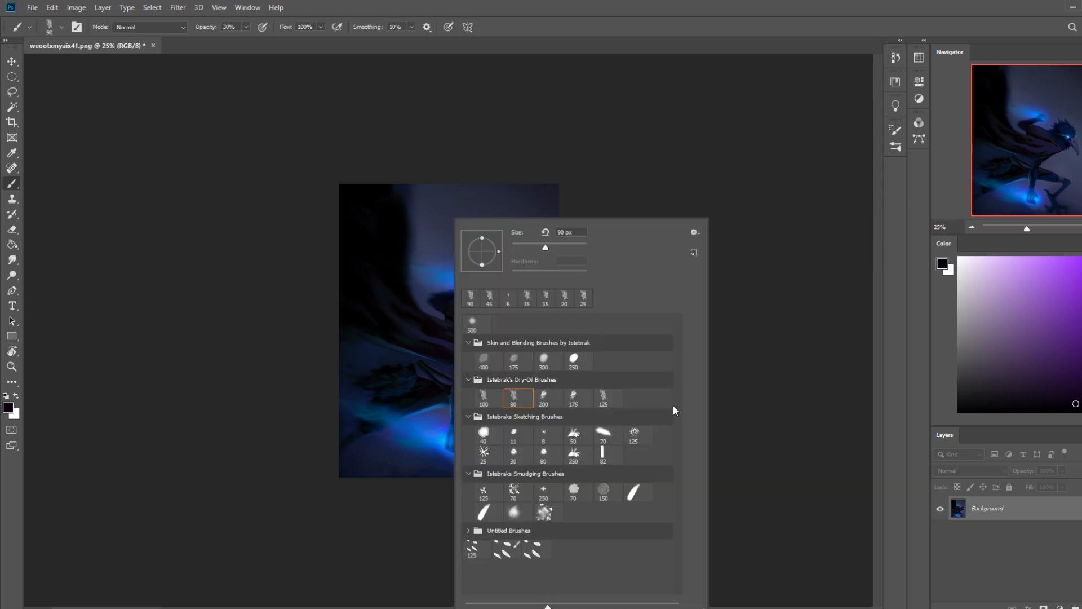
pyautogui.click(759, 339)
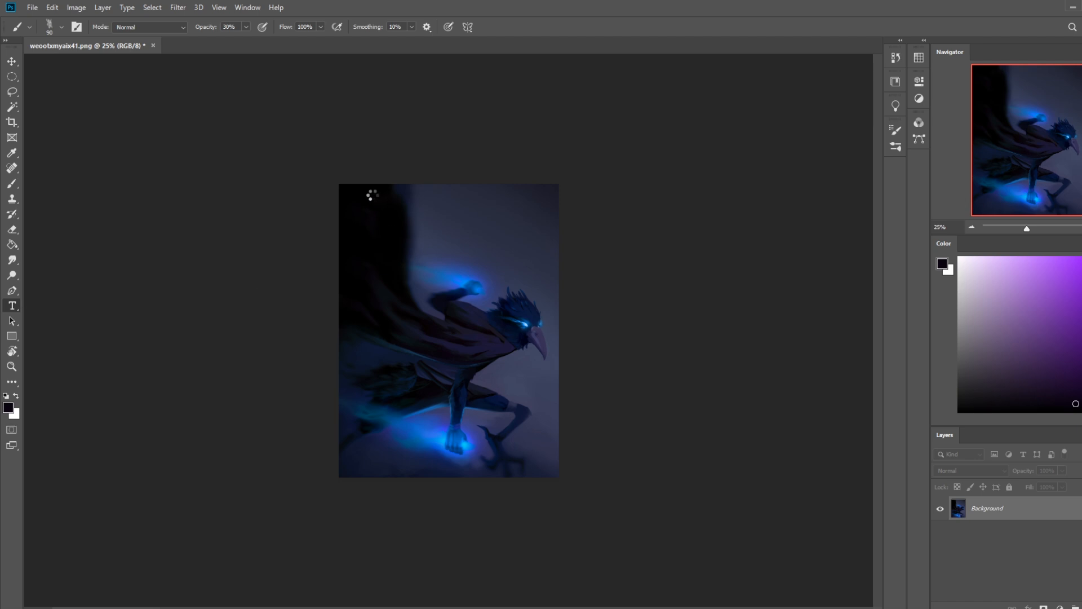
# Step: Add a text box across the upper part of the painting with the title THE RAVEN KING
pyautogui.press('t')
pyautogui.moveTo(363, 202); pyautogui.dragTo(539, 260)
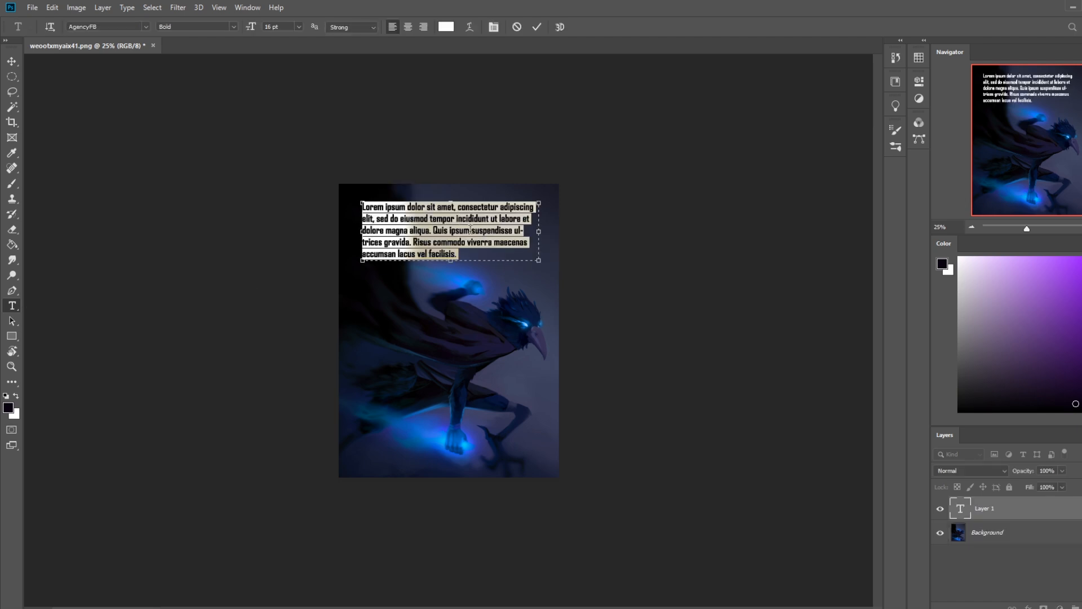
pyautogui.press('BackSpace')
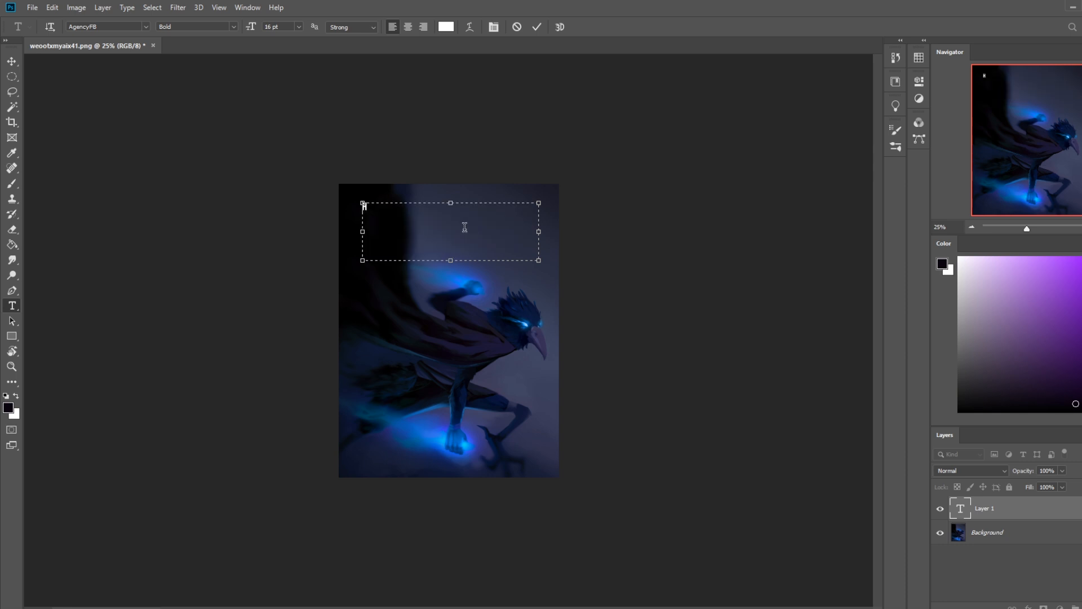
pyautogui.write('THE RAVEN KING')
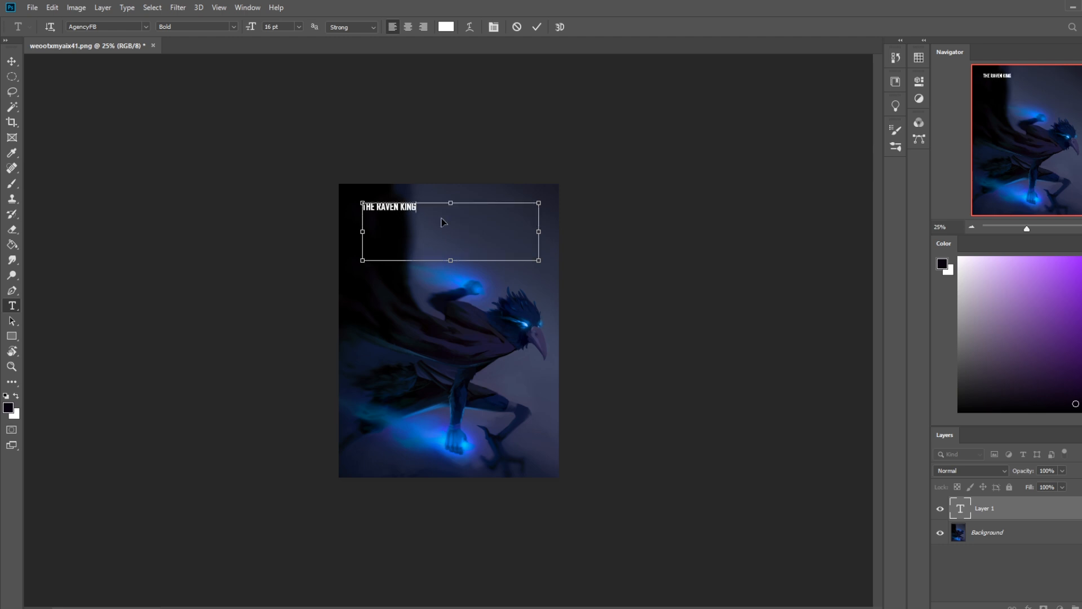
# Step: Set the font size of the whole title to 48 pt
pyautogui.moveTo(433, 209); pyautogui.dragTo(346, 210)
pyautogui.click(298, 26)
pyautogui.click(297, 157)
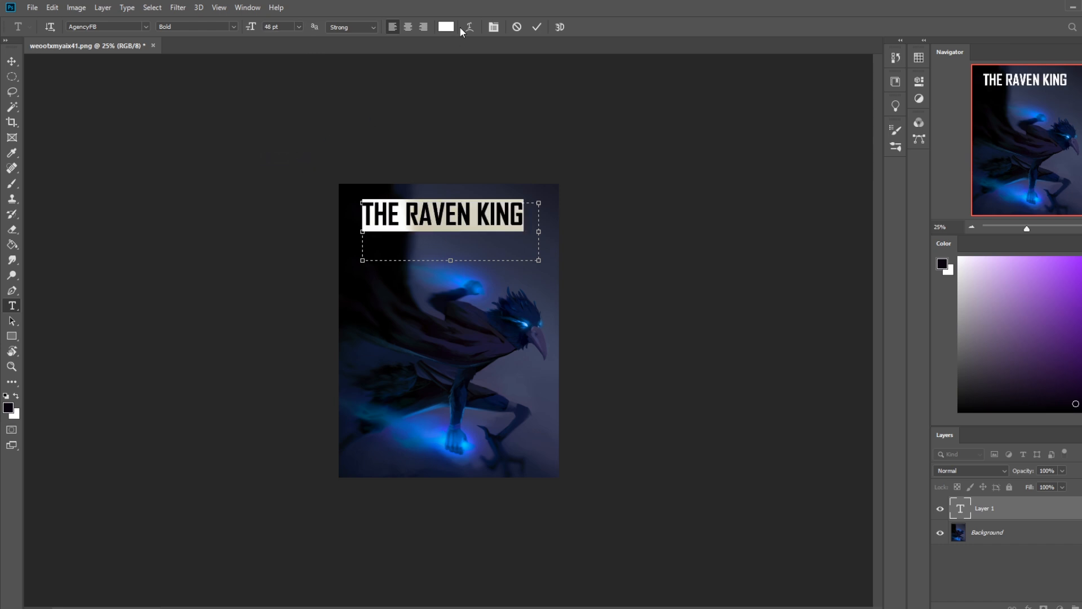
# Step: Set the title's font to Bodoni BT
pyautogui.click(145, 27)
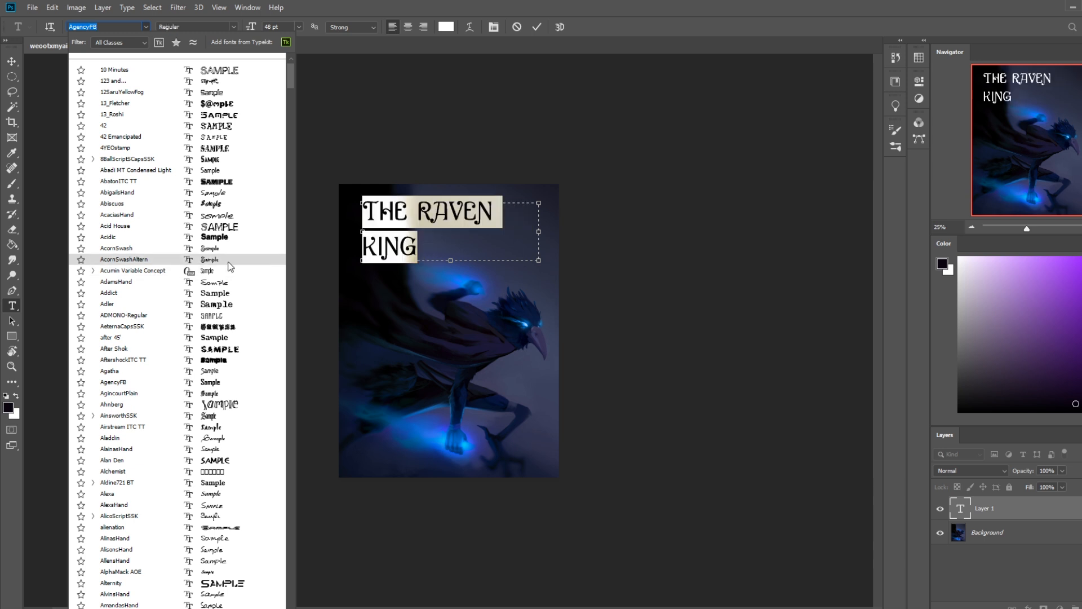
pyautogui.scroll(-8, 230, 270)
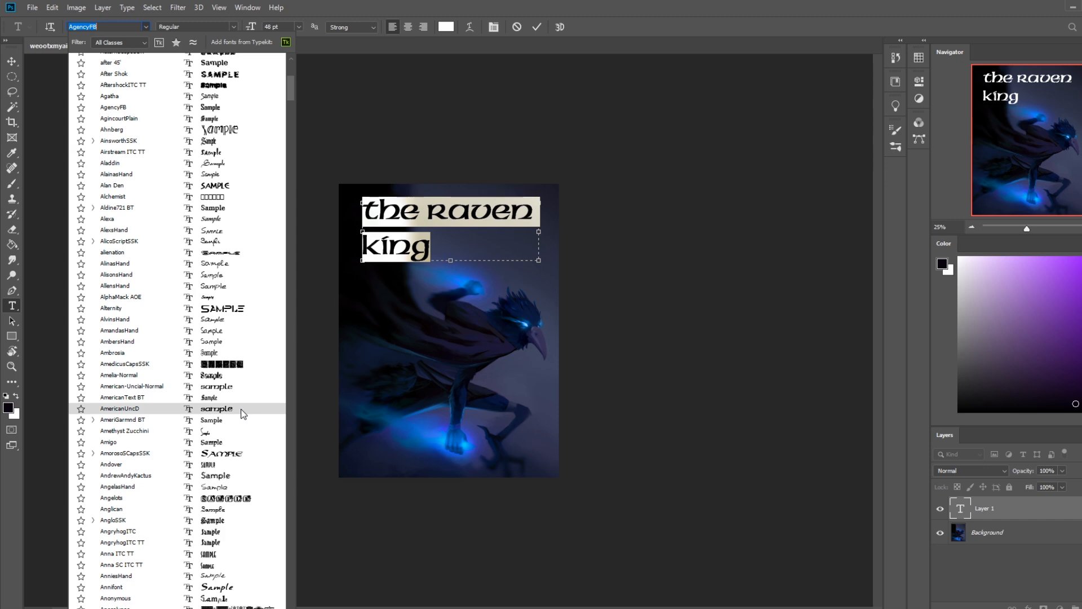
pyautogui.scroll(-7, 241, 408)
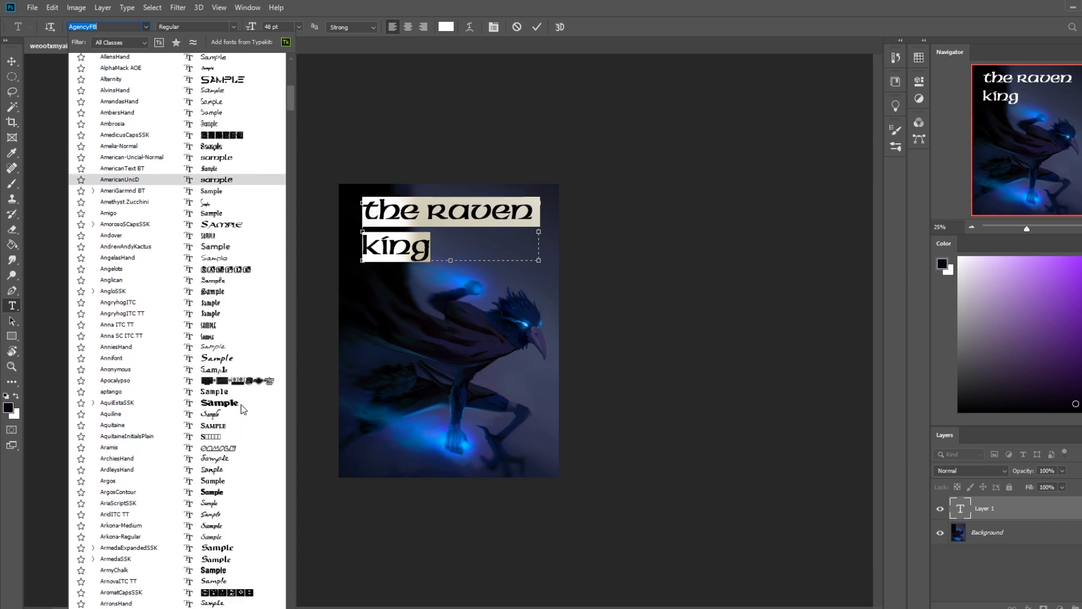
pyautogui.scroll(-8, 243, 406)
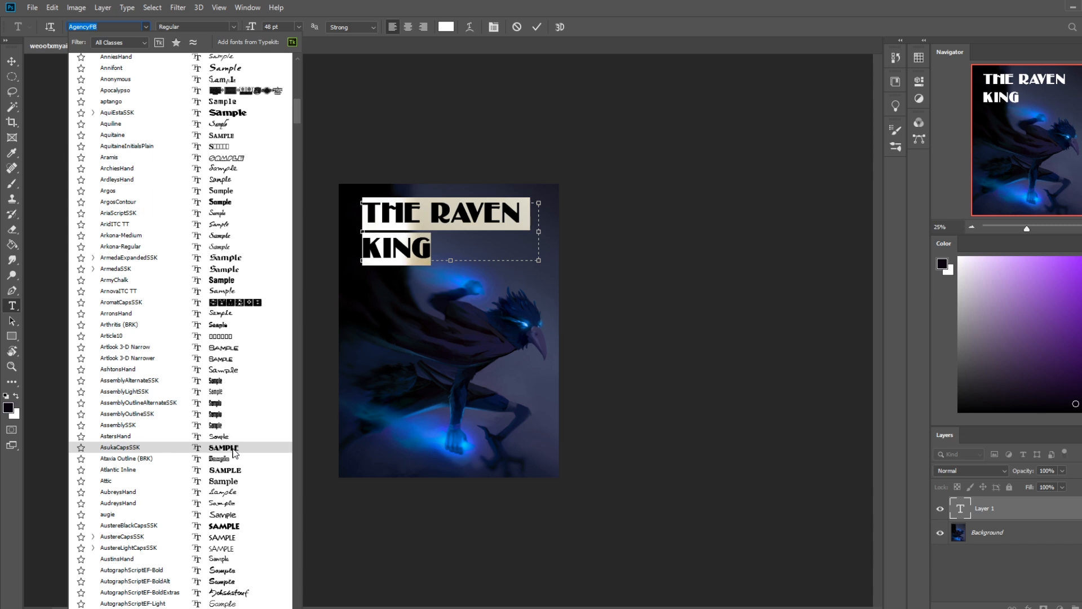
pyautogui.scroll(-9, 235, 451)
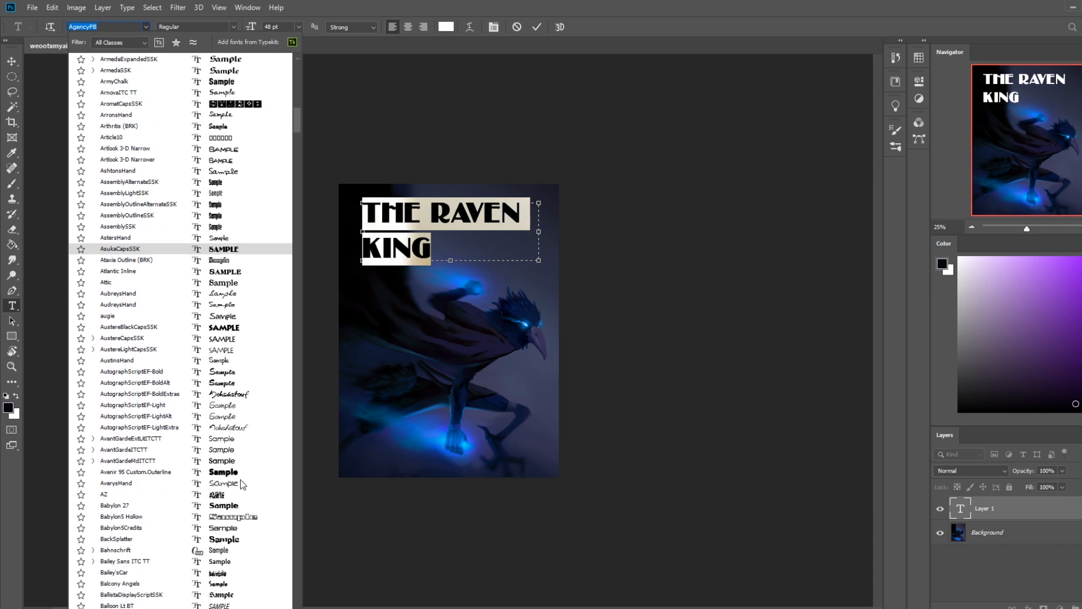
pyautogui.scroll(-1, 236, 515)
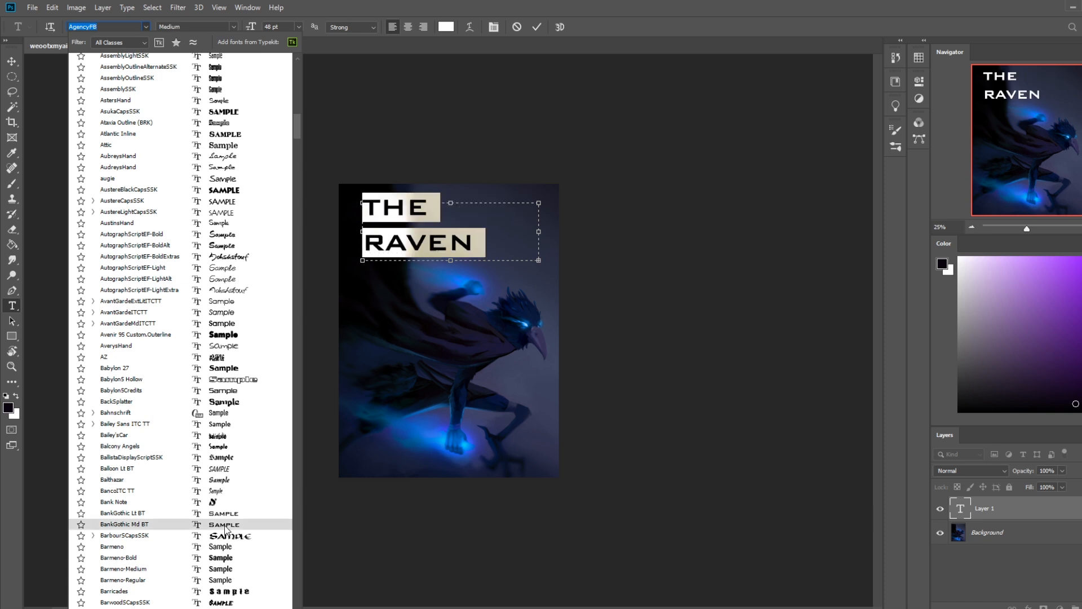
pyautogui.scroll(-9, 224, 528)
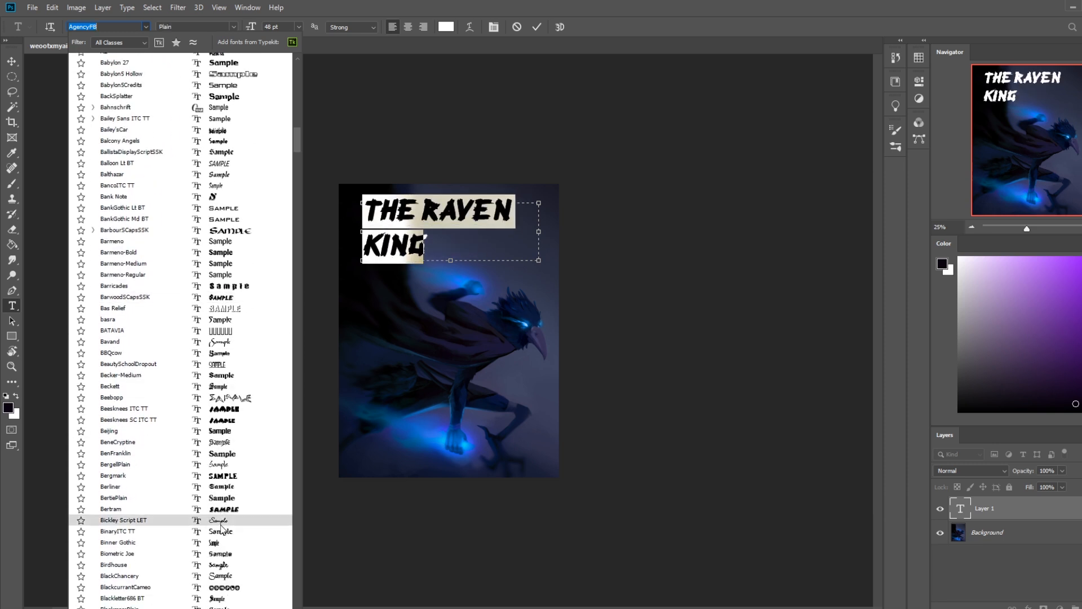
pyautogui.scroll(-14, 221, 528)
pyautogui.scroll(-1, 217, 529)
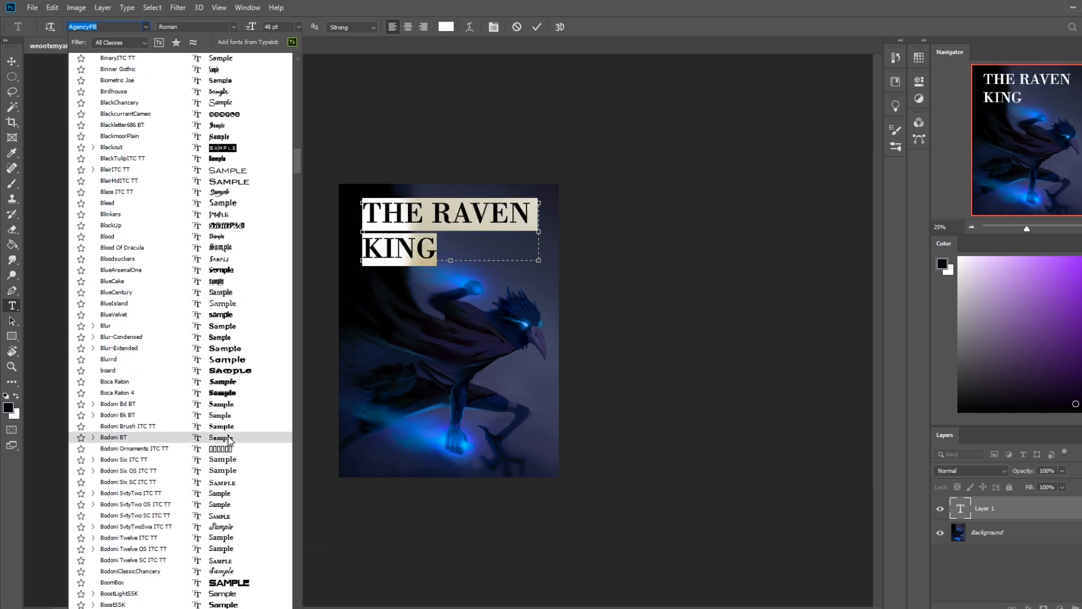
pyautogui.click(229, 437)
# Step: Centre-align the title text within its text box
pyautogui.click(448, 235)
pyautogui.moveTo(459, 245); pyautogui.dragTo(356, 99)
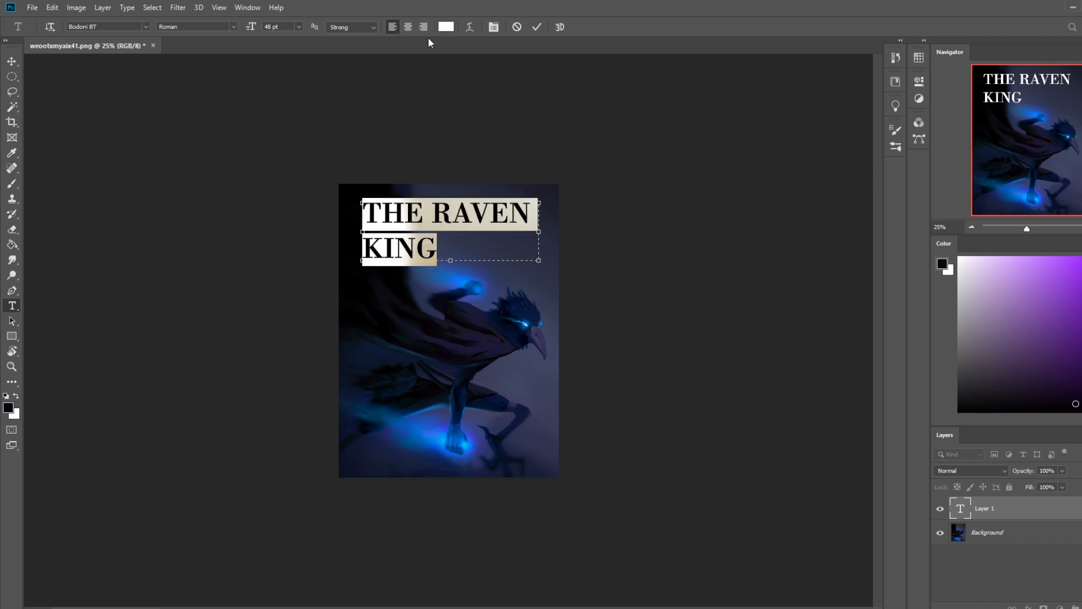
pyautogui.click(406, 27)
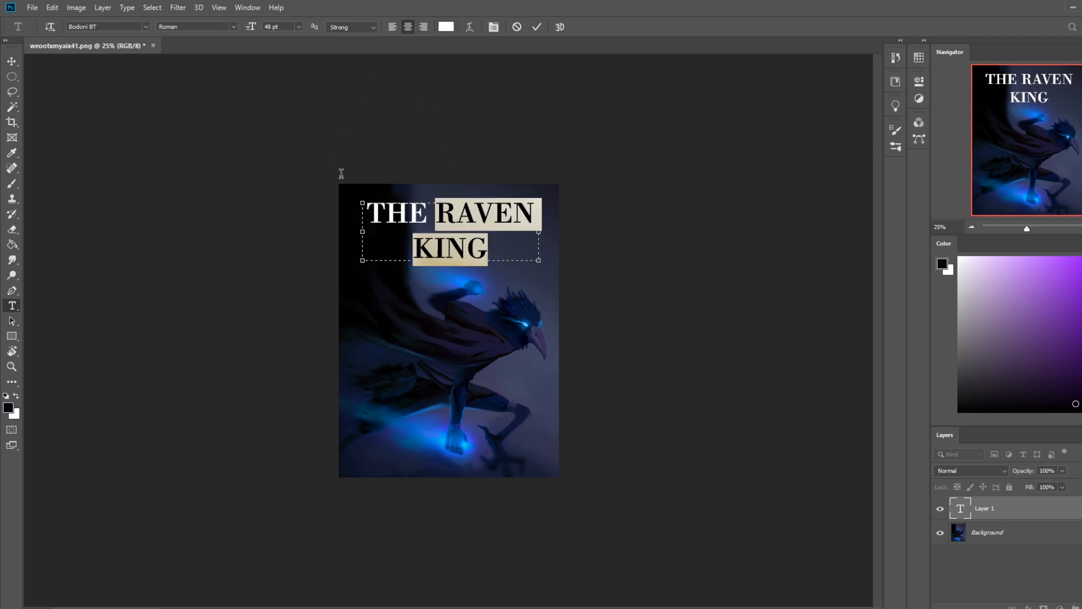
# Step: Recolour the title to a pale light blue based on the glow around the raised hand, and commit the text
pyautogui.hotkey('ctrl', 'h')
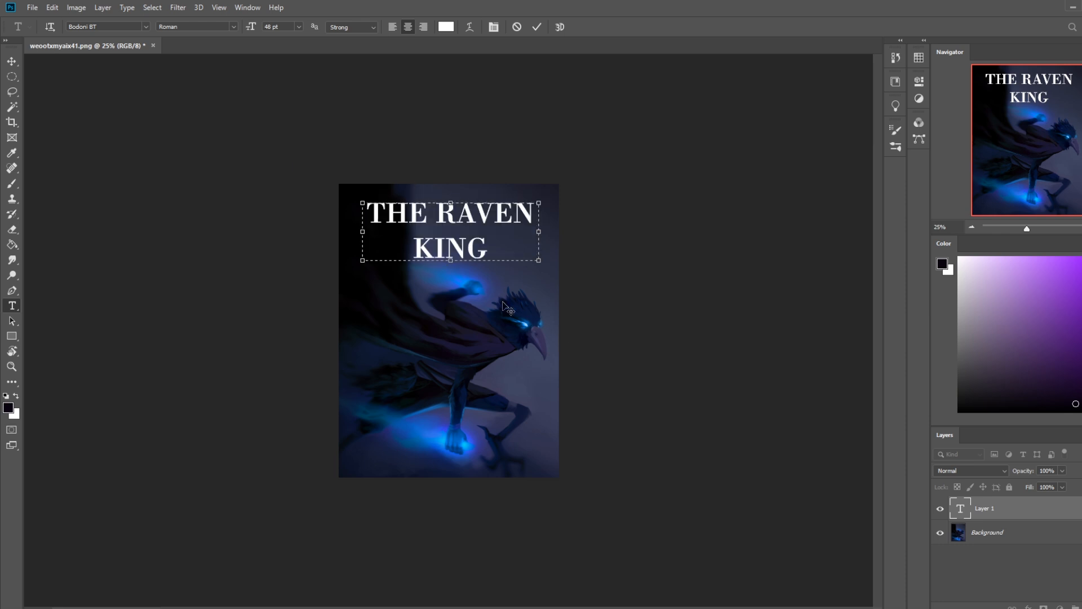
pyautogui.click(445, 27)
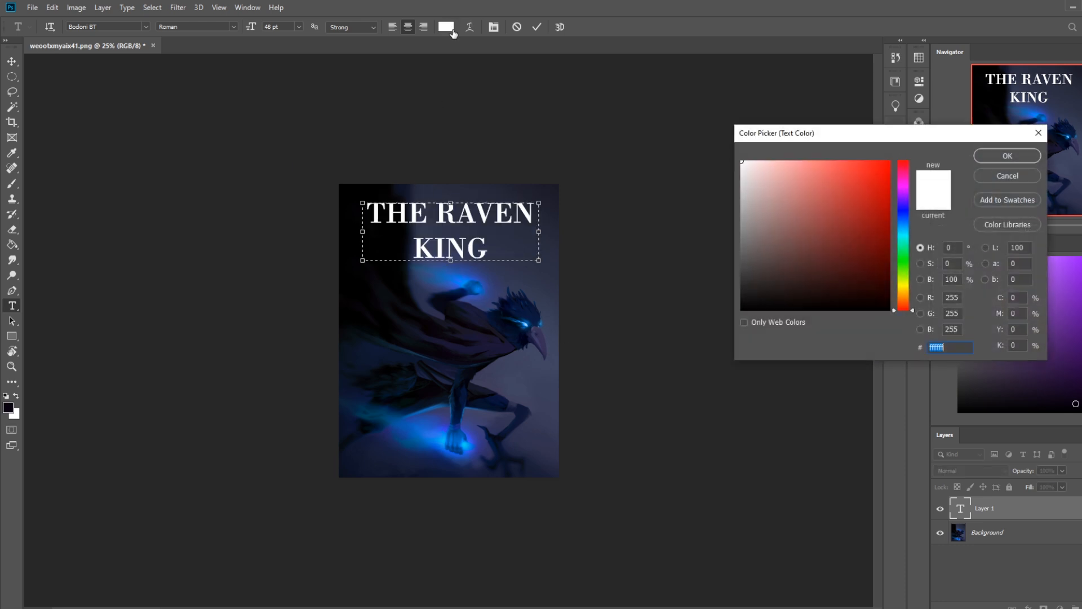
pyautogui.click(472, 279)
pyautogui.moveTo(786, 191)
pyautogui.mouseDown()
pyautogui.moveTo(813, 183)
pyautogui.moveTo(773, 164)
pyautogui.mouseUp()
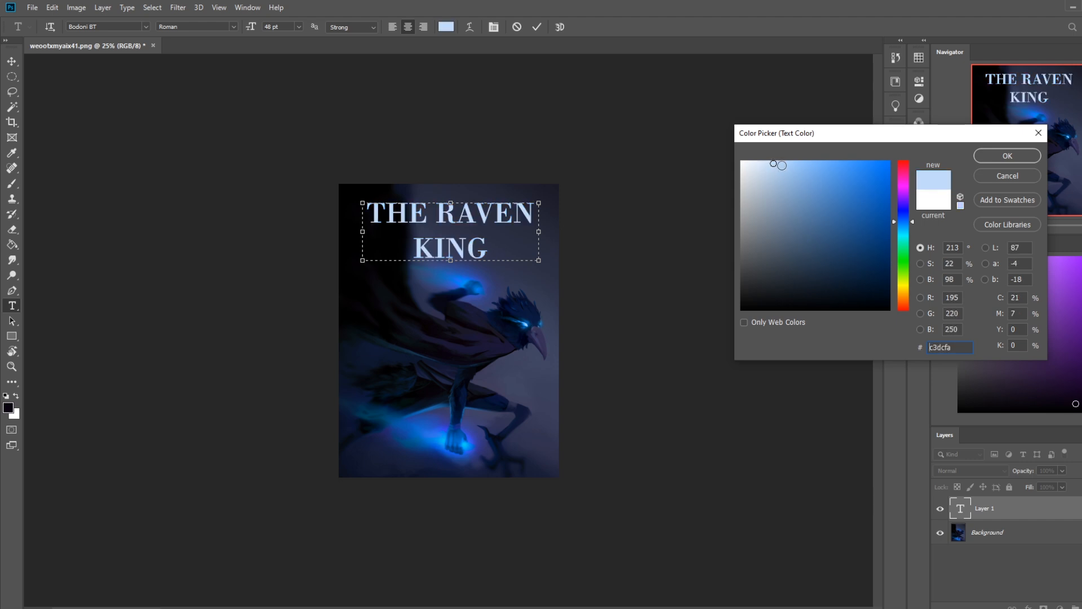
pyautogui.click(996, 157)
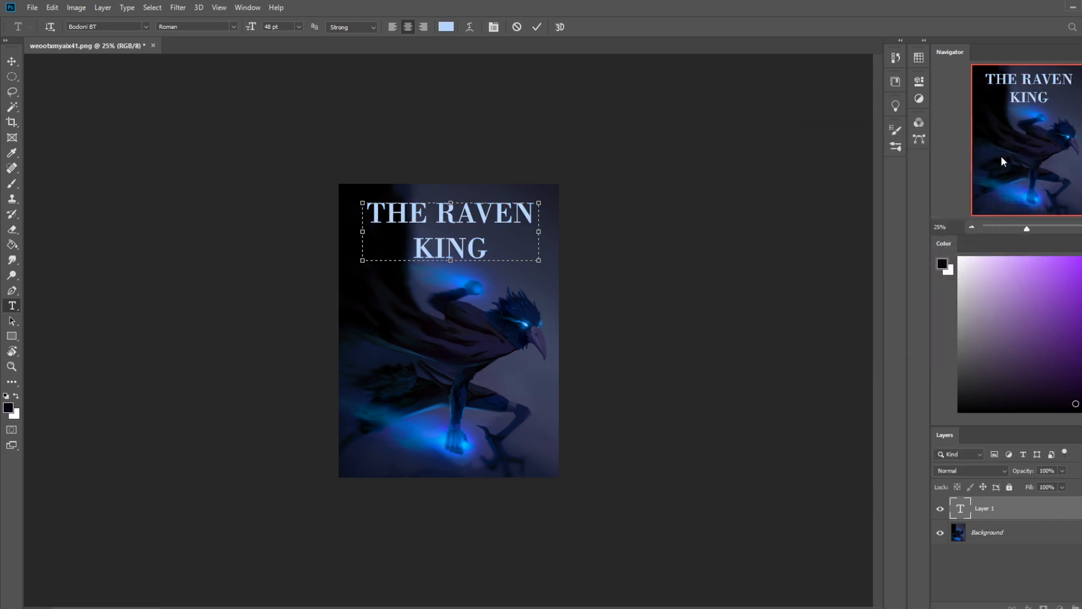
pyautogui.click(713, 235)
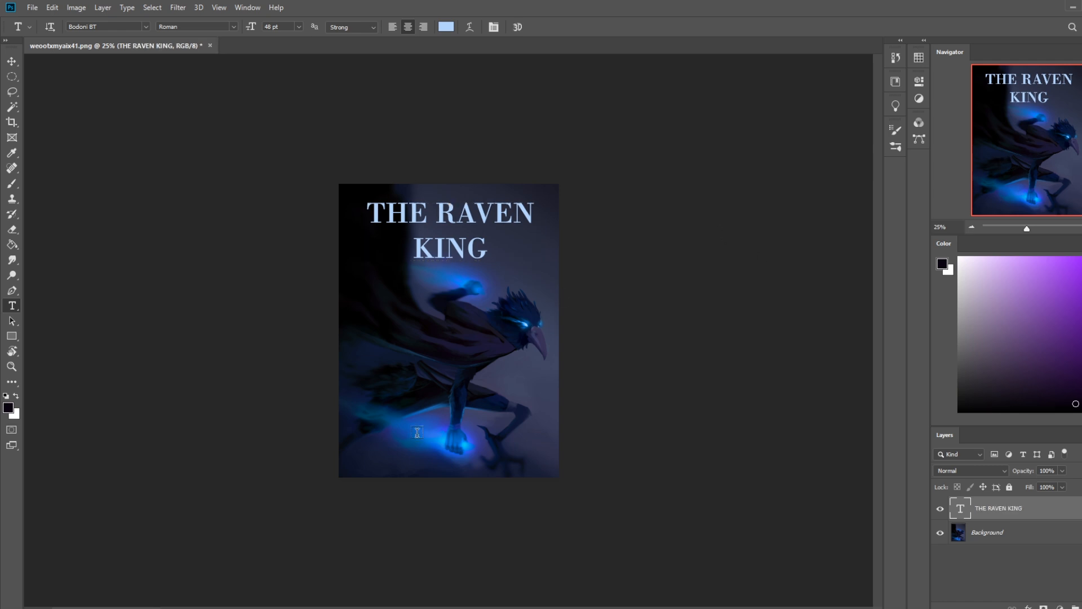
# Step: Add a 24 pt text line reading ISTEBRAK along the bottom edge of the painting
pyautogui.moveTo(367, 459); pyautogui.dragTo(538, 470)
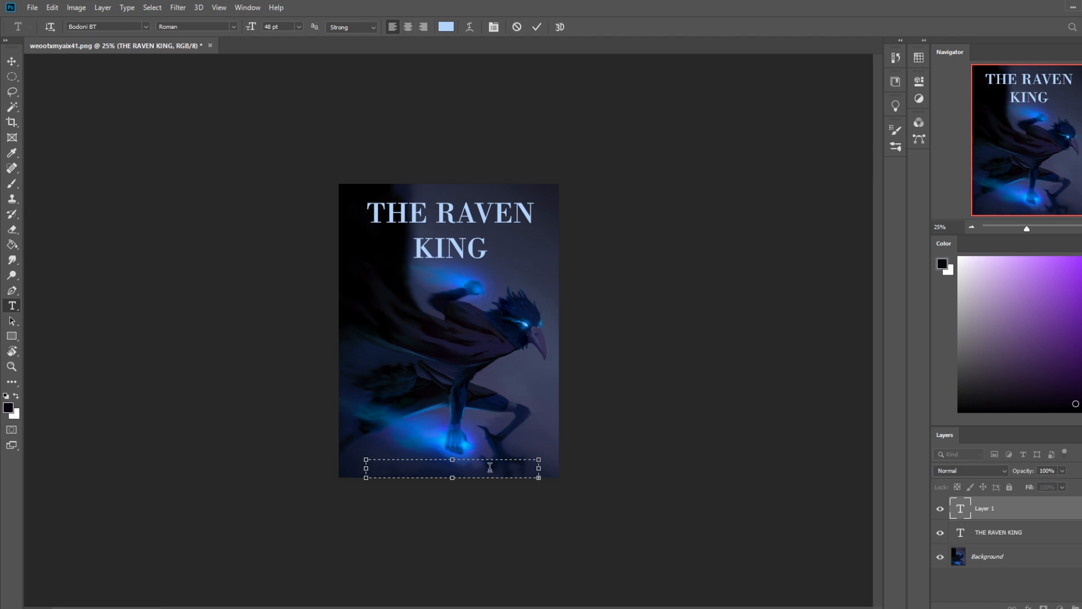
pyautogui.click(299, 27)
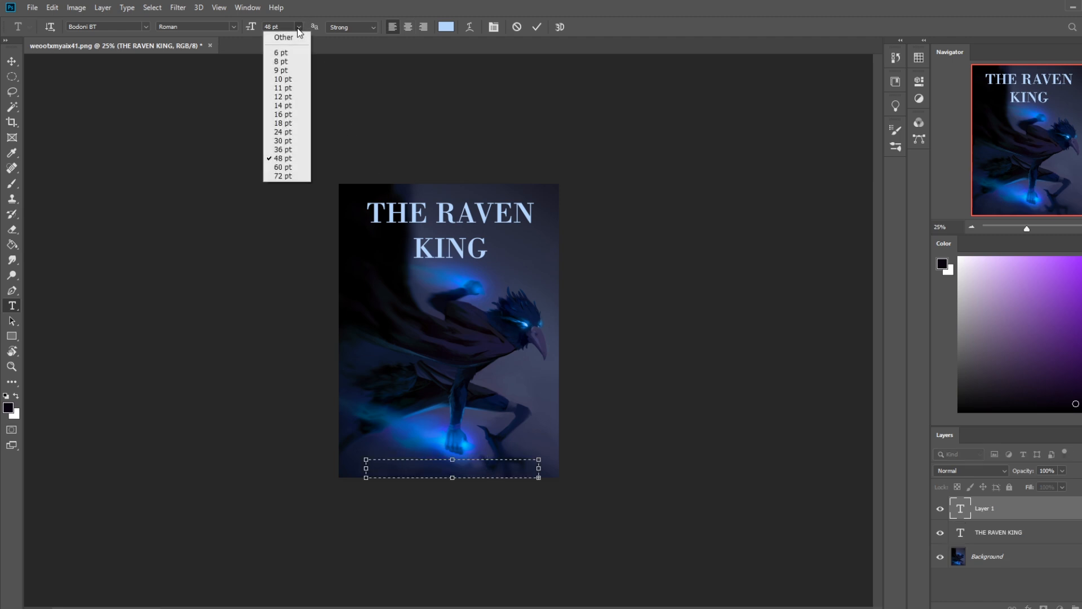
pyautogui.click(285, 134)
pyautogui.click(489, 465)
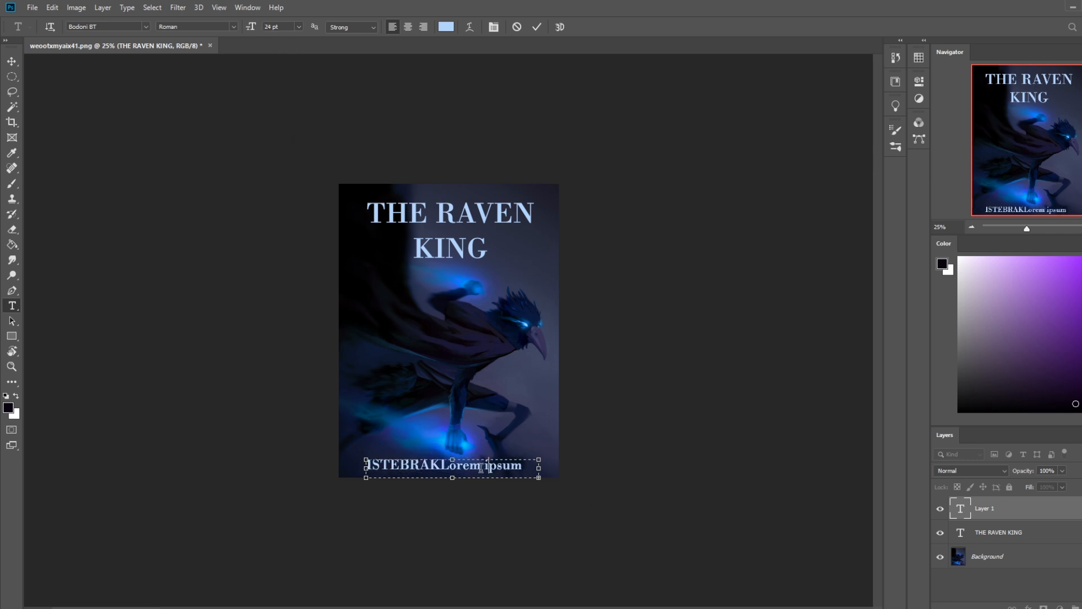
pyautogui.hotkey('ctrl', 'a')
pyautogui.press('BackSpace')
pyautogui.write('IS')
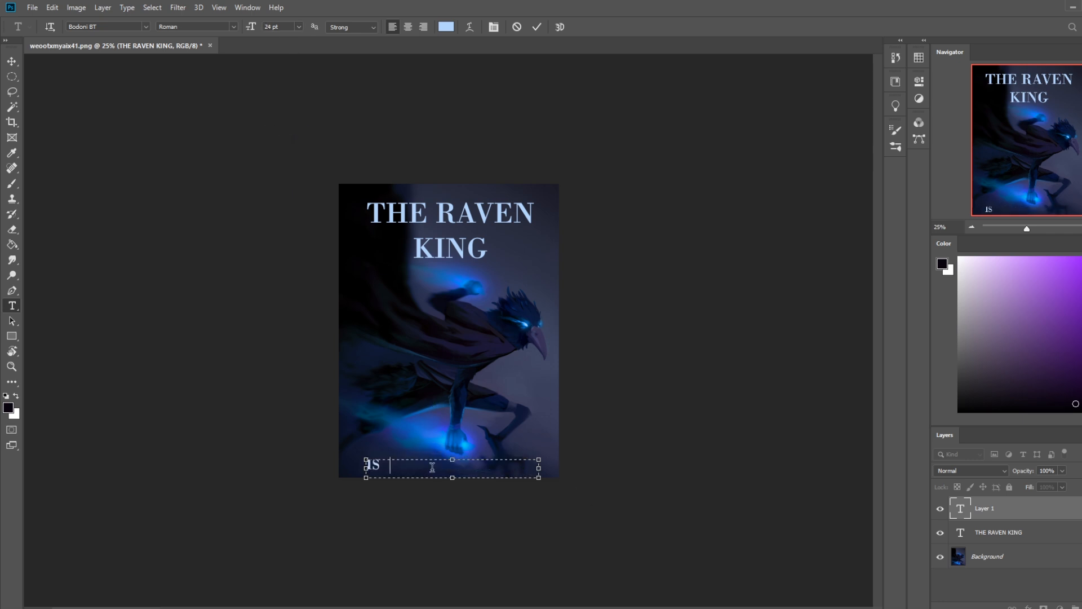
pyautogui.write('TEBRAK')
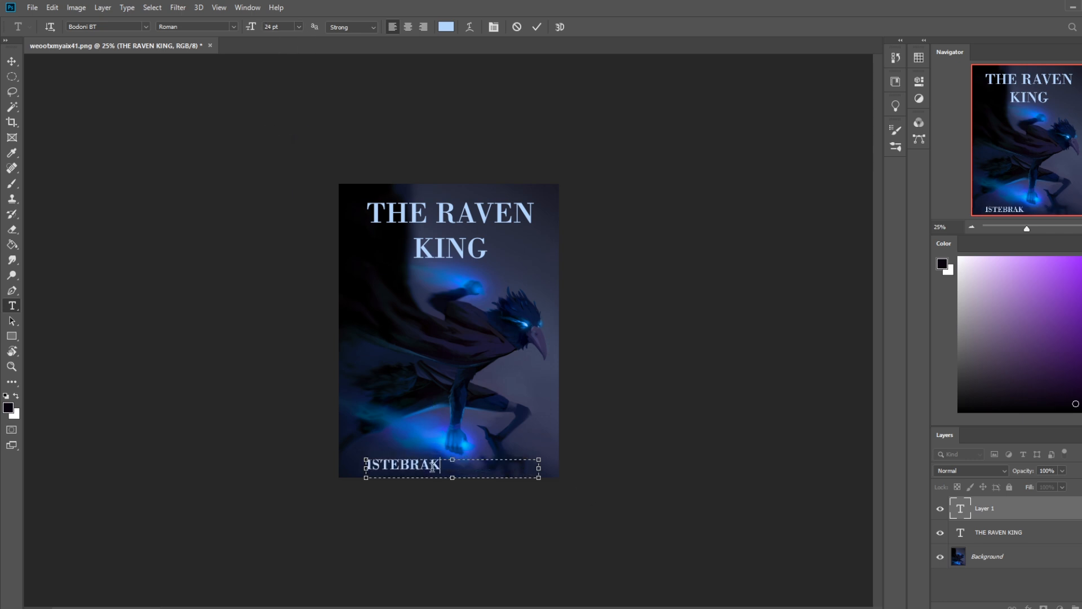
pyautogui.click(536, 27)
# Step: Centre the ISTEBRAK text horizontally at the bottom of the painting and move the title slightly upward
pyautogui.press('v')
pyautogui.moveTo(425, 463); pyautogui.dragTo(466, 467)
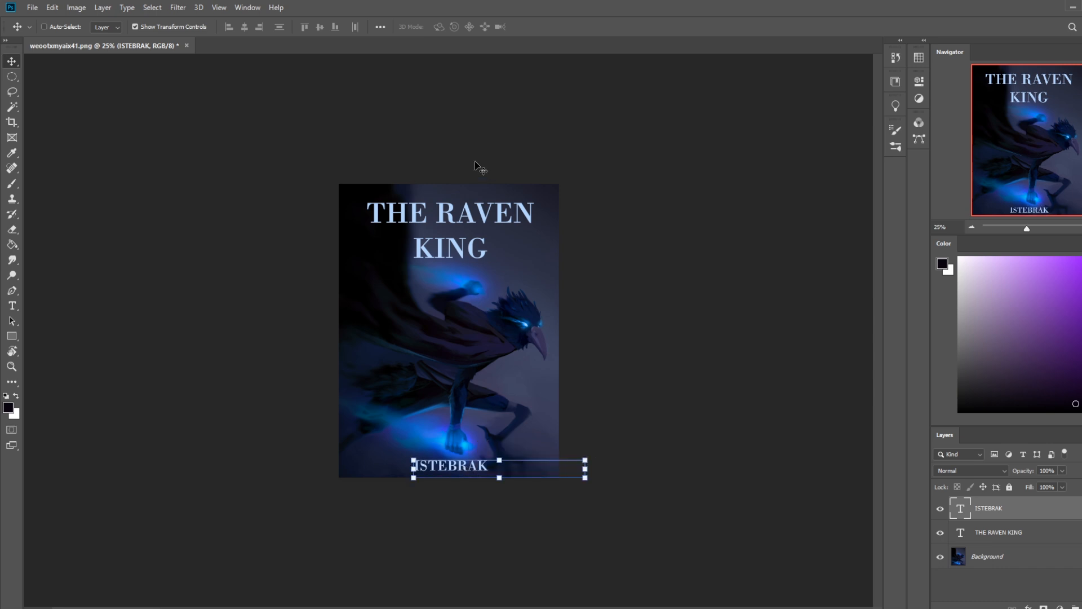
pyautogui.click(1002, 535)
pyautogui.moveTo(507, 226); pyautogui.dragTo(508, 218)
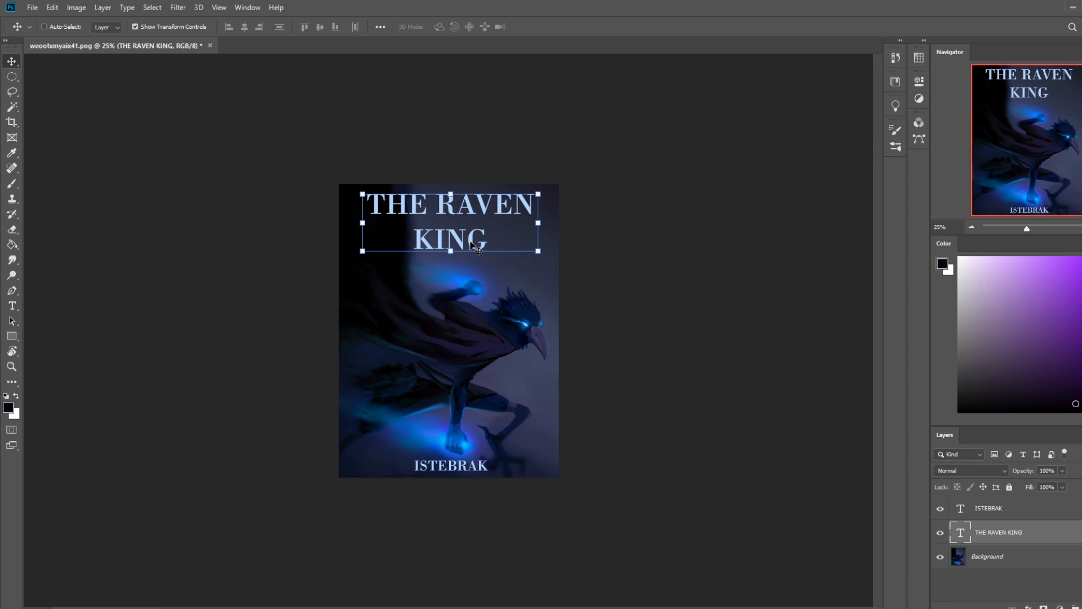
# Step: Rasterize the title layer and make a rectangular selection around the word THE
pyautogui.rightClick(1007, 538)
pyautogui.click(1013, 195)
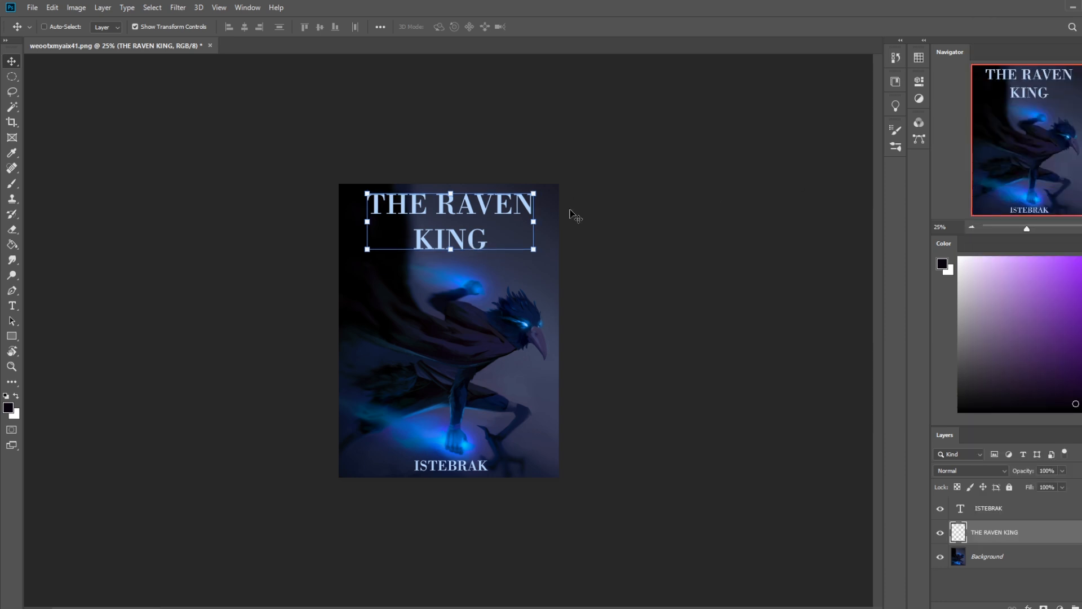
pyautogui.press('m')
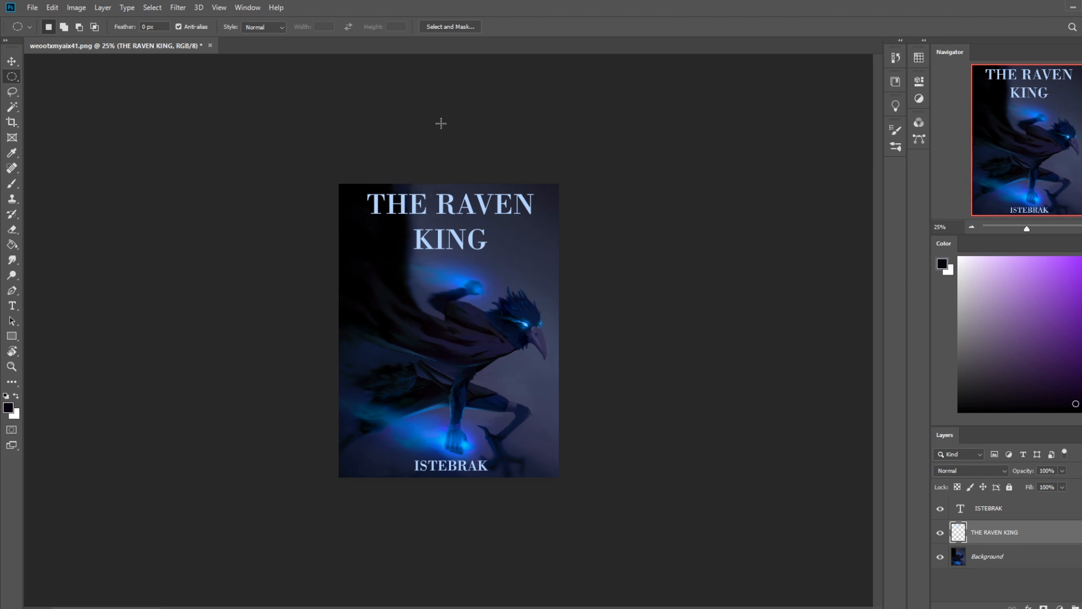
pyautogui.rightClick(12, 76)
pyautogui.click(56, 76)
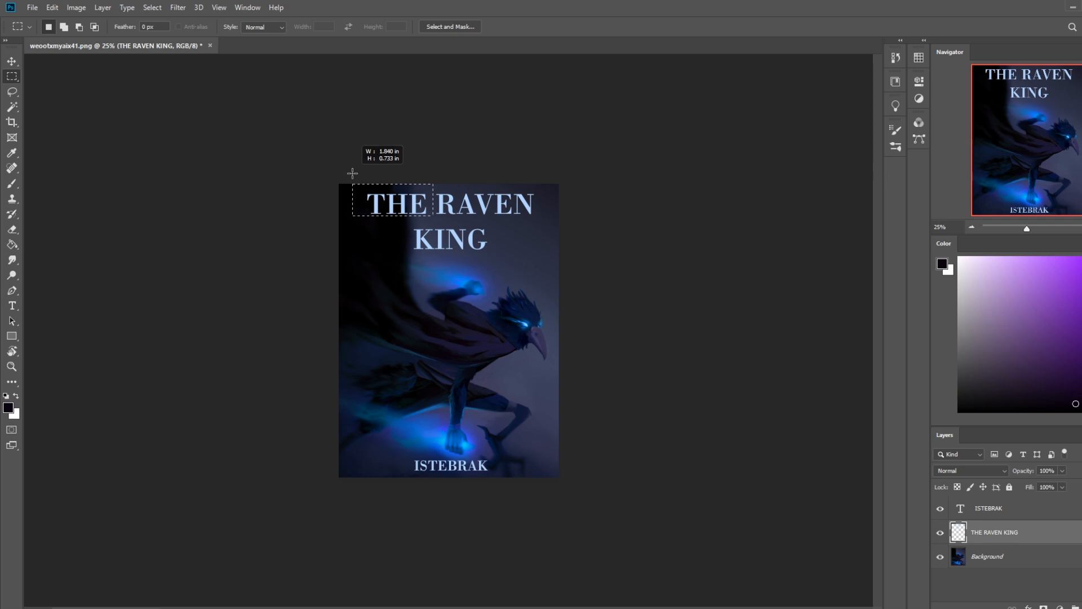
# Step: Scale the selected word THE down to about 60%, keeping it beside RAVEN
pyautogui.press('v')
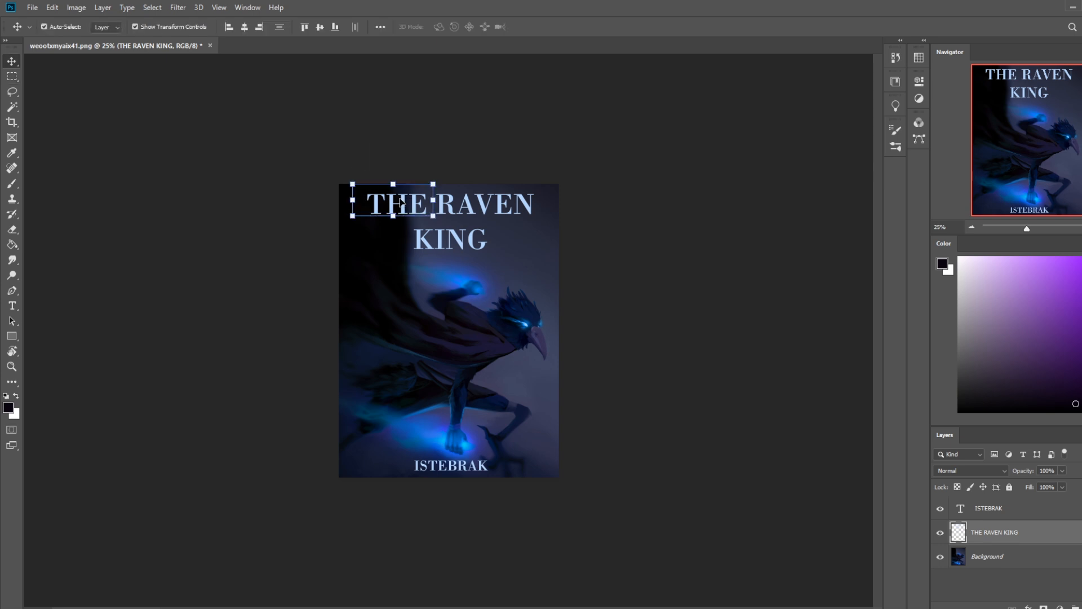
pyautogui.moveTo(352, 185); pyautogui.dragTo(424, 213)
pyautogui.press('Escape')
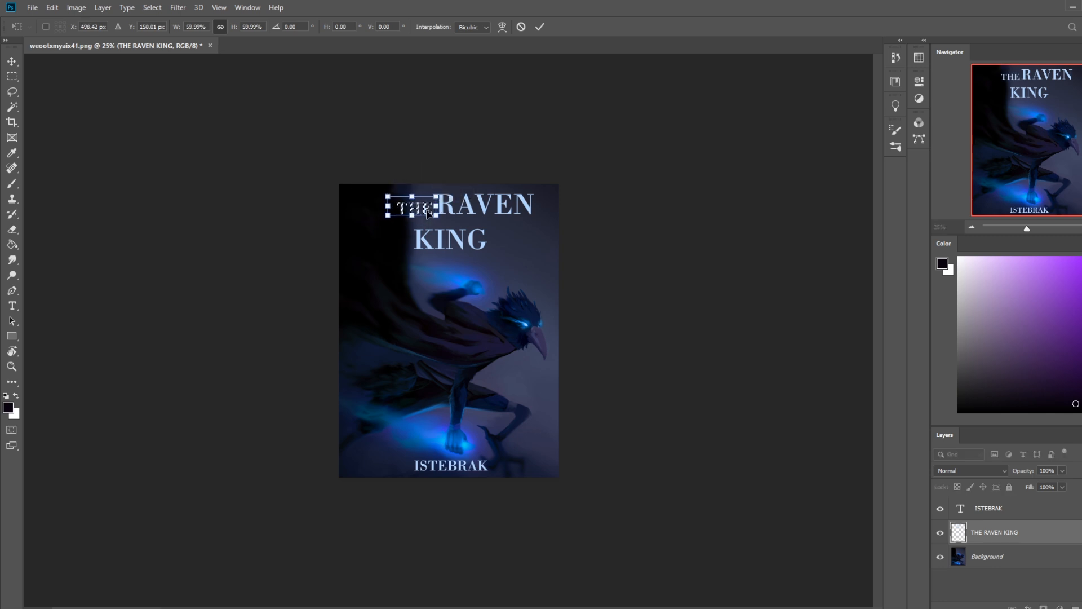
pyautogui.click(540, 26)
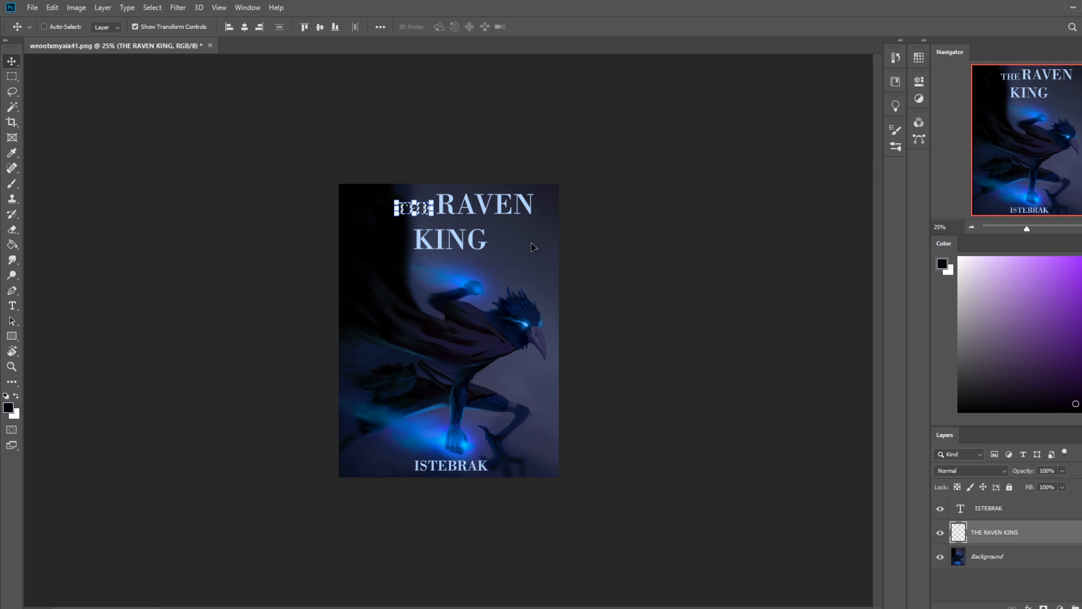
# Step: Lasso the word KING and enlarge it to span the width of THE RAVEN above it
pyautogui.press('l')
pyautogui.moveTo(490, 253)
pyautogui.mouseDown()
pyautogui.moveTo(402, 223)
pyautogui.moveTo(417, 222)
pyautogui.moveTo(383, 248)
pyautogui.moveTo(503, 256)
pyautogui.moveTo(499, 225)
pyautogui.mouseUp()
pyautogui.press('v')
pyautogui.moveTo(504, 271); pyautogui.dragTo(575, 308)
pyautogui.press('Escape')
pyautogui.moveTo(507, 272); pyautogui.dragTo(435, 234)
pyautogui.moveTo(561, 294); pyautogui.dragTo(568, 300)
pyautogui.click(539, 27)
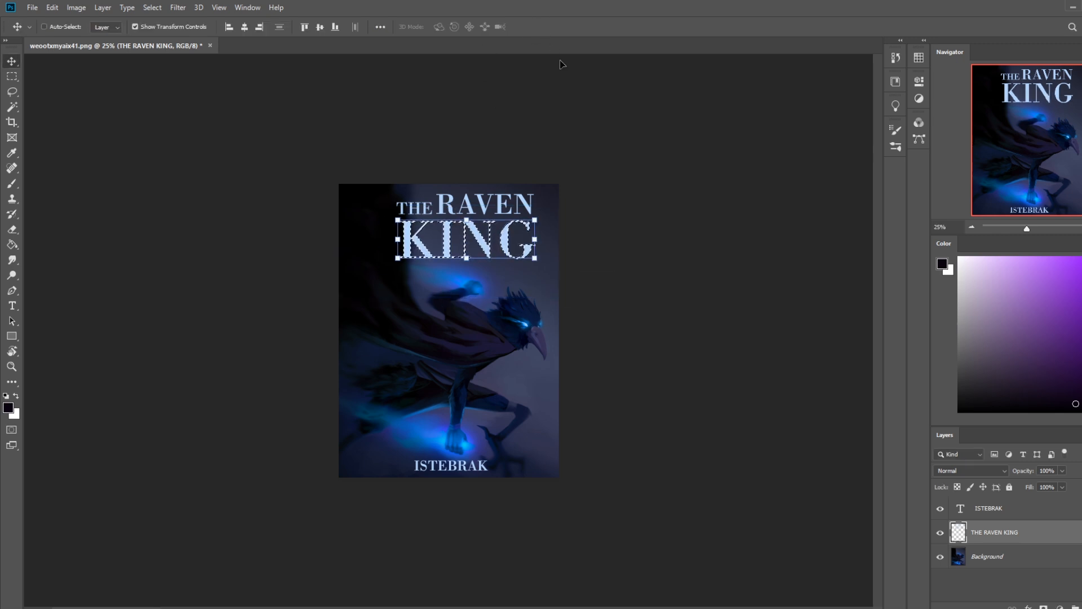
# Step: Deselect, scale the whole title to about 82% width and 75% height, and place it in the painting's upper-left area
pyautogui.rightClick(535, 265)
pyautogui.click(544, 270)
pyautogui.moveTo(505, 220); pyautogui.dragTo(458, 218)
pyautogui.moveTo(486, 263); pyautogui.dragTo(464, 244)
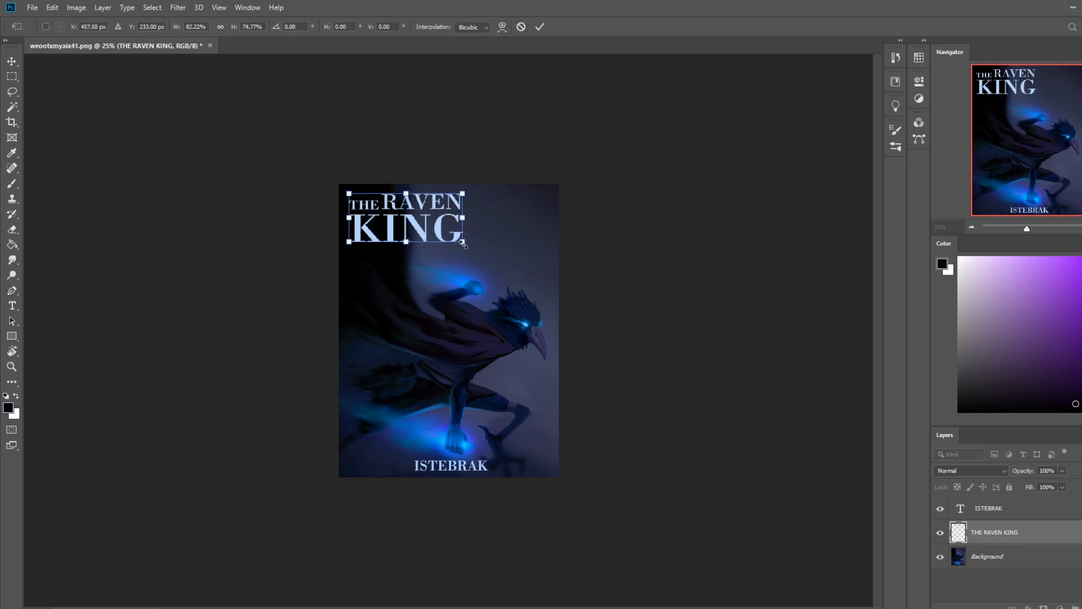
pyautogui.moveTo(449, 207); pyautogui.dragTo(451, 225)
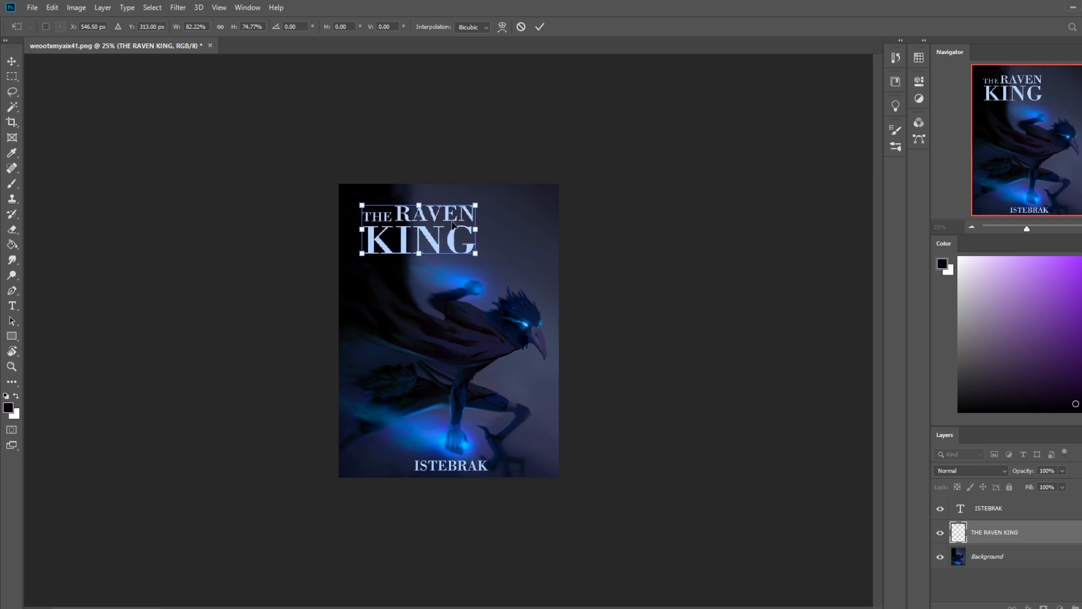
pyautogui.click(540, 26)
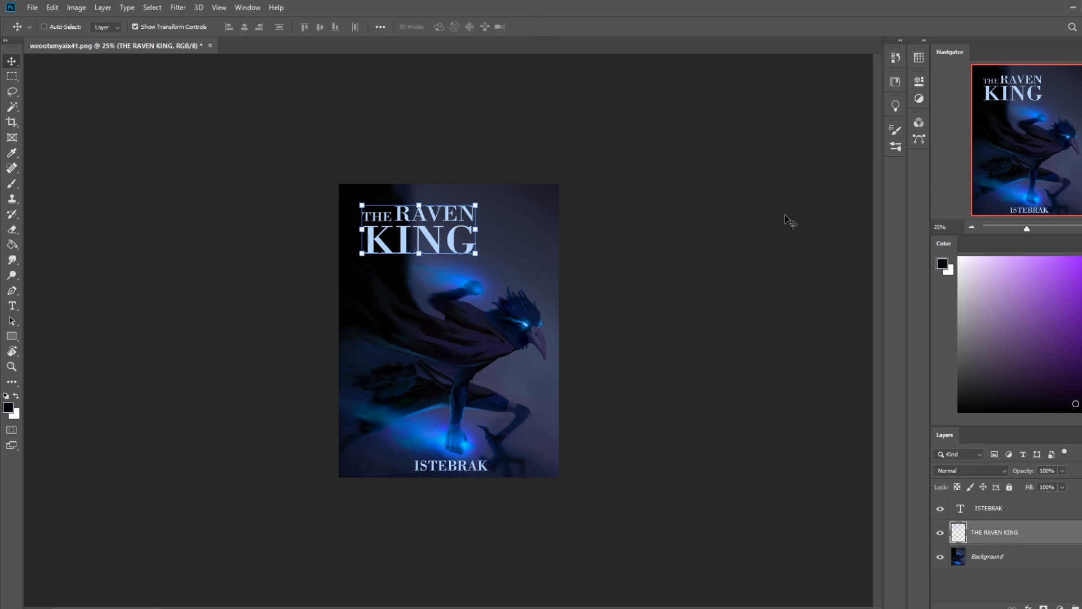
# Step: Move the ISTEBRAK text into the lower-right corner of the painting
pyautogui.click(989, 508)
pyautogui.moveTo(478, 471); pyautogui.dragTo(540, 471)
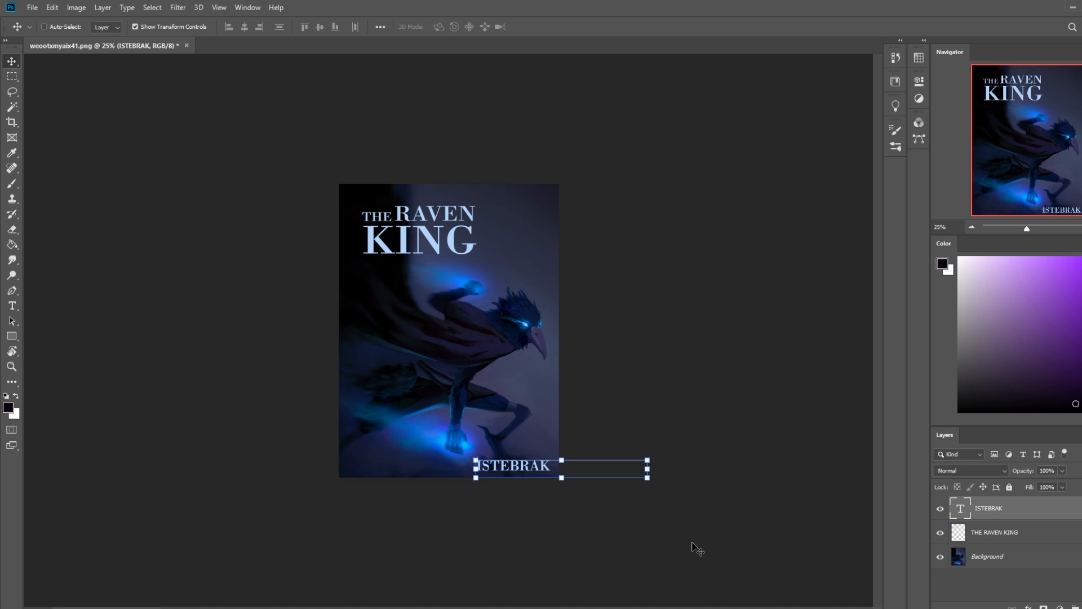
pyautogui.press('b')
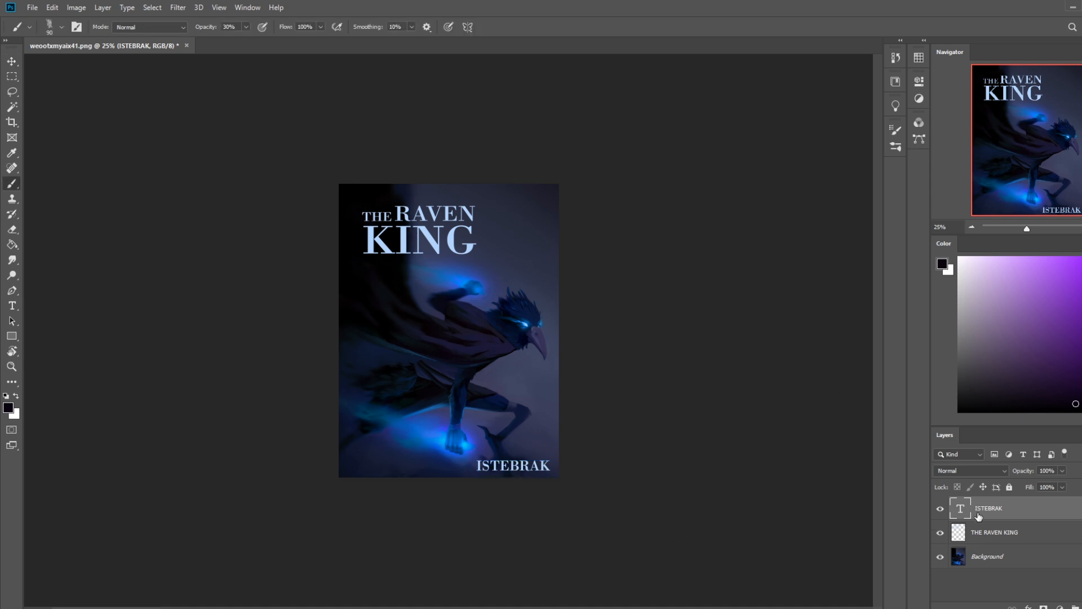
# Step: Move the title closer to the painting's upper-left corner
pyautogui.press('v')
pyautogui.keyDown('ctrl'); pyautogui.click(421, 248); pyautogui.keyUp('ctrl')
pyautogui.moveTo(439, 233); pyautogui.dragTo(429, 223)
pyautogui.press('b')
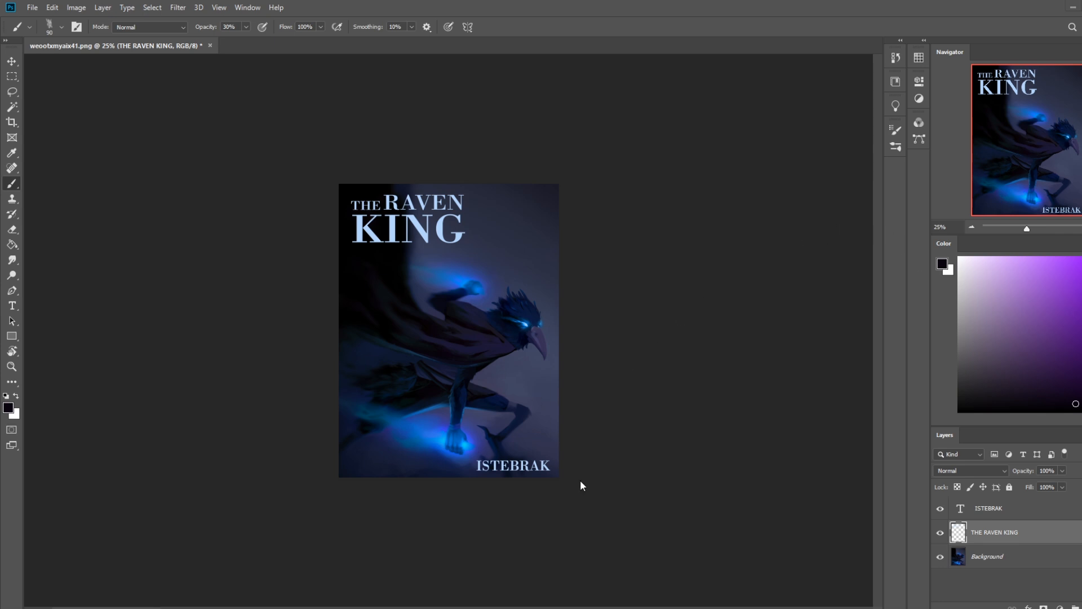
# Step: Rasterize the ISTEBRAK text layer and merge it down into the THE RAVEN KING layer
pyautogui.rightClick(1008, 511)
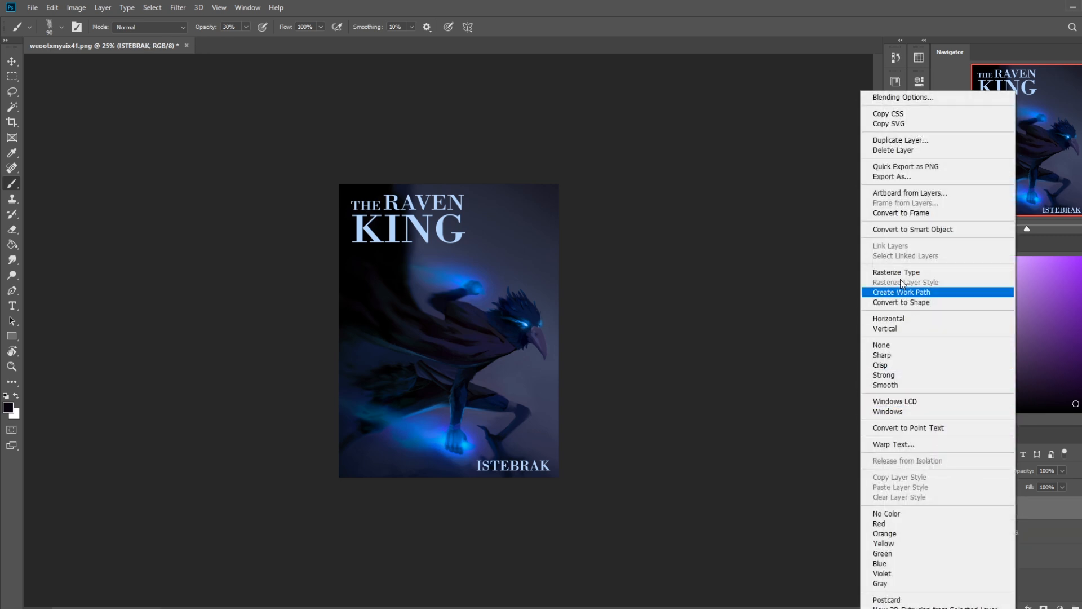
pyautogui.click(901, 272)
pyautogui.rightClick(1022, 512)
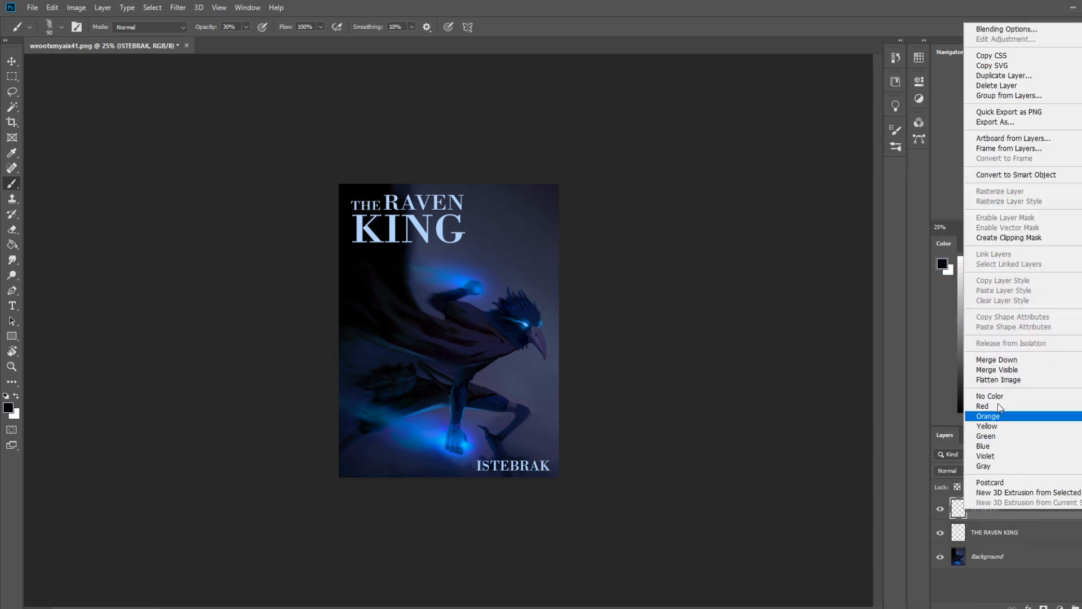
pyautogui.click(996, 361)
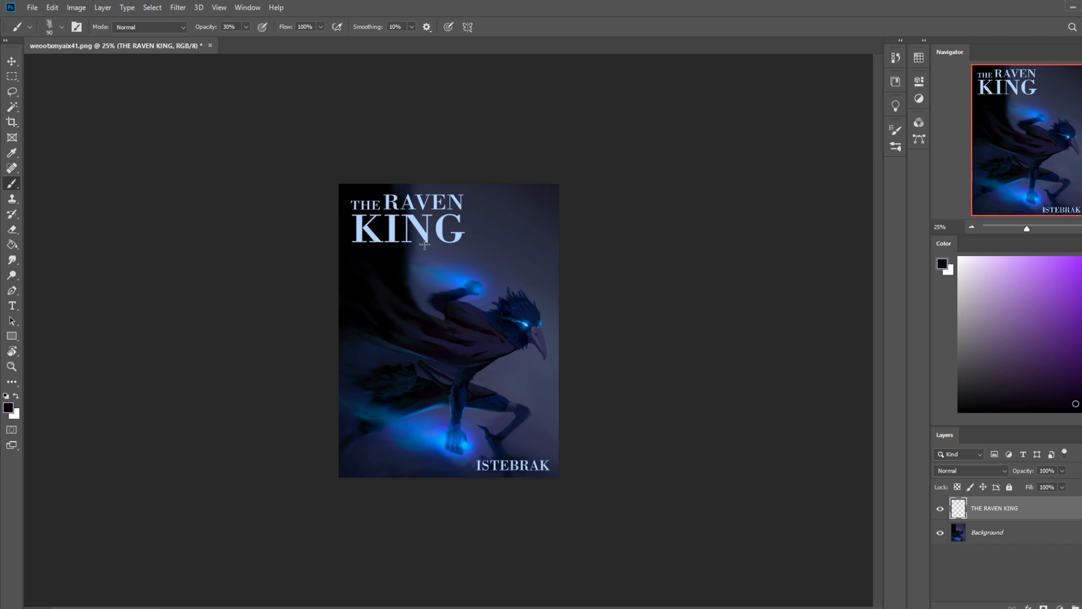
# Step: Darken the shadows of the Background painting slightly with a Levels adjustment
pyautogui.click(1016, 539)
pyautogui.hotkey('ctrl', 'l')
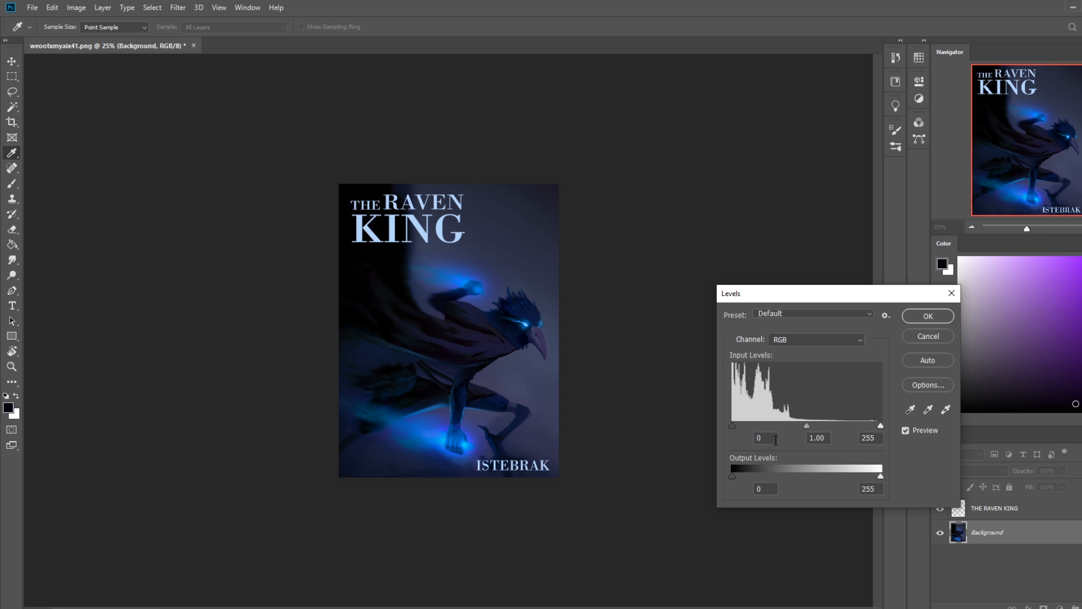
pyautogui.moveTo(732, 427)
pyautogui.mouseDown()
pyautogui.moveTo(743, 427)
pyautogui.moveTo(717, 429)
pyautogui.mouseUp()
pyautogui.moveTo(736, 423); pyautogui.dragTo(738, 423)
pyautogui.click(928, 316)
pyautogui.press('b')
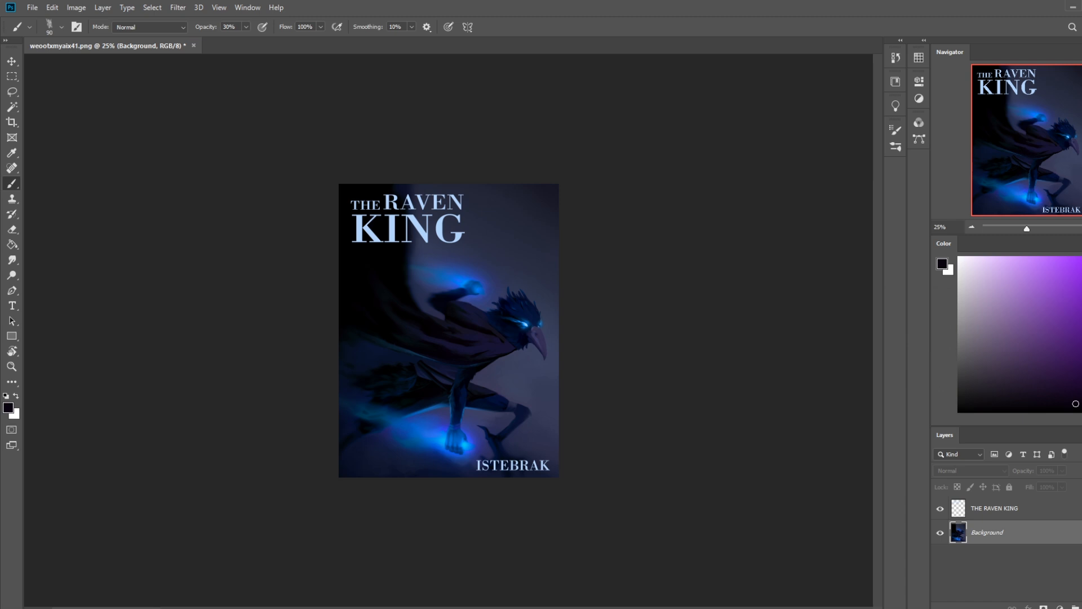
# Step: Convert the locked Background into a regular, editable layer
pyautogui.doubleClick(1051, 527)
pyautogui.click(655, 186)
pyautogui.press('m')
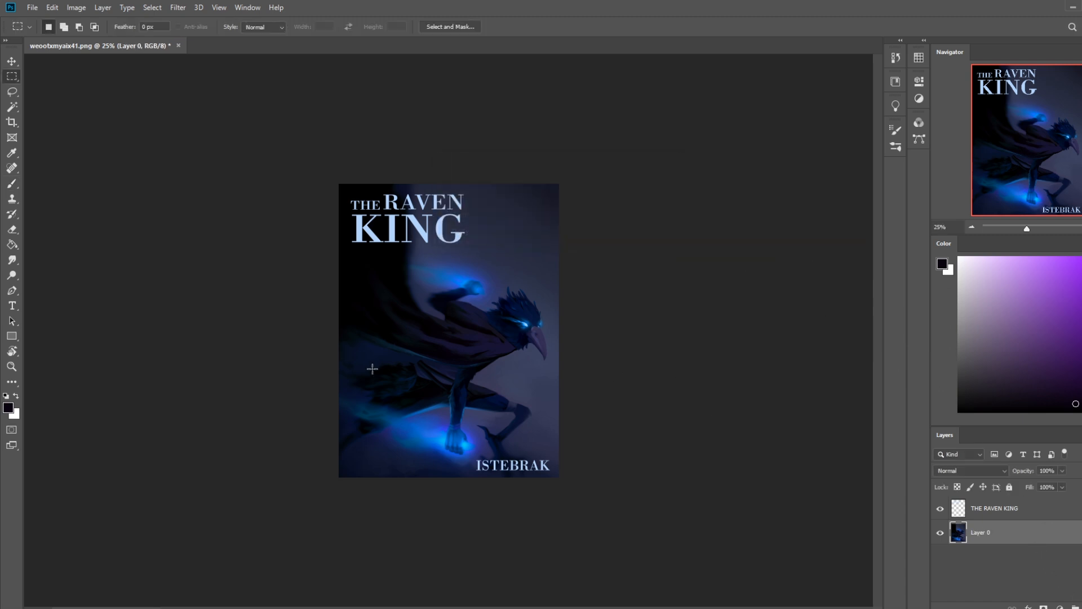
# Step: Enlarge the painting to about 112% from its upper-left corner and shift it slightly to the left
pyautogui.press('v')
pyautogui.moveTo(558, 477); pyautogui.dragTo(600, 498)
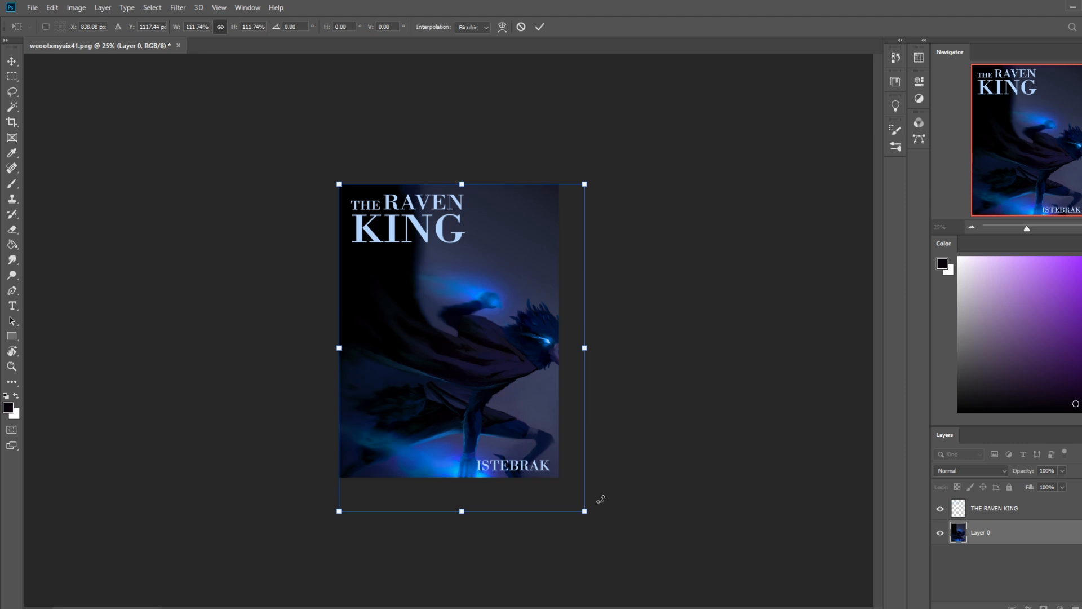
pyautogui.click(541, 27)
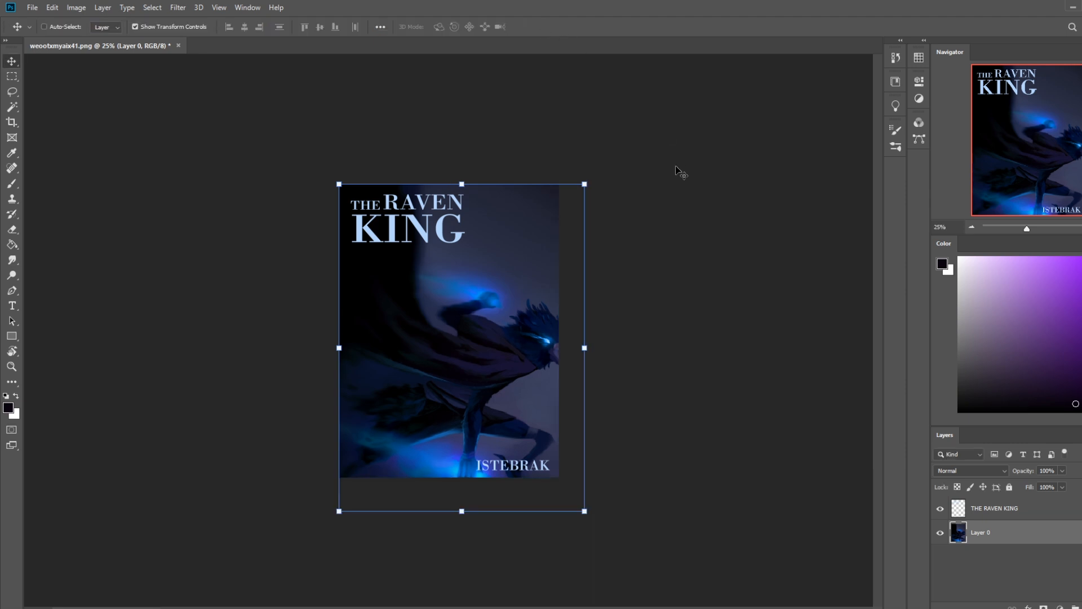
pyautogui.press('b')
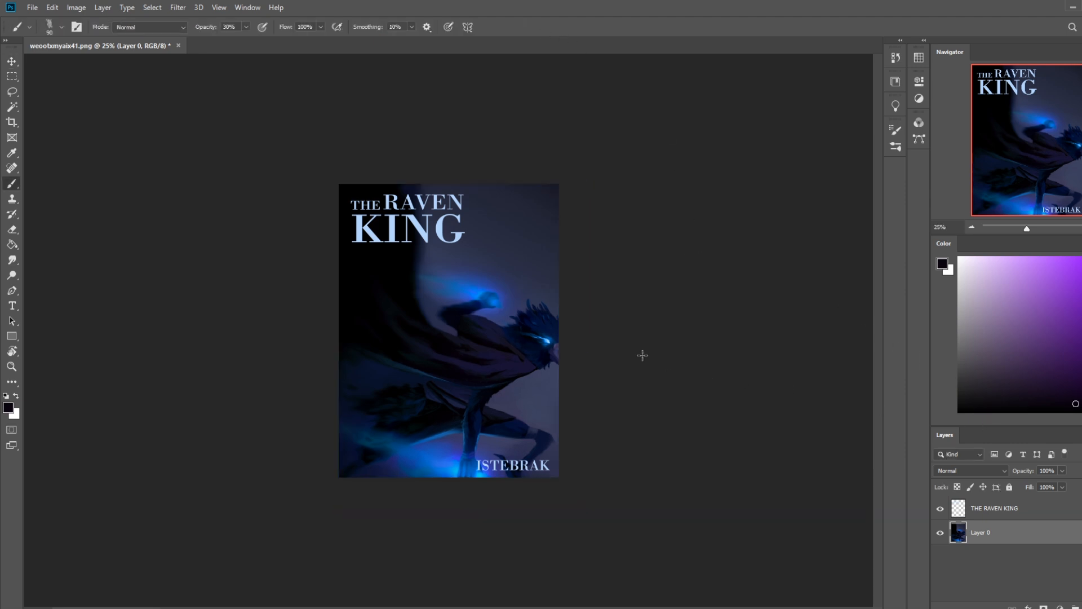
pyautogui.press('v')
pyautogui.moveTo(530, 352); pyautogui.dragTo(530, 353)
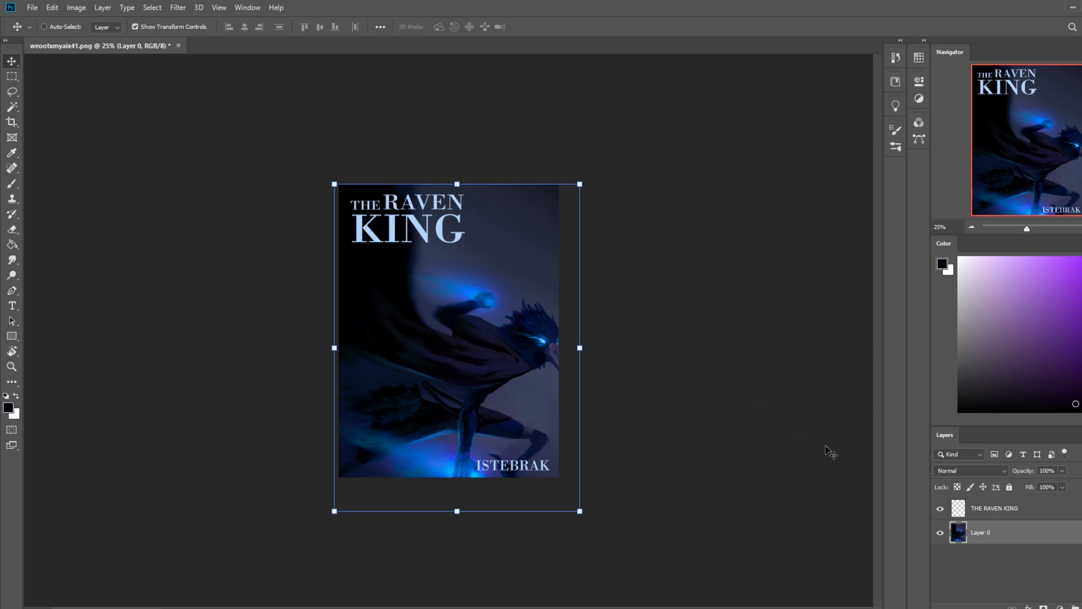
# Step: Select the word ISTEBRAK on the title layer and move it up to just below the end of KING
pyautogui.click(997, 509)
pyautogui.press('m')
pyautogui.moveTo(457, 448); pyautogui.dragTo(608, 505)
pyautogui.press('v')
pyautogui.moveTo(531, 468); pyautogui.dragTo(517, 255)
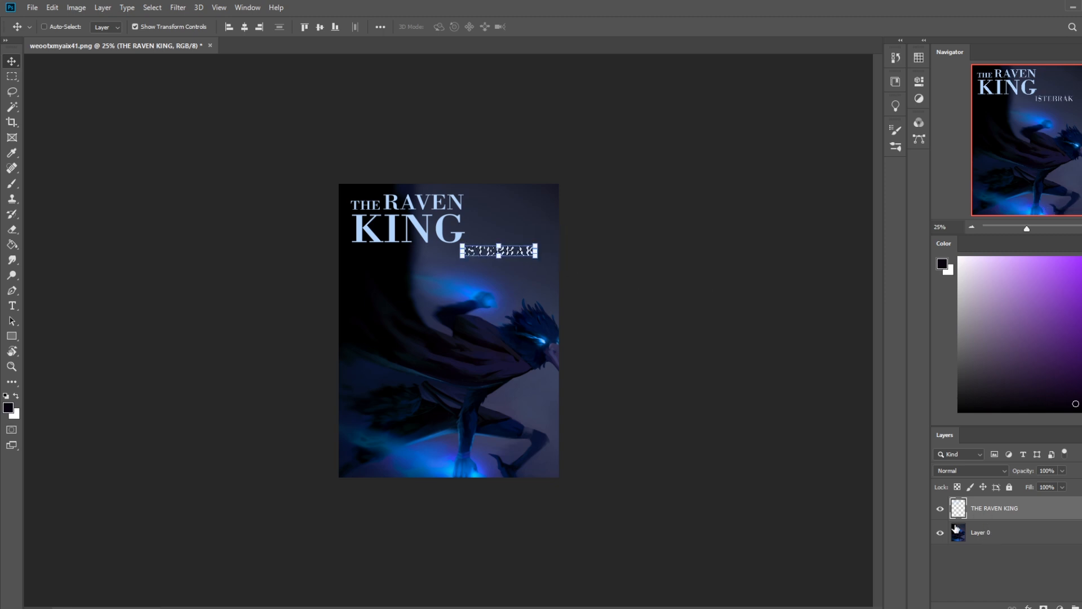
# Step: Deselect, enlarge the painting layer to about 105%, and shift it slightly up and left behind the text
pyautogui.click(984, 532)
pyautogui.hotkey('ctrl', 'd')
pyautogui.hotkey('ctrl', 'shift', 'd')
pyautogui.press('m')
pyautogui.rightClick(469, 301)
pyautogui.click(483, 306)
pyautogui.hotkey('ctrl', 't')
pyautogui.moveTo(577, 509); pyautogui.dragTo(591, 526)
pyautogui.moveTo(517, 439)
pyautogui.mouseDown()
pyautogui.moveTo(502, 431)
pyautogui.moveTo(502, 443)
pyautogui.moveTo(497, 426)
pyautogui.moveTo(510, 427)
pyautogui.mouseUp()
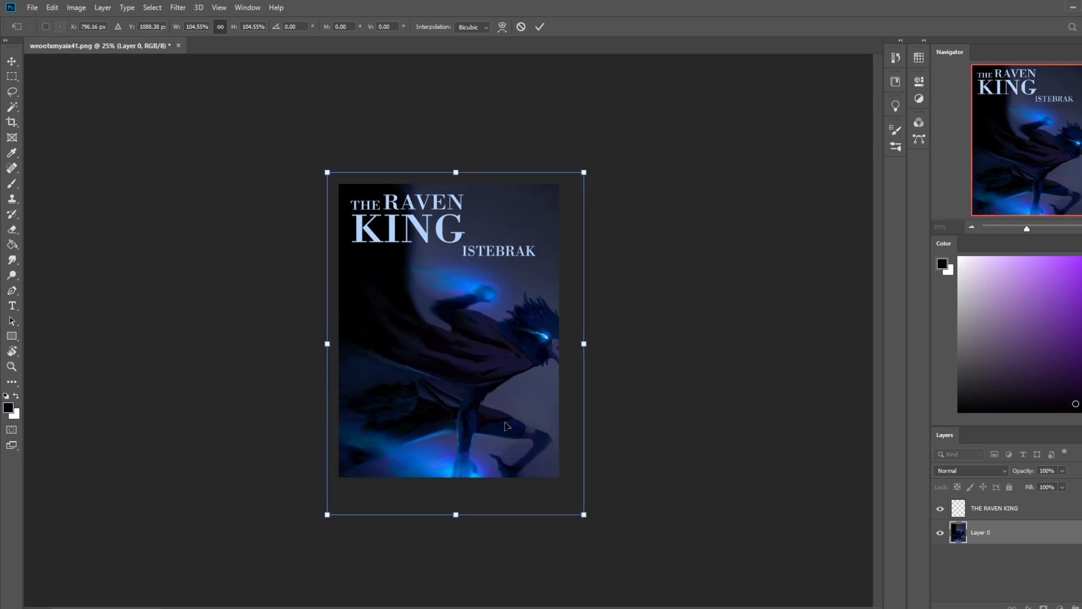
pyautogui.moveTo(492, 383); pyautogui.dragTo(486, 377)
pyautogui.press('Return')
pyautogui.press('b')
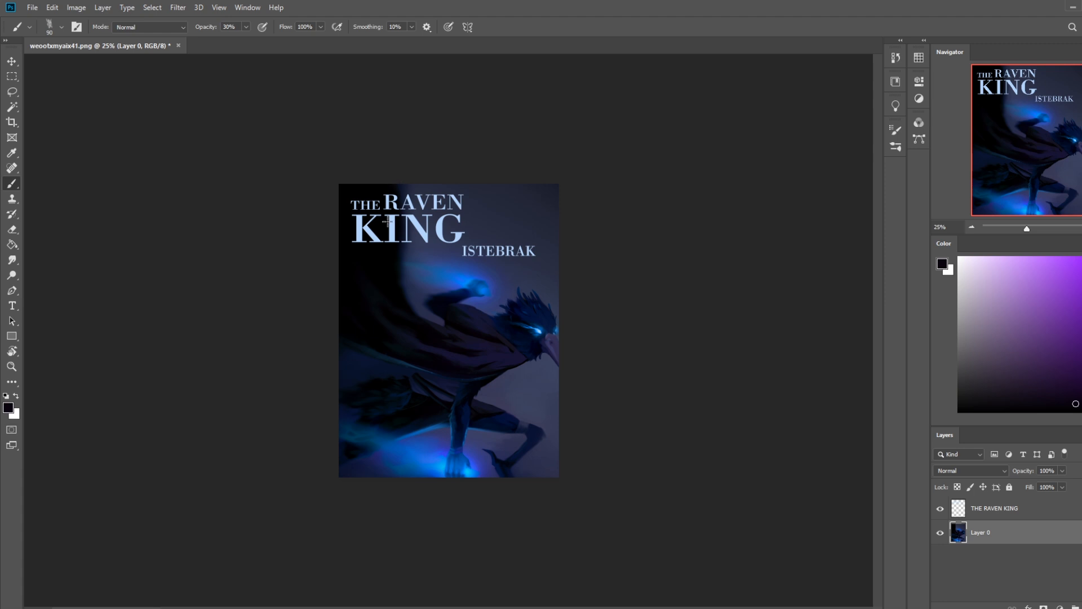
# Step: Select the word ISTEBRAK on the title layer and move it onto the figure's torso in the middle of the painting
pyautogui.click(996, 506)
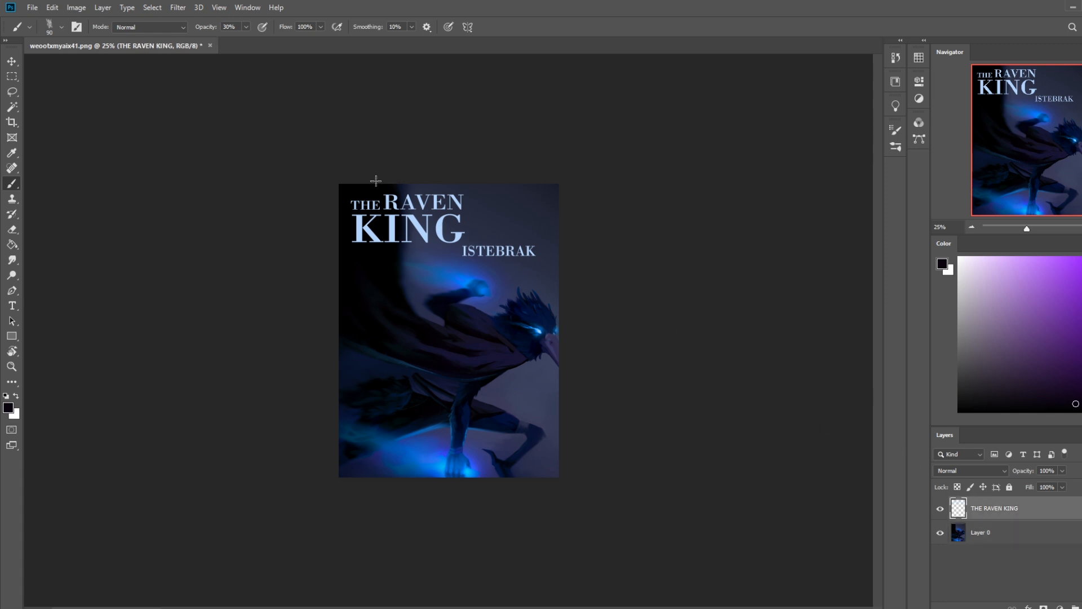
pyautogui.press('m')
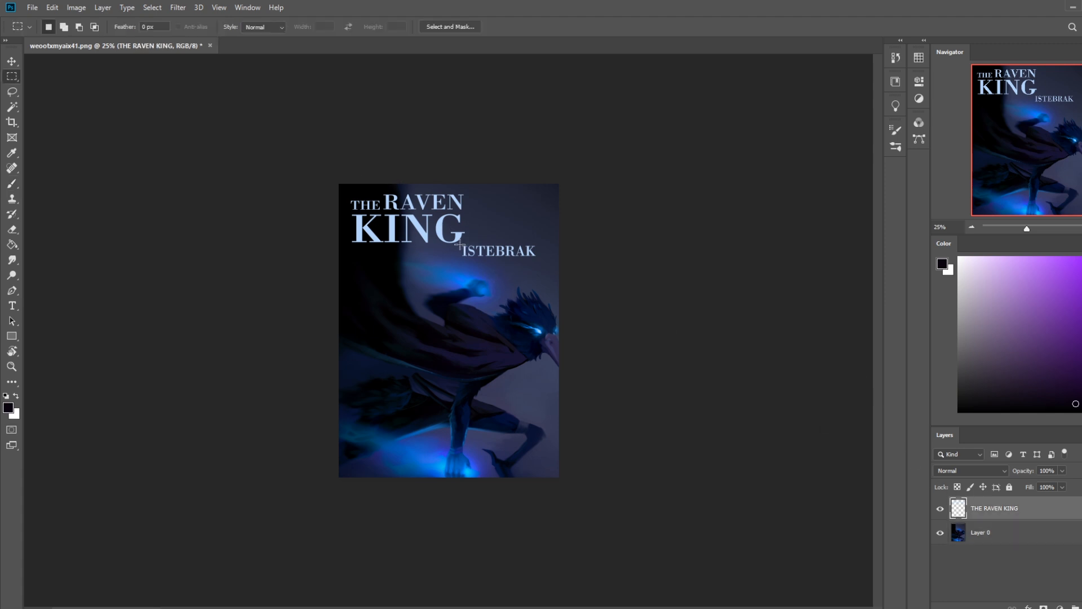
pyautogui.moveTo(459, 244); pyautogui.dragTo(519, 244)
pyautogui.press('v')
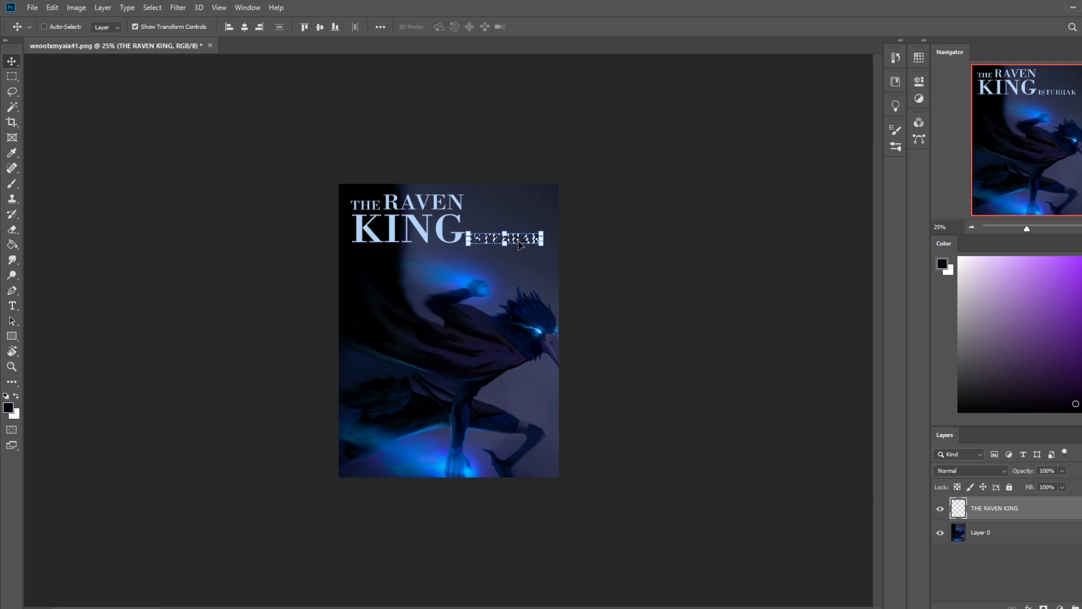
pyautogui.hotkey('ctrl', 'd')
pyautogui.moveTo(528, 241); pyautogui.dragTo(473, 353)
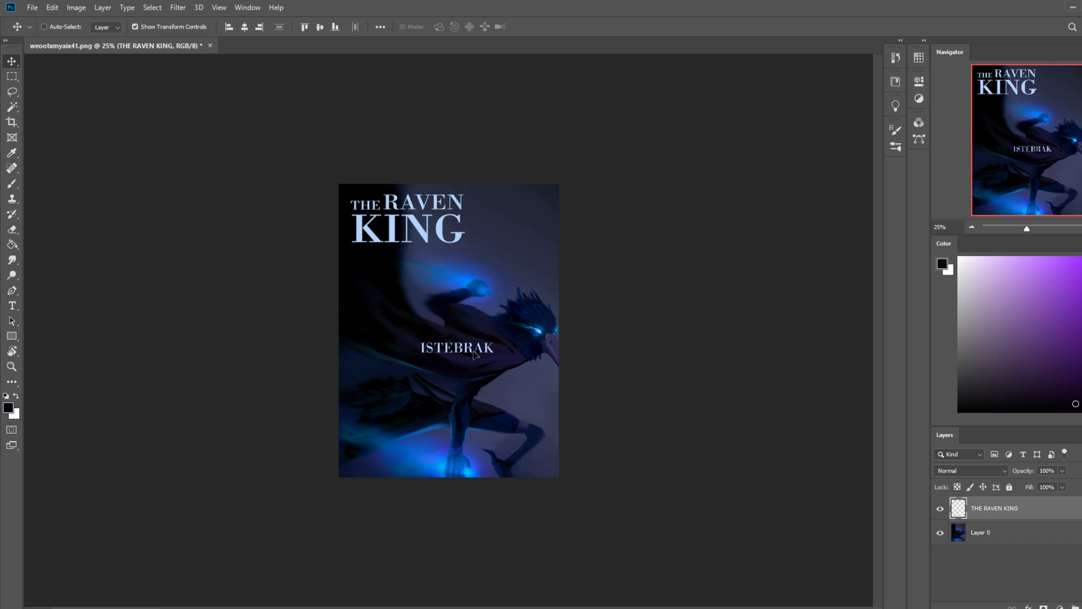
pyautogui.moveTo(467, 352); pyautogui.dragTo(465, 344)
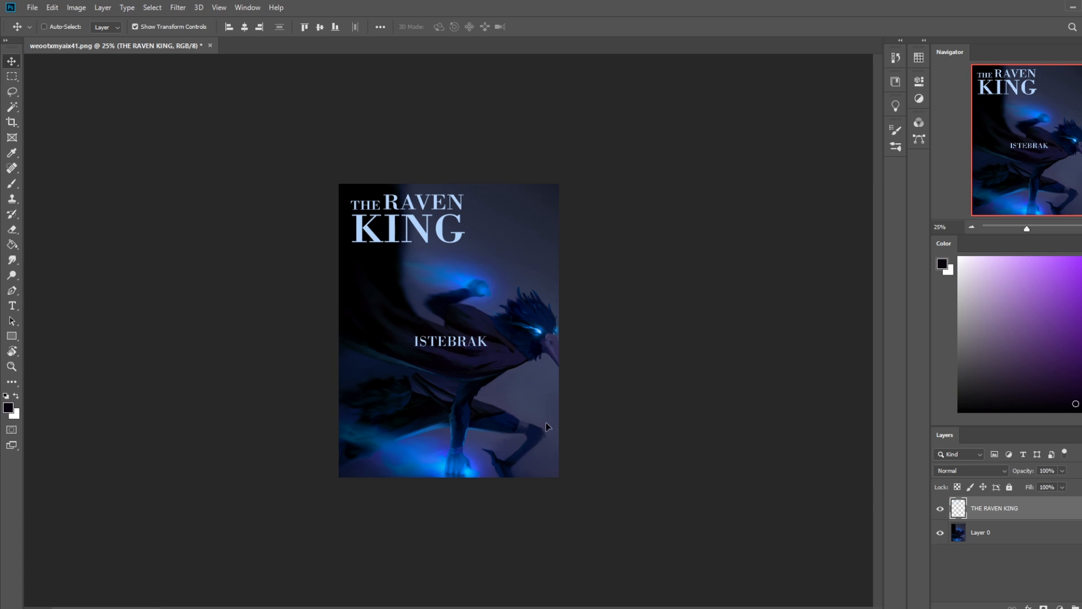
# Step: Separate ISTEBRAK onto its own layer, placing it in the painting's upper-left corner and the THE RAVEN KING title in the center
pyautogui.hotkey('ctrl', 'x')
pyautogui.hotkey('ctrl', 'v')
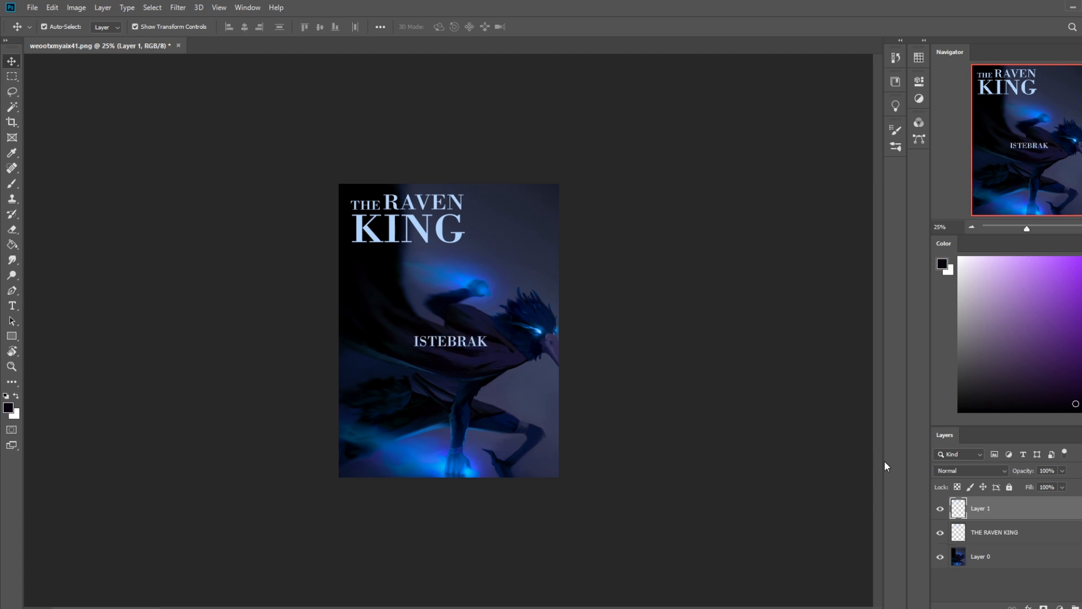
pyautogui.moveTo(466, 343)
pyautogui.mouseDown()
pyautogui.moveTo(463, 206)
pyautogui.moveTo(404, 206)
pyautogui.moveTo(458, 360)
pyautogui.moveTo(461, 352)
pyautogui.mouseUp()
pyautogui.click(981, 532)
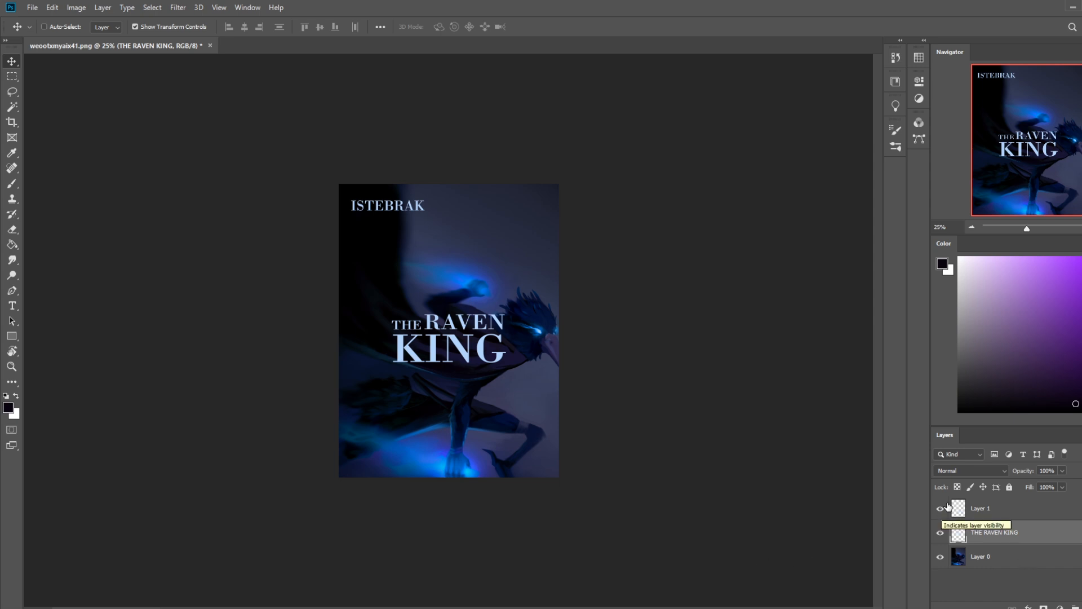
# Step: Duplicate the painting layer and shift the copy slightly up and left so more of the figure's lower body shows
pyautogui.click(1021, 558)
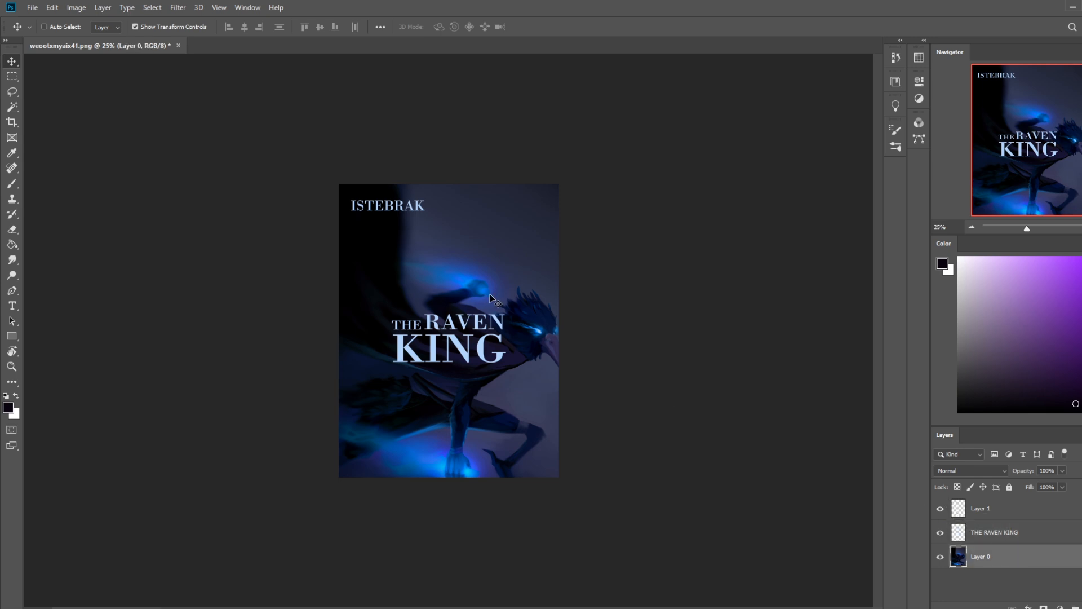
pyautogui.press('m')
pyautogui.rightClick(497, 339)
pyautogui.click(698, 265)
pyautogui.press('v')
pyautogui.moveTo(504, 427); pyautogui.dragTo(519, 474)
pyautogui.hotkey('ctrl', 'z')
pyautogui.hotkey('ctrl', 'j')
pyautogui.moveTo(503, 393); pyautogui.dragTo(514, 468)
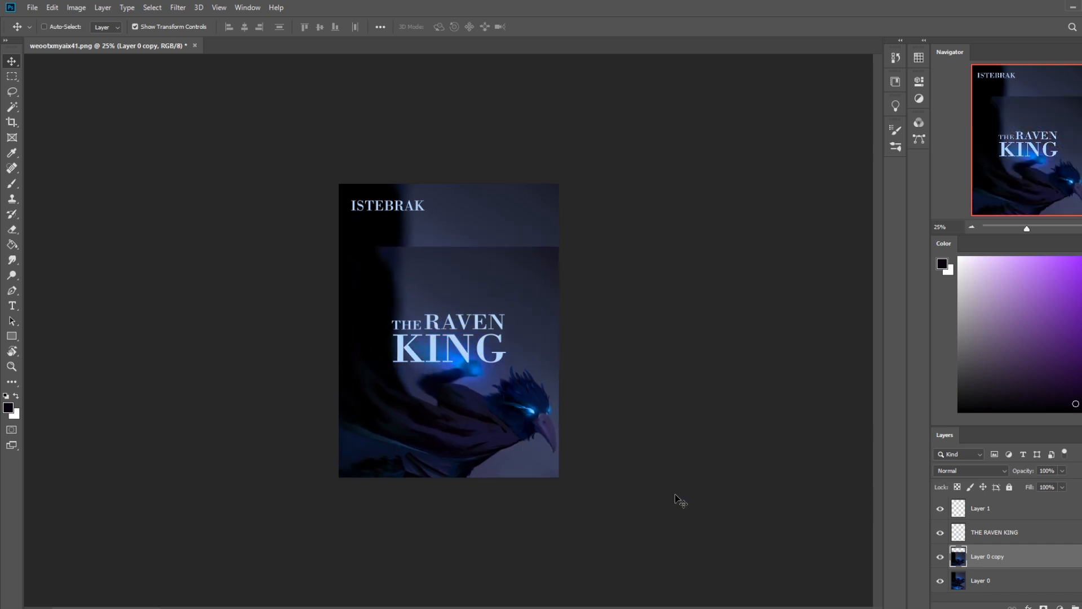
pyautogui.moveTo(510, 416); pyautogui.dragTo(519, 318)
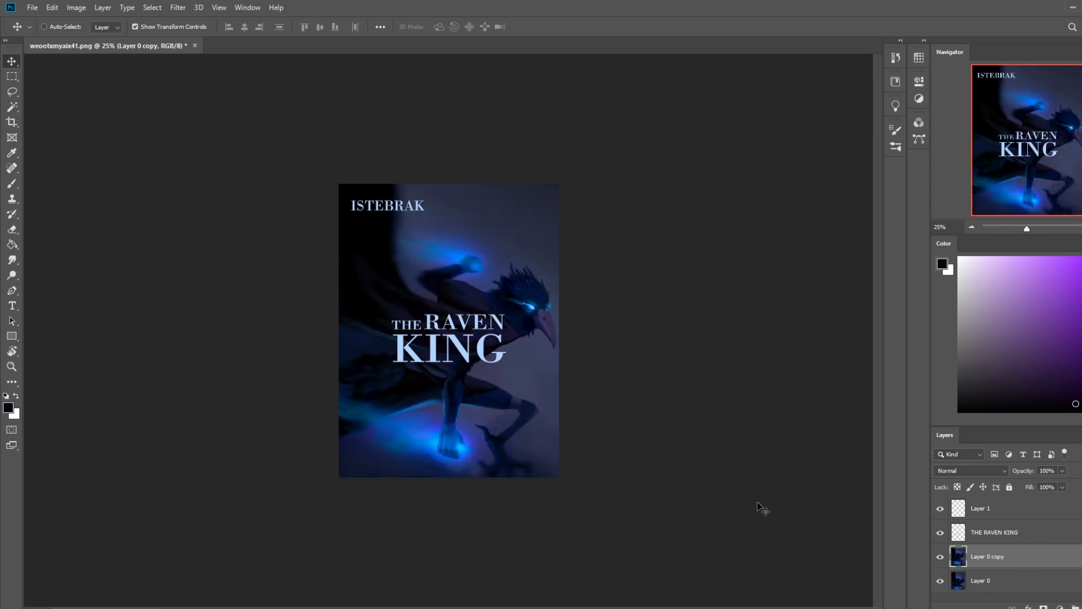
# Step: Lasso the lower part of the painting copy along a diagonal across the forearm and foot, including the glowing fist
pyautogui.press('l')
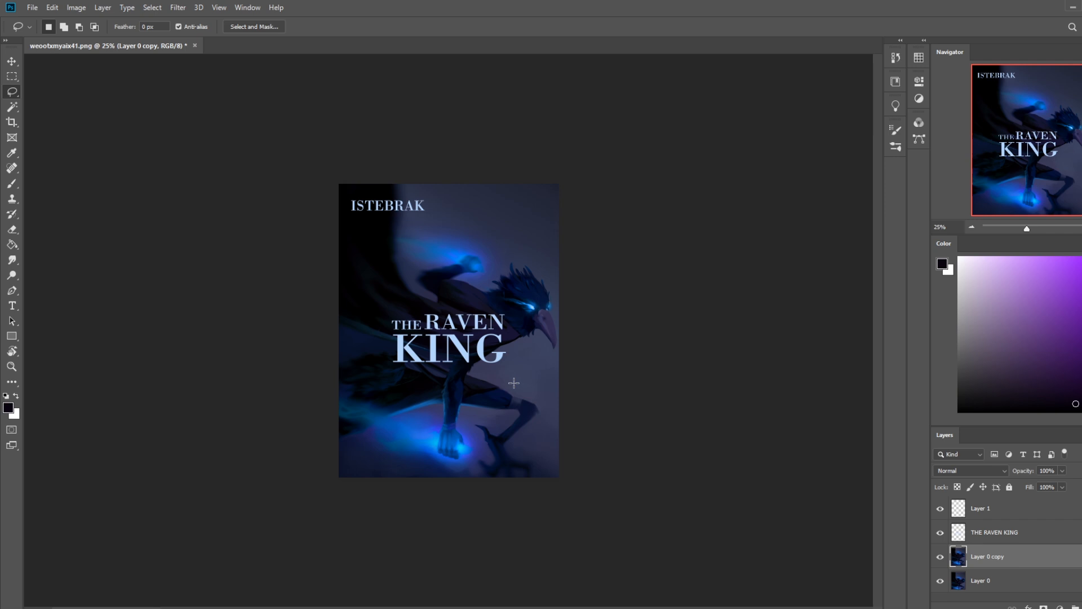
pyautogui.moveTo(483, 340)
pyautogui.mouseDown()
pyautogui.moveTo(285, 490)
pyautogui.moveTo(572, 423)
pyautogui.moveTo(523, 378)
pyautogui.mouseUp()
pyautogui.moveTo(499, 444)
pyautogui.mouseDown()
pyautogui.moveTo(346, 366)
pyautogui.moveTo(570, 532)
pyautogui.mouseUp()
# Step: Try moving the selected lower part up behind the title and shifting the whole painting copy down
pyautogui.press('v')
pyautogui.moveTo(449, 454); pyautogui.dragTo(475, 361)
pyautogui.press('m')
pyautogui.rightClick(515, 343)
pyautogui.click(516, 336)
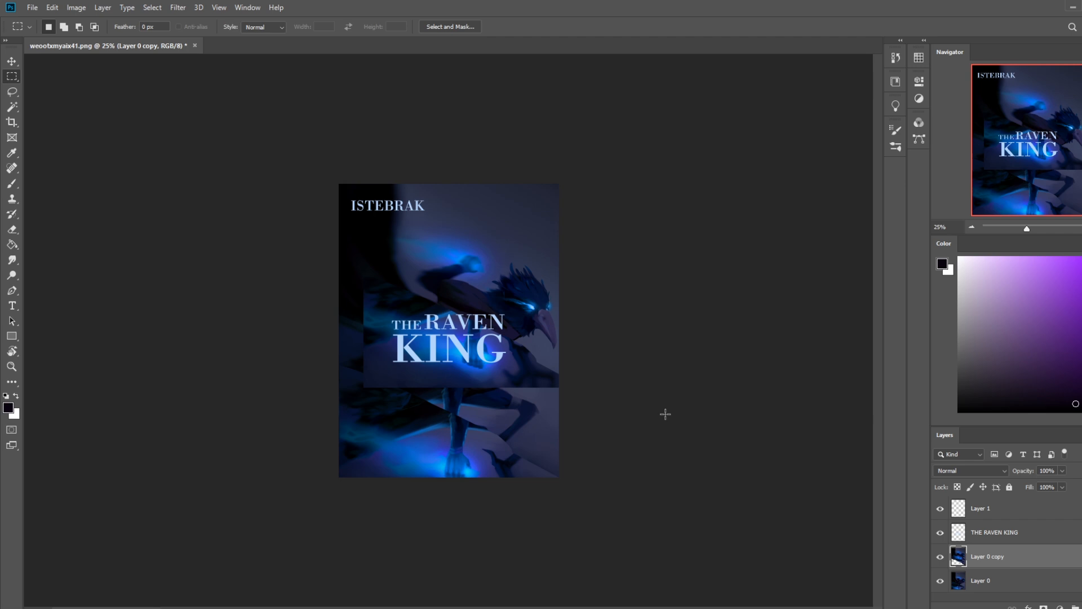
pyautogui.press('v')
pyautogui.moveTo(540, 361); pyautogui.dragTo(506, 473)
pyautogui.moveTo(525, 438); pyautogui.dragTo(505, 430)
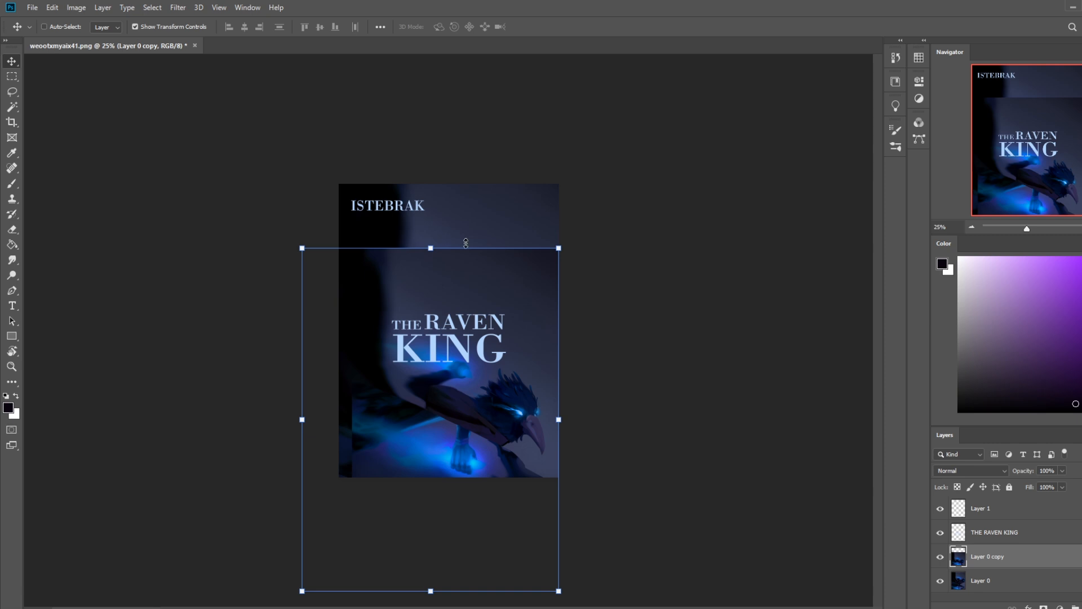
# Step: Undo the recent moves of the painting copy and its lassoed lower part
pyautogui.press('b')
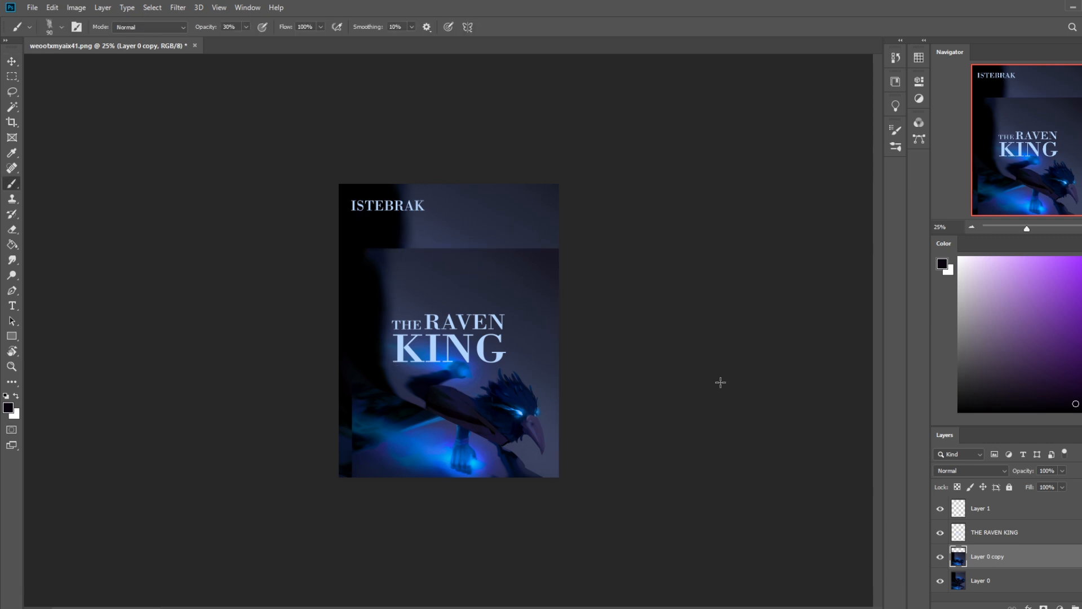
pyautogui.hotkey('ctrl', 'z')
pyautogui.hotkey('ctrl', 'z')
pyautogui.hotkey('ctrl', 'z')
pyautogui.hotkey('ctrl', 'z')
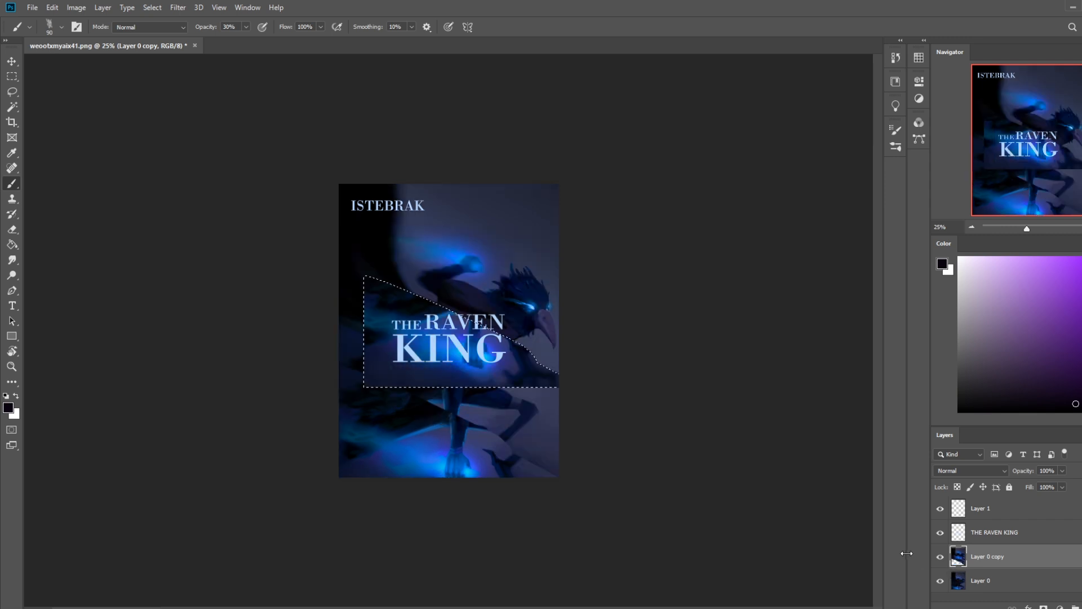
# Step: Put the lassoed lower part on its own layer and soften the area around the foot with a 300-pixel eraser at 46% opacity
pyautogui.press('v')
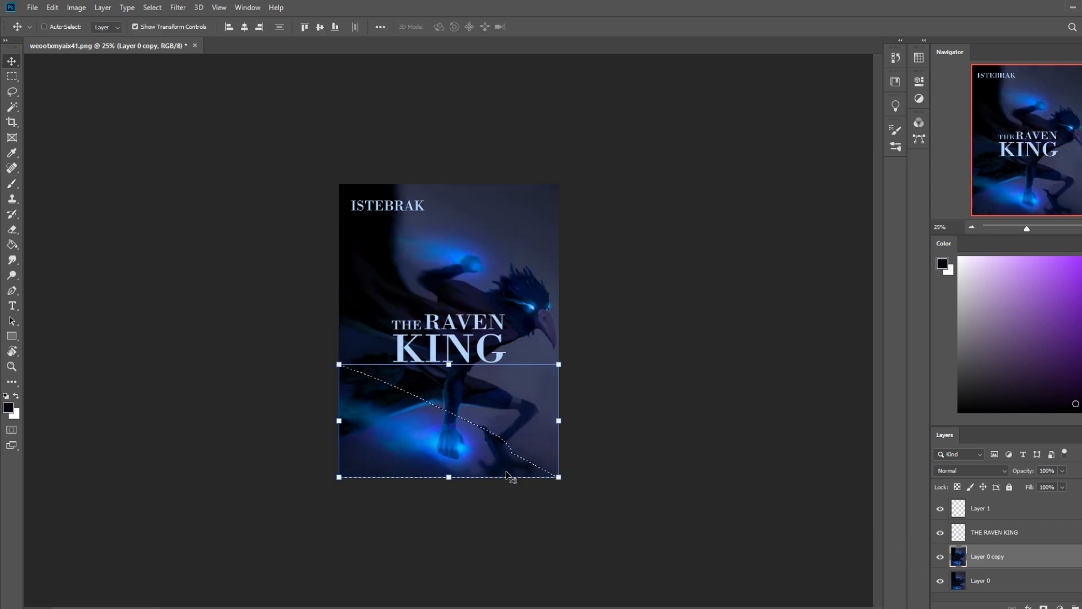
pyautogui.hotkey('ctrl', 'j')
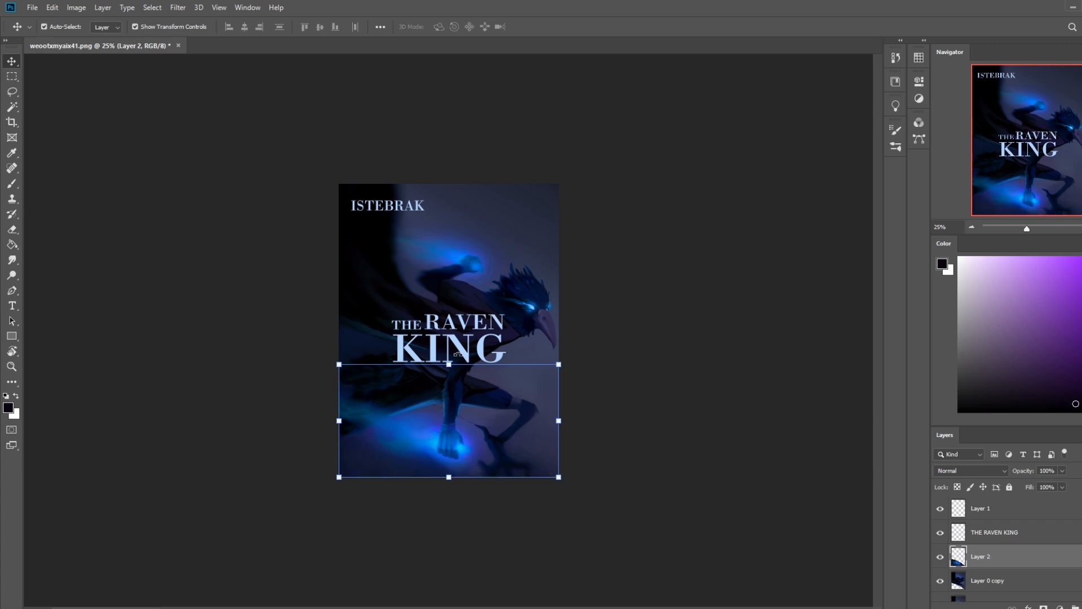
pyautogui.press('e')
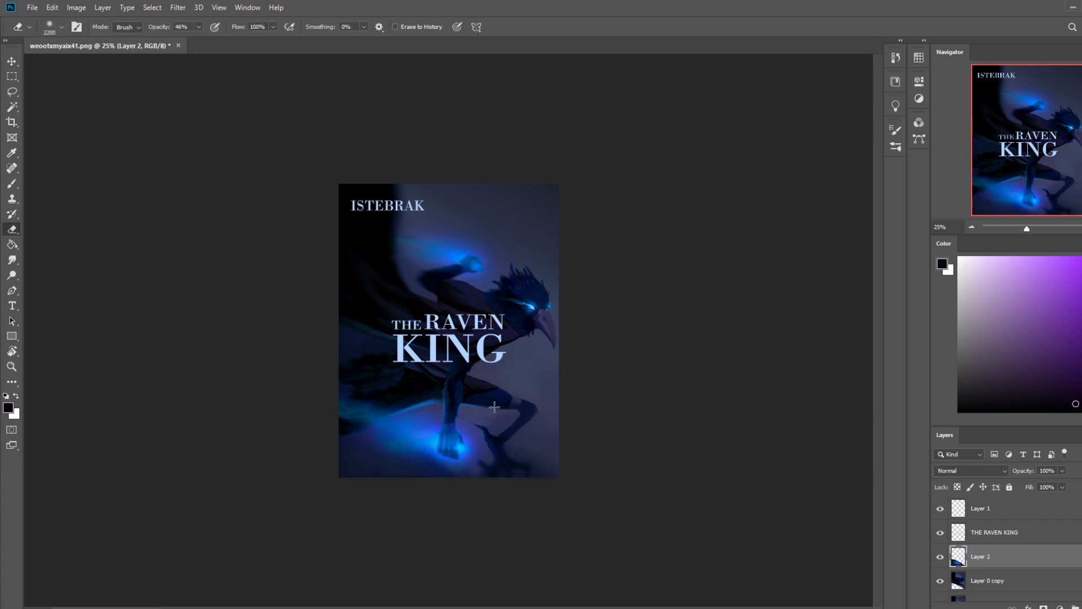
pyautogui.press('[')
pyautogui.press('[')
pyautogui.press('[')
pyautogui.press('[')
pyautogui.press('[')
pyautogui.press('[')
pyautogui.press('[')
pyautogui.press('[')
pyautogui.press('[')
pyautogui.press('[')
pyautogui.press('[')
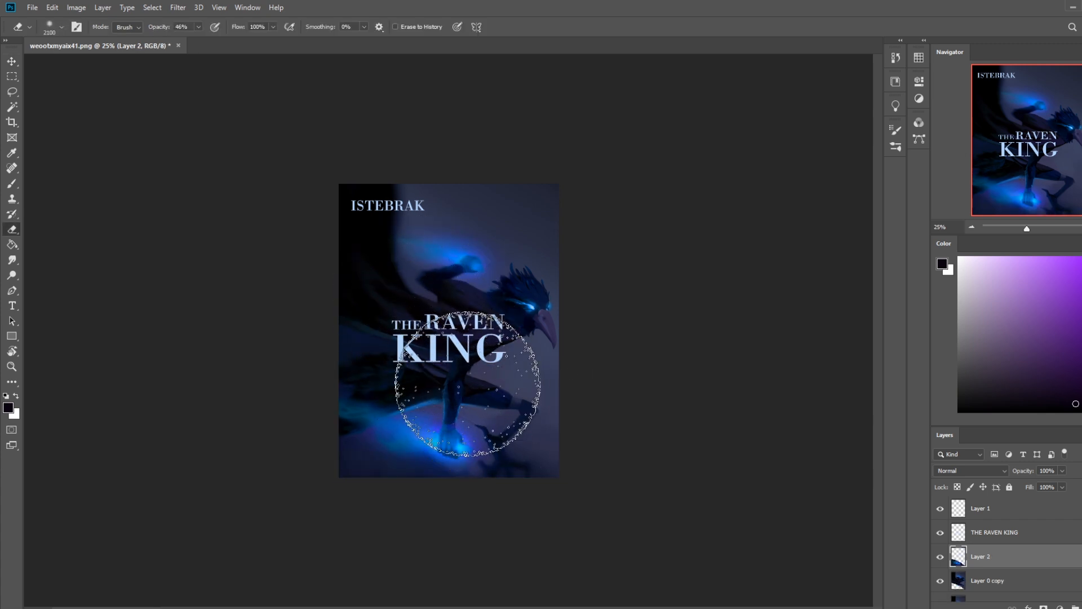
pyautogui.press('[')
pyautogui.press('[')
pyautogui.press('[')
pyautogui.press('[')
pyautogui.press('[')
pyautogui.press('[')
pyautogui.press('[')
pyautogui.press('[')
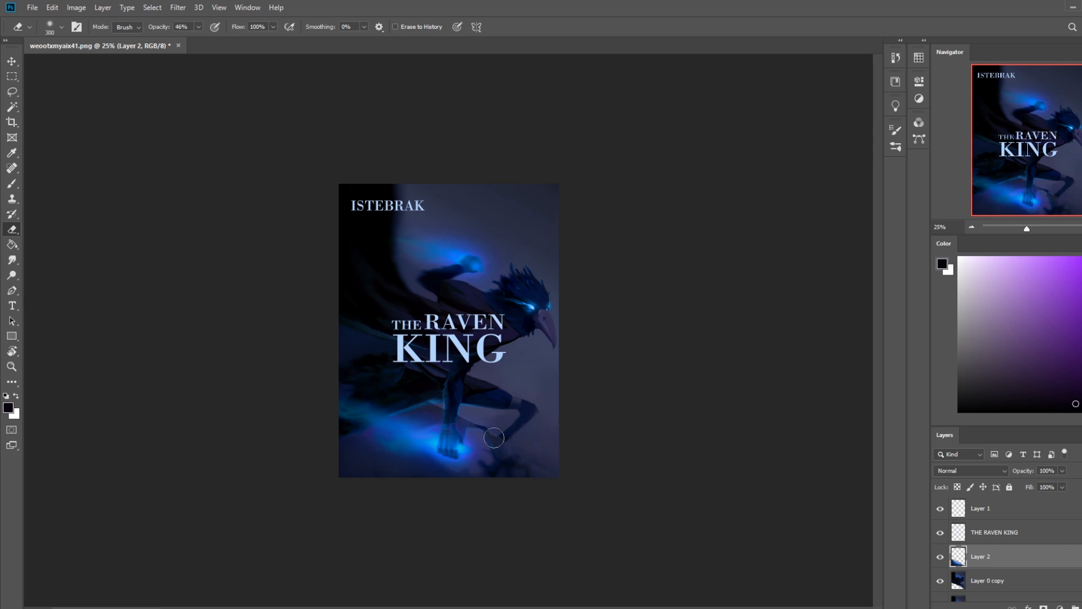
# Step: Move the separated lower part up behind the title and rotate it counterclockwise so the glowing fist sits near the beak
pyautogui.press('v')
pyautogui.moveTo(454, 445)
pyautogui.mouseDown()
pyautogui.moveTo(477, 381)
pyautogui.moveTo(468, 352)
pyautogui.mouseUp()
pyautogui.hotkey('ctrl', 't')
pyautogui.moveTo(478, 251); pyautogui.dragTo(451, 257)
pyautogui.moveTo(476, 365); pyautogui.dragTo(510, 360)
pyautogui.click(535, 27)
pyautogui.press('e')
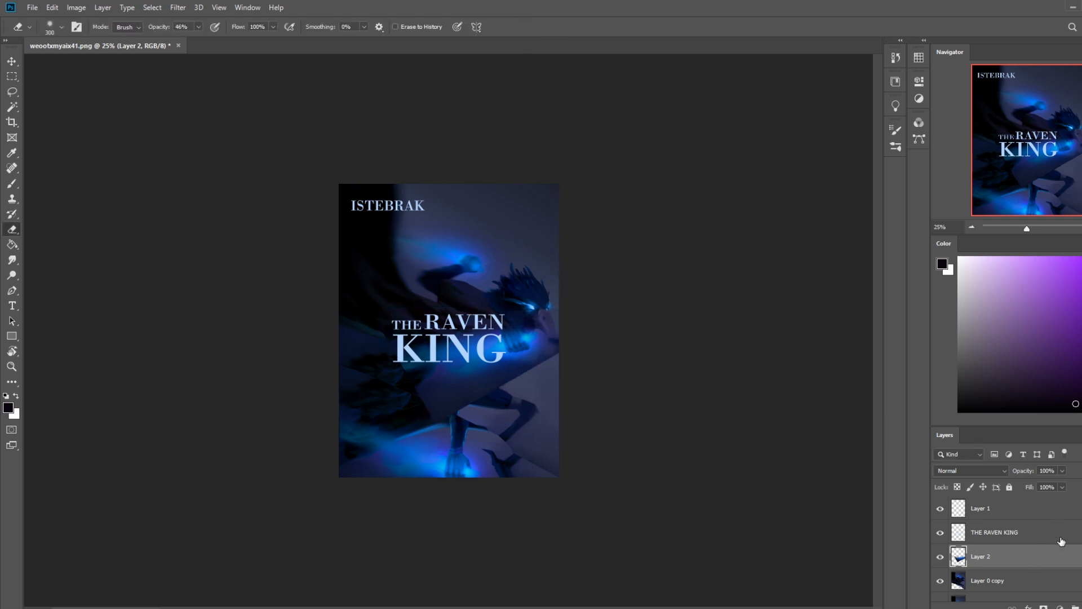
# Step: Merge the rotated piece down into the painting copy below it
pyautogui.rightClick(1039, 547)
pyautogui.click(1037, 408)
pyautogui.press('v')
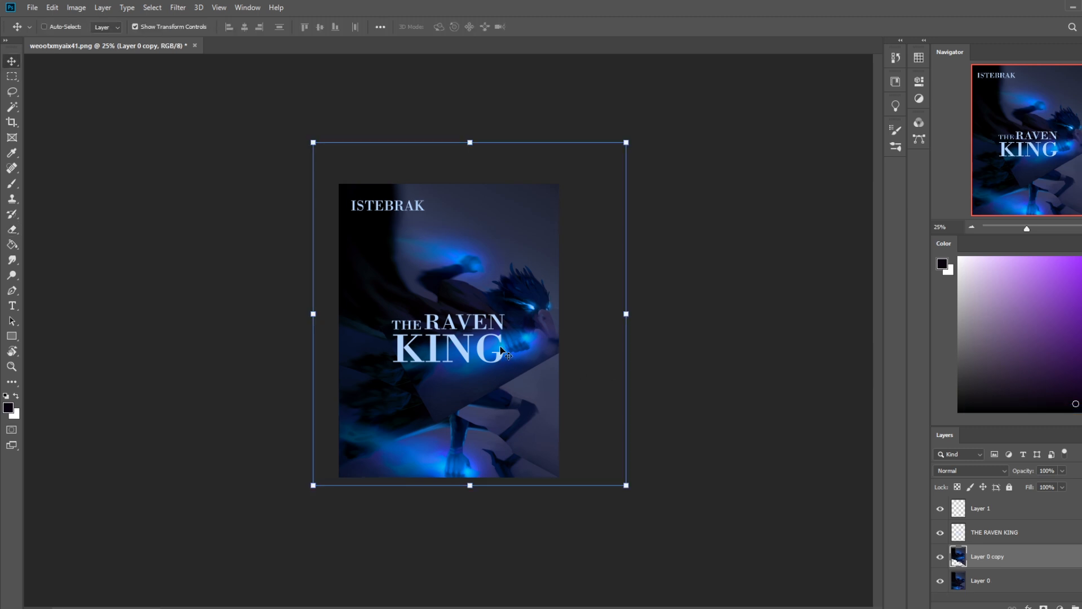
# Step: Move the painting copy down so the creature sits below the title, and try erasing the copy's hard upper edge
pyautogui.moveTo(521, 358)
pyautogui.mouseDown()
pyautogui.moveTo(523, 430)
pyautogui.moveTo(485, 421)
pyautogui.moveTo(517, 419)
pyautogui.mouseUp()
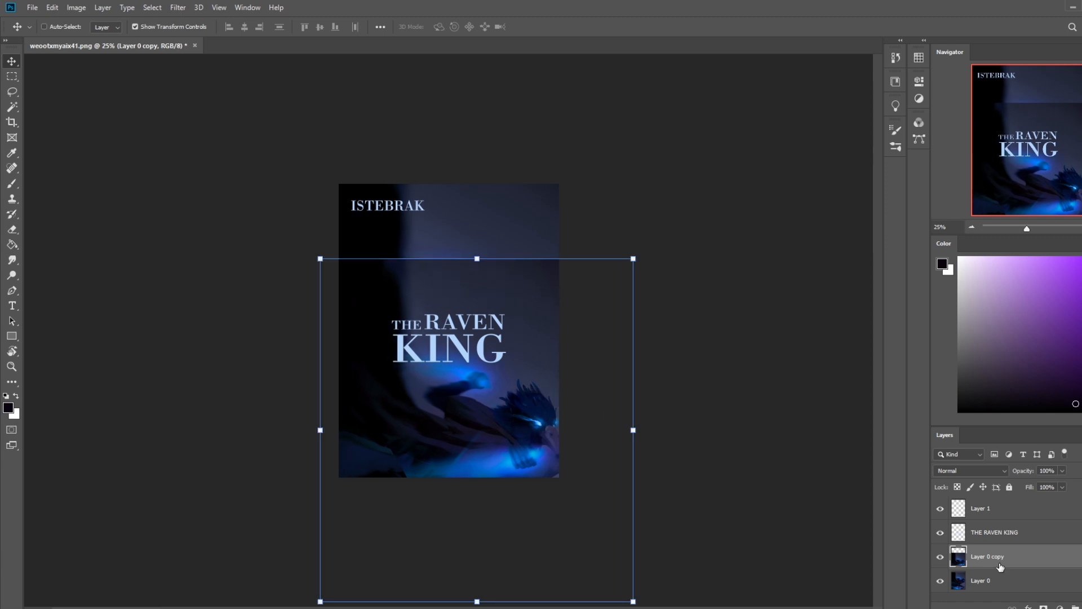
pyautogui.click(1008, 575)
pyautogui.press('e')
pyautogui.moveTo(570, 266)
pyautogui.mouseDown()
pyautogui.moveTo(462, 268)
pyautogui.moveTo(539, 239)
pyautogui.mouseUp()
pyautogui.hotkey('ctrl', 'z')
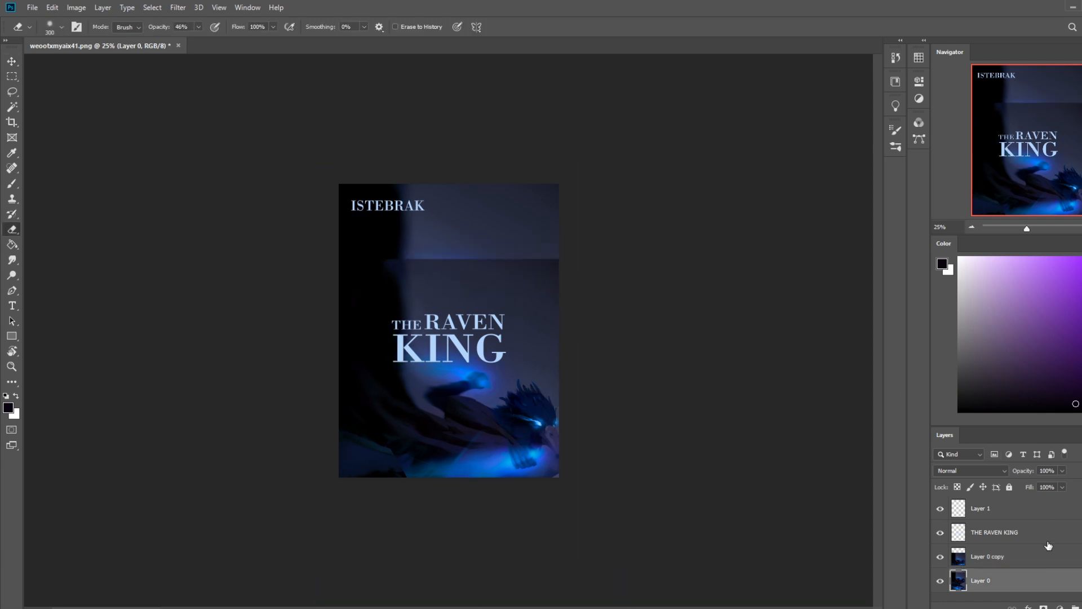
pyautogui.click(1018, 562)
pyautogui.press(']')
pyautogui.press(']')
pyautogui.press(']')
pyautogui.press(']')
pyautogui.press(']')
pyautogui.moveTo(571, 268)
pyautogui.mouseDown()
pyautogui.moveTo(525, 258)
pyautogui.moveTo(521, 246)
pyautogui.moveTo(497, 244)
pyautogui.mouseUp()
pyautogui.hotkey('ctrl', 'z')
# Step: Paint over the seam above the title with a soft 900-pixel brush at 100% opacity, using sampled background blue and black
pyautogui.press('b')
pyautogui.keyDown('alt'); pyautogui.click(503, 236); pyautogui.keyUp('alt')
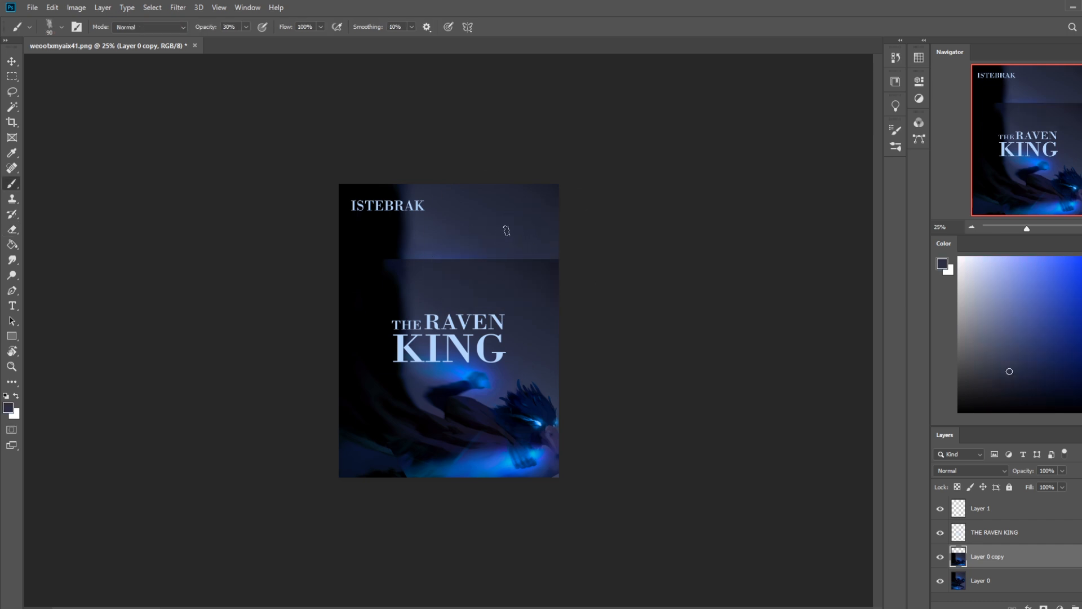
pyautogui.rightClick(507, 238)
pyautogui.doubleClick(528, 322)
pyautogui.click(246, 27)
pyautogui.moveTo(246, 42)
pyautogui.mouseDown()
pyautogui.moveTo(456, 220)
pyautogui.moveTo(447, 251)
pyautogui.moveTo(715, 256)
pyautogui.mouseUp()
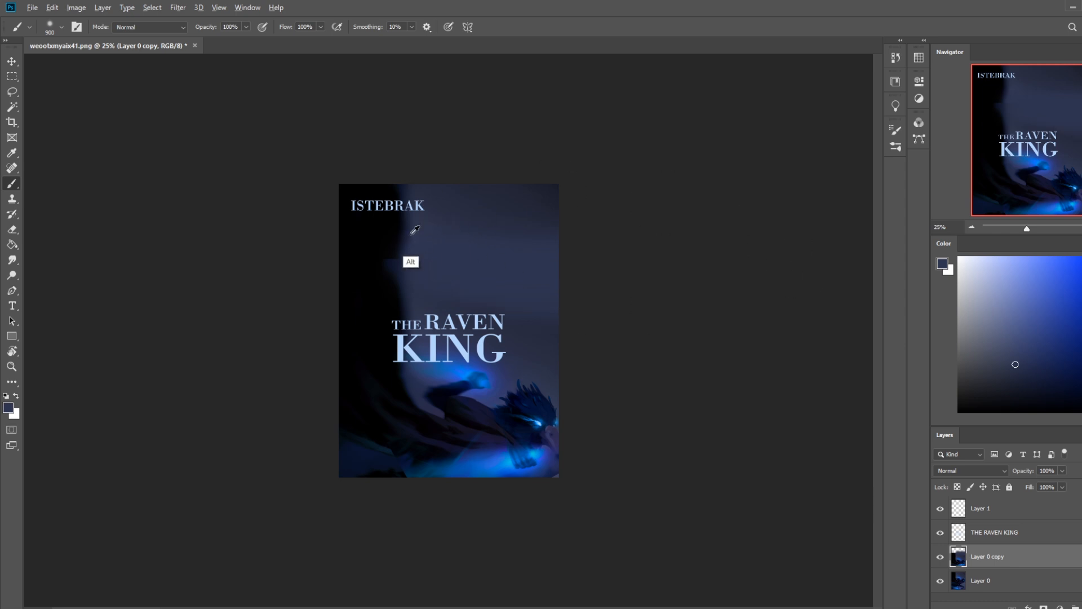
pyautogui.keyDown('alt'); pyautogui.click(372, 272); pyautogui.keyUp('alt')
pyautogui.moveTo(383, 267); pyautogui.dragTo(389, 266)
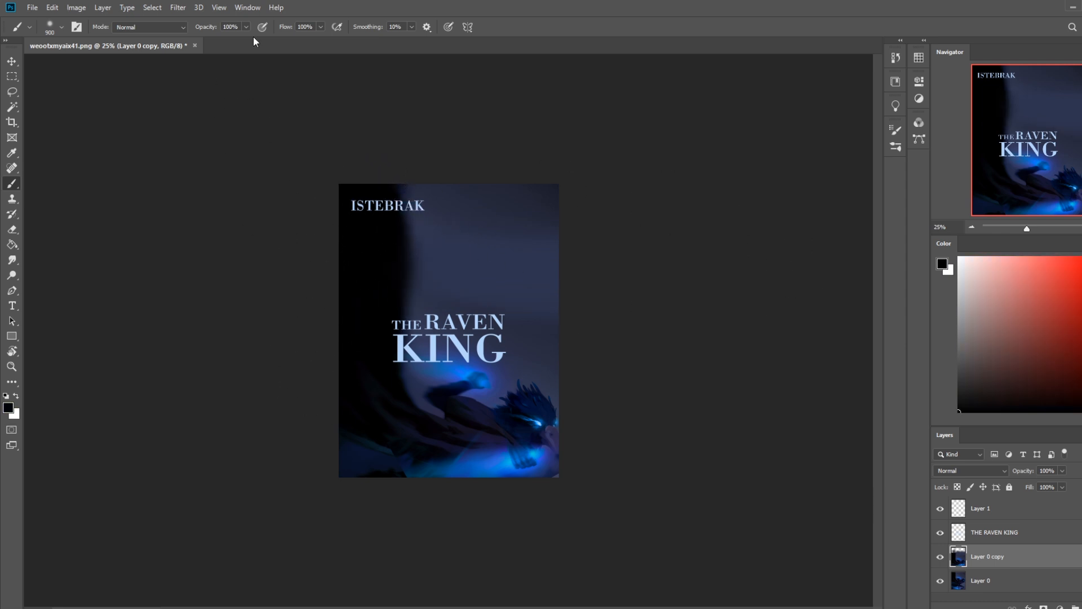
# Step: Blend the painted background above and beside the title with the brush at 46% opacity in a sampled dark blue
pyautogui.moveTo(225, 41); pyautogui.dragTo(217, 41)
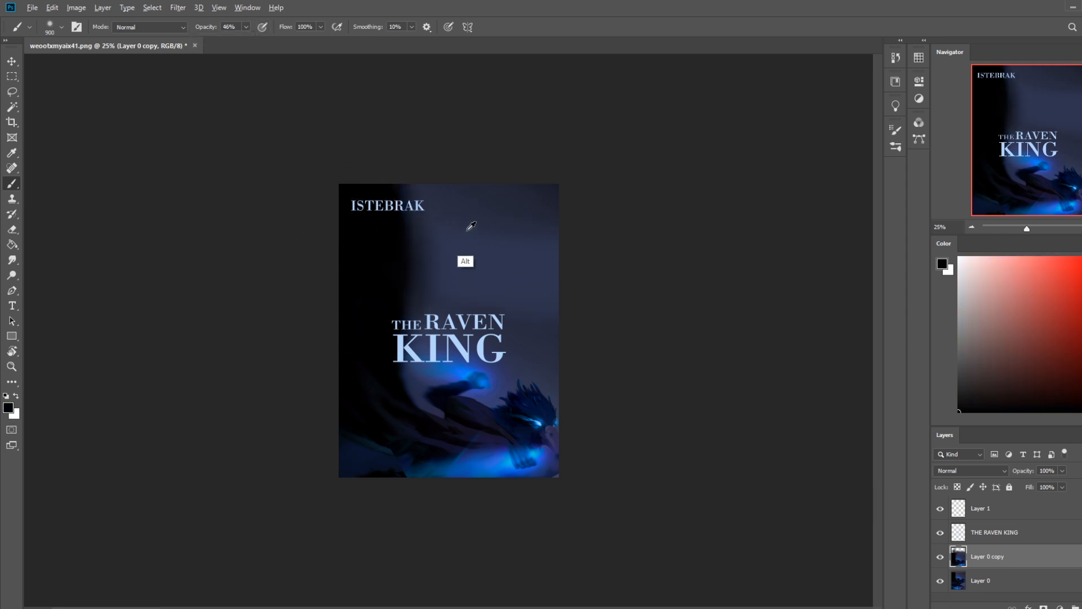
pyautogui.keyDown('alt'); pyautogui.click(459, 266); pyautogui.keyUp('alt')
pyautogui.keyDown('alt'); pyautogui.click(532, 341); pyautogui.keyUp('alt')
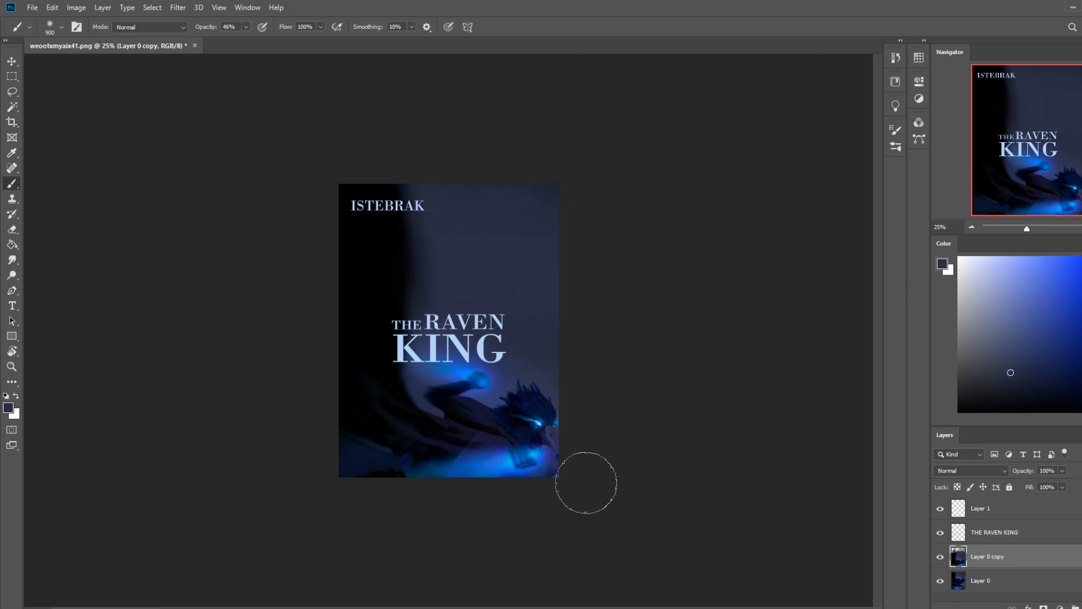
# Step: Move THE RAVEN KING to the cover's upper left corner and place ISTEBRAK beside it at the level of KING
pyautogui.click(997, 536)
pyautogui.press('v')
pyautogui.moveTo(467, 339); pyautogui.dragTo(502, 226)
pyautogui.moveTo(432, 228)
pyautogui.mouseDown()
pyautogui.moveTo(422, 225)
pyautogui.moveTo(479, 247)
pyautogui.moveTo(533, 241)
pyautogui.mouseUp()
pyautogui.click(1000, 512)
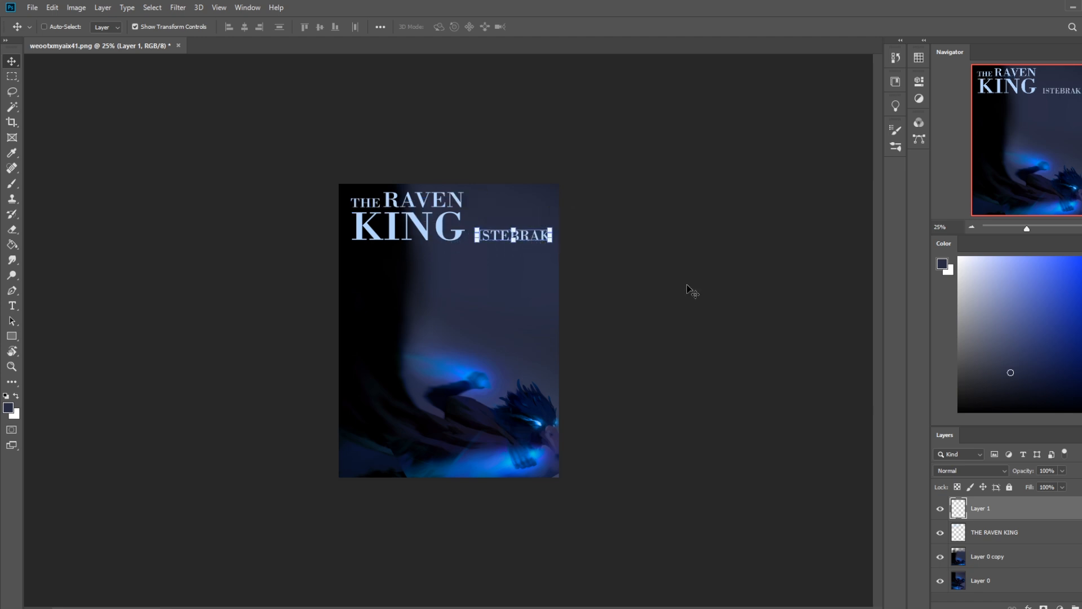
pyautogui.press('b')
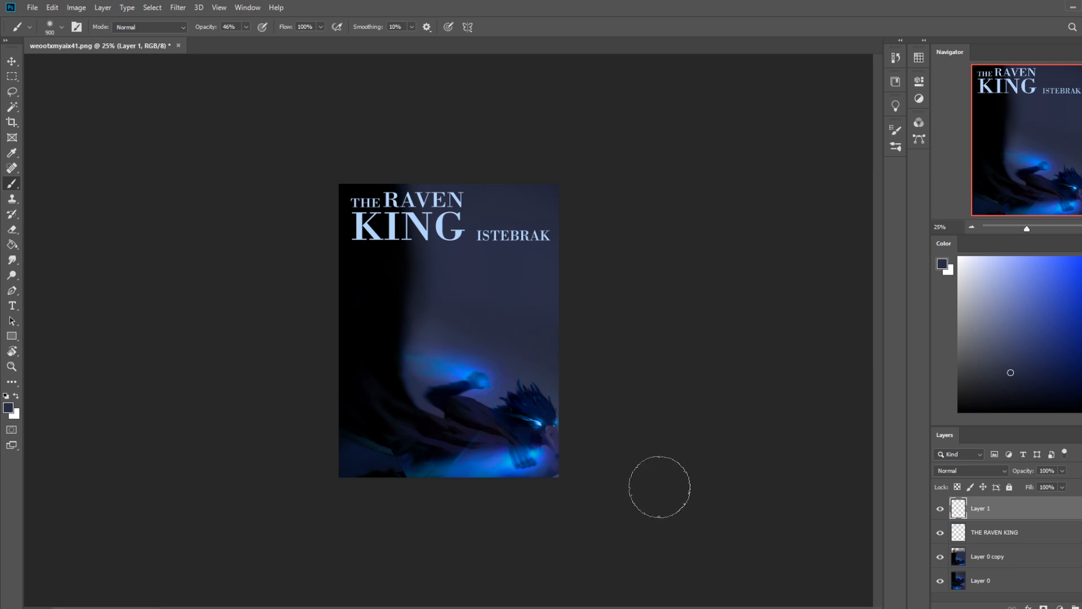
# Step: Hide the edited painting copy and move ISTEBRAK down over the creature's cape, left of its supporting arm
pyautogui.click(940, 556)
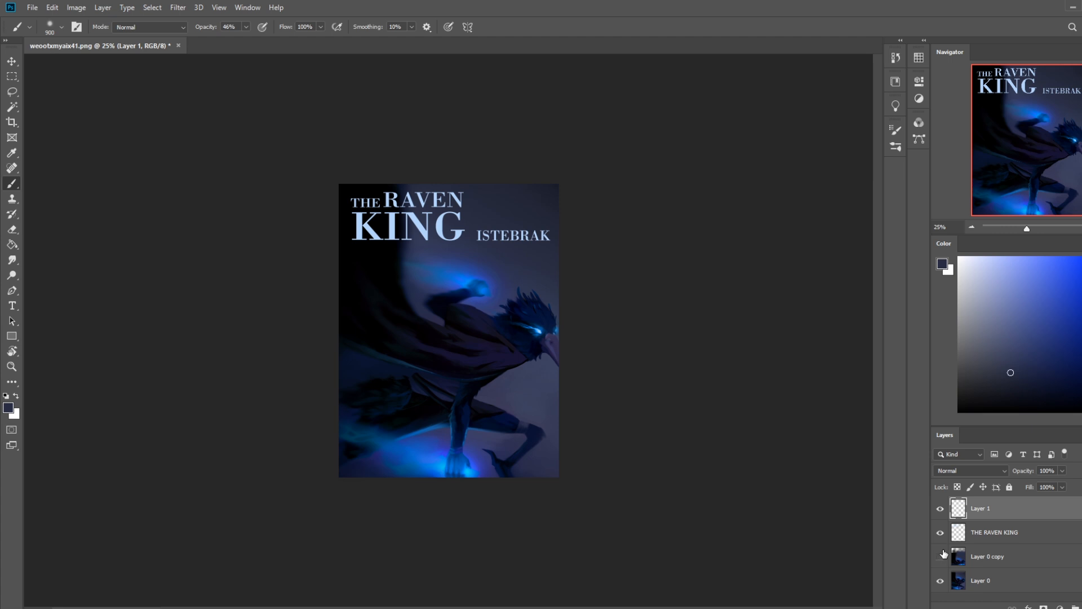
pyautogui.click(940, 532)
pyautogui.click(940, 532)
pyautogui.press('v')
pyautogui.moveTo(533, 237)
pyautogui.mouseDown()
pyautogui.moveTo(533, 416)
pyautogui.moveTo(405, 410)
pyautogui.moveTo(405, 430)
pyautogui.moveTo(402, 388)
pyautogui.moveTo(419, 385)
pyautogui.moveTo(467, 415)
pyautogui.mouseUp()
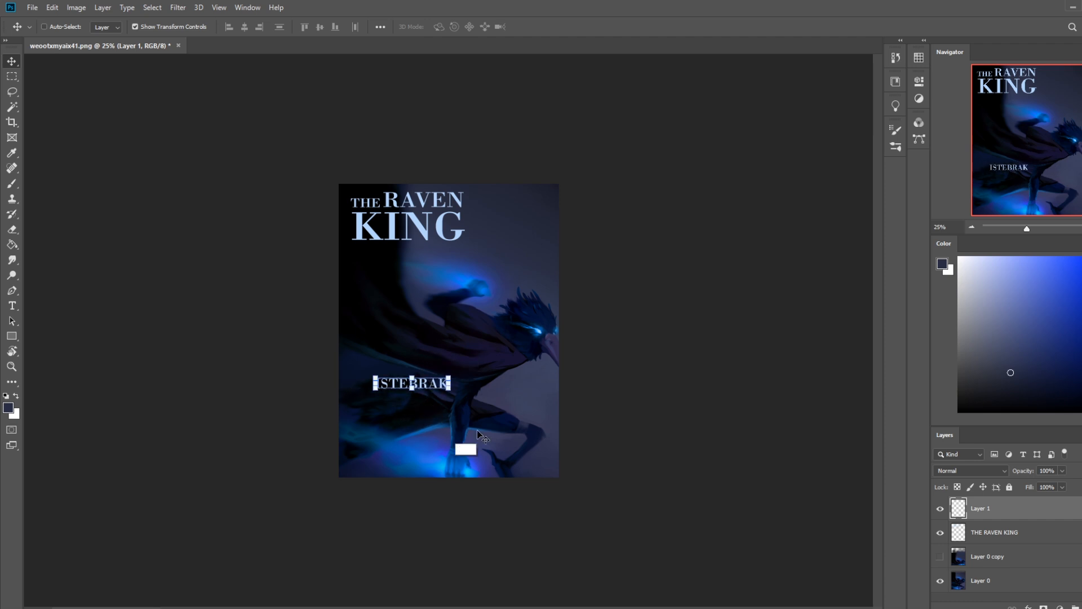
pyautogui.press('b')
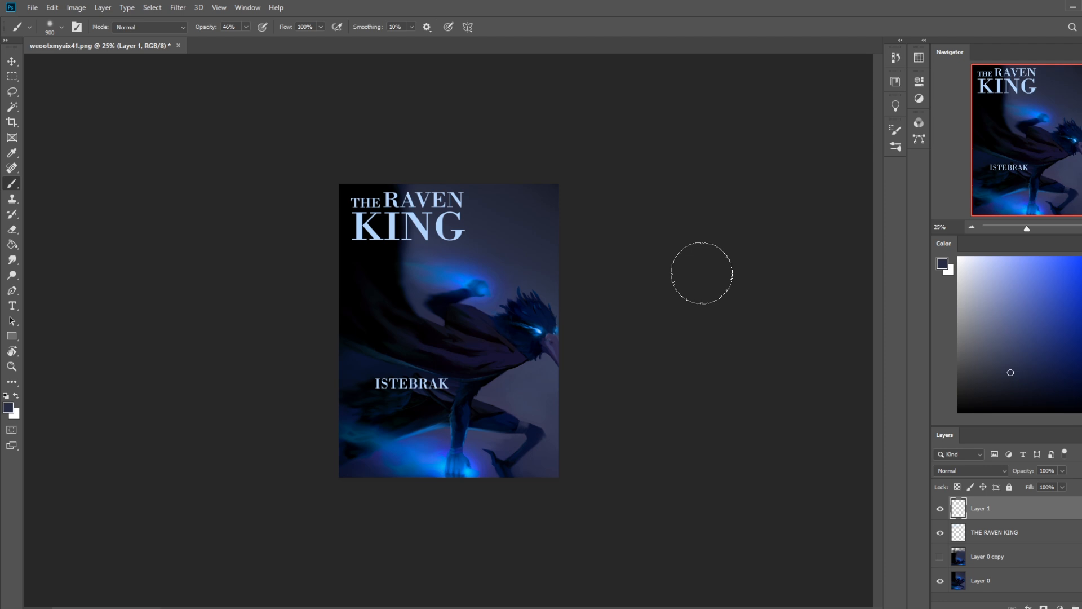
pyautogui.click(994, 537)
pyautogui.click(1003, 512)
# Step: Step back through the edit history to the Move state just before the ISTEBRAK text layer was rasterized
pyautogui.click(896, 58)
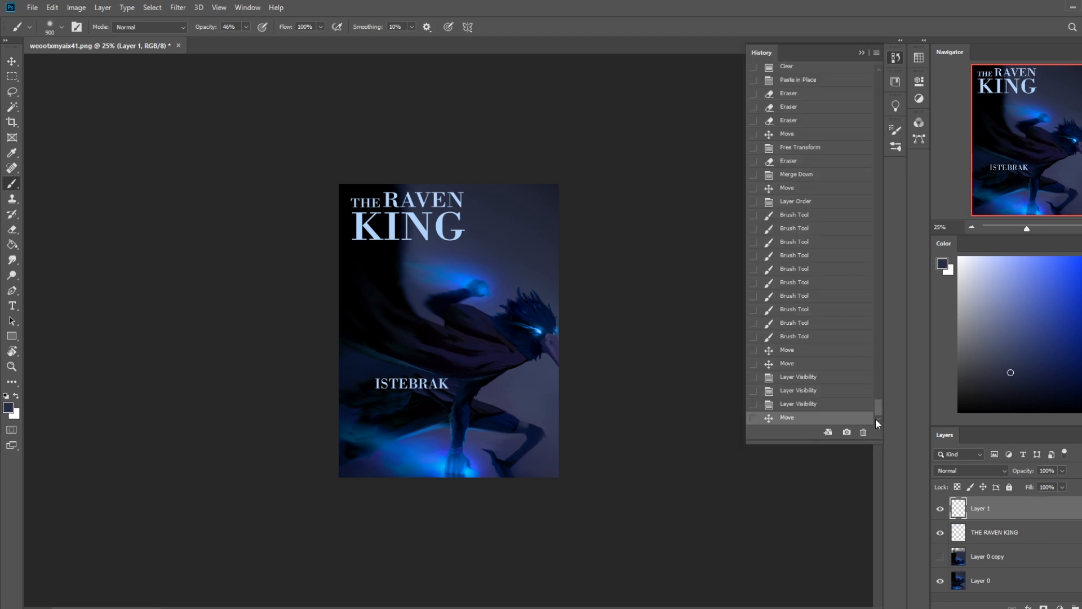
pyautogui.moveTo(878, 417)
pyautogui.mouseDown()
pyautogui.moveTo(882, 213)
pyautogui.moveTo(883, 419)
pyautogui.mouseUp()
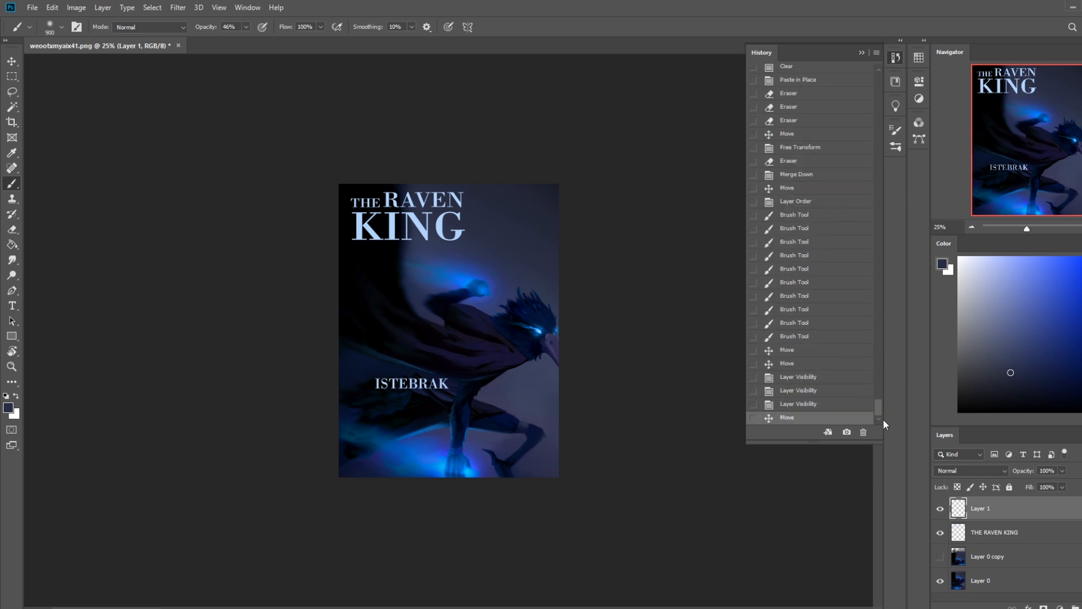
pyautogui.click(808, 352)
pyautogui.click(816, 189)
pyautogui.click(814, 150)
pyautogui.scroll(6, 816, 186)
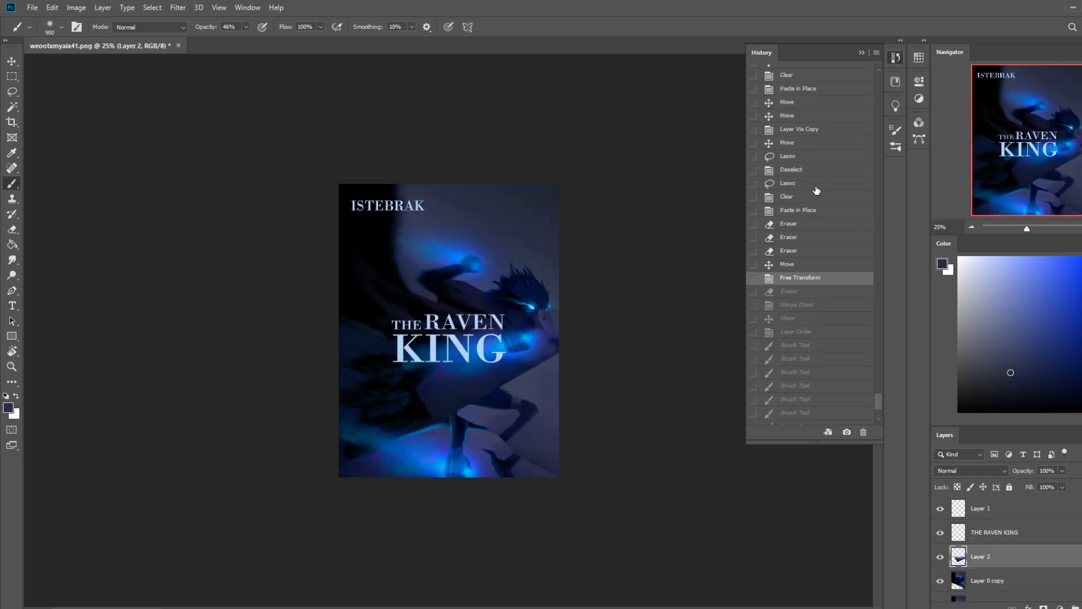
pyautogui.click(815, 161)
pyautogui.scroll(5, 815, 162)
pyautogui.click(811, 172)
pyautogui.scroll(6, 811, 171)
pyautogui.click(811, 170)
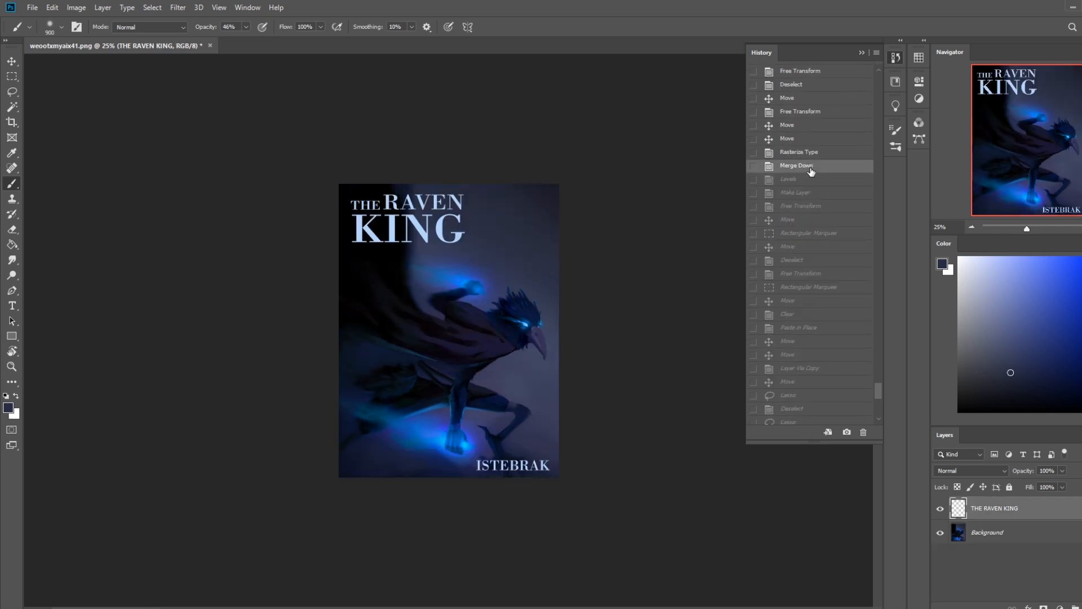
pyautogui.click(805, 154)
pyautogui.click(801, 141)
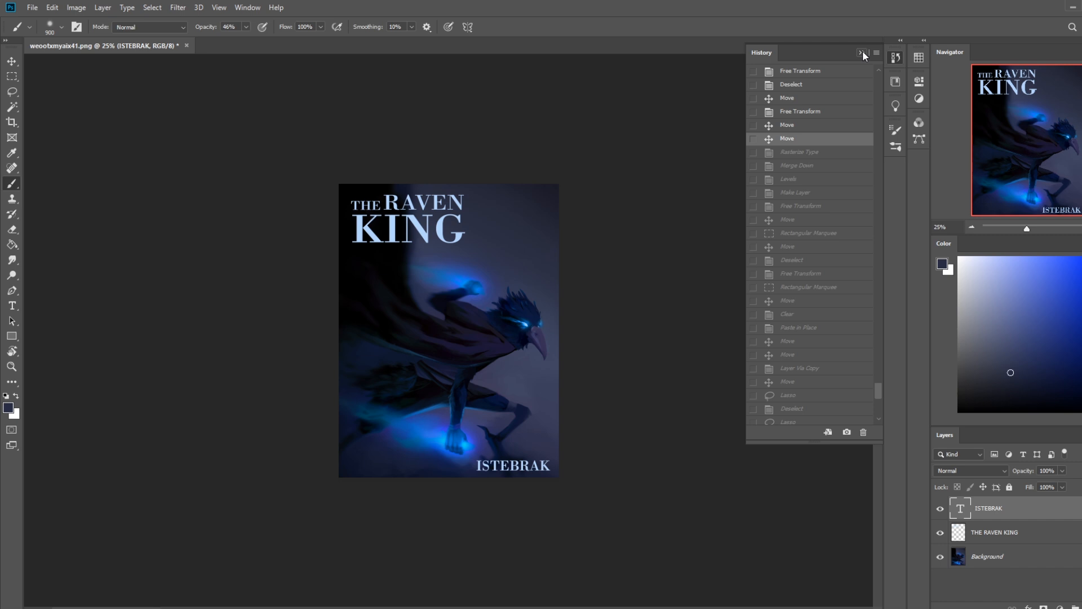
# Step: Revert further in the edit history to the last brush stroke before the type layers were added
pyautogui.scroll(3, 806, 183)
pyautogui.click(818, 188)
pyautogui.click(818, 162)
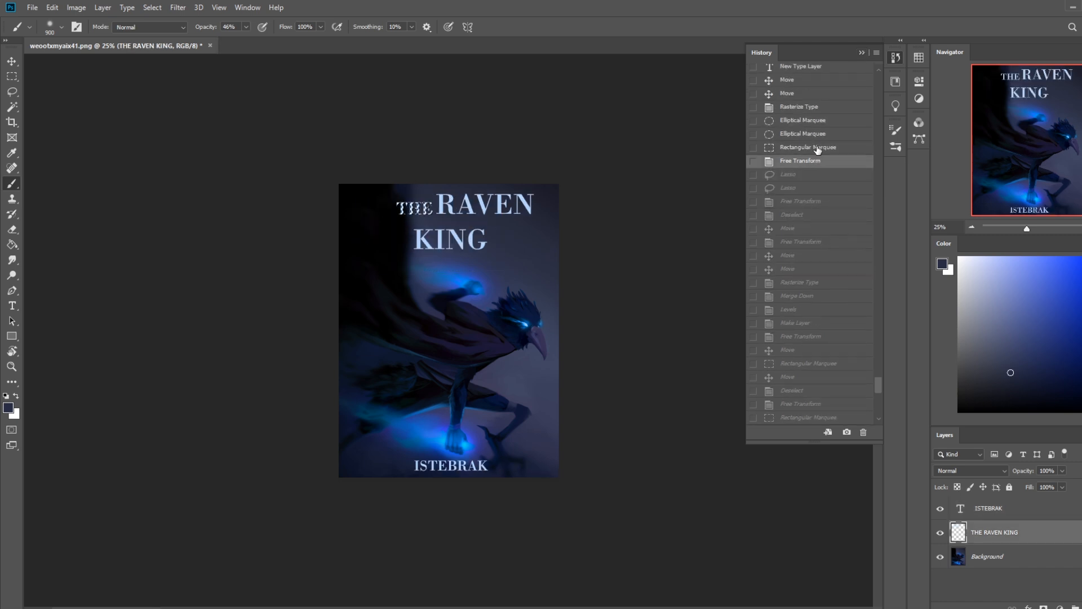
pyautogui.click(814, 121)
pyautogui.click(814, 94)
pyautogui.scroll(4, 806, 169)
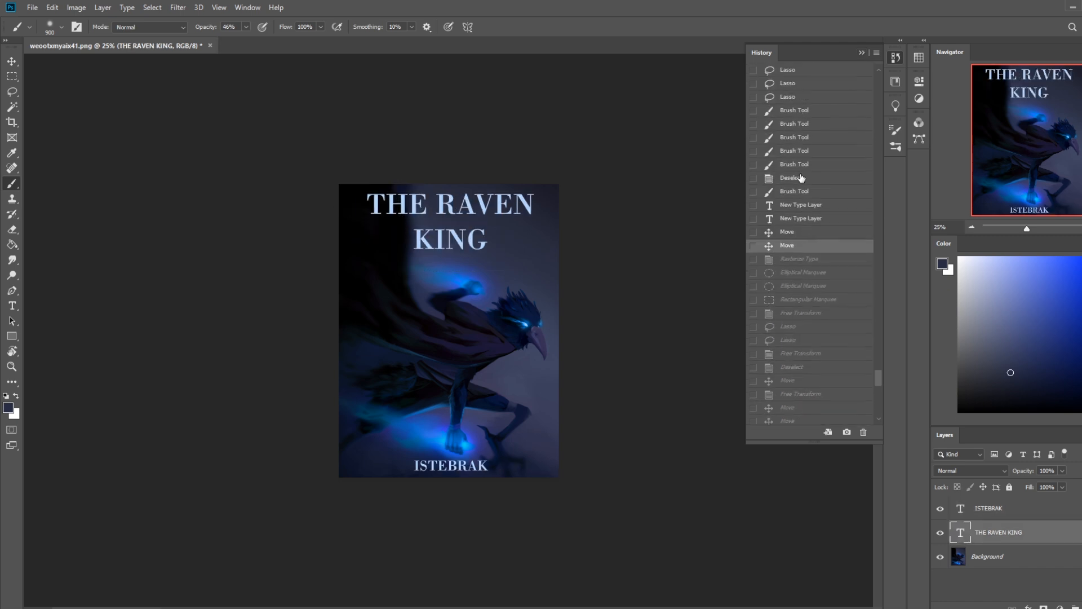
pyautogui.click(801, 178)
pyautogui.click(808, 193)
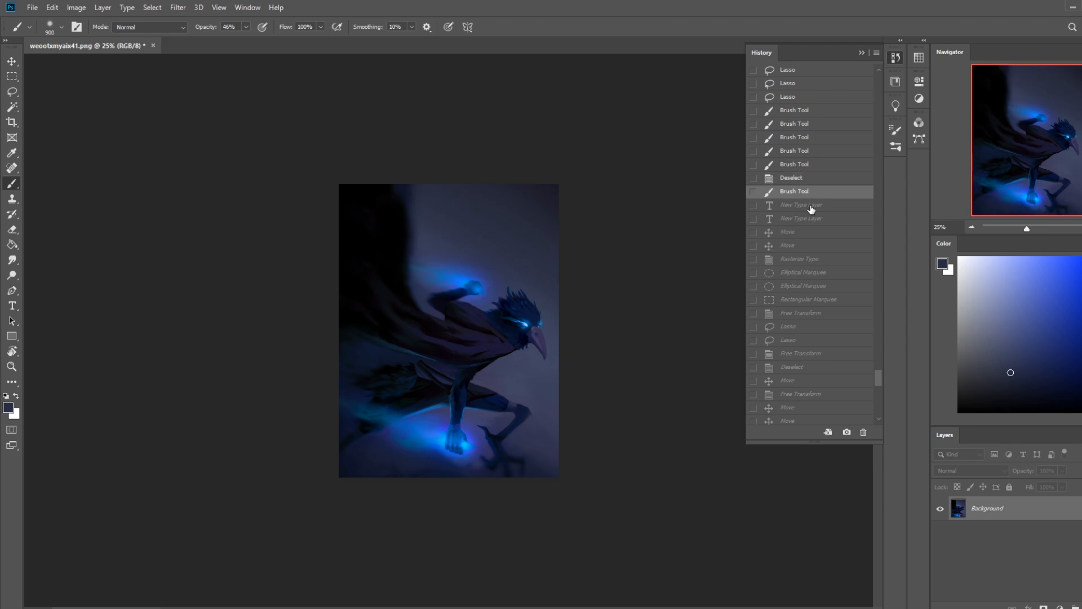
# Step: Compare the original weootxmyaix41.png snapshot with the repainted version, ending on the latest brush stroke state
pyautogui.click(859, 53)
pyautogui.click(895, 57)
pyautogui.click(561, 364)
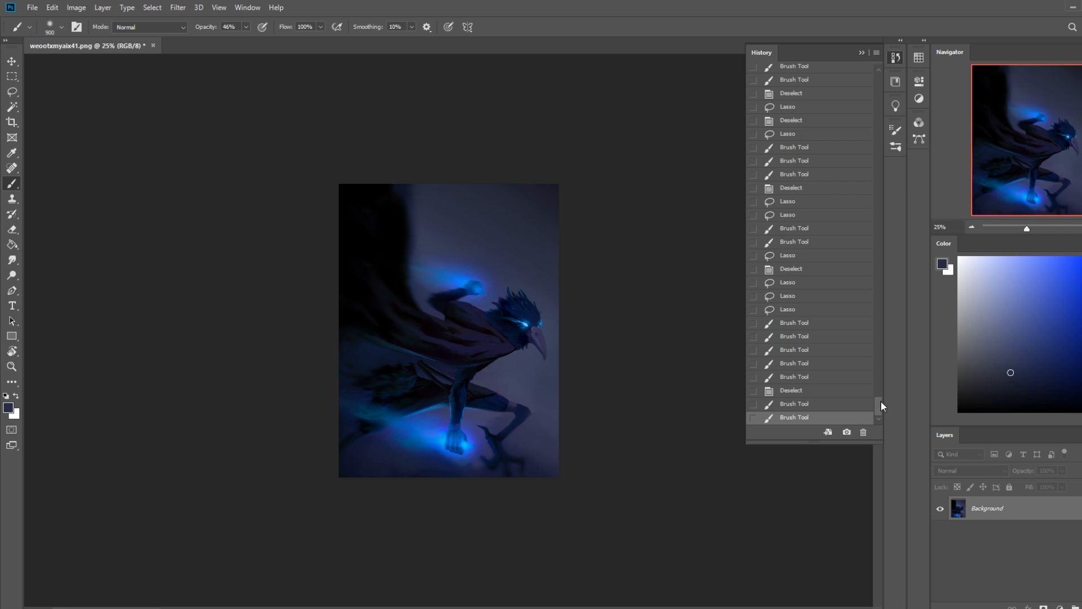
pyautogui.moveTo(880, 403); pyautogui.dragTo(861, 62)
pyautogui.click(823, 81)
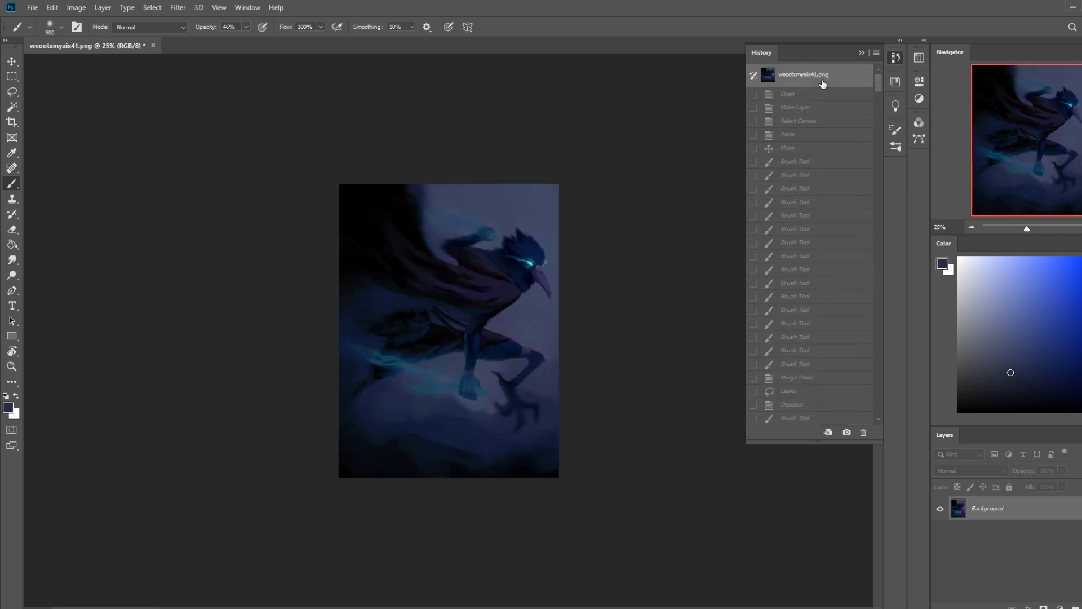
pyautogui.moveTo(880, 83); pyautogui.dragTo(888, 403)
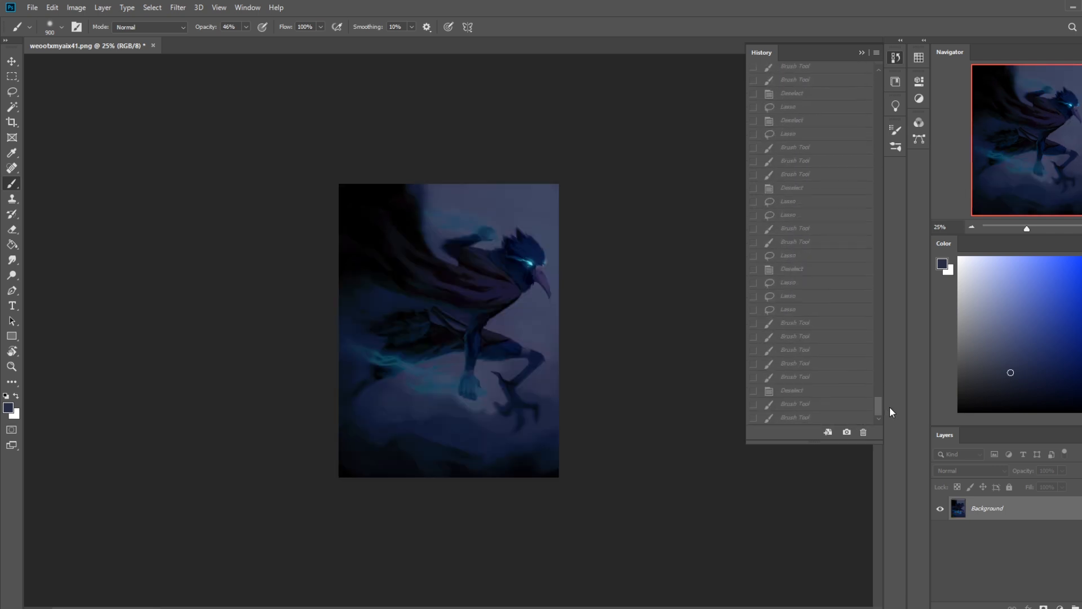
pyautogui.click(794, 417)
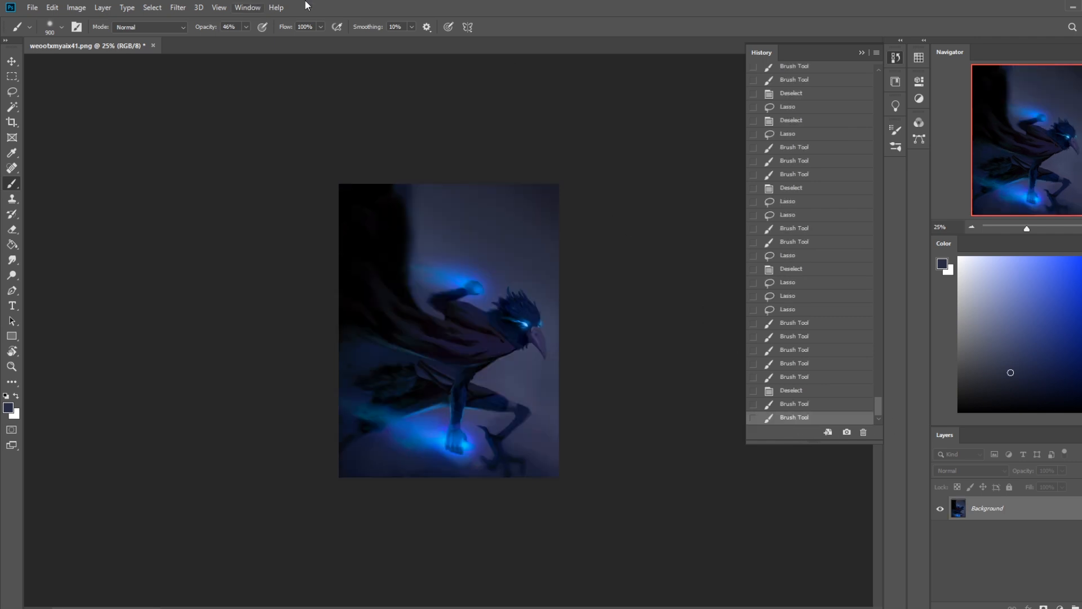
# Step: Switch to the browser, sort the r/istebrak posts by New and find the post with the bird-creature painting
pyautogui.doubleClick(572, 12)
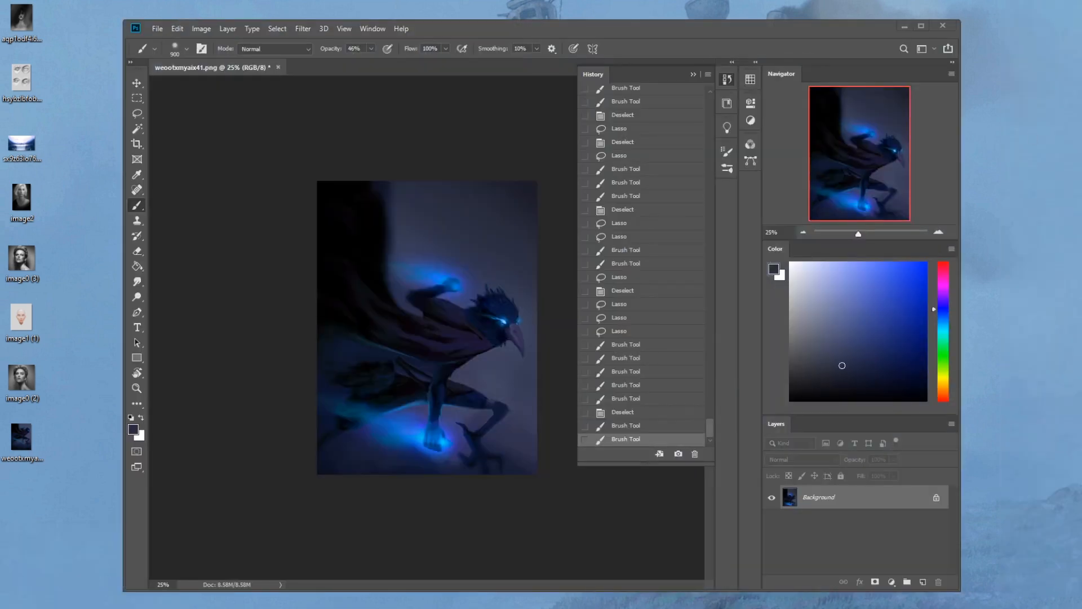
pyautogui.moveTo(1081, 71); pyautogui.dragTo(486, 38)
pyautogui.click(316, 381)
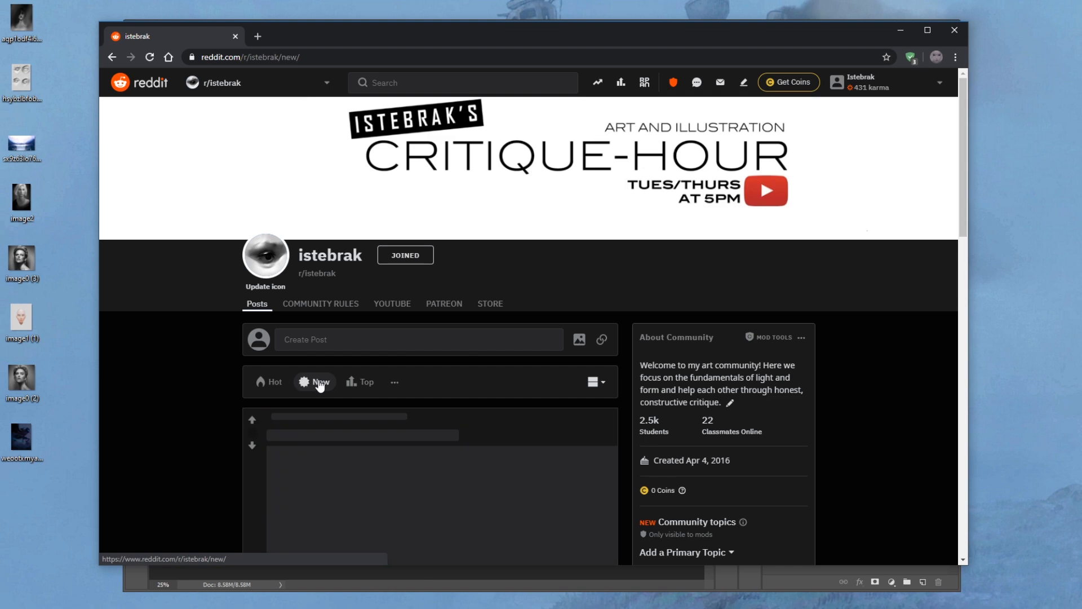
pyautogui.scroll(-20, 183, 357)
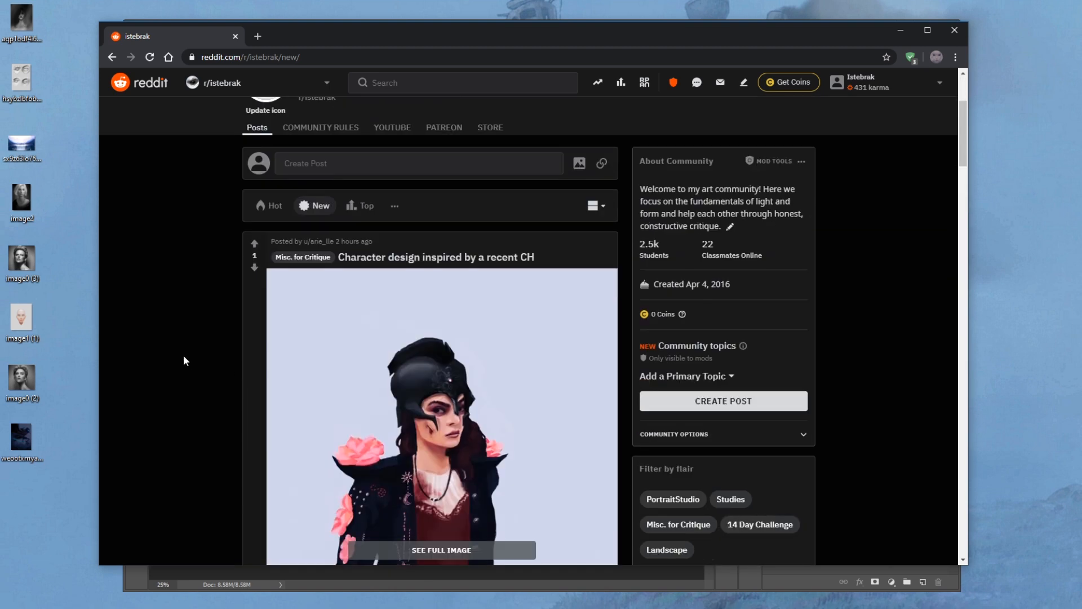
pyautogui.scroll(-20, 184, 356)
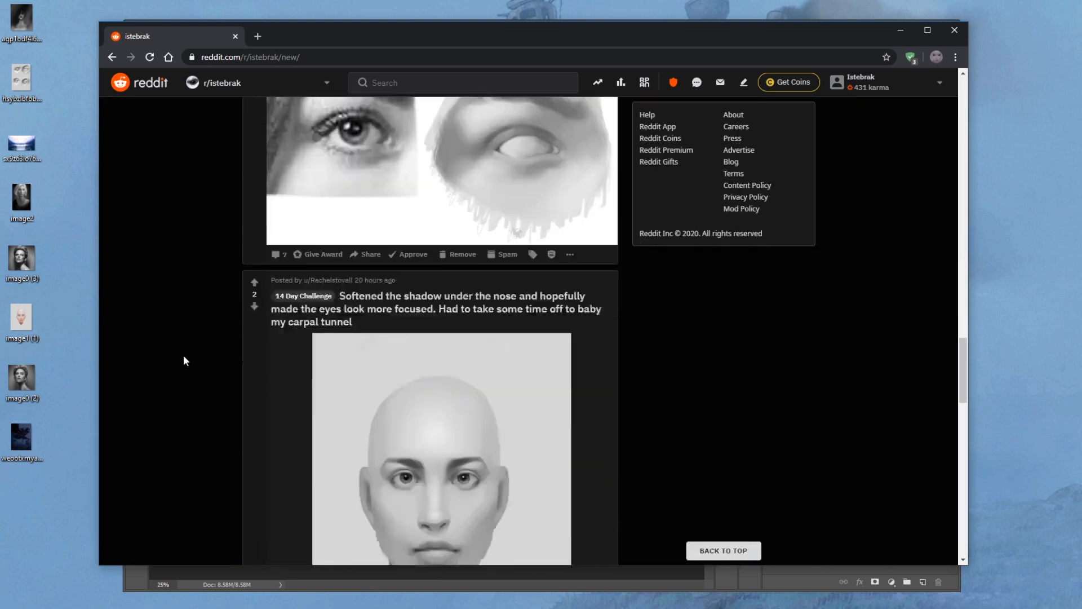
pyautogui.scroll(-15, 188, 359)
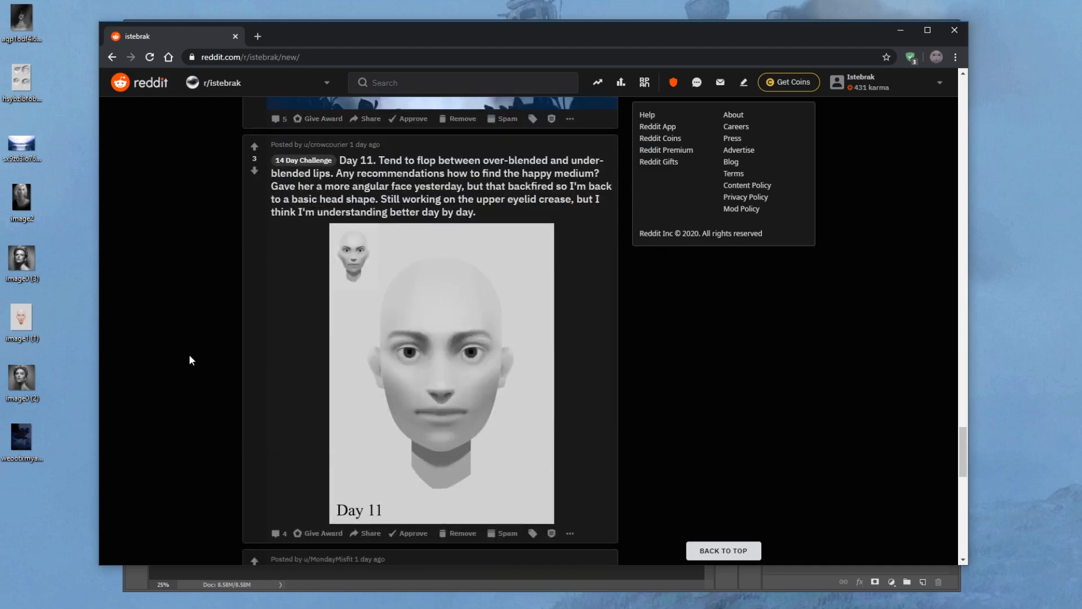
pyautogui.scroll(-20, 192, 358)
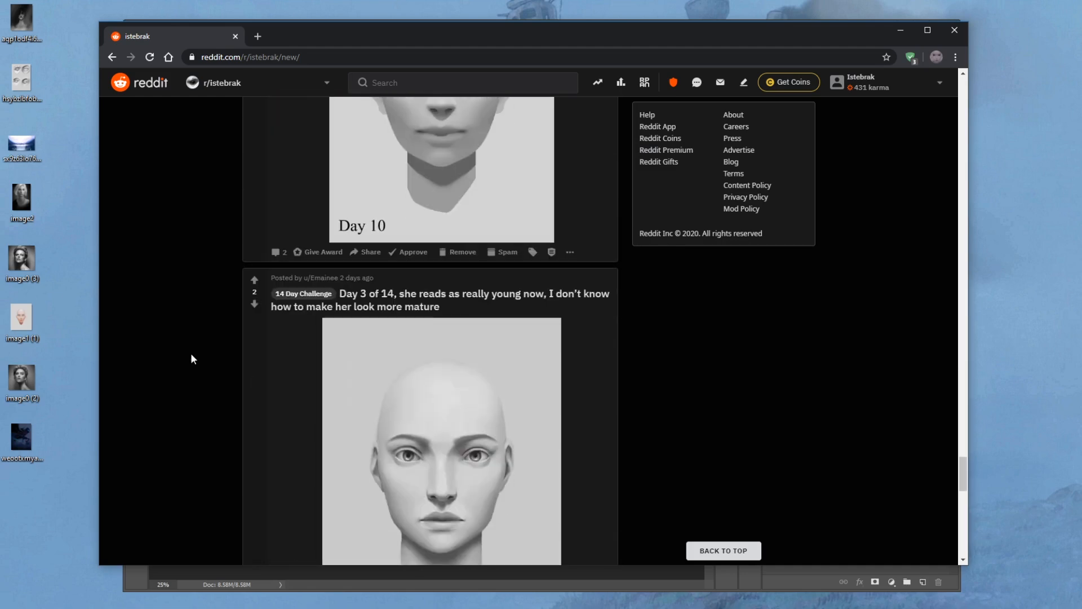
pyautogui.scroll(-20, 191, 355)
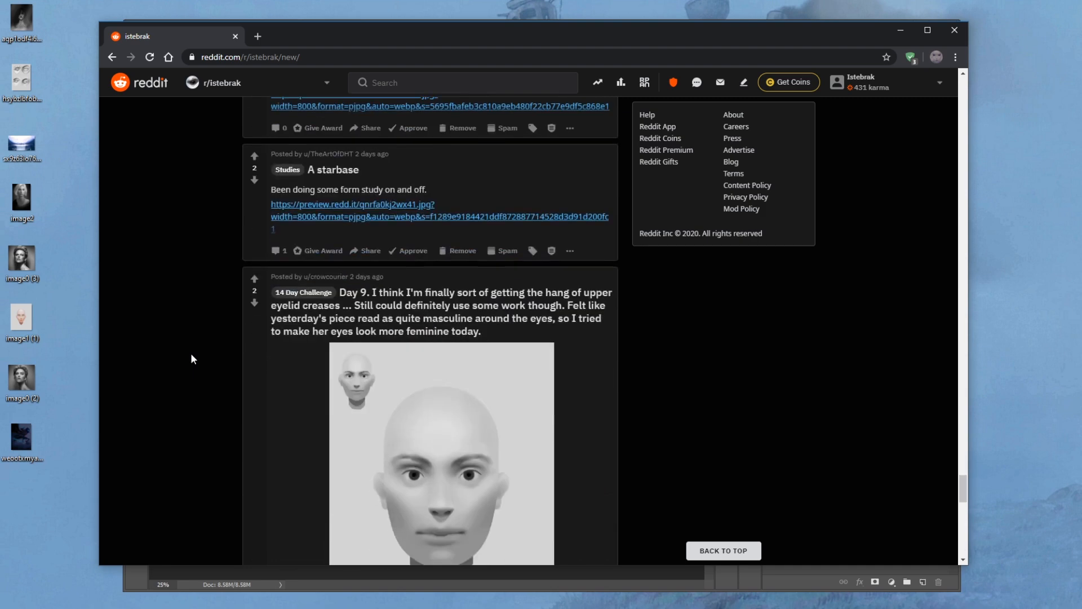
pyautogui.scroll(-20, 191, 359)
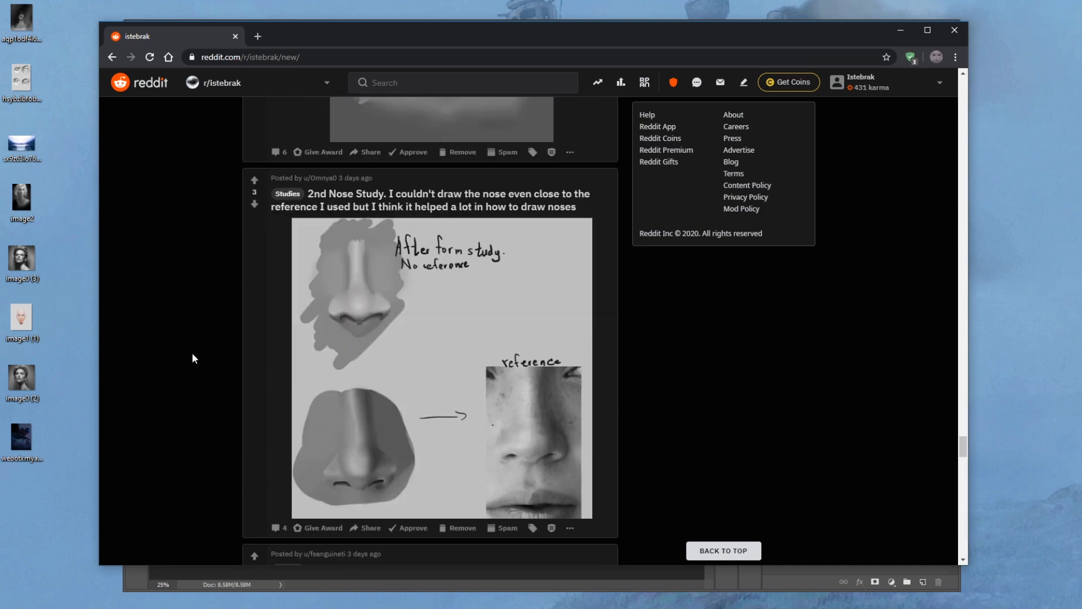
pyautogui.scroll(-20, 191, 359)
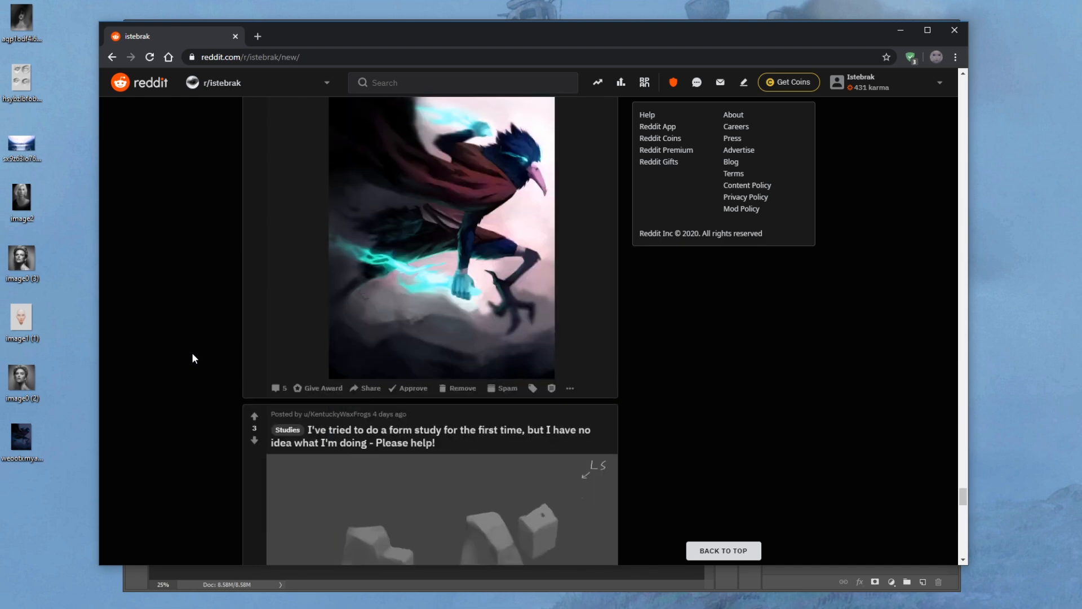
# Step: Open the post's full-size image weootxmyaix41.png and try to copy it to the desktop, keeping the existing file
pyautogui.click(503, 214)
pyautogui.click(493, 333)
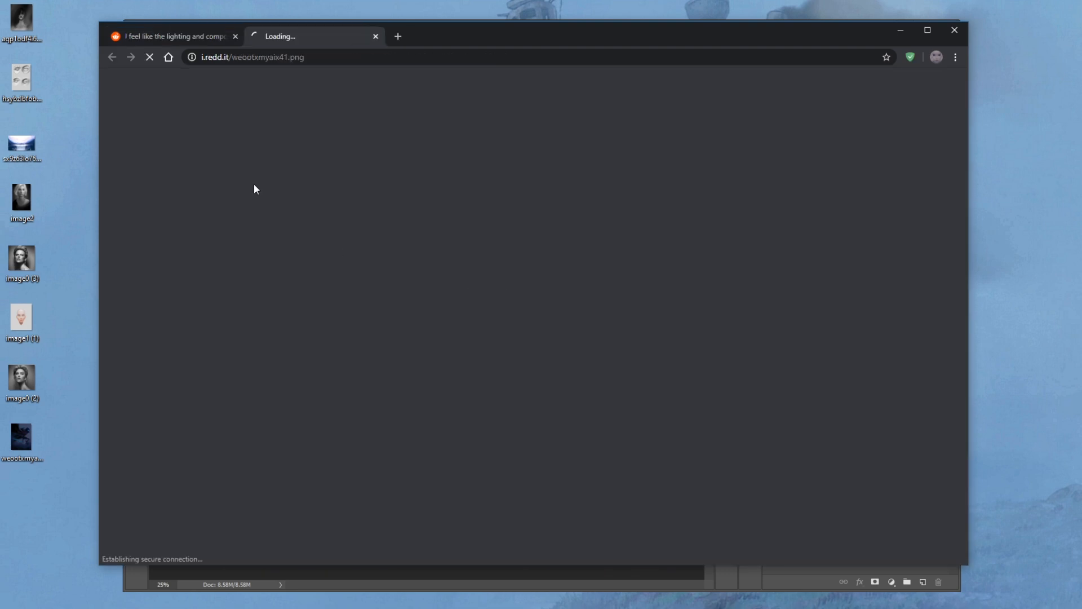
pyautogui.moveTo(66, 128); pyautogui.dragTo(67, 128)
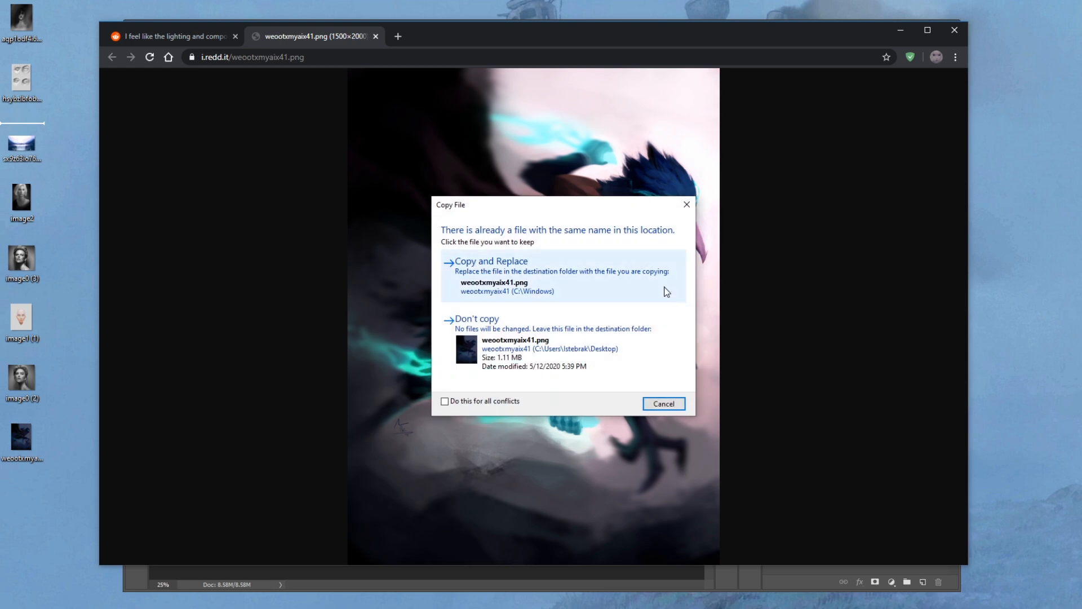
pyautogui.click(664, 403)
# Step: Save the full-size image to the Desktop as PNG weootxmyaix41 (1) and close the browser tabs
pyautogui.rightClick(511, 234)
pyautogui.click(550, 254)
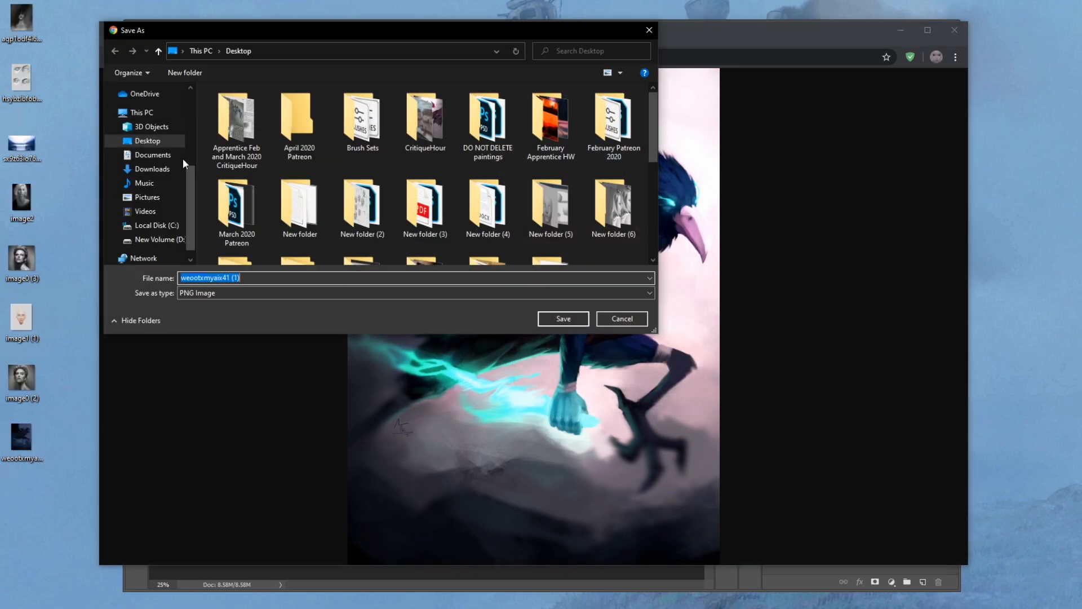
pyautogui.click(155, 144)
pyautogui.click(574, 319)
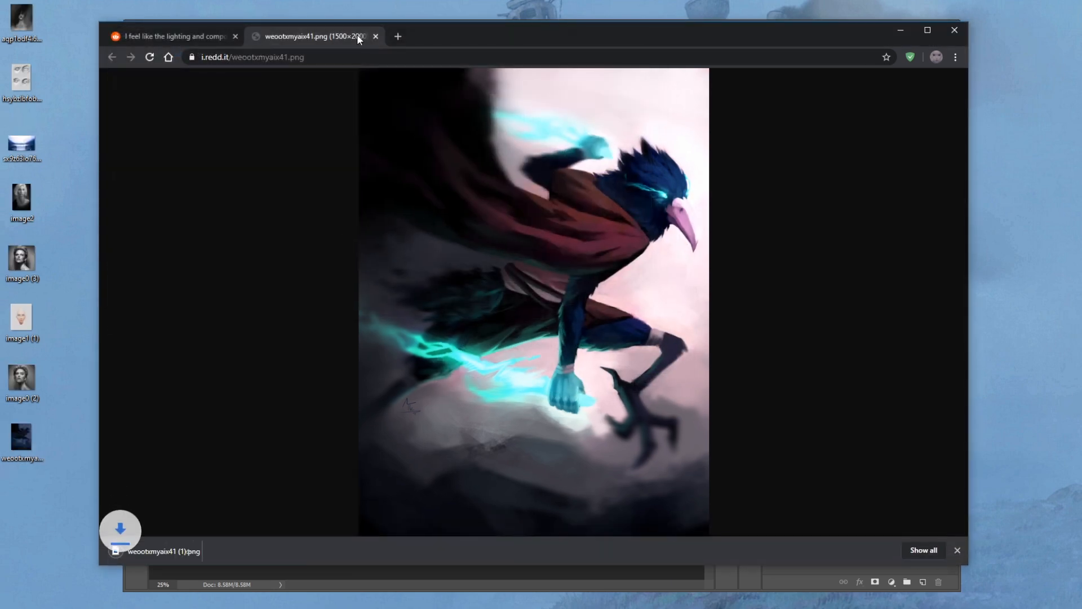
pyautogui.click(374, 35)
pyautogui.click(234, 32)
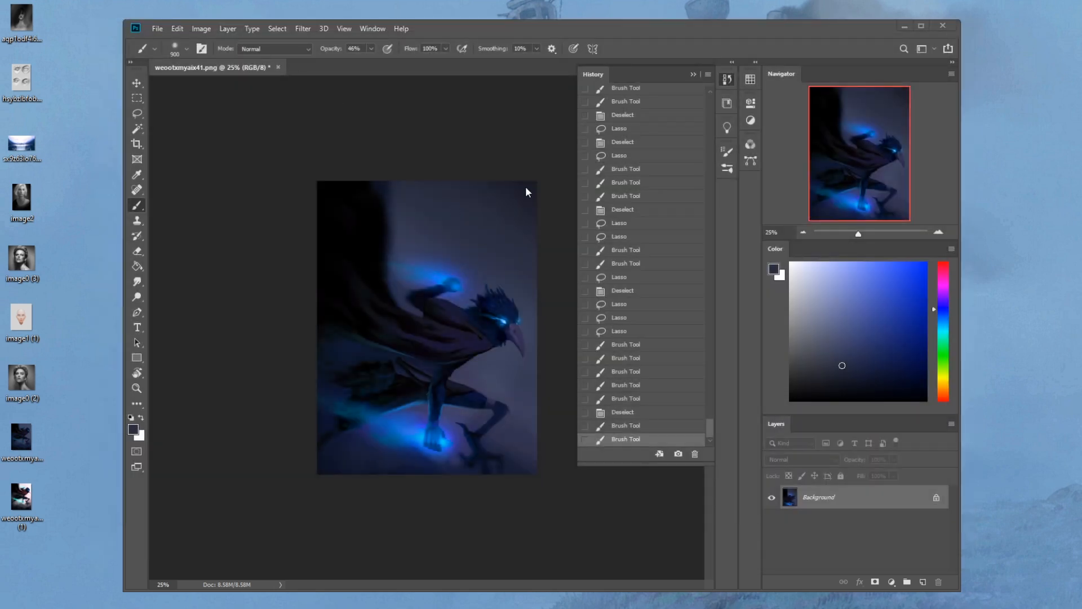
# Step: Place weootxmyaix41 (1) from the desktop into the repainted document as a new layer and maximize the Photoshop window
pyautogui.click(693, 74)
pyautogui.moveTo(21, 496); pyautogui.dragTo(481, 315)
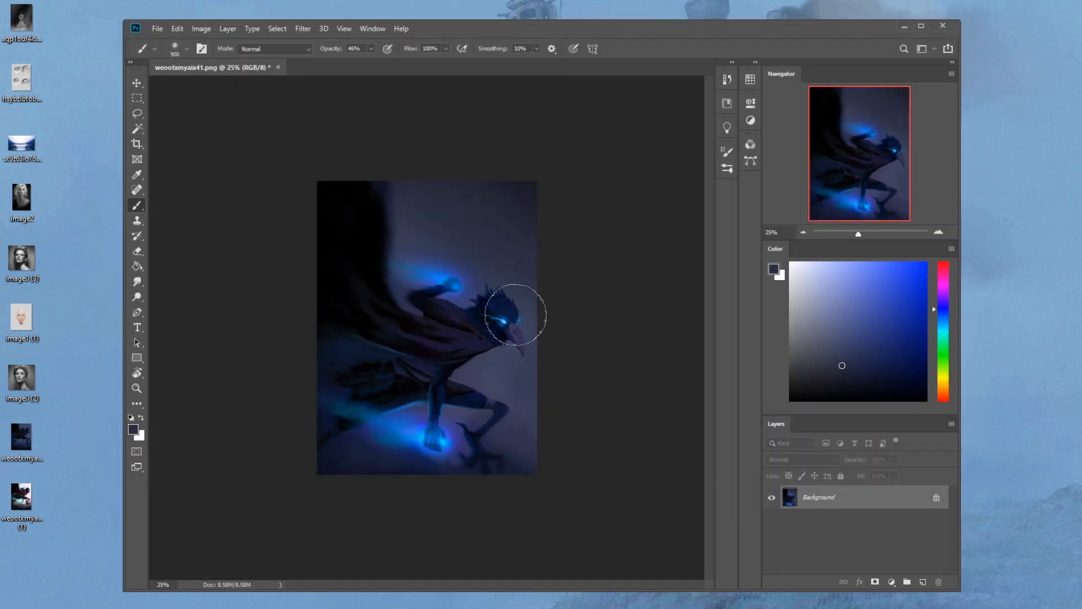
pyautogui.click(922, 26)
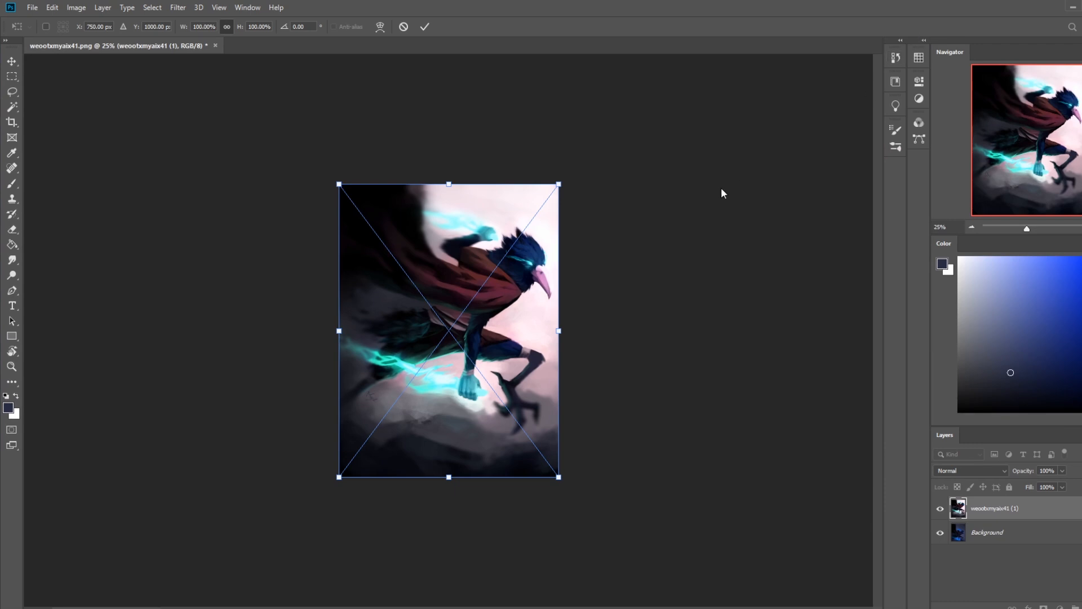
pyautogui.rightClick(451, 274)
pyautogui.click(642, 247)
pyautogui.click(427, 25)
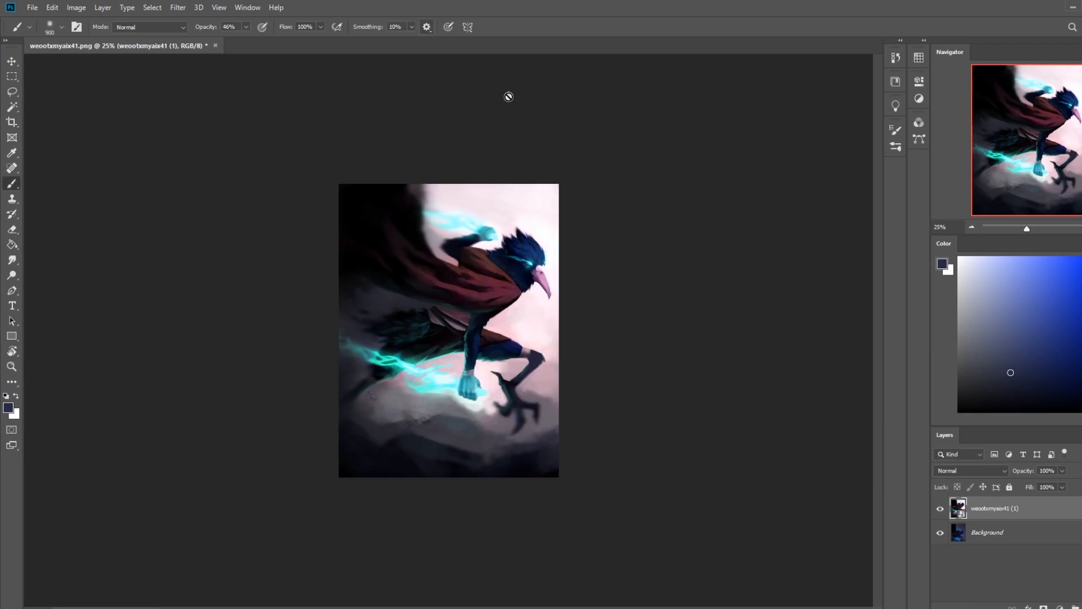
# Step: Toggle the placed original layer's visibility to compare it with the repaint, leaving it hidden
pyautogui.rightClick(1008, 515)
pyautogui.click(1030, 234)
pyautogui.click(939, 510)
pyautogui.click(939, 511)
pyautogui.click(940, 510)
pyautogui.click(940, 511)
pyautogui.click(939, 511)
pyautogui.click(939, 511)
pyautogui.click(939, 511)
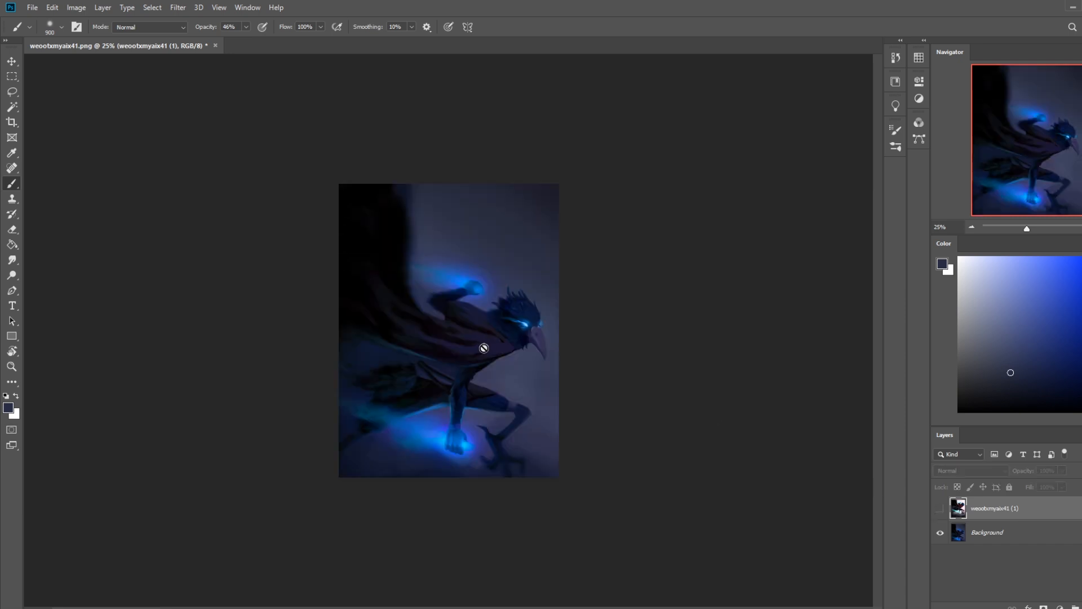
# Step: Lasso the creature's cloak on the Background layer and shift its hue to +30 with Hue/Saturation
pyautogui.click(991, 532)
pyautogui.press('l')
pyautogui.moveTo(510, 349)
pyautogui.mouseDown()
pyautogui.moveTo(465, 358)
pyautogui.moveTo(396, 330)
pyautogui.moveTo(411, 311)
pyautogui.moveTo(454, 316)
pyautogui.moveTo(448, 304)
pyautogui.moveTo(490, 318)
pyautogui.moveTo(509, 351)
pyautogui.mouseUp()
pyautogui.hotkey('ctrl', 'u')
pyautogui.moveTo(903, 387); pyautogui.dragTo(921, 387)
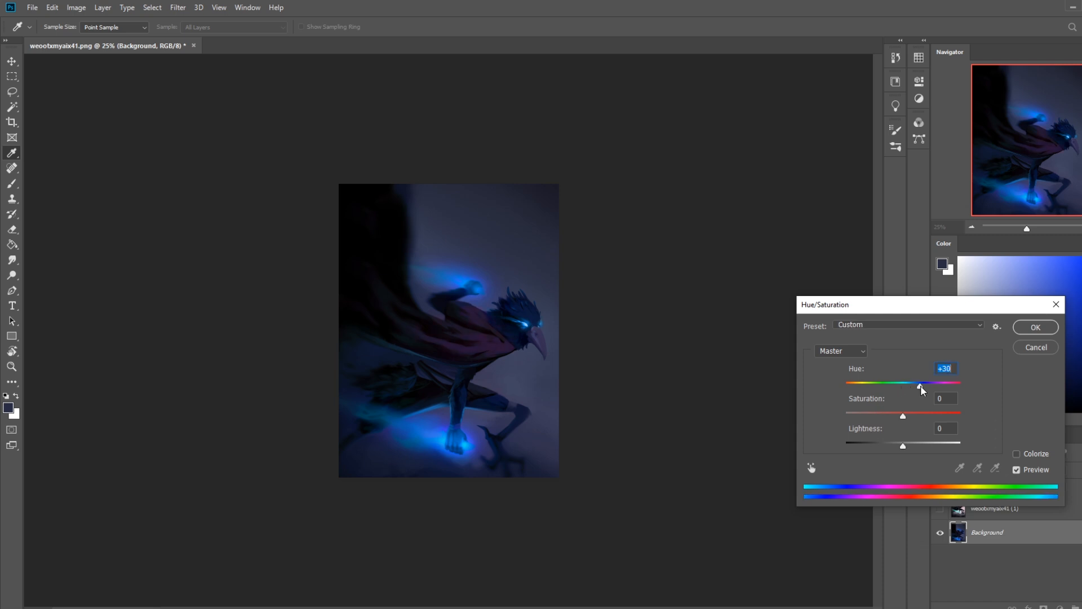
# Step: Try stronger saturation and a lightness of +13 on the cloak, then reset saturation, lightness and hue to 0
pyautogui.moveTo(902, 416); pyautogui.dragTo(964, 417)
pyautogui.write('0')
pyautogui.moveTo(907, 447)
pyautogui.mouseDown()
pyautogui.moveTo(895, 446)
pyautogui.moveTo(912, 445)
pyautogui.mouseUp()
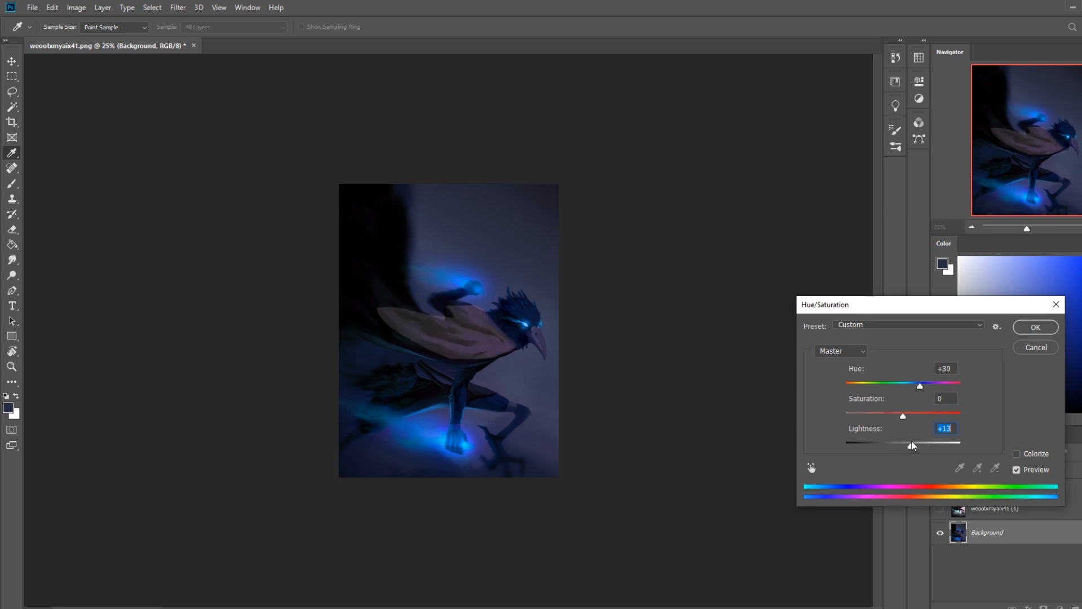
pyautogui.write('0')
pyautogui.click(947, 371)
pyautogui.write('0')
# Step: Set the cloak's hue shift to +35, apply it and clear the selection
pyautogui.moveTo(903, 392); pyautogui.dragTo(924, 392)
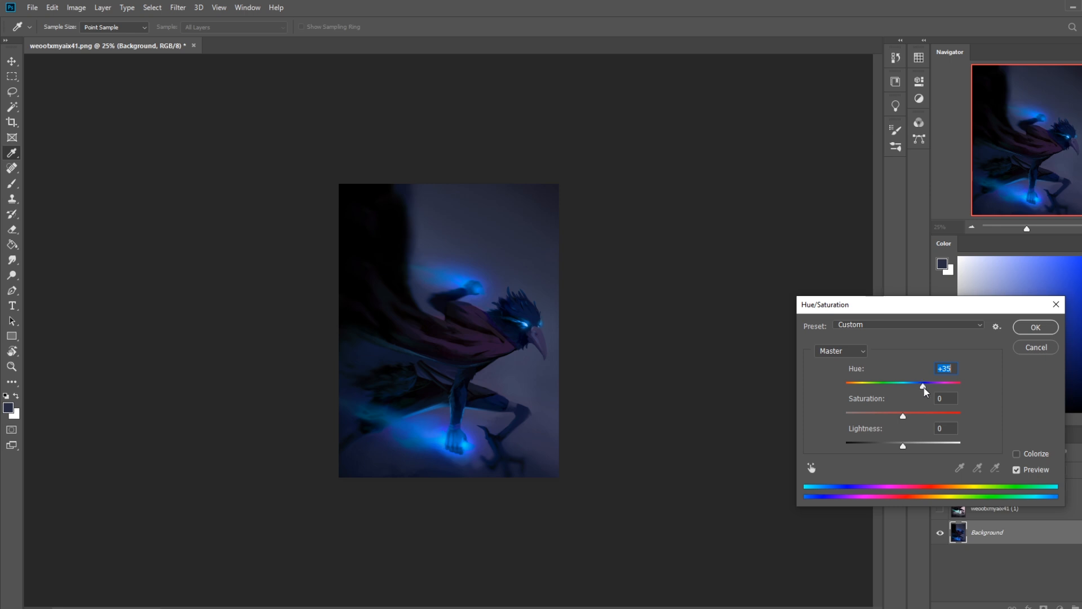
pyautogui.click(1035, 327)
pyautogui.press('l')
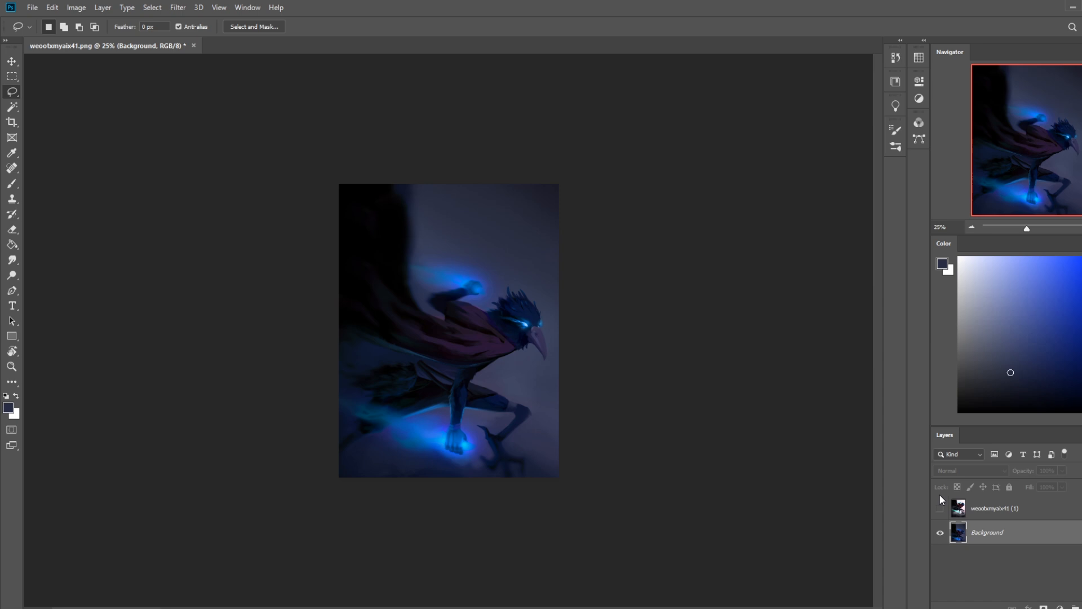
# Step: Compare the recoloured cloak with the original by repeatedly showing and hiding the weootxmyaix41 (1) layer
pyautogui.click(939, 508)
pyautogui.click(939, 508)
pyautogui.click(939, 508)
pyautogui.click(940, 508)
pyautogui.click(939, 509)
pyautogui.click(939, 509)
# Step: Examine the head feathers up close, then compare the original and the repaint with the whole image in view
pyautogui.press('z')
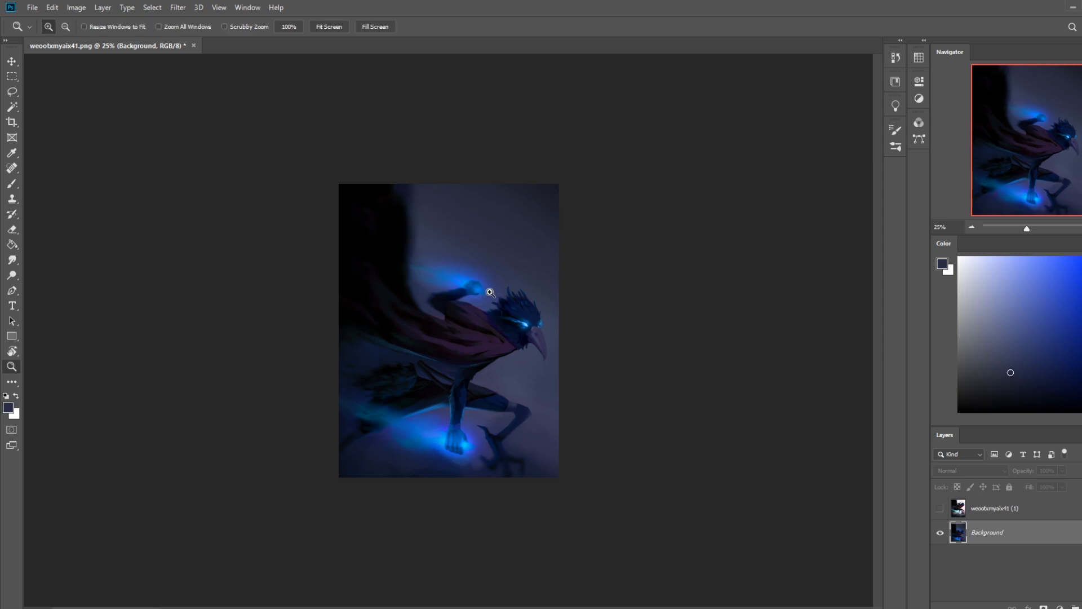
pyautogui.moveTo(487, 283); pyautogui.dragTo(543, 328)
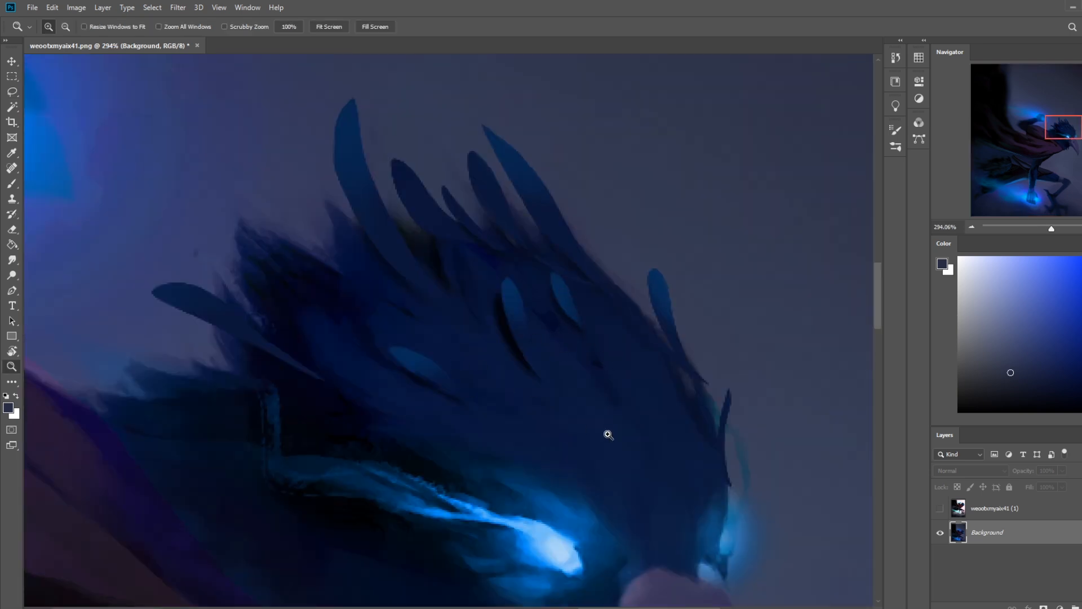
pyautogui.click(938, 509)
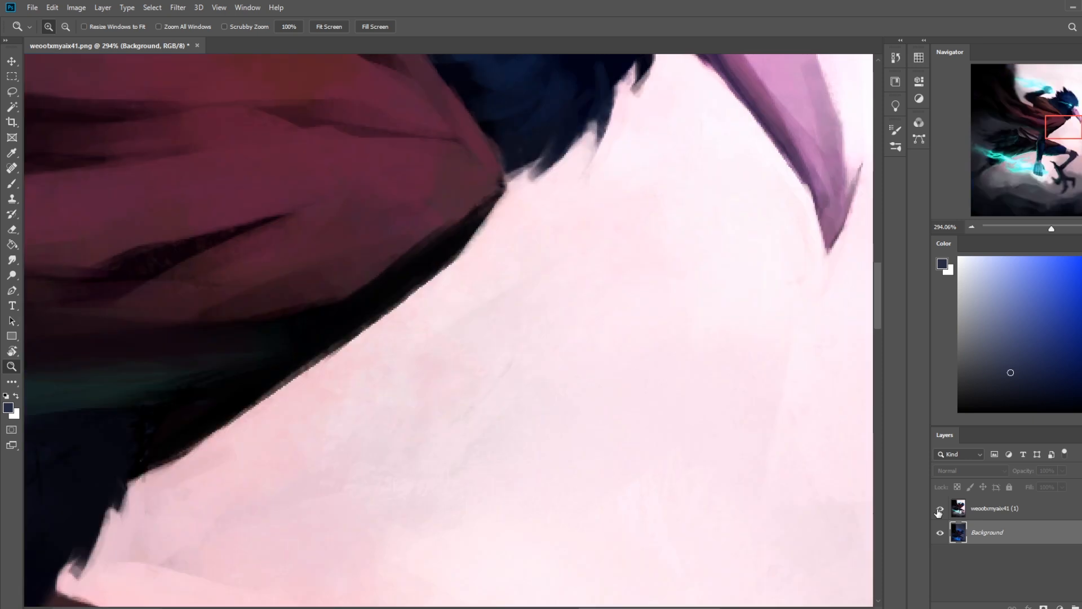
pyautogui.hotkey('ctrl', '0')
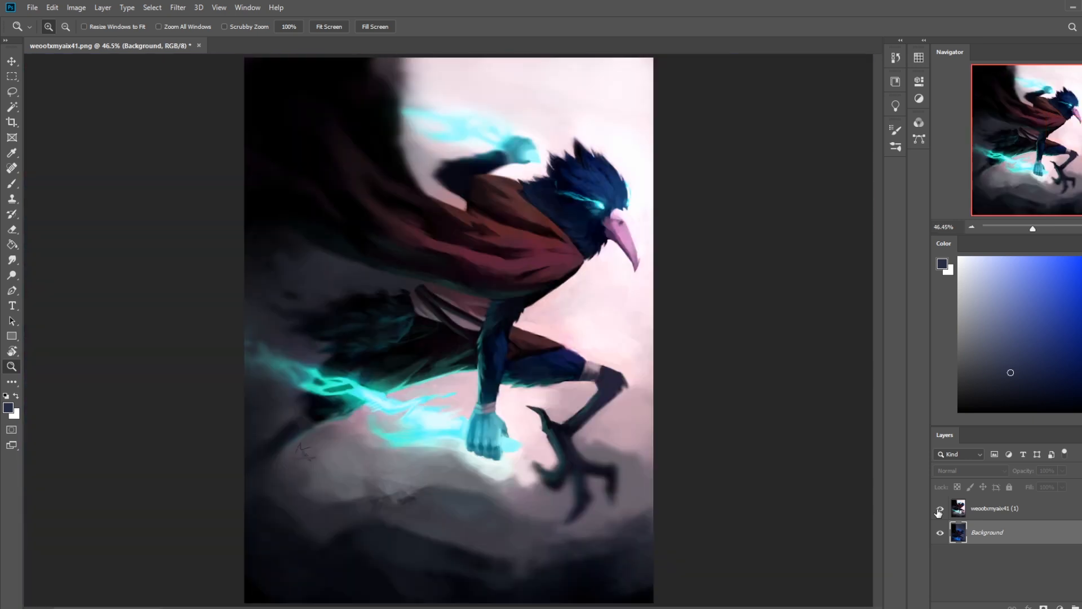
pyautogui.click(939, 509)
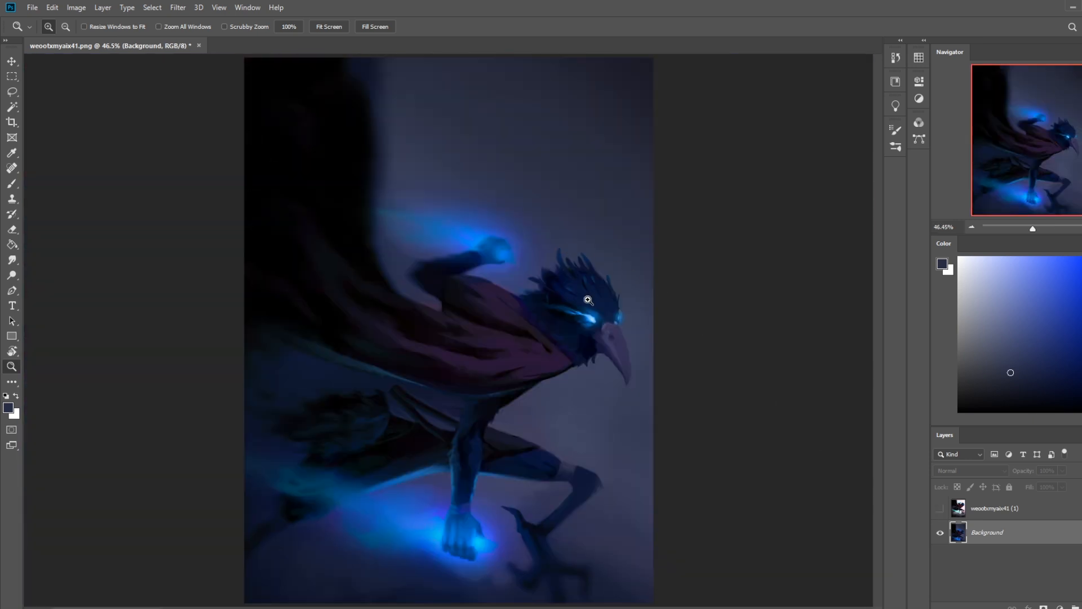
# Step: Compare the original and repainted versions at 33.3% by alternating the top layer's visibility, ending on the repaint
pyautogui.rightClick(1018, 531)
pyautogui.click(816, 424)
pyautogui.hotkey('ctrl', '-')
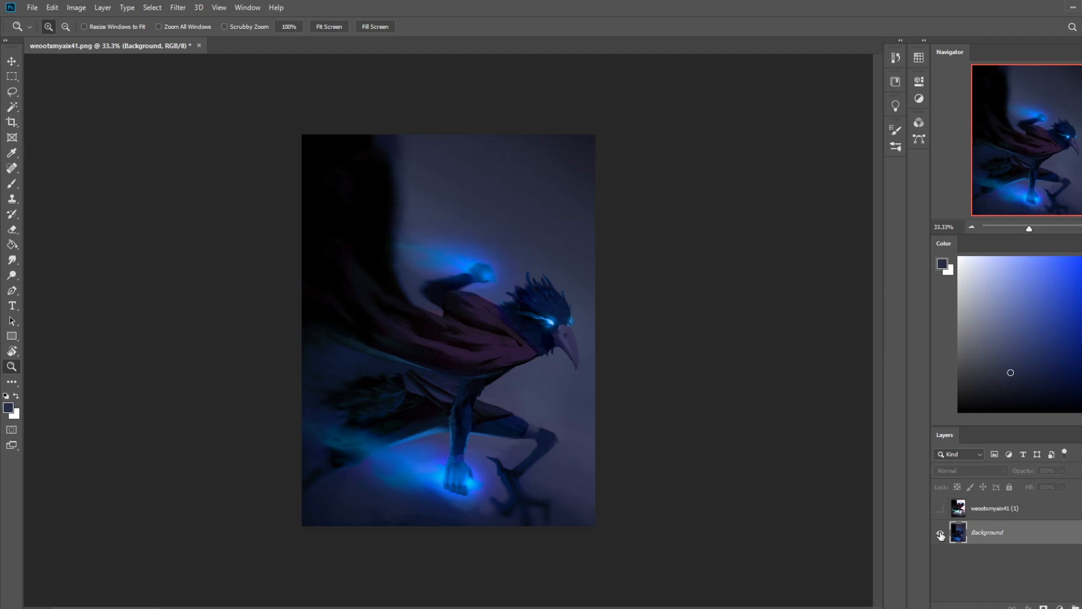
pyautogui.click(940, 509)
pyautogui.click(940, 509)
pyautogui.click(939, 509)
pyautogui.click(939, 509)
pyautogui.click(939, 510)
pyautogui.click(939, 510)
pyautogui.click(940, 509)
pyautogui.click(940, 509)
pyautogui.rightClick(1016, 525)
pyautogui.click(632, 186)
pyautogui.click(198, 46)
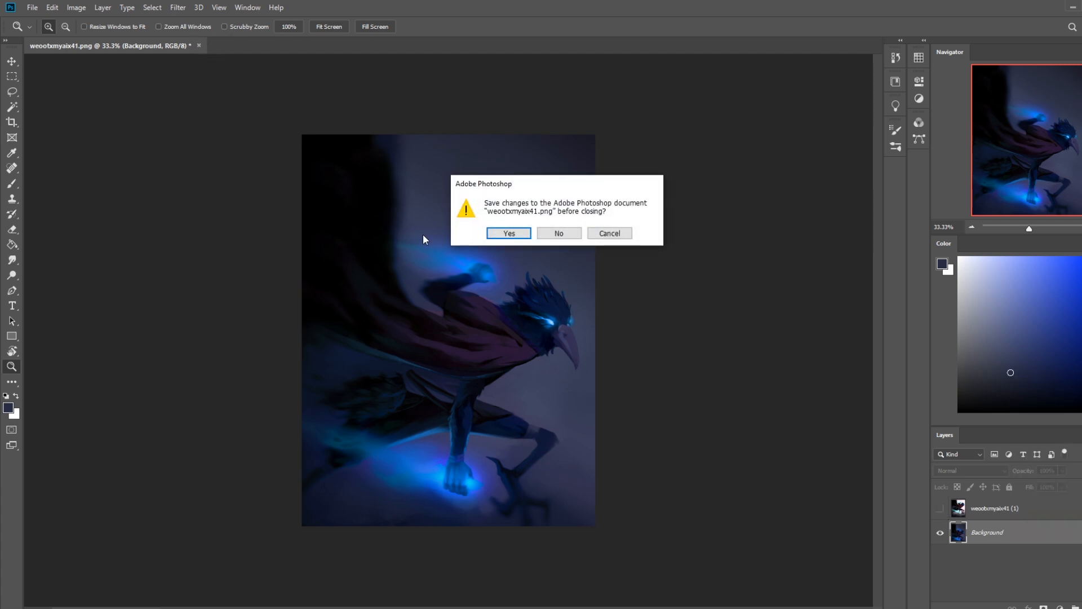
pyautogui.click(505, 235)
pyautogui.click(534, 364)
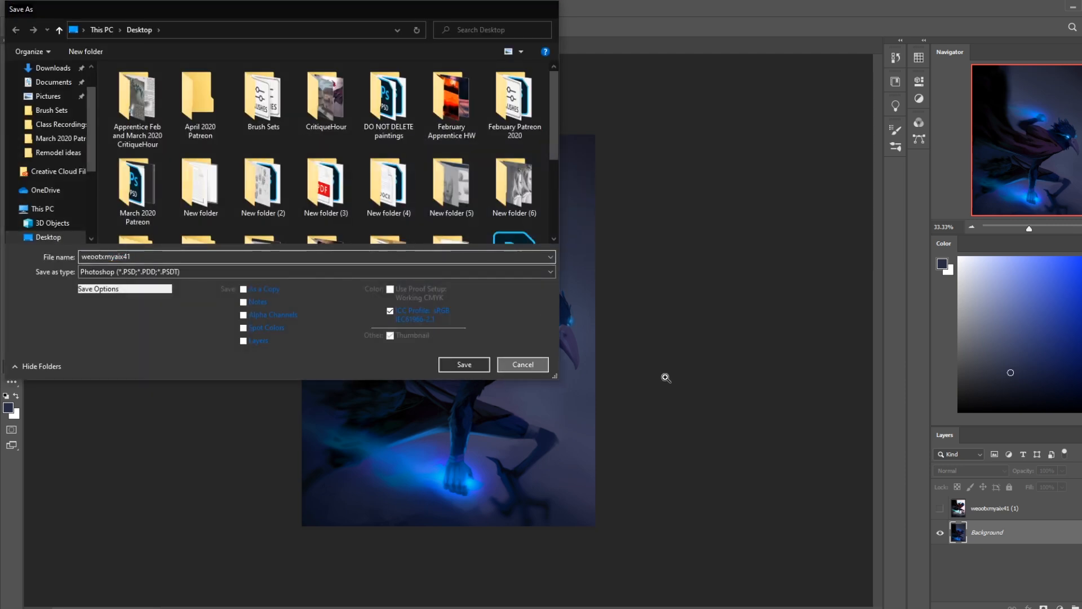
# Step: Remove the hidden original-image layer, leaving only the Background layer
pyautogui.rightClick(998, 508)
pyautogui.click(1023, 374)
pyautogui.click(509, 236)
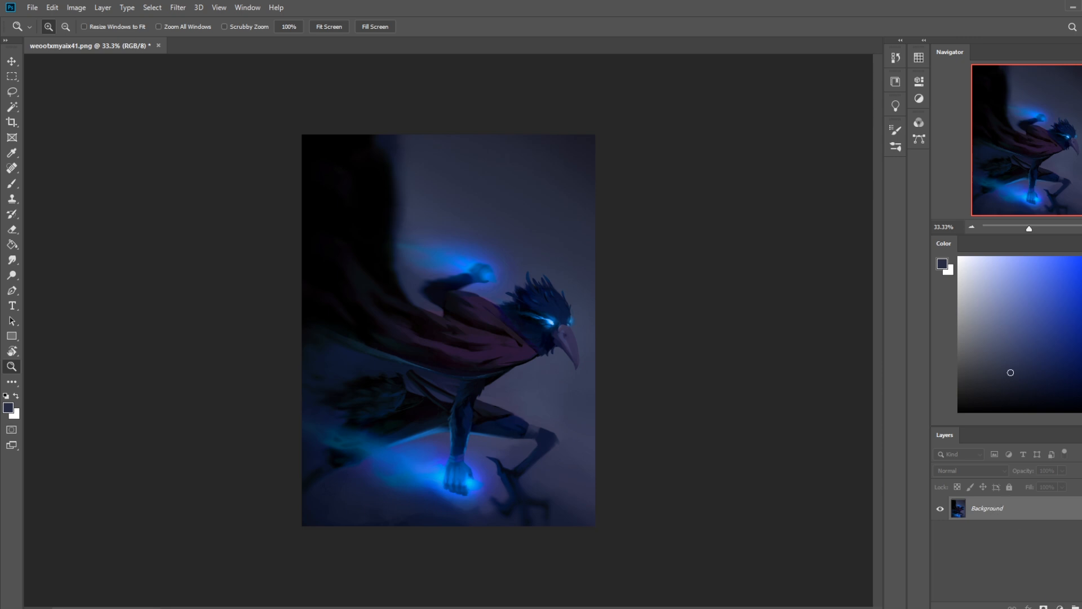
# Step: Check the current time on the system clock
pyautogui.click(1056, 605)
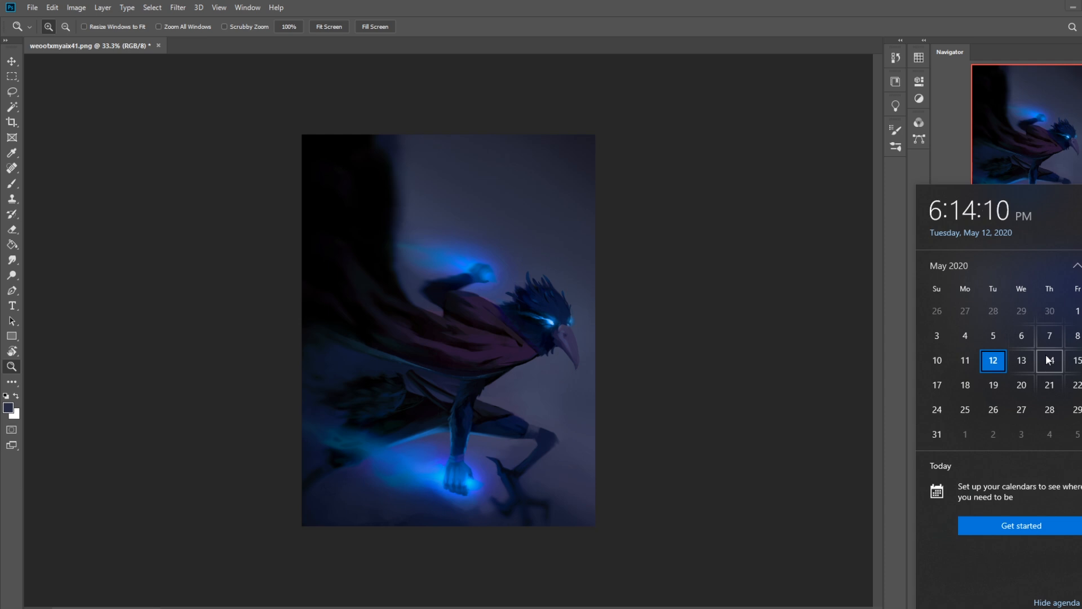
pyautogui.press('Escape')
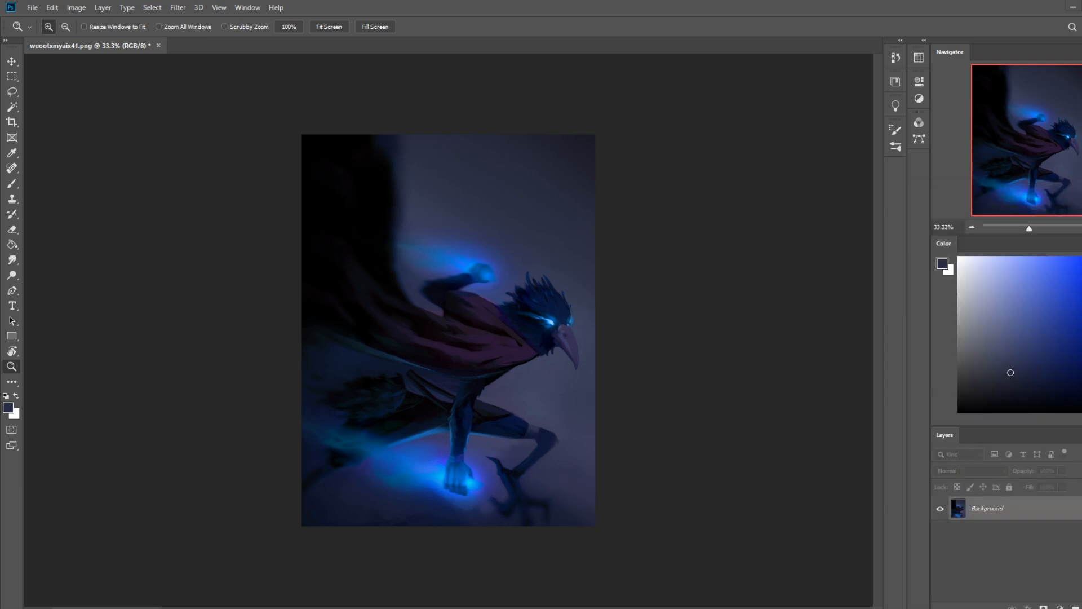
# Step: Switch to the browser window showing istebrak.com and open its linked r/istebrak Reddit community
pyautogui.moveTo(1081, 163); pyautogui.dragTo(577, 44)
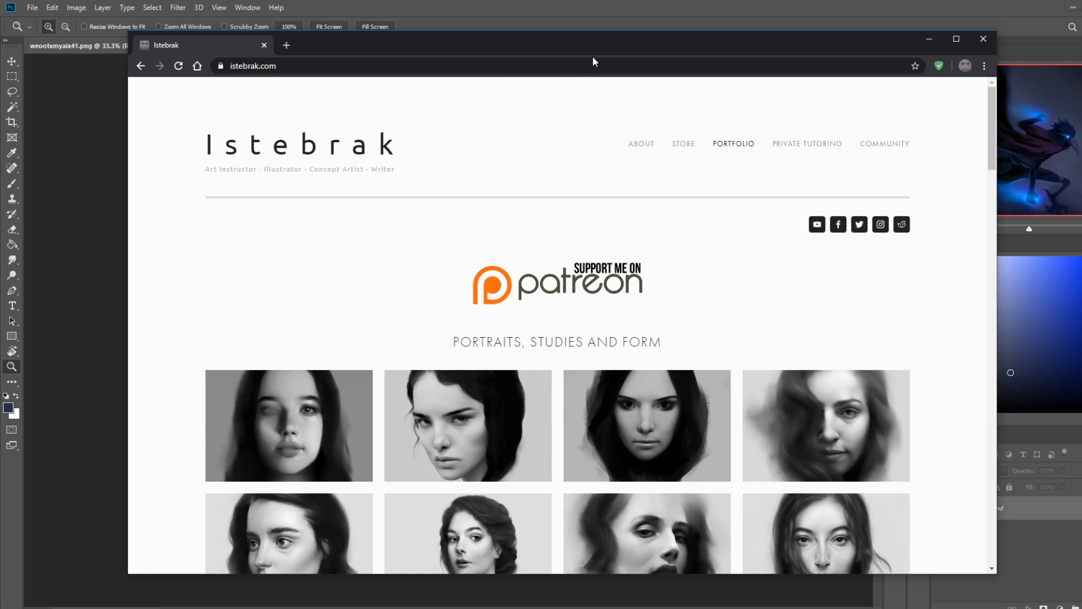
pyautogui.click(901, 224)
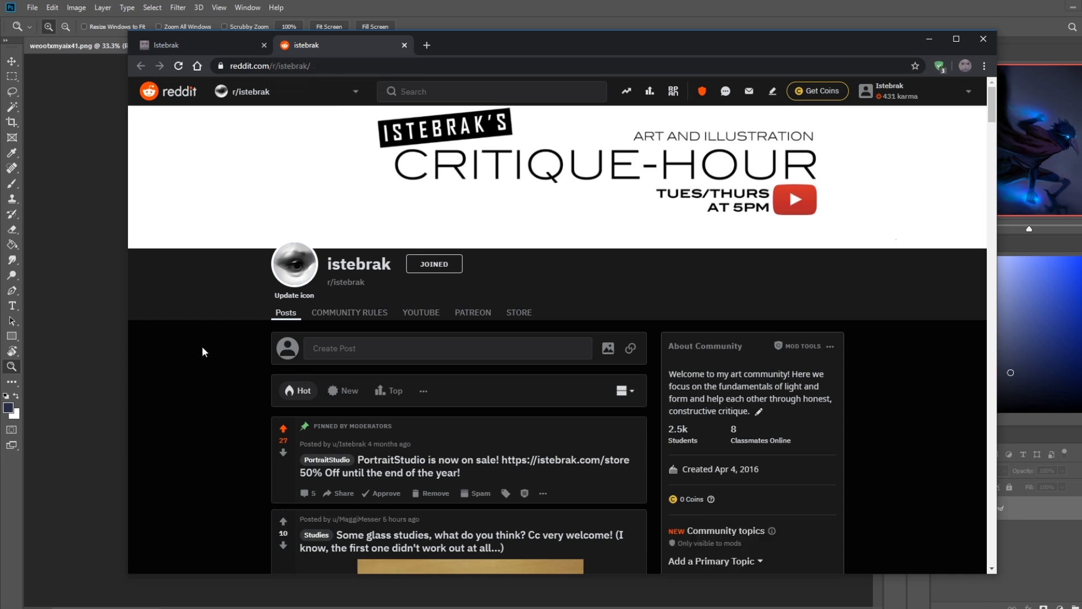
pyautogui.scroll(-3, 202, 347)
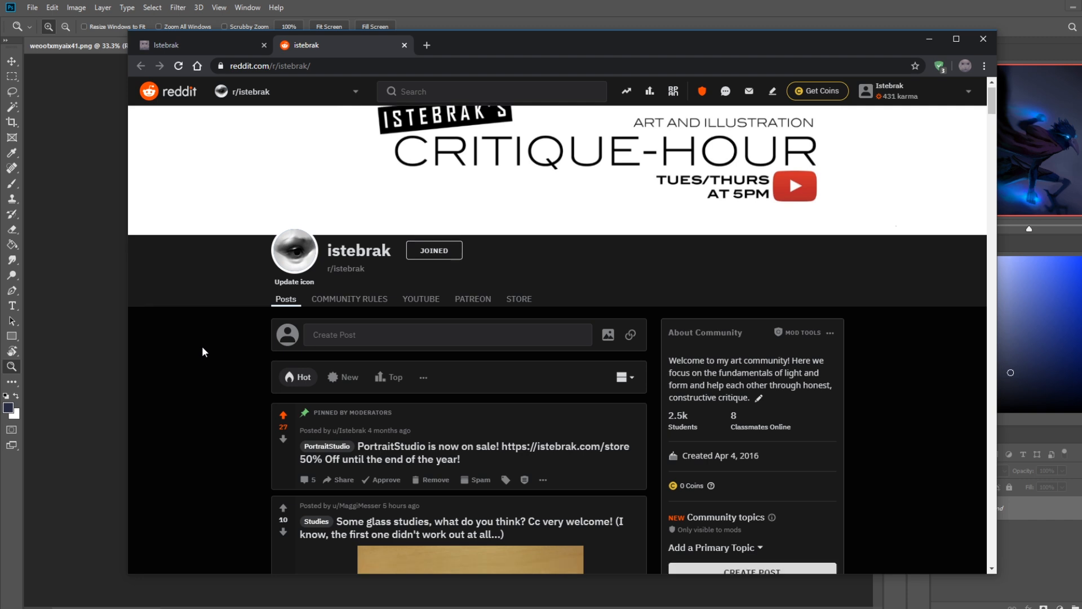
pyautogui.scroll(3, 202, 346)
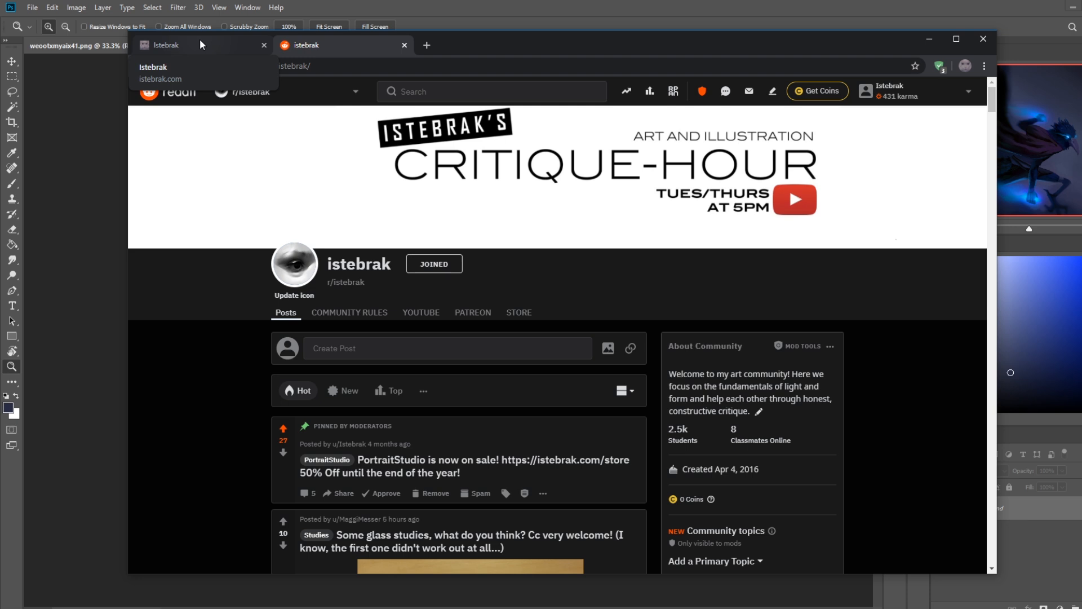
# Step: Return to the istebrak.com portfolio page, close both browser tabs and check the clock again
pyautogui.click(201, 41)
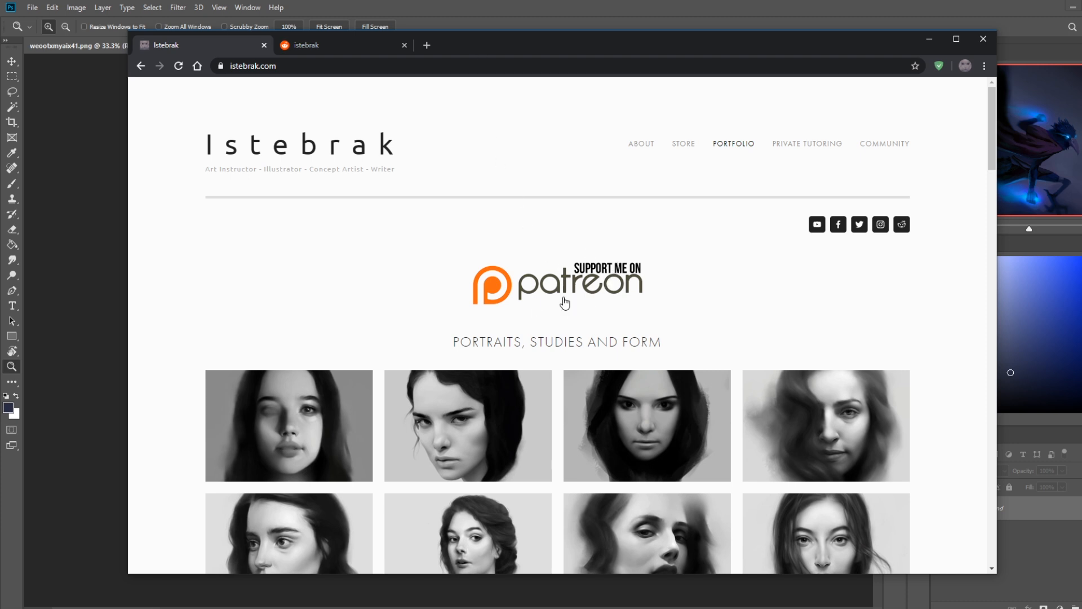
pyautogui.click(263, 45)
pyautogui.click(263, 45)
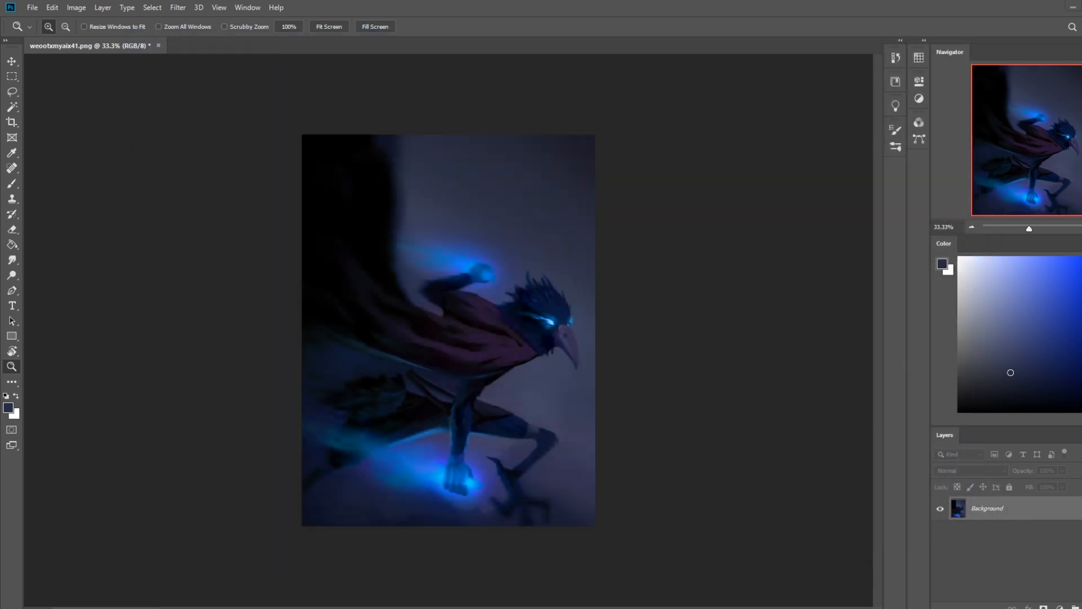
pyautogui.click(1069, 608)
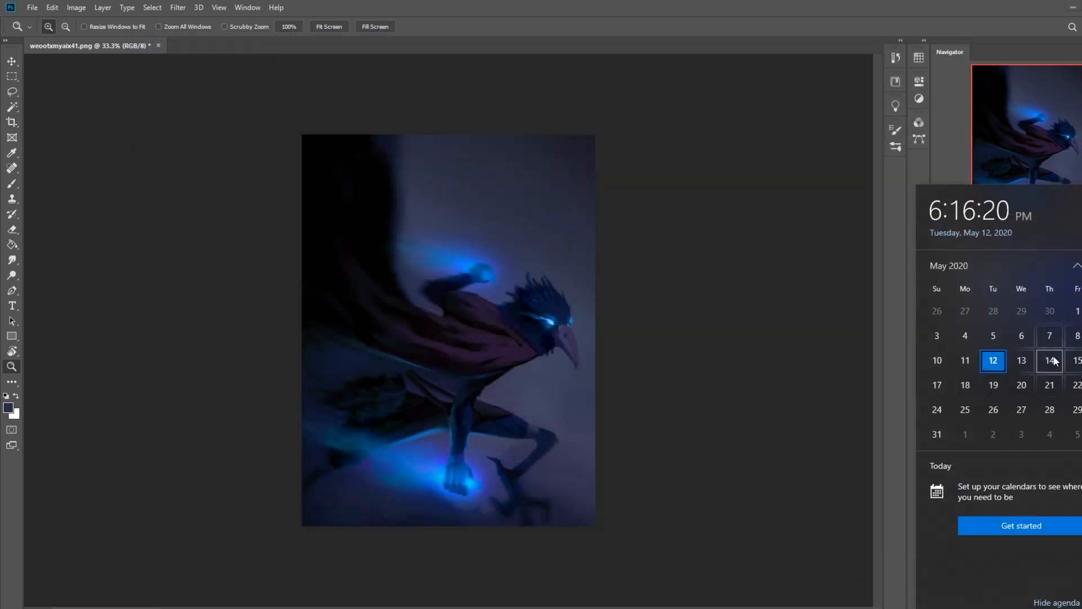